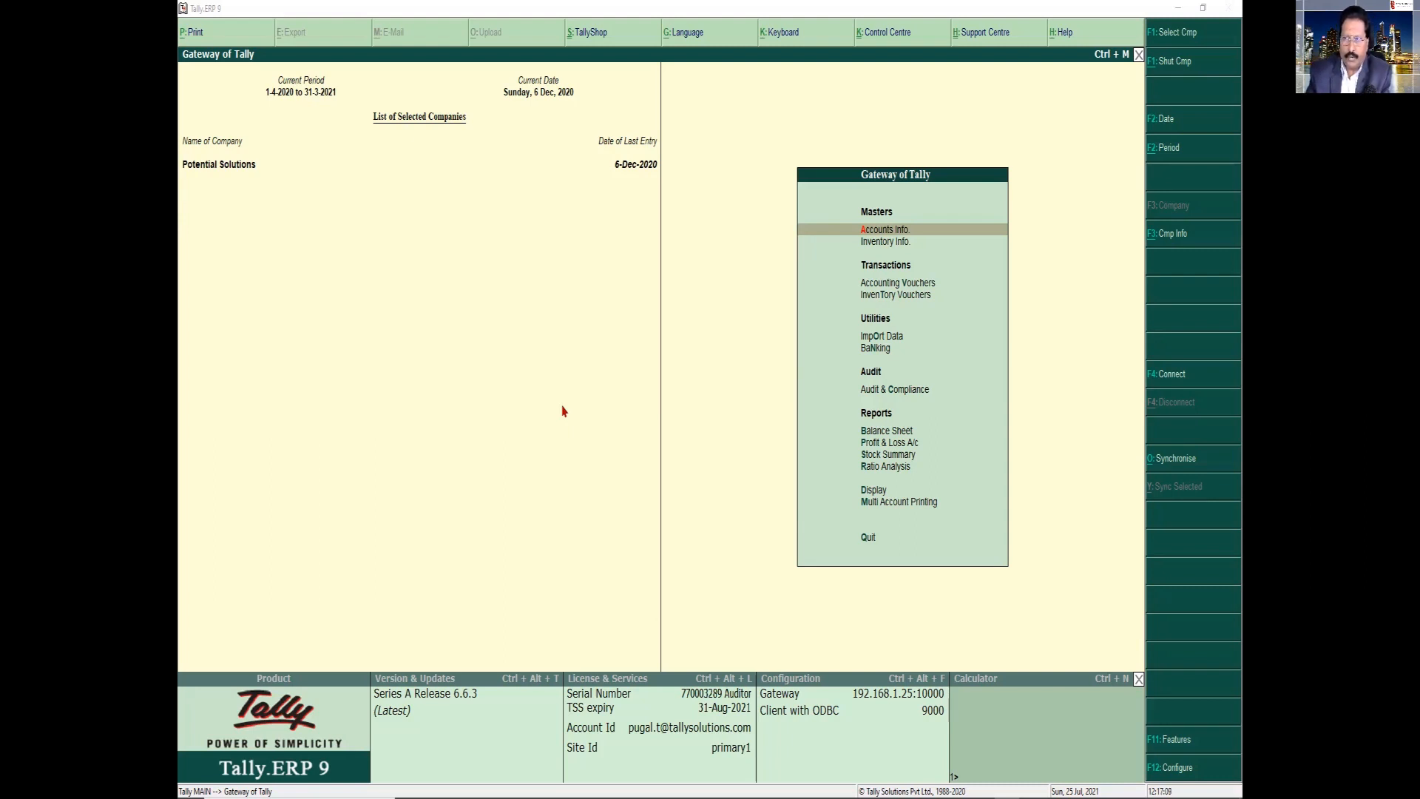
Open the Aadvay Enterprises ledger for alteration to view its details, and return to the ledger list
{"action": "key", "text": "Return"}
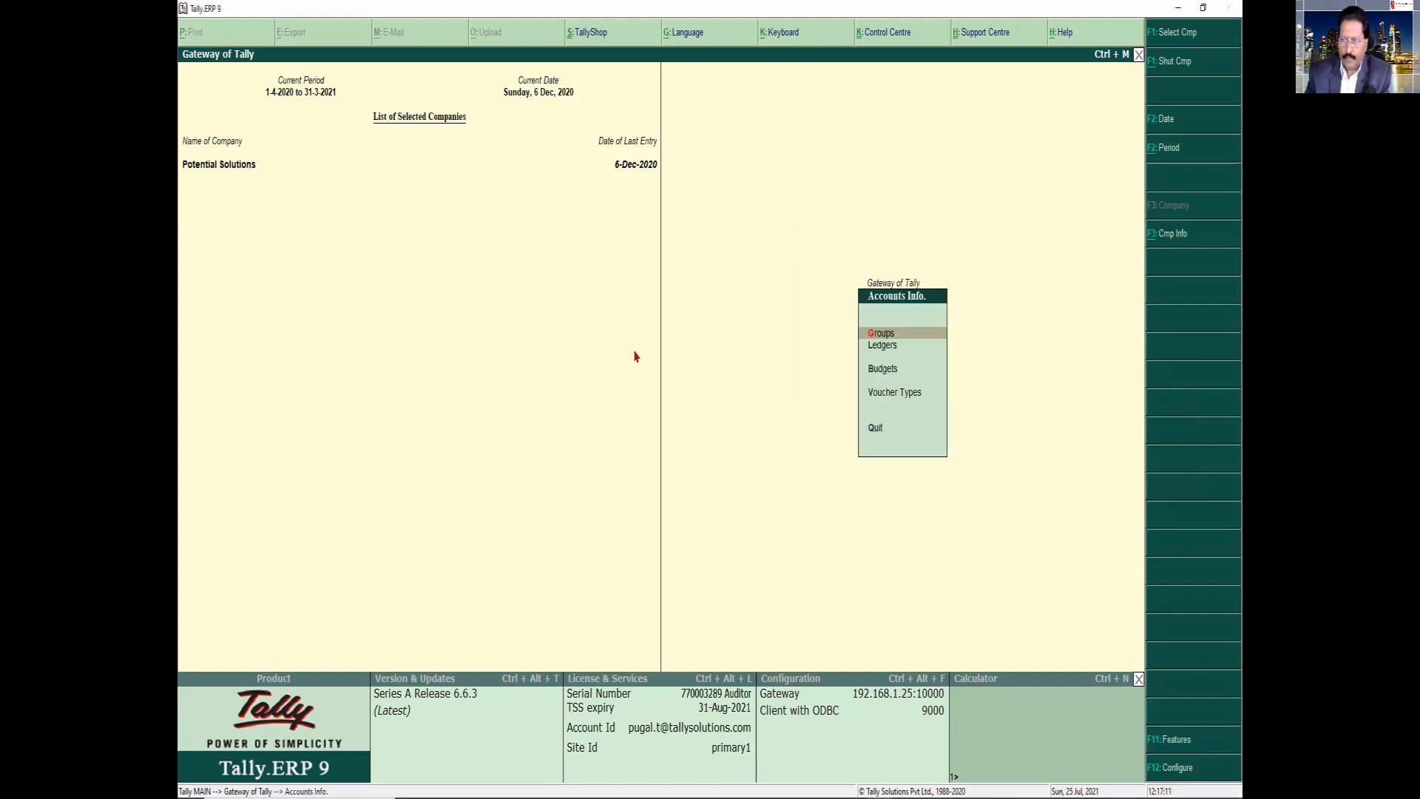
{"action": "key", "text": "Down"}
{"action": "key", "text": "Return"}
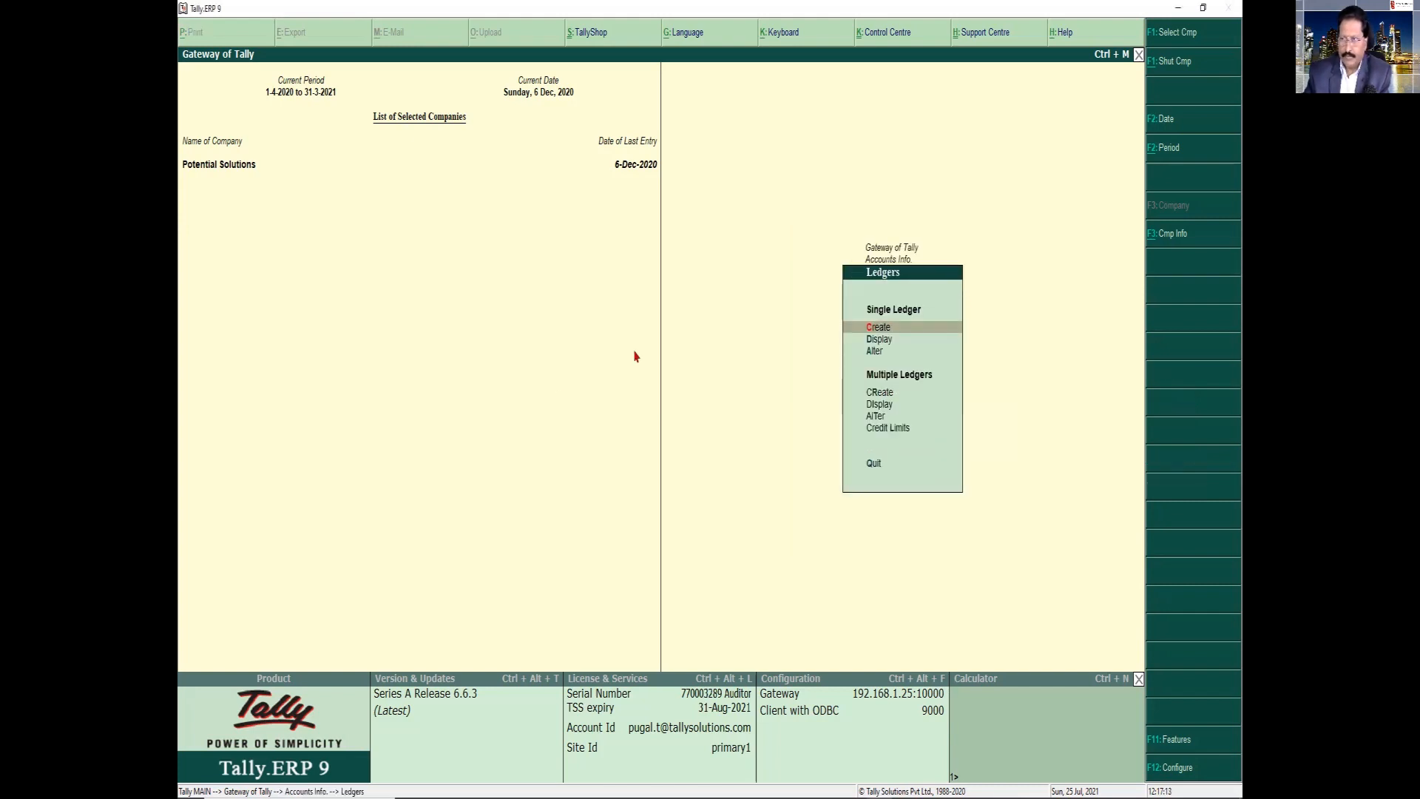
{"action": "key", "text": "a"}
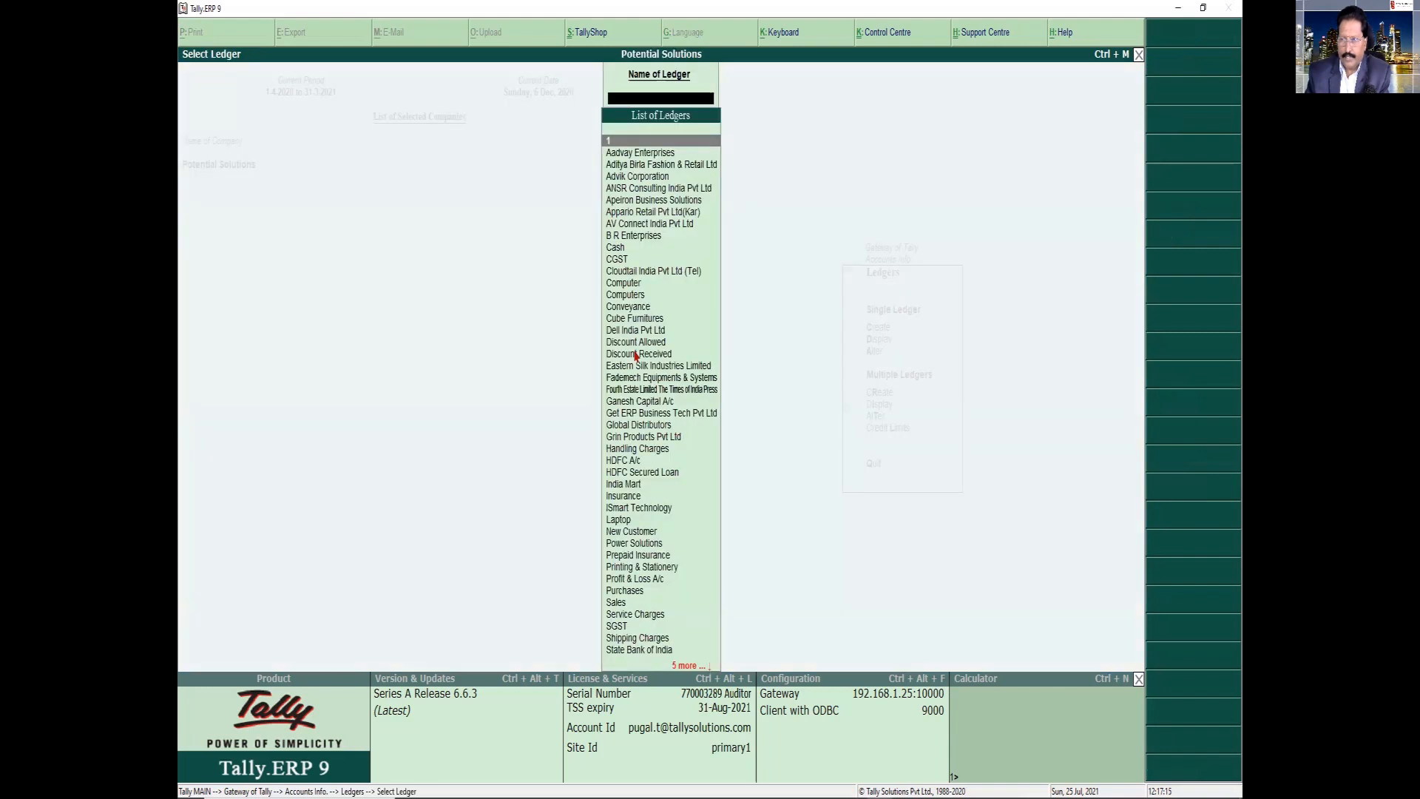
{"action": "key", "text": "Down"}
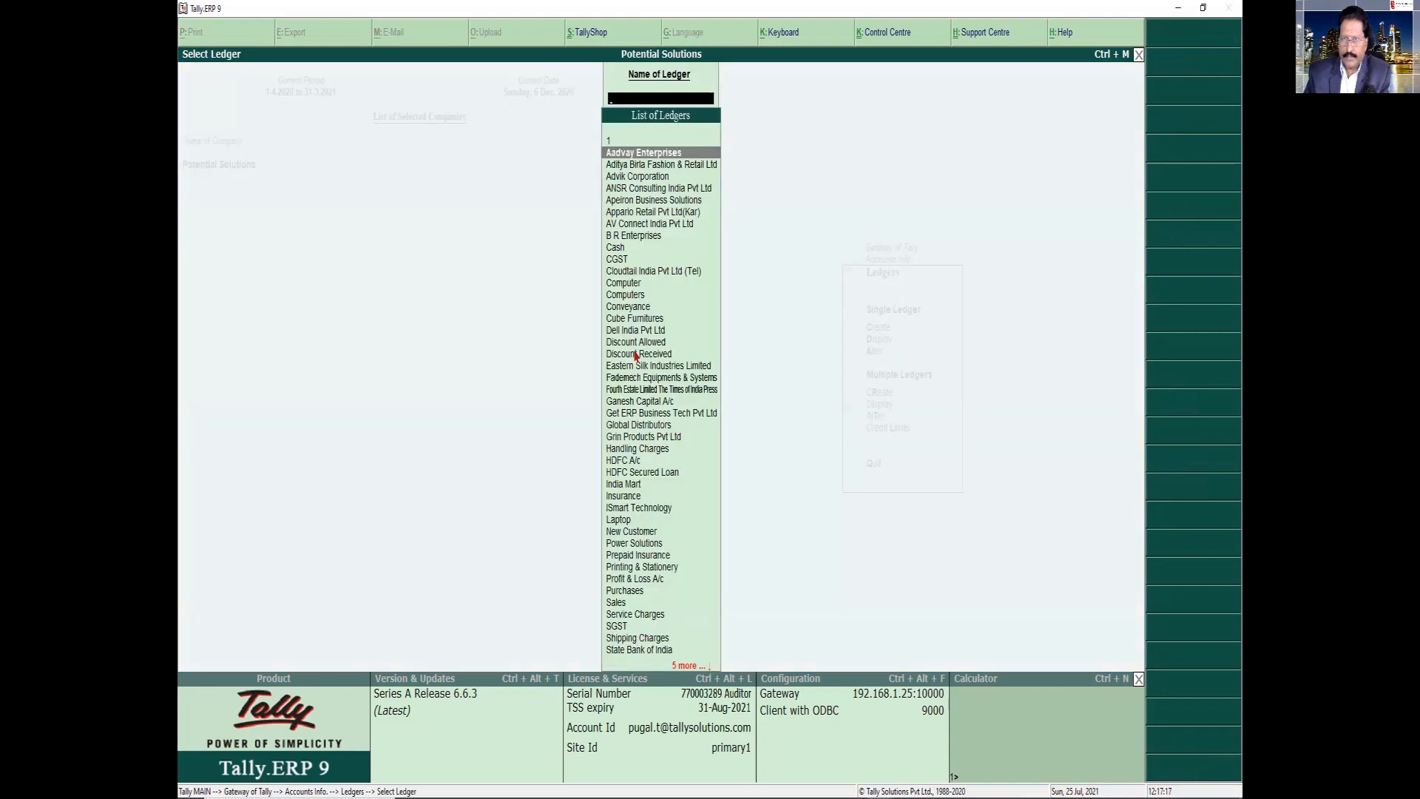
{"action": "key", "text": "Return"}
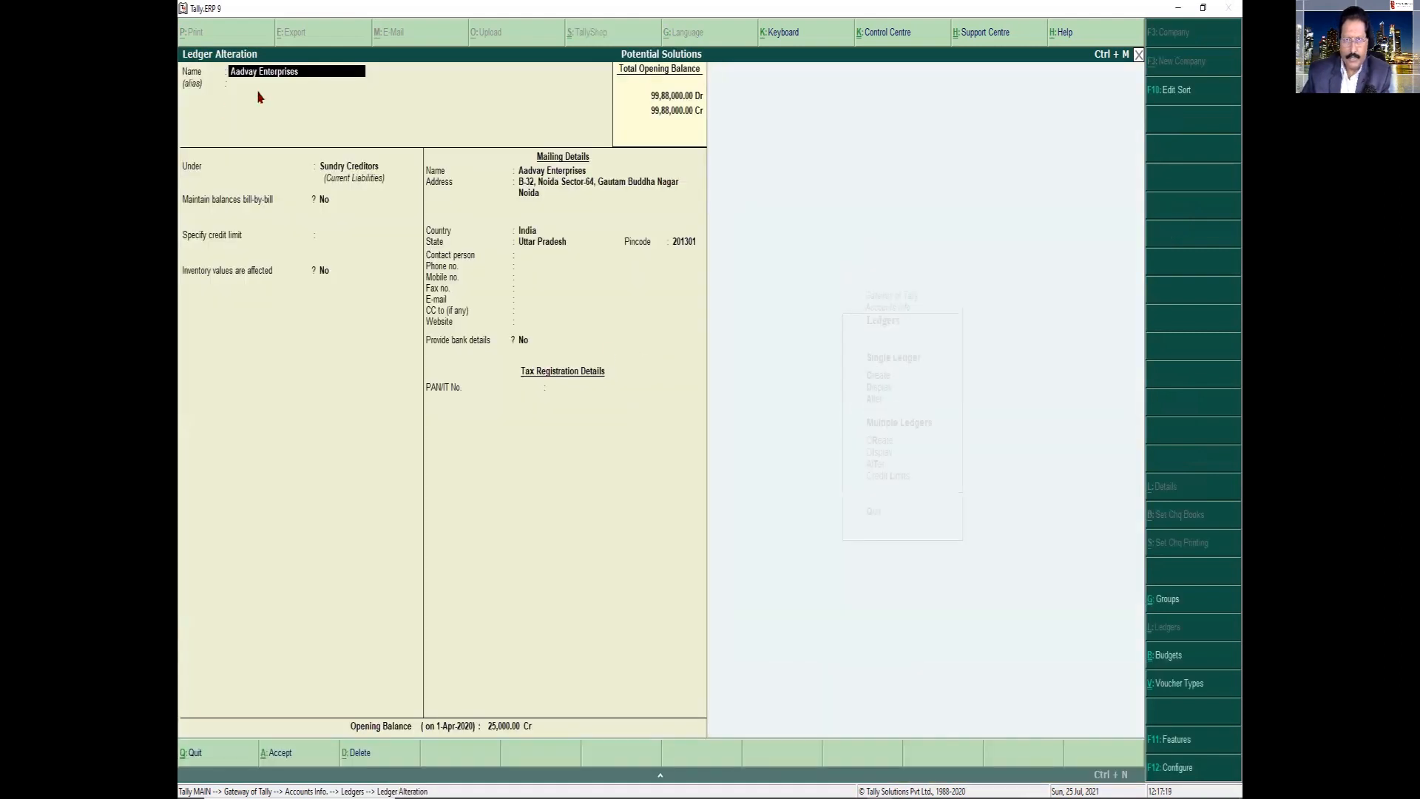
{"action": "key", "text": "BackSpace"}
{"action": "key", "text": "Escape"}
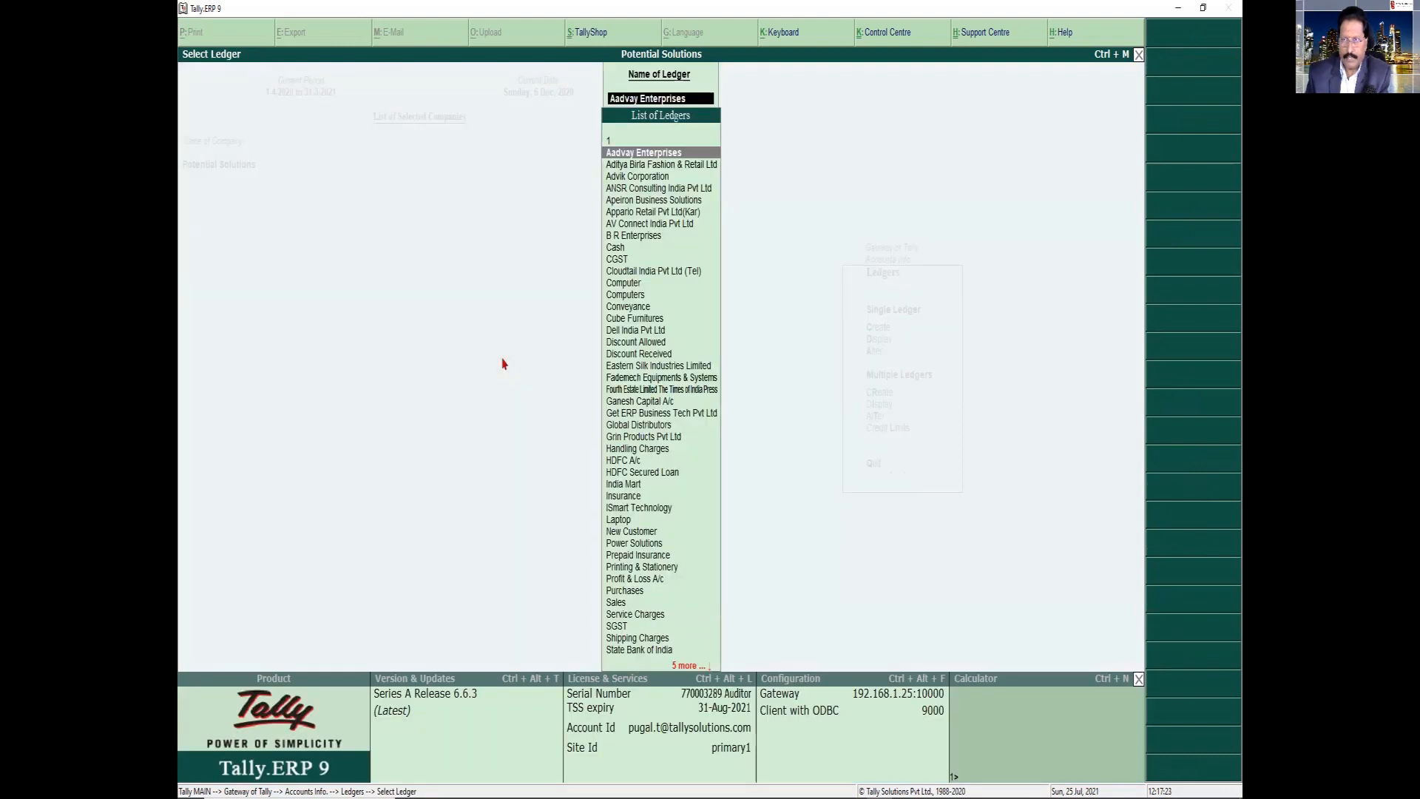
Open the India Mart ledger for alteration to review its bill-by-bill, credit period and credit limit settings, and leave it unsaved
{"action": "type", "text": "Ind"}
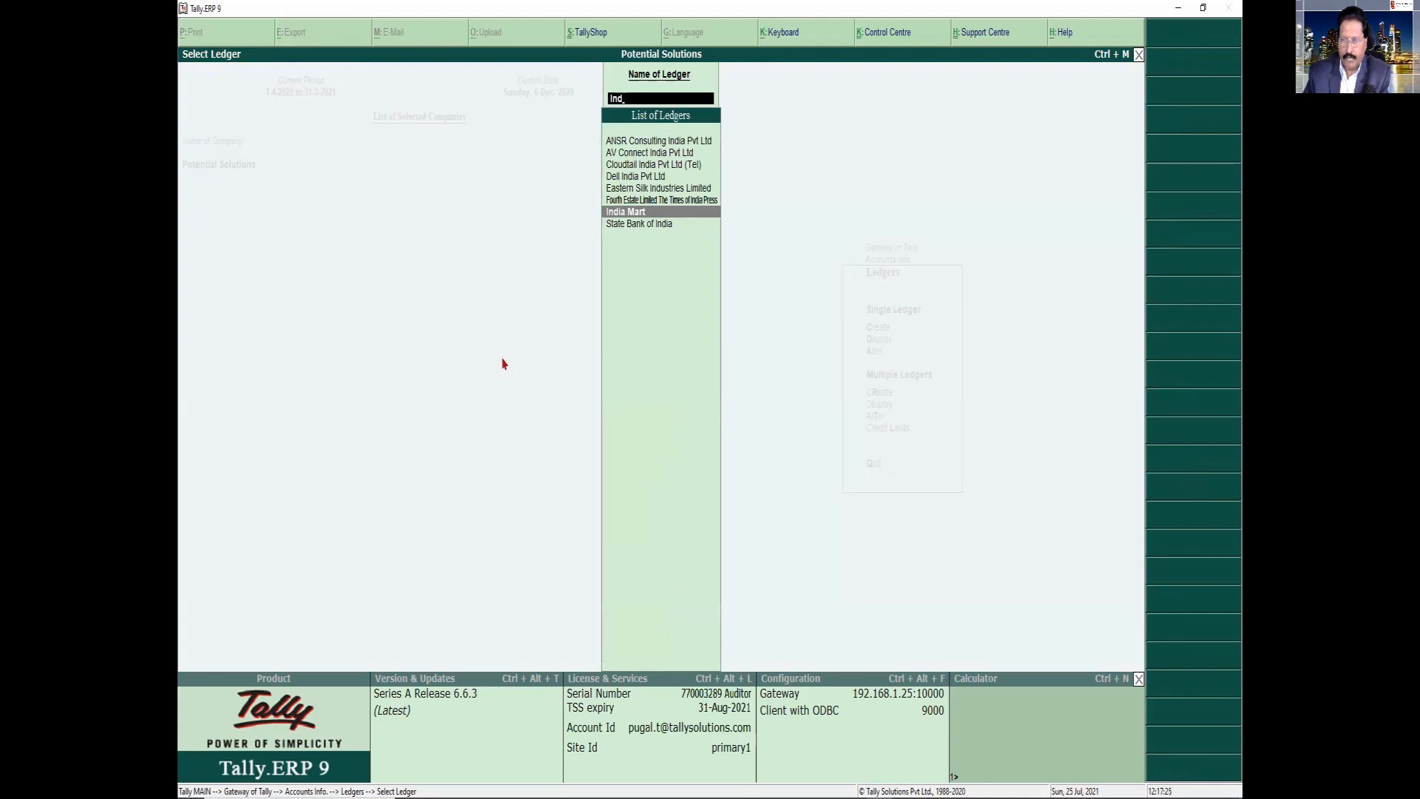
{"action": "key", "text": "Return"}
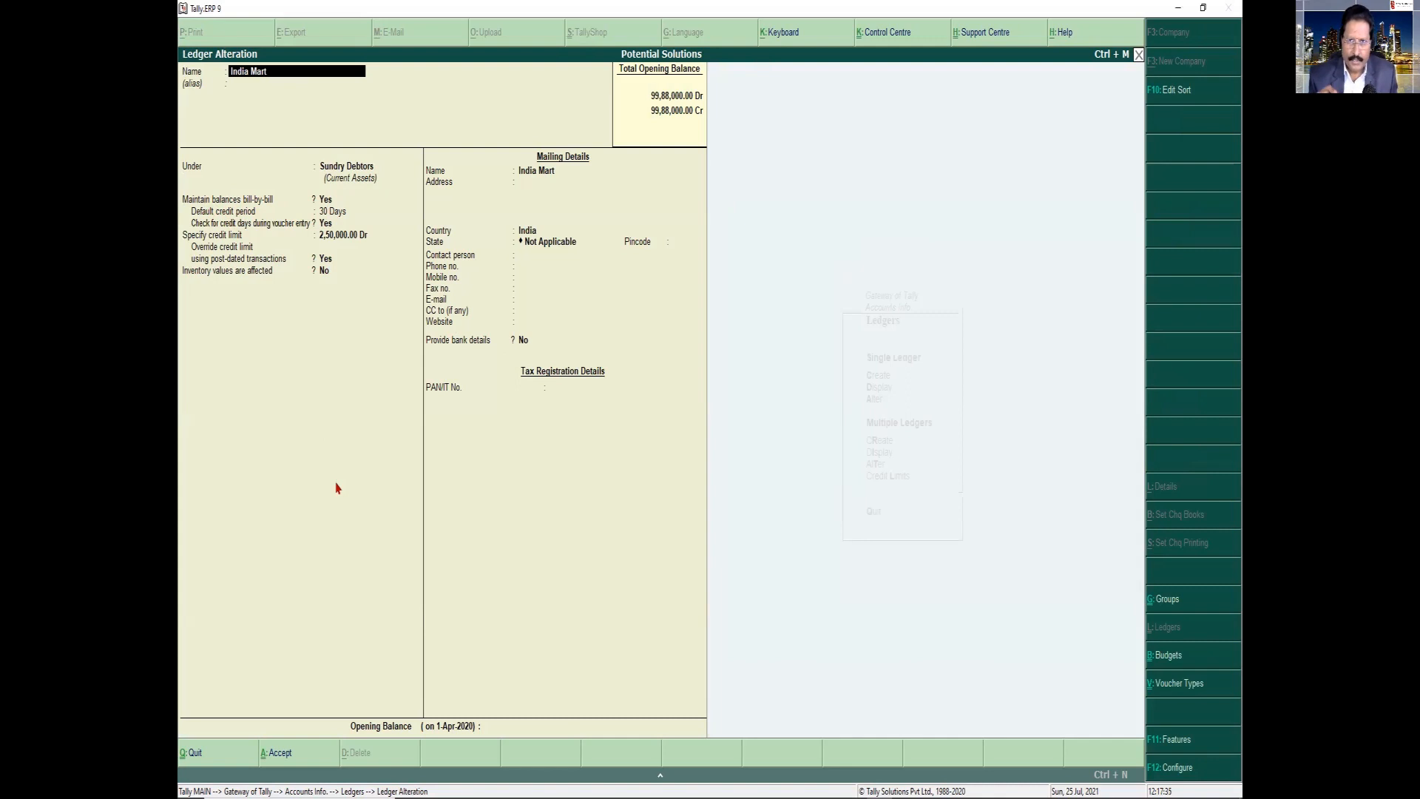
{"action": "key", "text": "Escape"}
{"action": "key", "text": "y"}
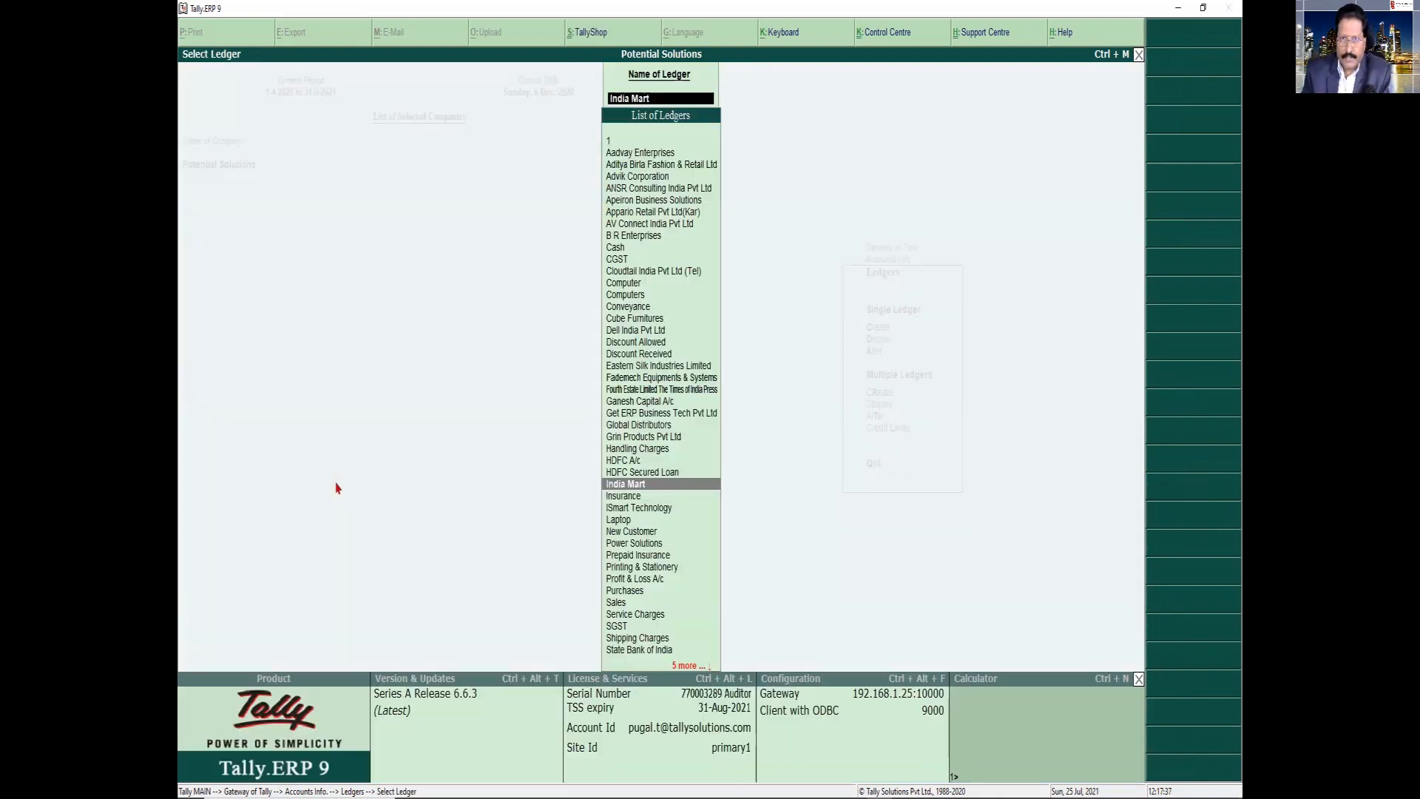
Try setting bill-by-bill balances to Yes in the Aadvay Enterprises ledger, and quit the alteration without saving
{"action": "key", "text": "Up"}
{"action": "key", "text": "Up"}
{"action": "key", "text": "Up"}
{"action": "key", "text": "Up"}
{"action": "key", "text": "Up"}
{"action": "key", "text": "Up"}
{"action": "key", "text": "Up"}
{"action": "key", "text": "Up"}
{"action": "key", "text": "Up"}
{"action": "key", "text": "Up"}
{"action": "key", "text": "Up"}
{"action": "key", "text": "Up"}
{"action": "key", "text": "Up"}
{"action": "key", "text": "Up"}
{"action": "key", "text": "Up"}
{"action": "key", "text": "Up"}
{"action": "key", "text": "Up"}
{"action": "key", "text": "Up"}
{"action": "key", "text": "Up"}
{"action": "key", "text": "Up"}
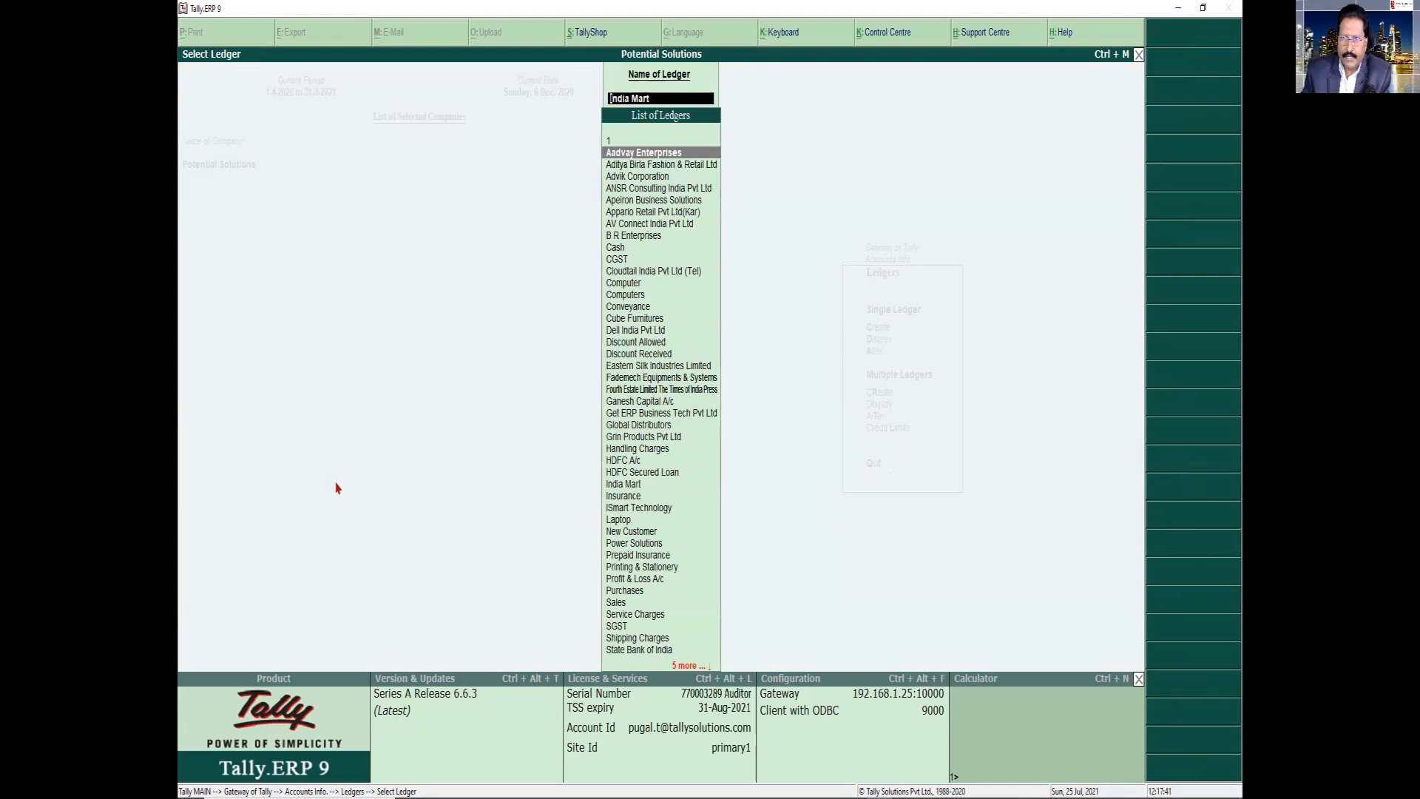
{"action": "key", "text": "Return"}
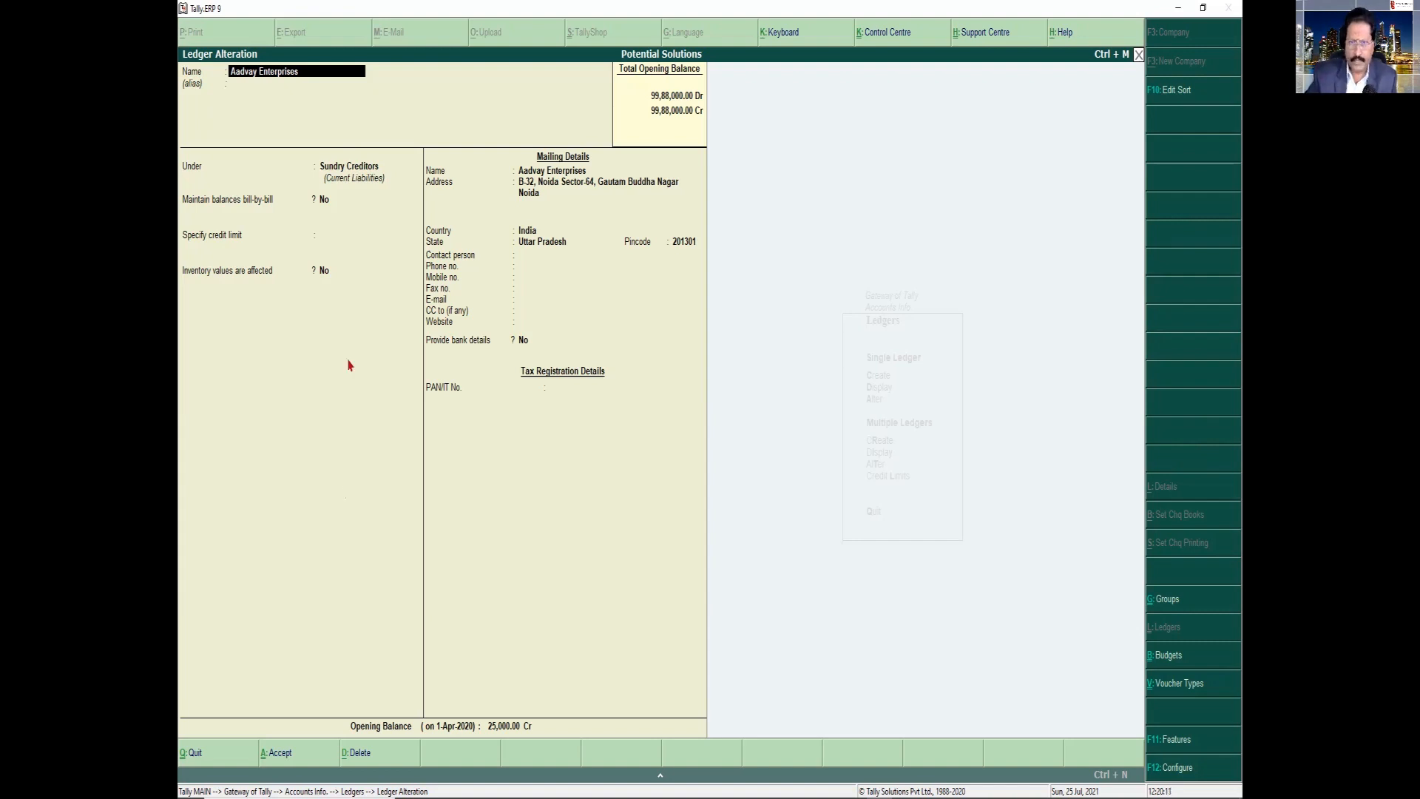
{"action": "left_click", "coordinate": [322, 203]}
{"action": "type", "text": "y"}
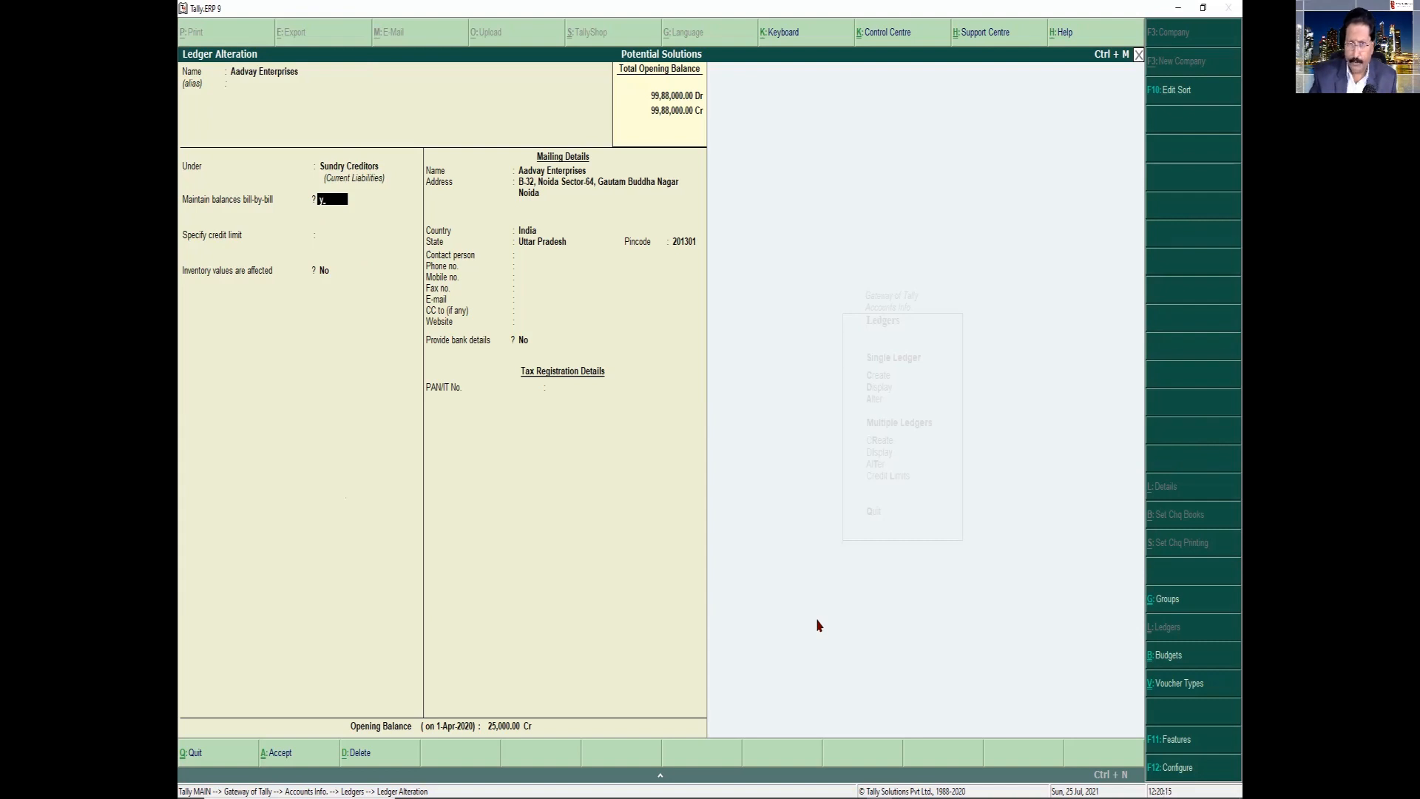
{"action": "key", "text": "Return"}
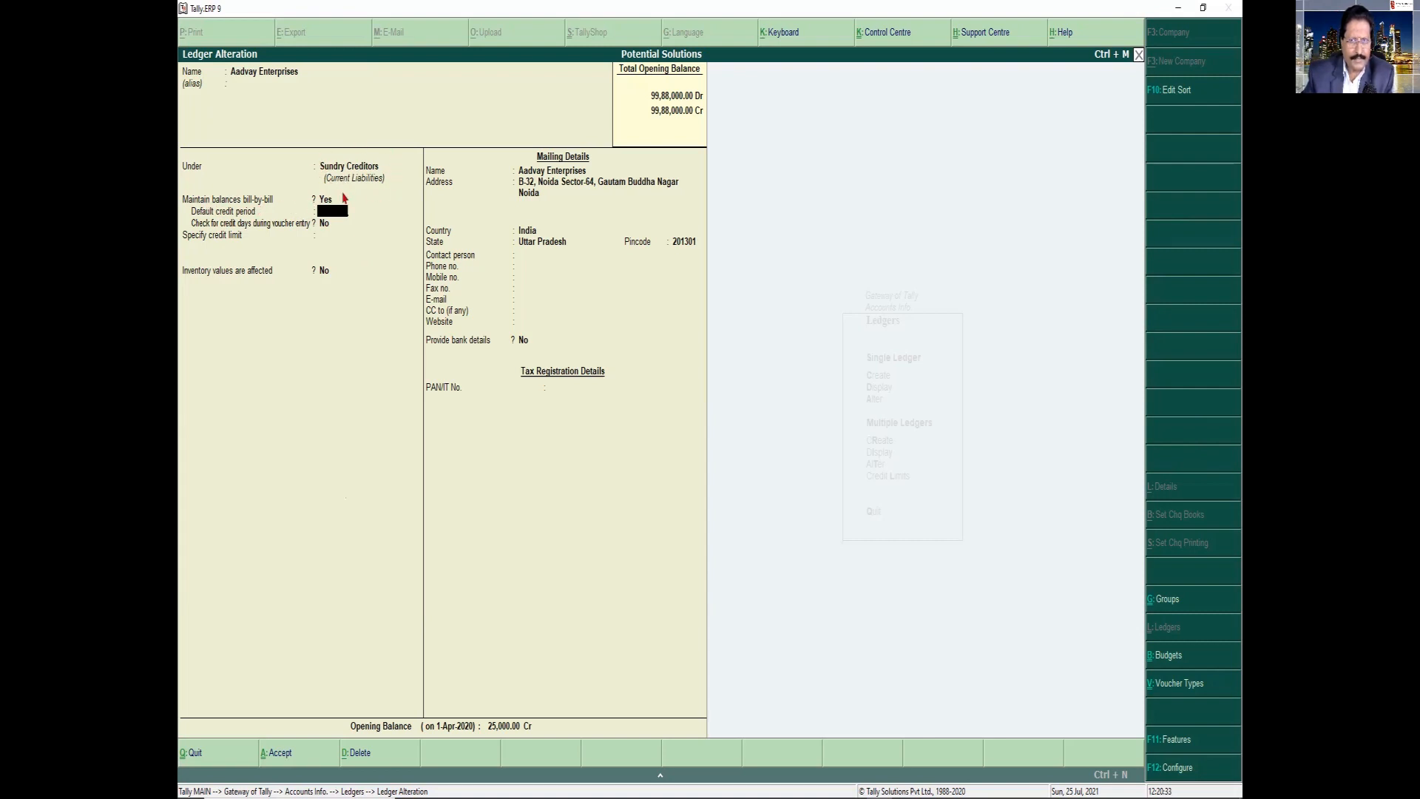
{"action": "key", "text": "Escape"}
{"action": "key", "text": "y"}
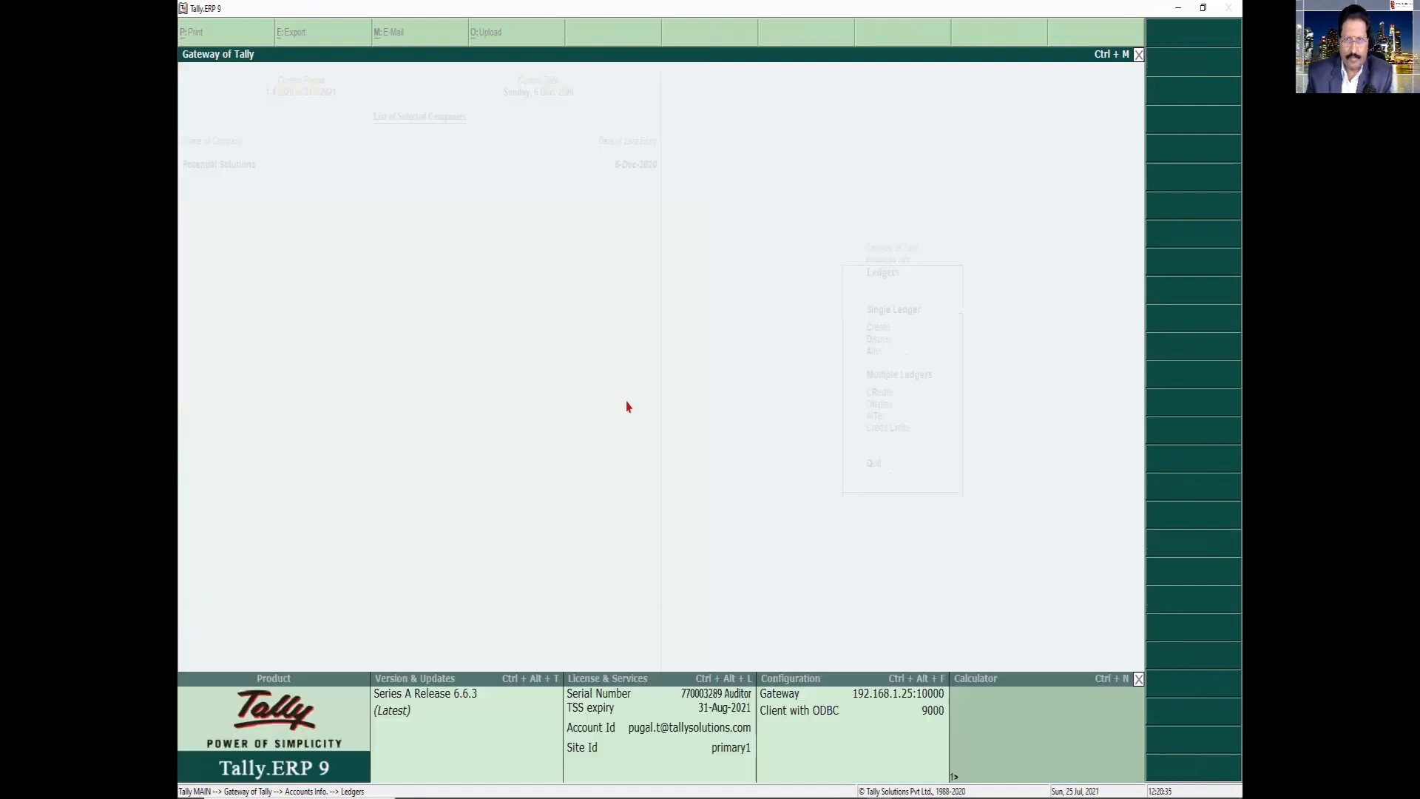
{"action": "key", "text": "Escape"}
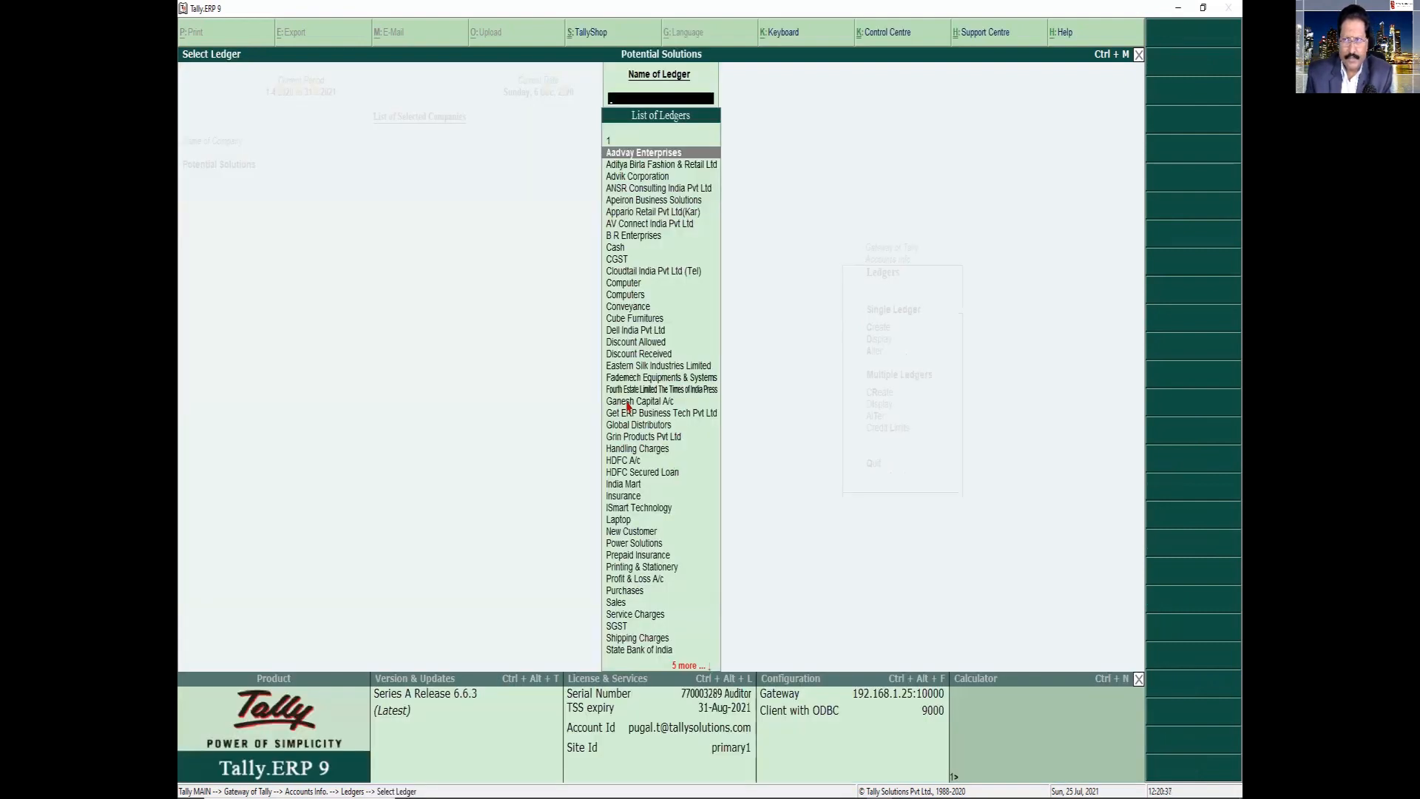
{"action": "key", "text": "Escape"}
Start creating a single ledger named "SBI Vehicle Loan" without an alias
{"action": "key", "text": "Up"}
{"action": "key", "text": "Up"}
{"action": "key", "text": "Return"}
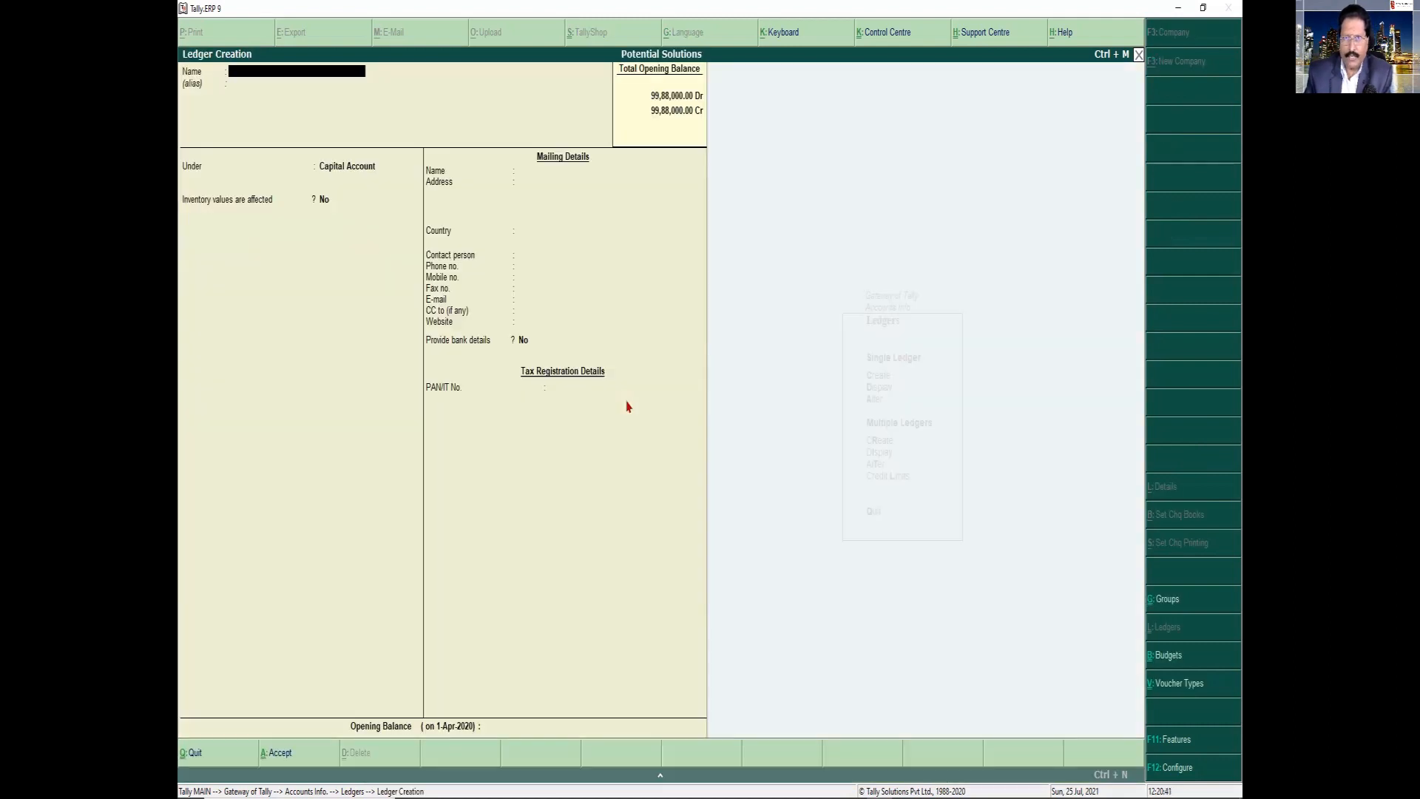
{"action": "type", "text": "SBI Vehich"}
{"action": "key", "text": "BackSpace"}
{"action": "type", "text": "le"}
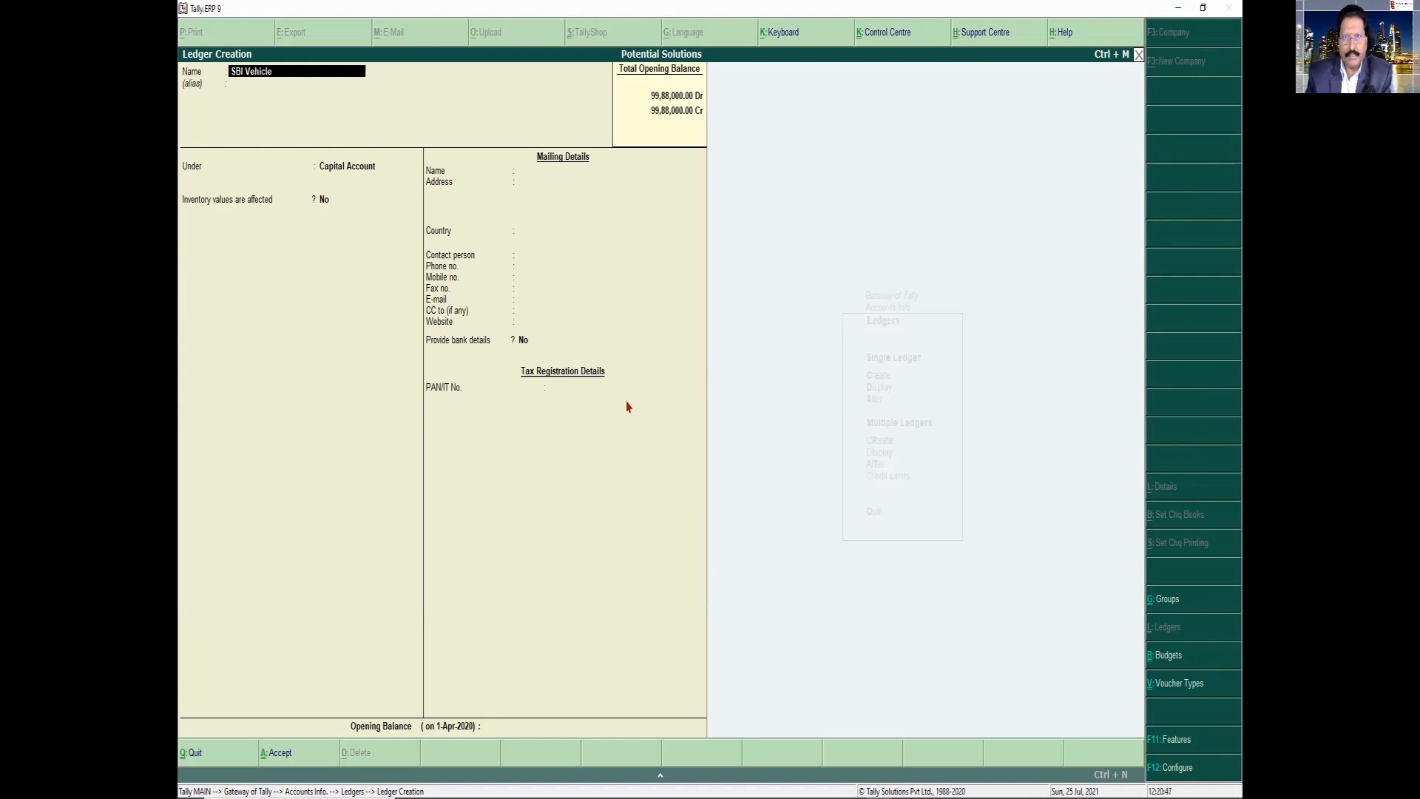
{"action": "type", "text": " Loan"}
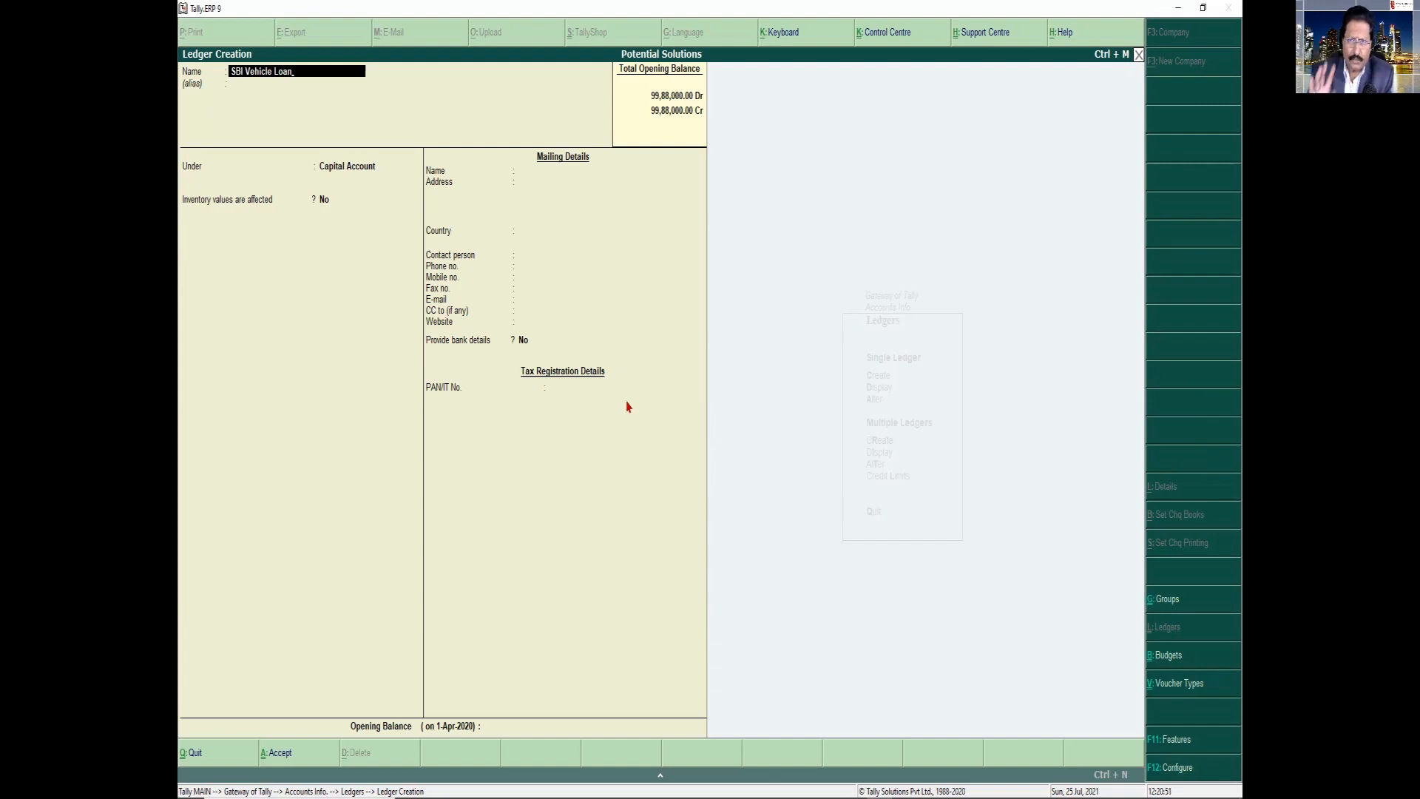
{"action": "key", "text": "Return"}
{"action": "key", "text": "Return"}
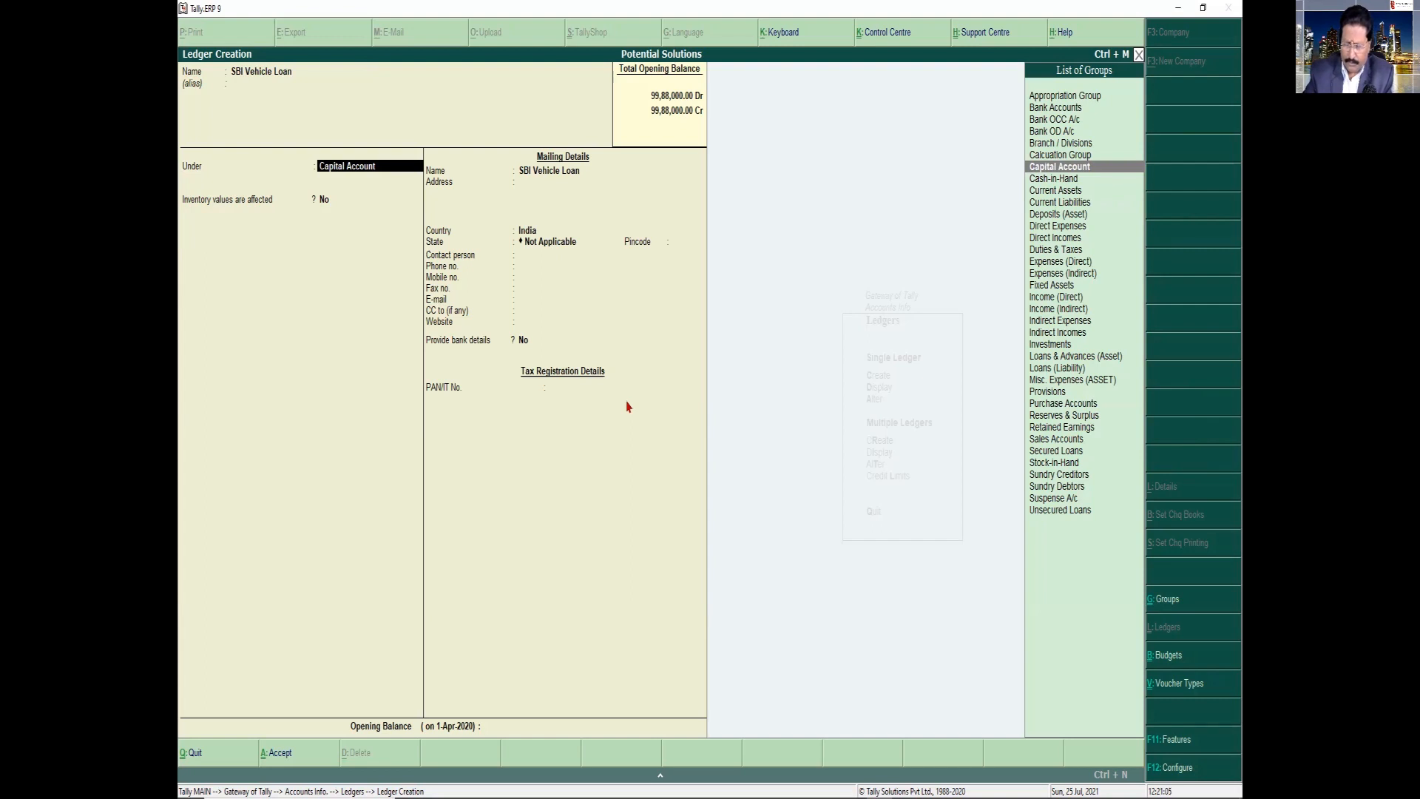
Place the new SBI Vehicle Loan ledger under the Secured Loans group
{"action": "type", "text": "Sec"}
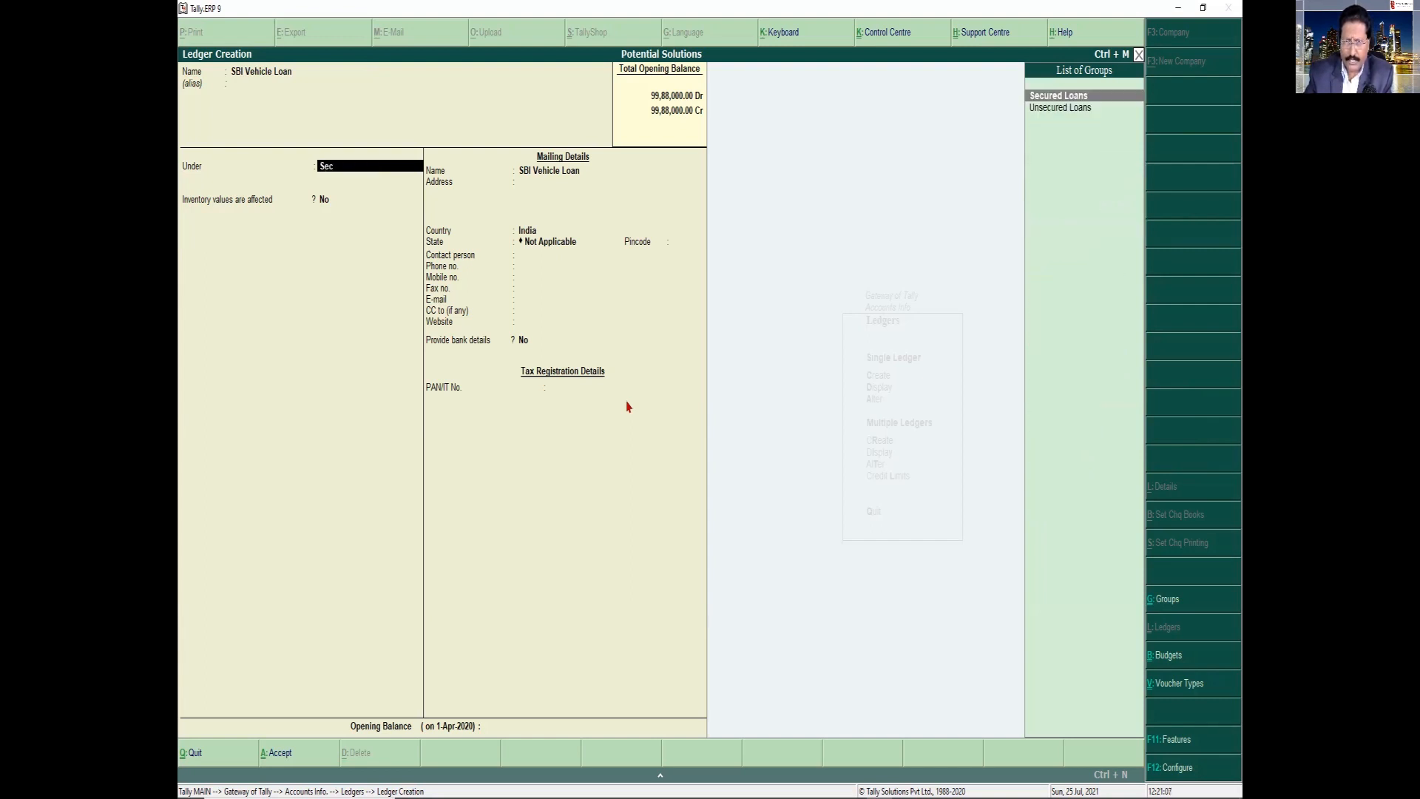
{"action": "key", "text": "Return"}
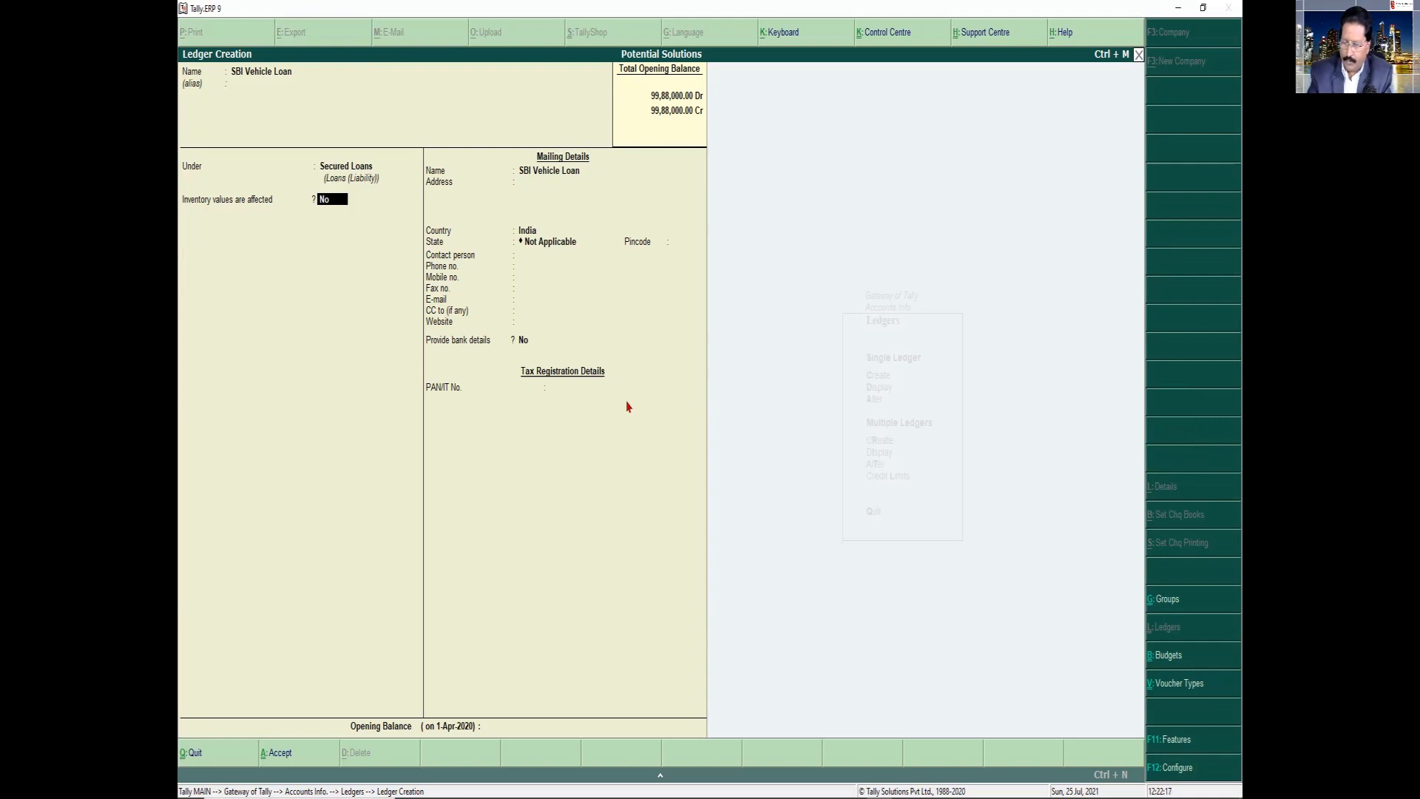
Enable bill-wise details for non-trading accounts also in the company's accounting features and save the change
{"action": "key", "text": "F11"}
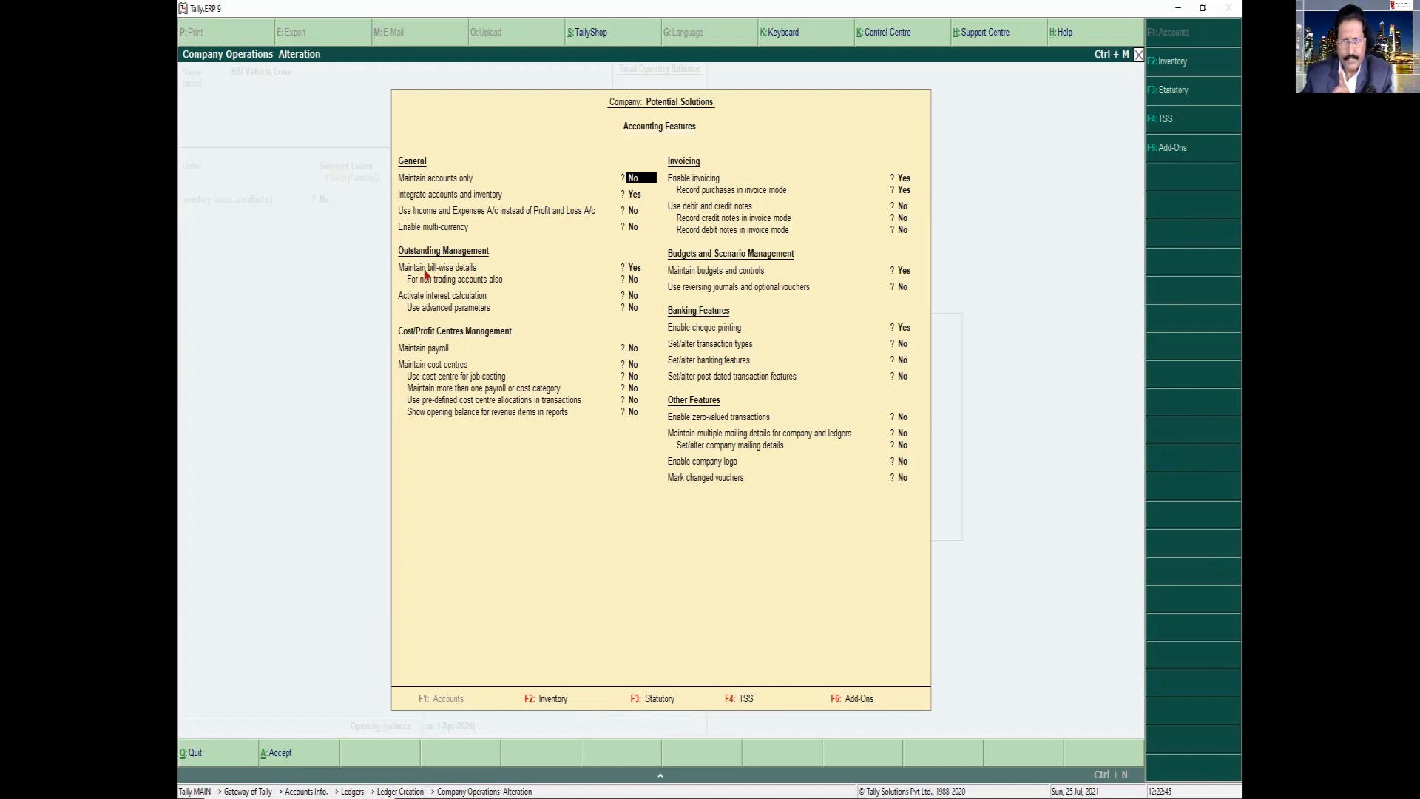
{"action": "left_click", "coordinate": [631, 268]}
{"action": "key", "text": "Return"}
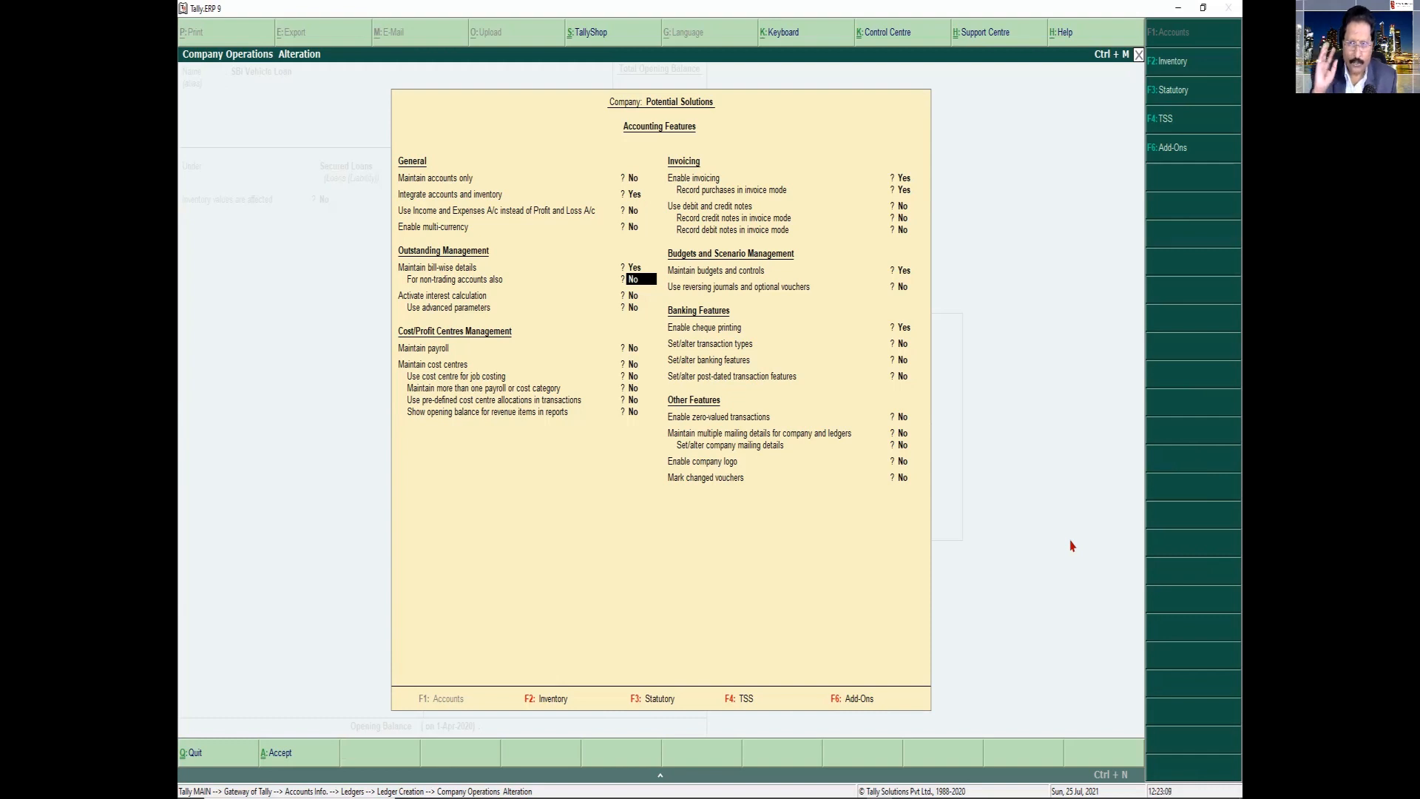
{"action": "type", "text": "y"}
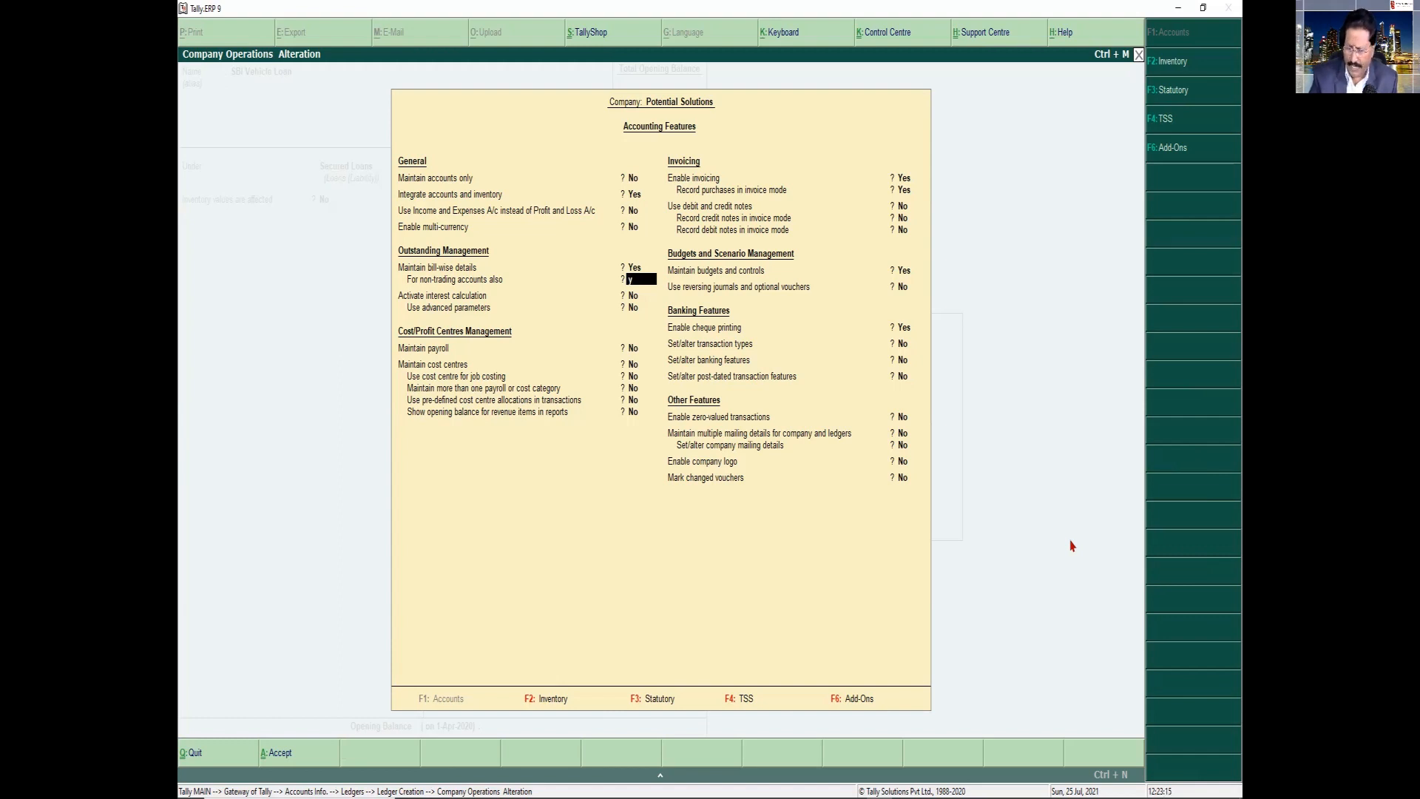
{"action": "key", "text": "Return"}
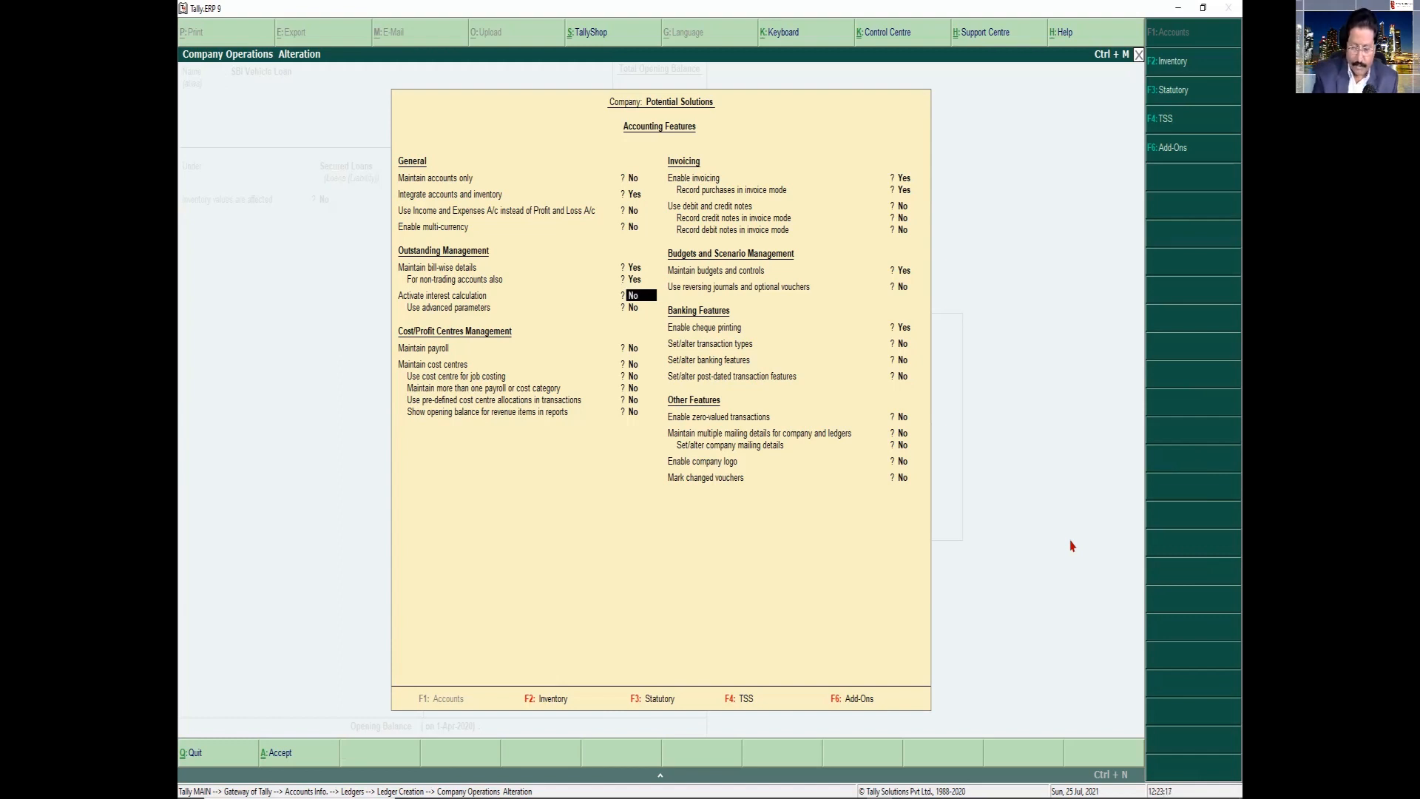
{"action": "key", "text": "ctrl+a"}
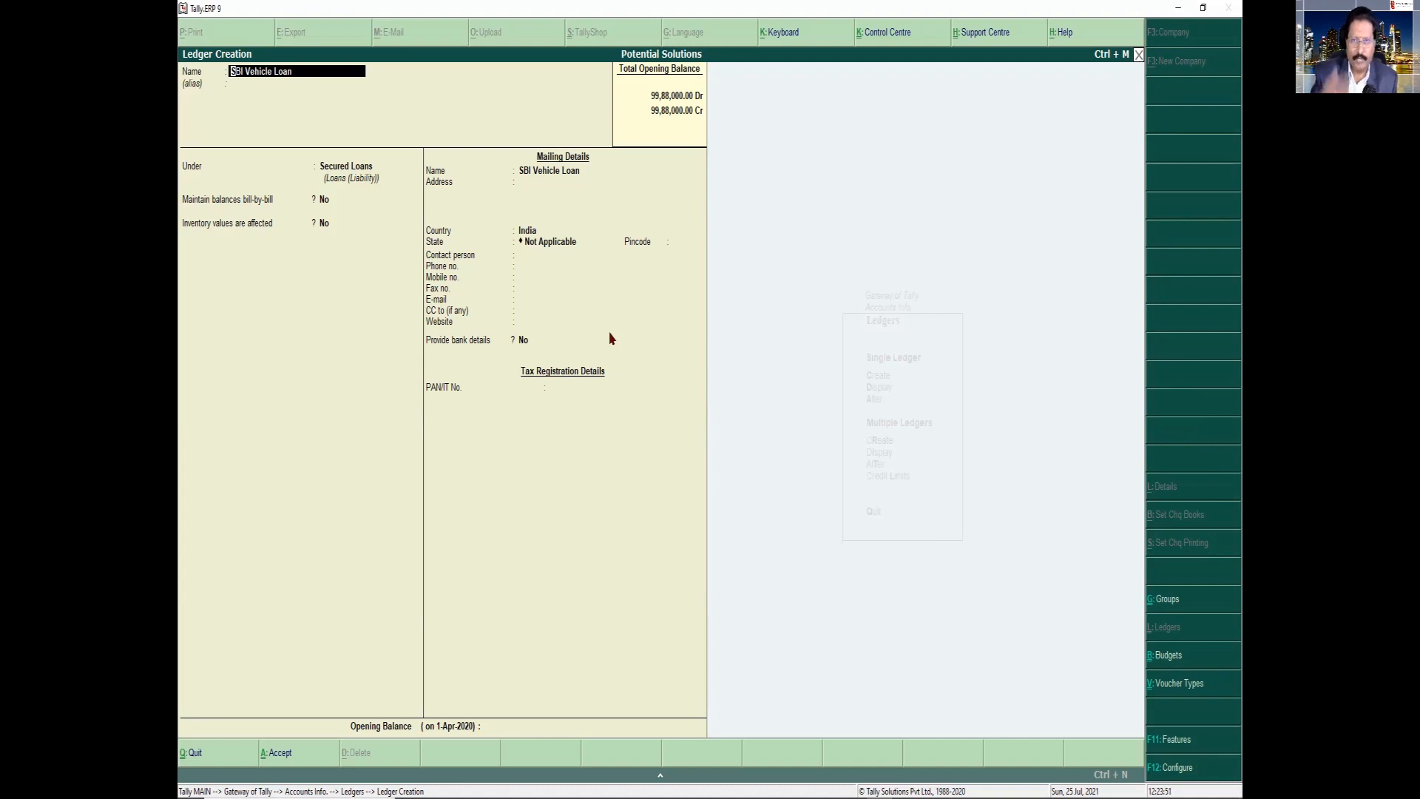
Set the SBI Vehicle Loan ledger to maintain balances bill-by-bill
{"action": "left_click", "coordinate": [326, 200]}
{"action": "key", "text": "y"}
{"action": "key", "text": "Return"}
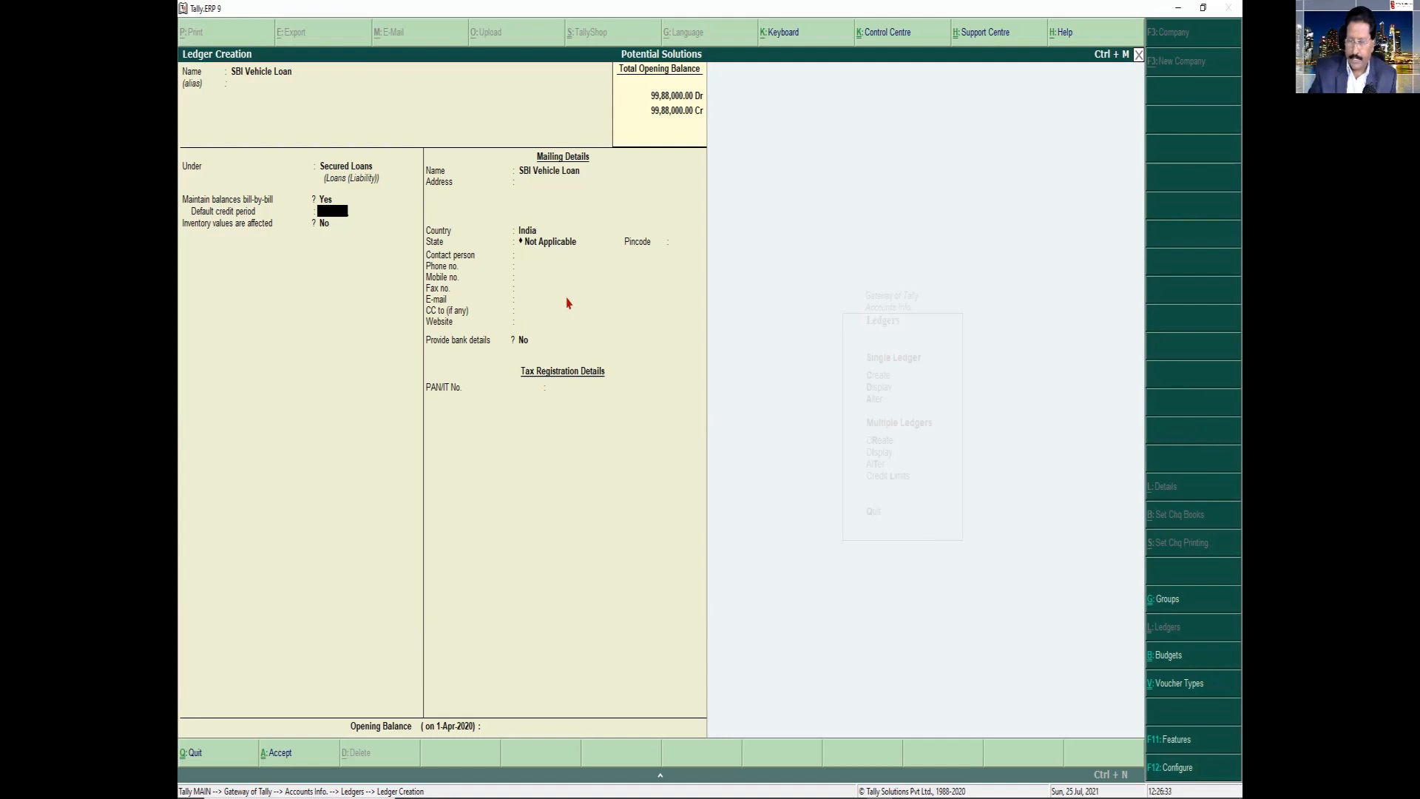
Enter an opening balance of 90,000 Cr for the SBI Vehicle Loan ledger
{"action": "left_click", "coordinate": [507, 728]}
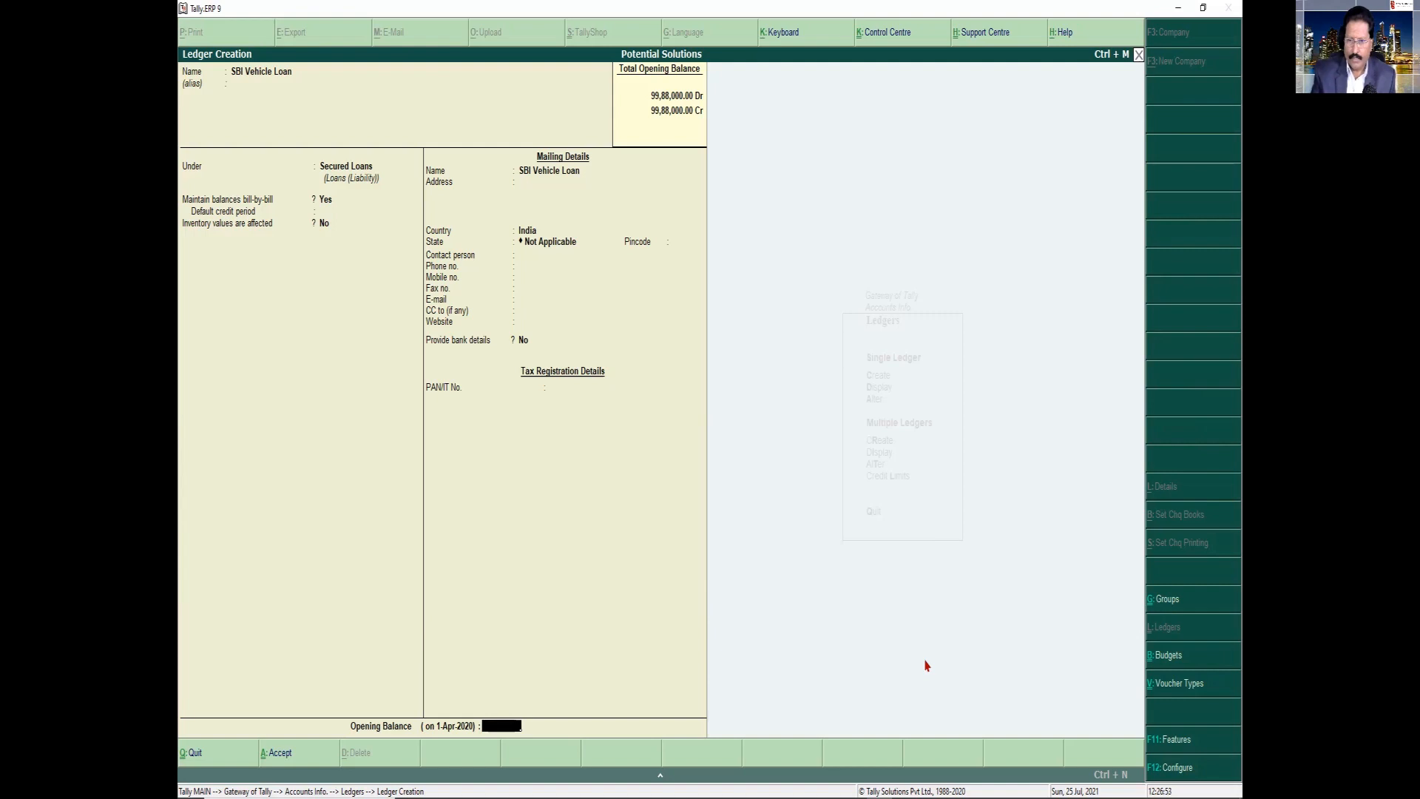
{"action": "type", "text": "0000"}
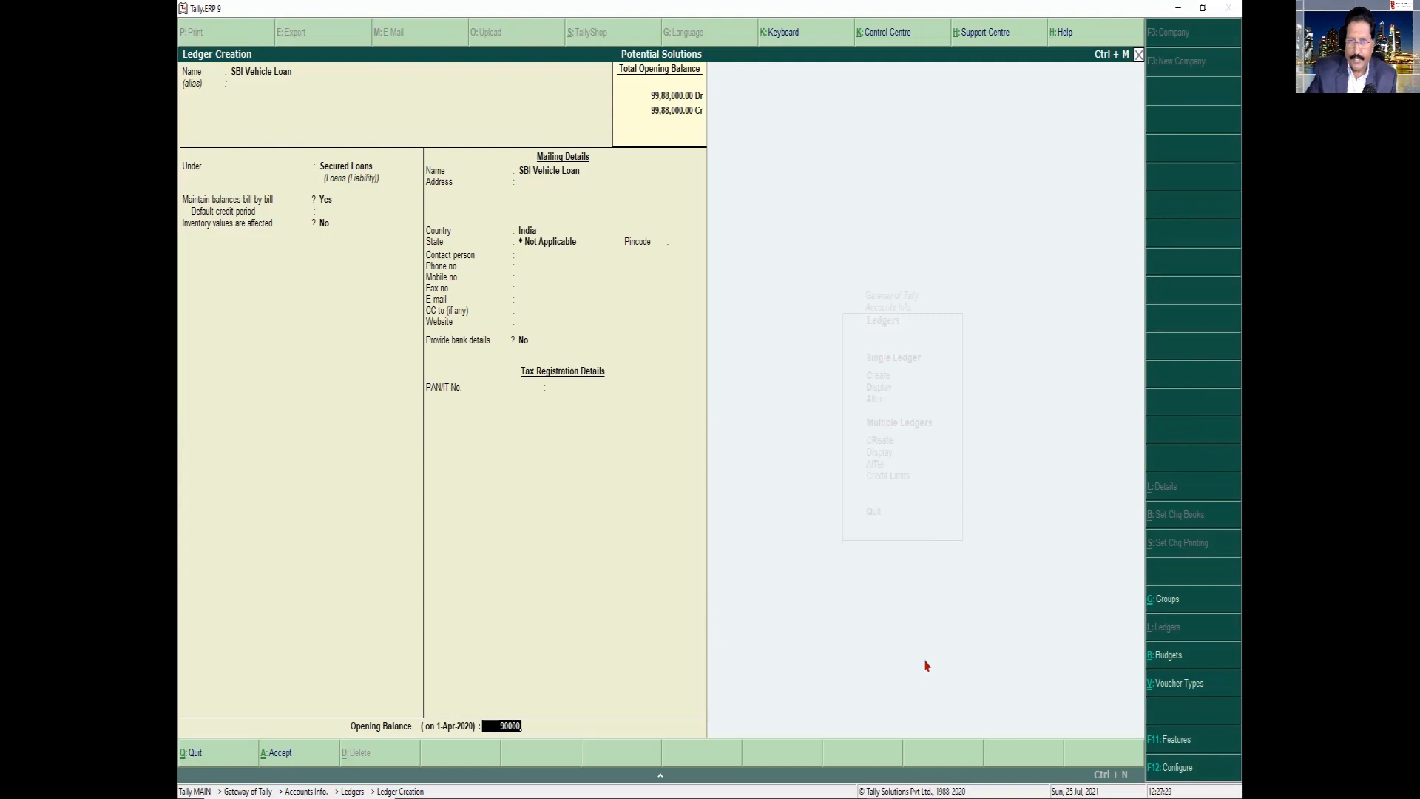
{"action": "key", "text": "Return"}
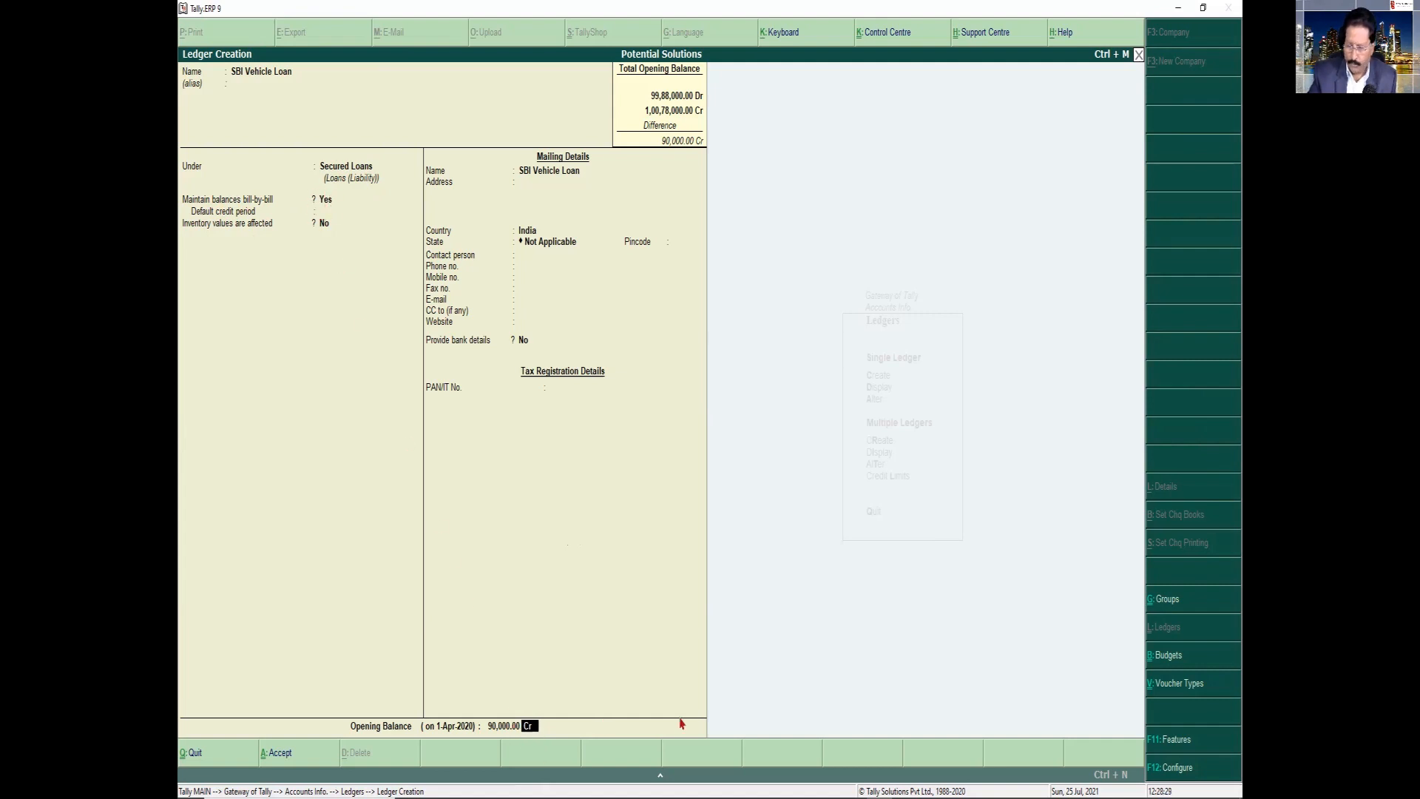
{"action": "key", "text": "Return"}
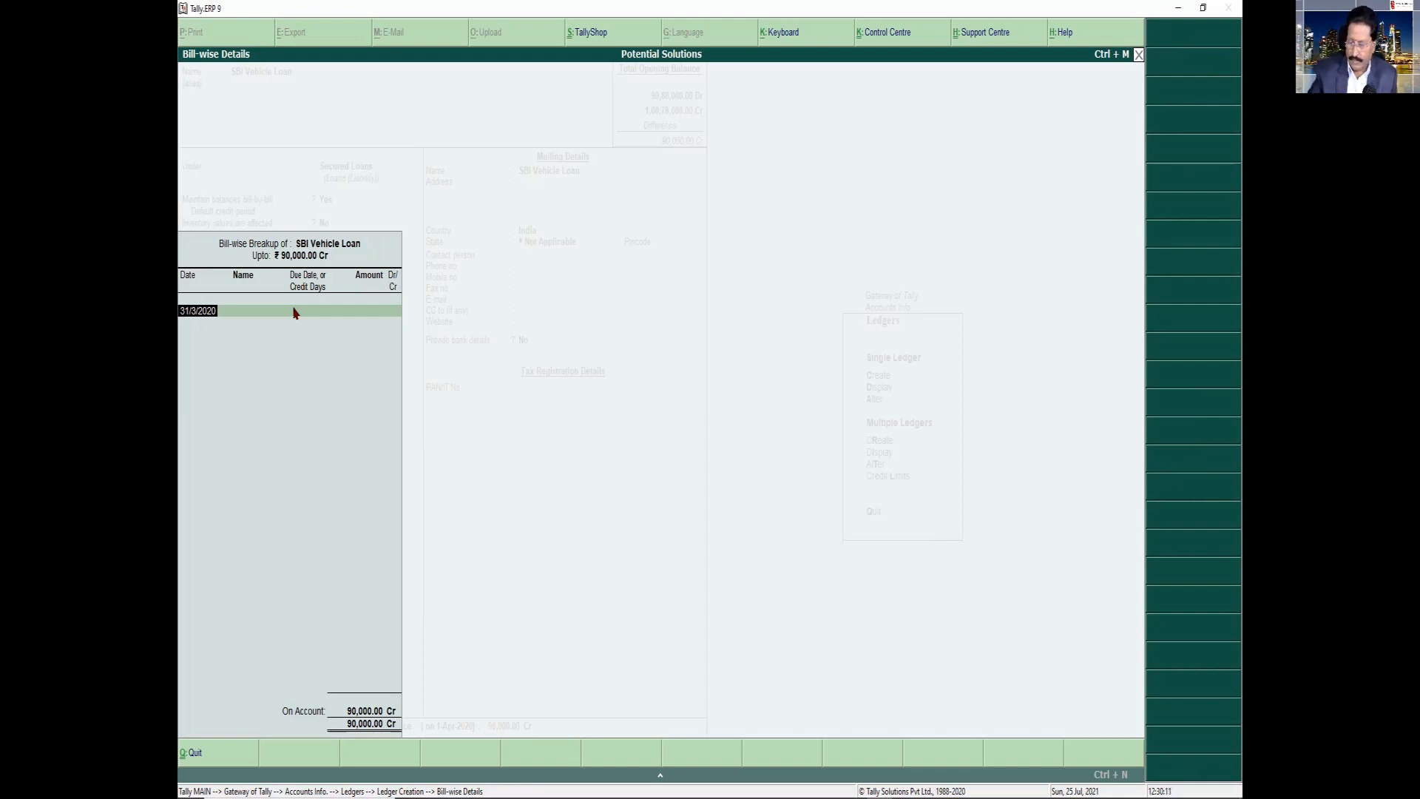
Add a bill-wise entry dated 31/3/2020 named "Loanno-009" for 90,000 Cr, keeping the default due date
{"action": "key", "text": "Return"}
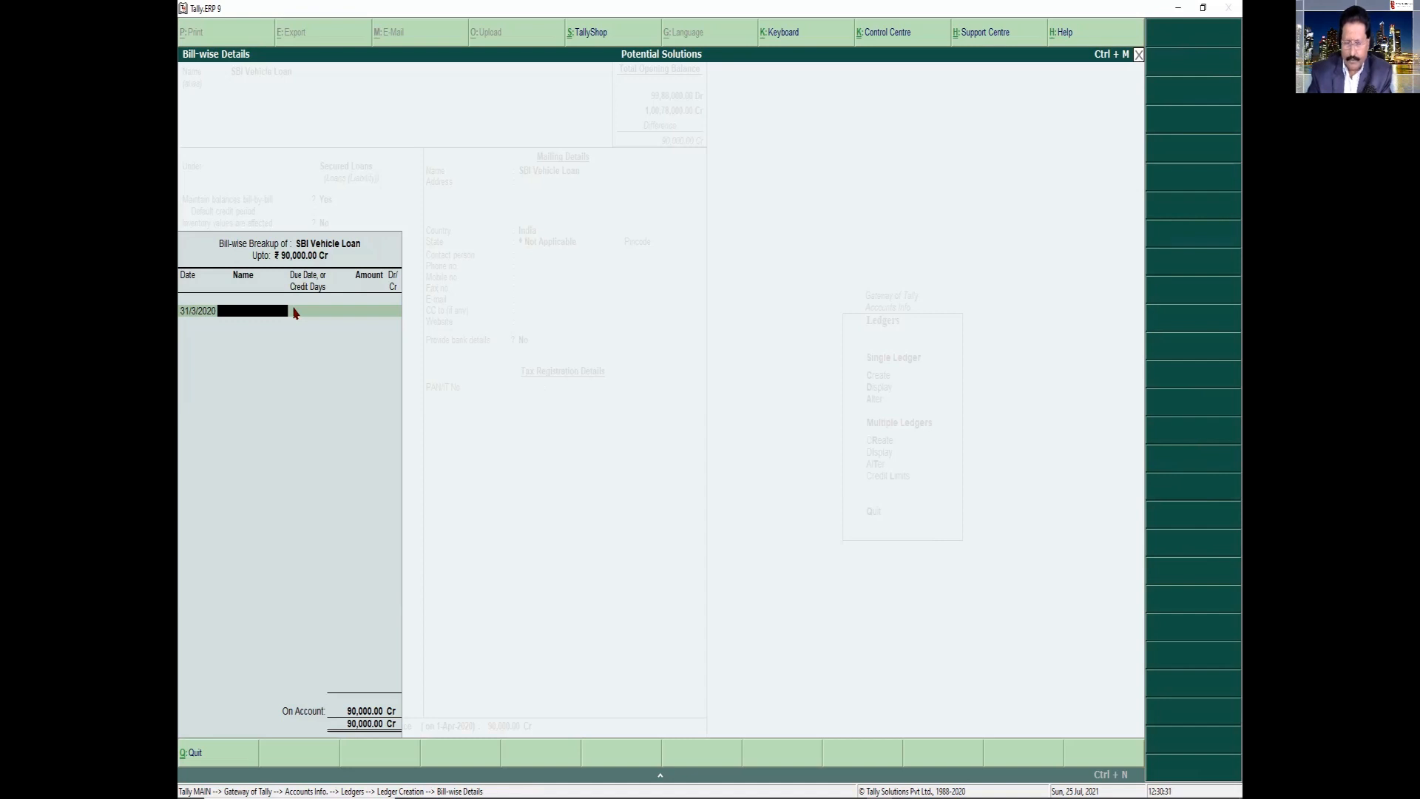
{"action": "key", "text": "BackSpace"}
{"action": "type", "text": "anno-009"}
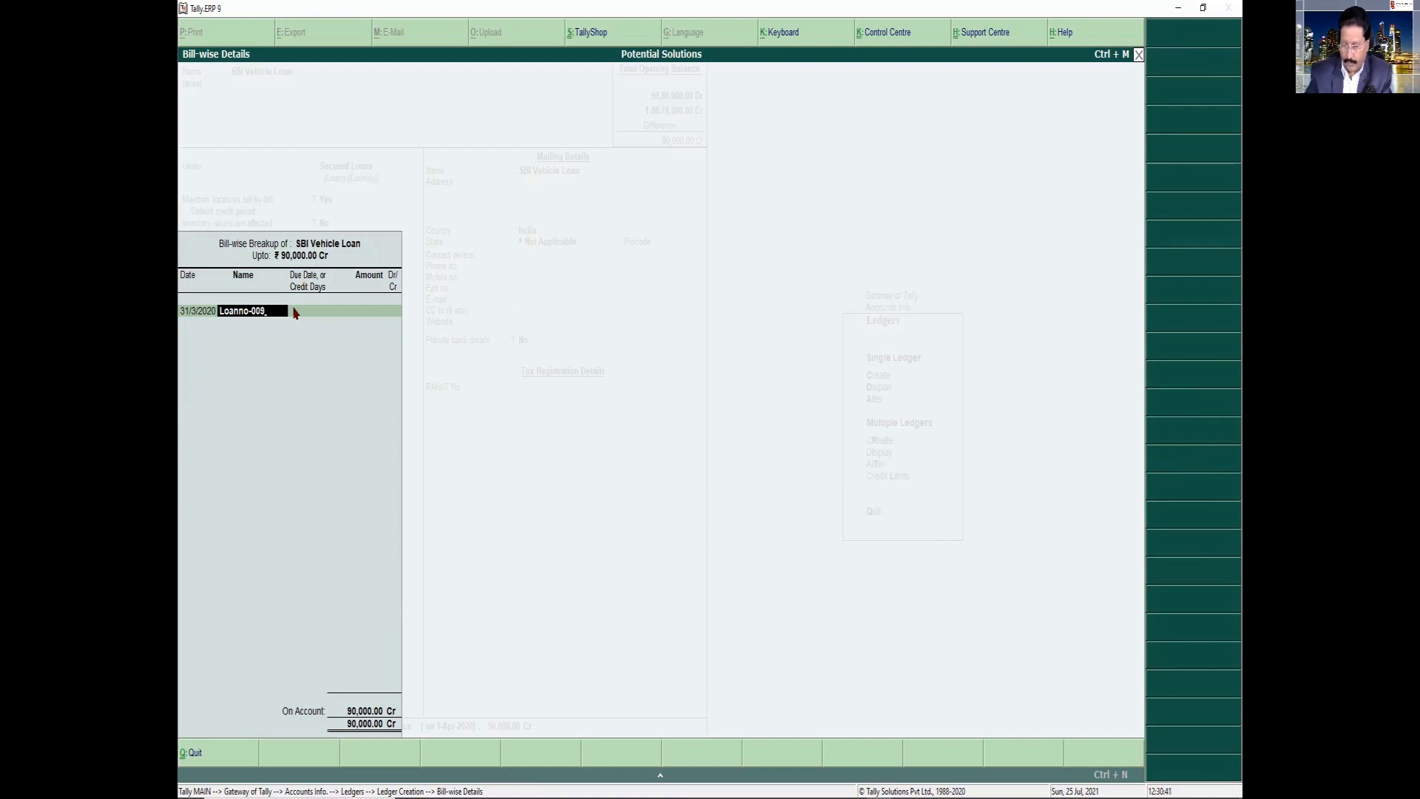
{"action": "key", "text": "Return"}
{"action": "key", "text": "Return"}
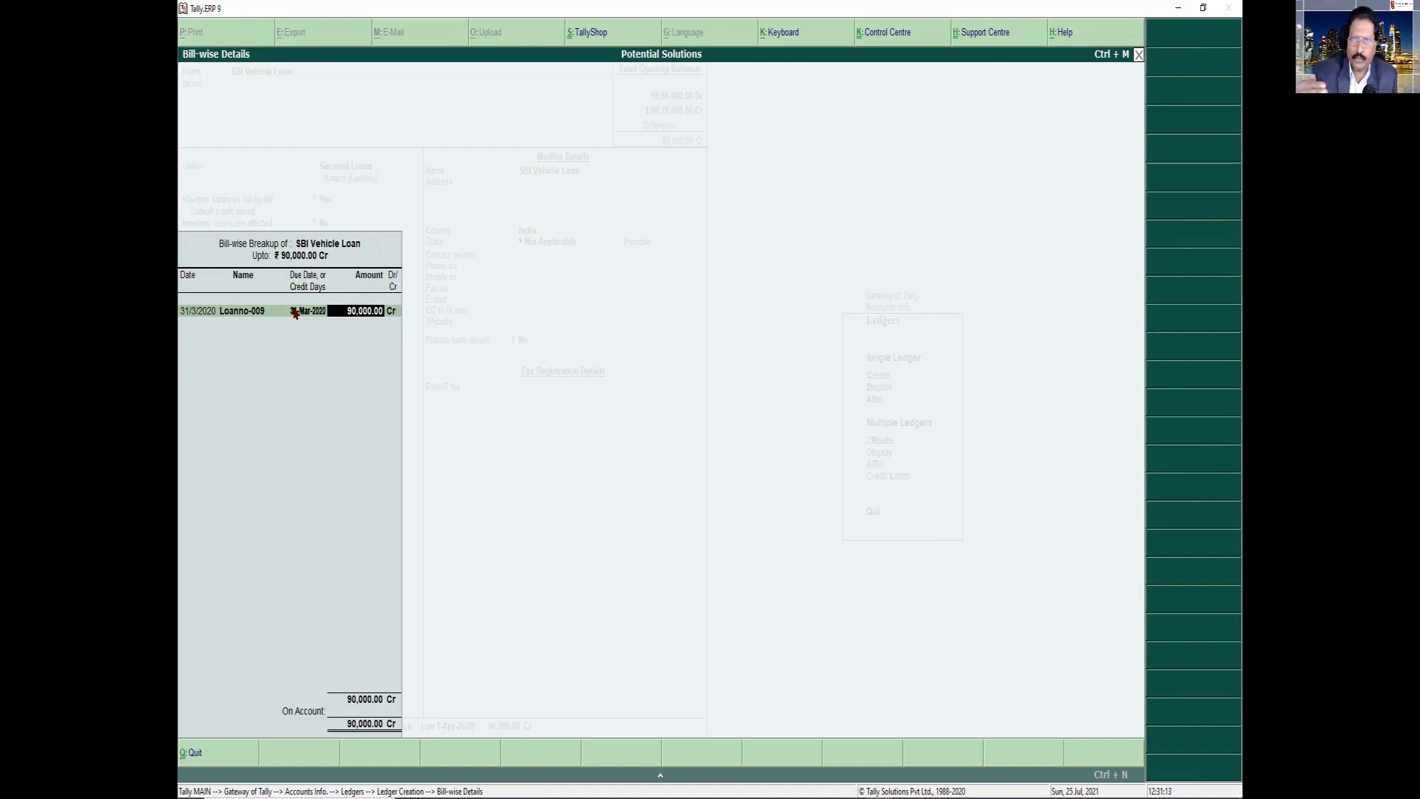
{"action": "key", "text": "Return"}
{"action": "key", "text": "Return"}
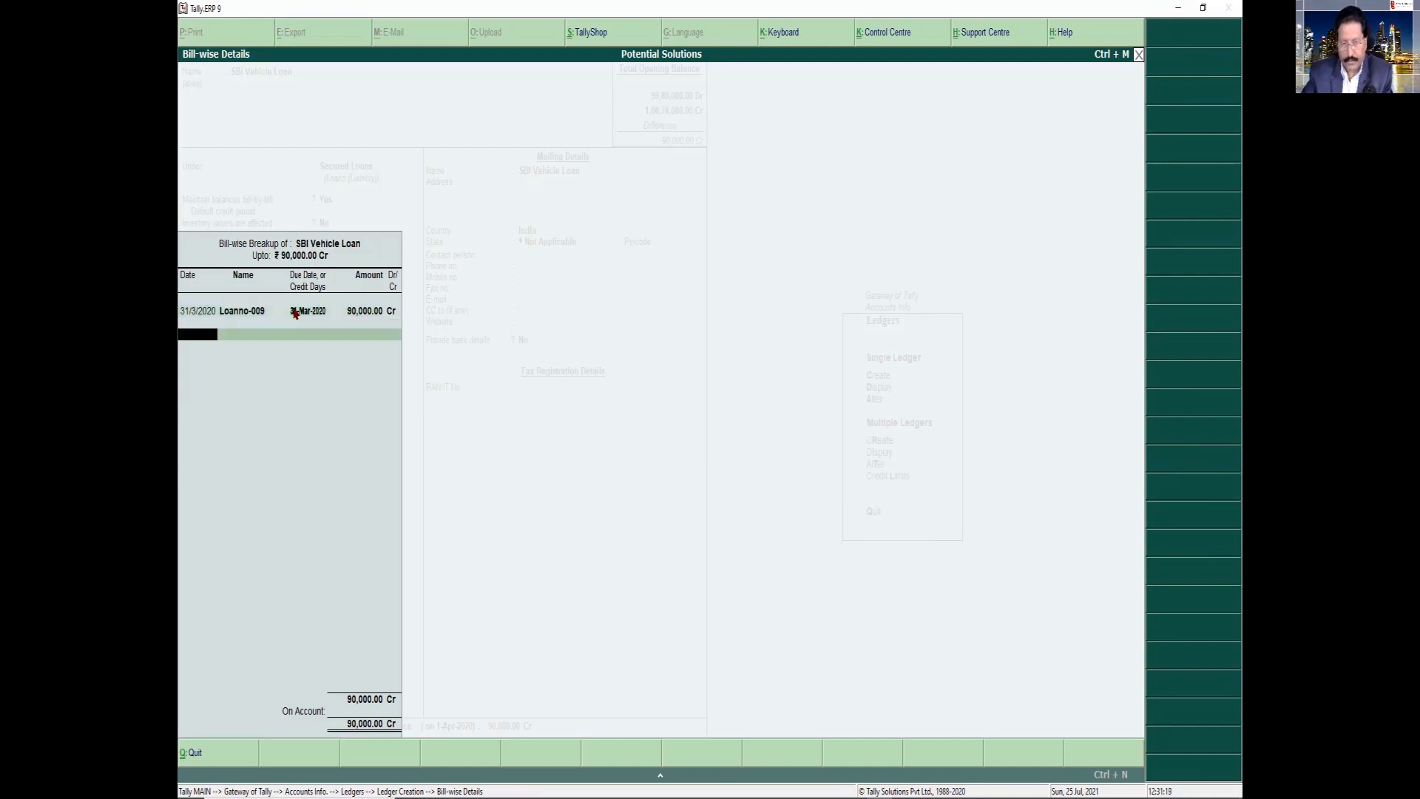
Finish the bill-wise breakup, save the SBI Vehicle Loan ledger and return to the Gateway of Tally
{"action": "key", "text": "Return"}
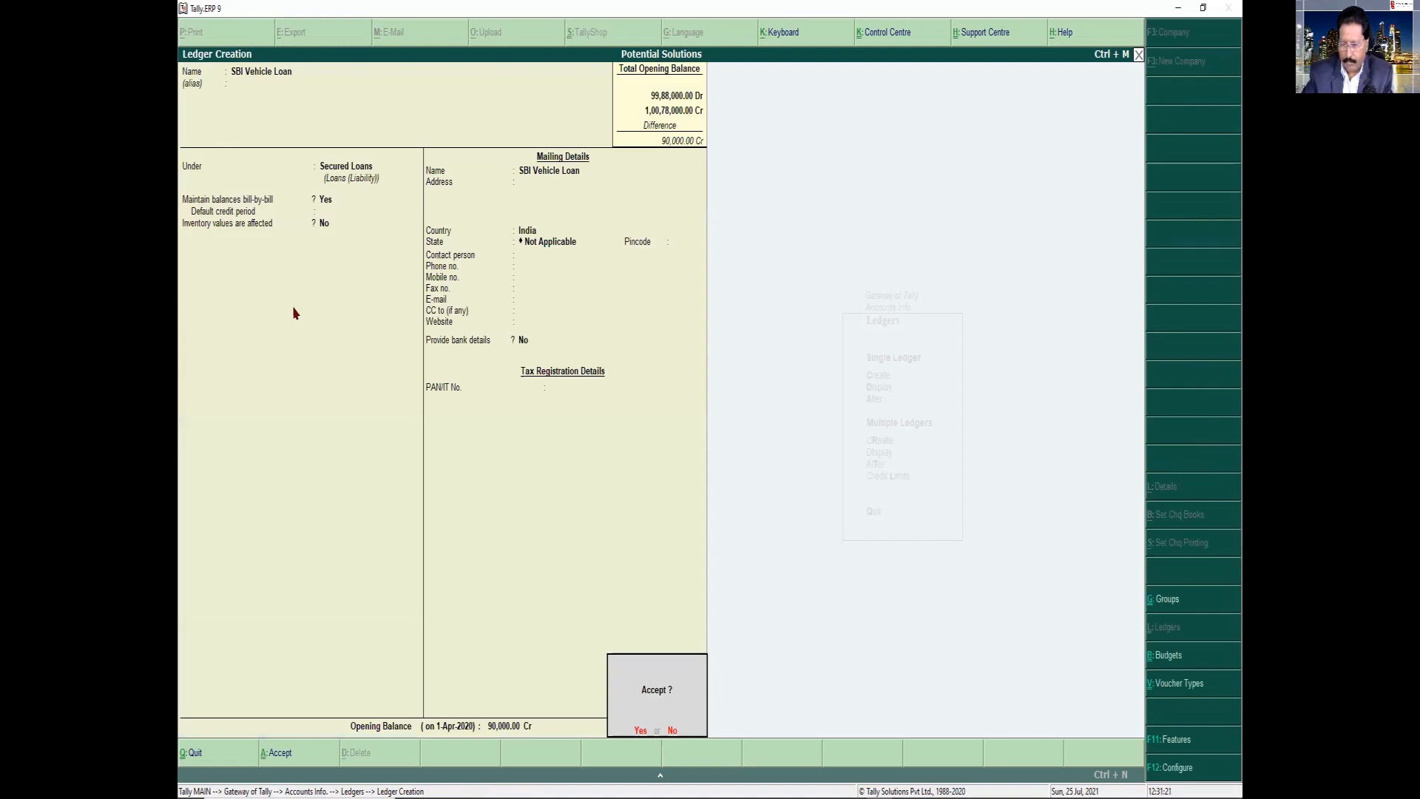
{"action": "key", "text": "Return"}
{"action": "key", "text": "Escape"}
{"action": "key", "text": "Return"}
{"action": "key", "text": "Escape"}
{"action": "key", "text": "Escape"}
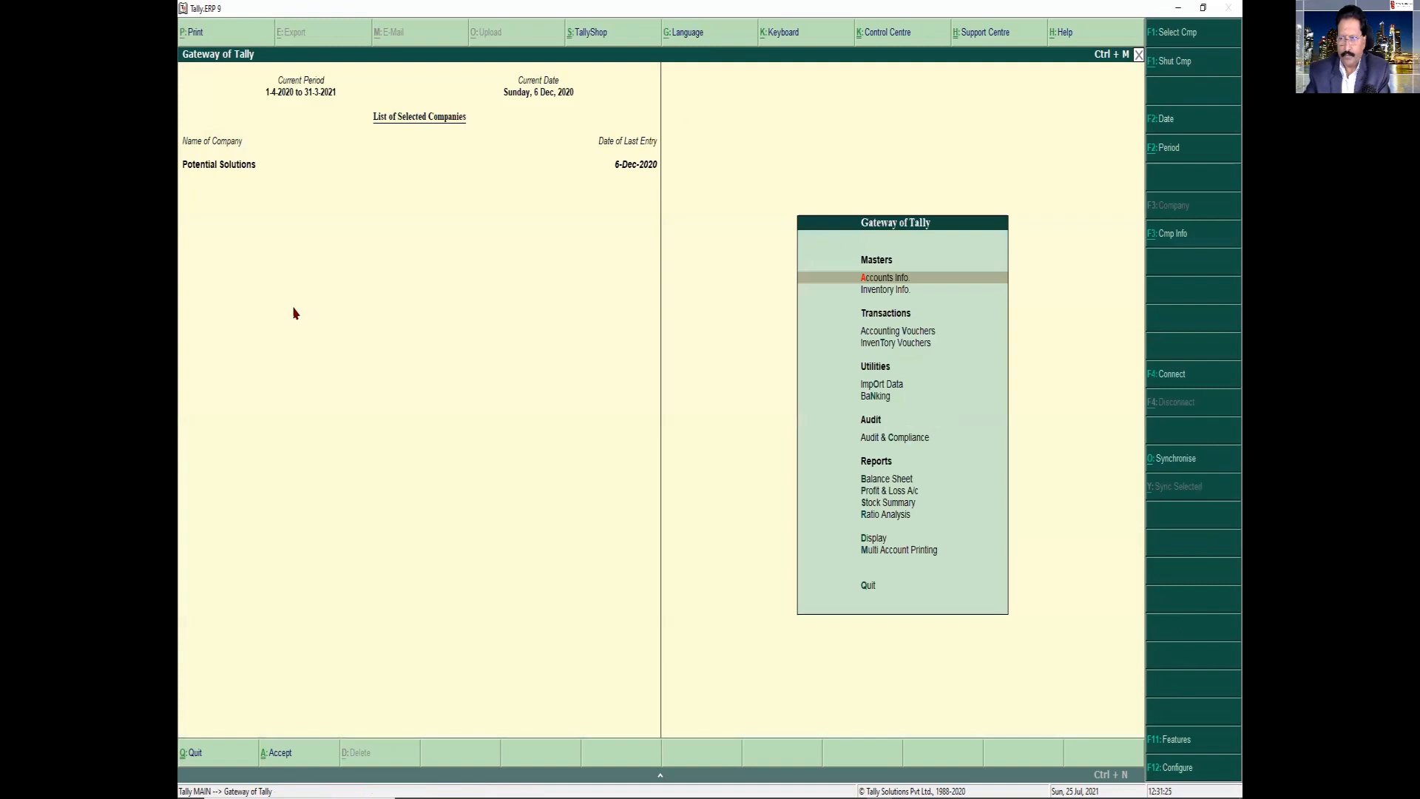
View the group outstandings for all items, check the bills payable, and return to the Gateway of Tally
{"action": "key", "text": "d"}
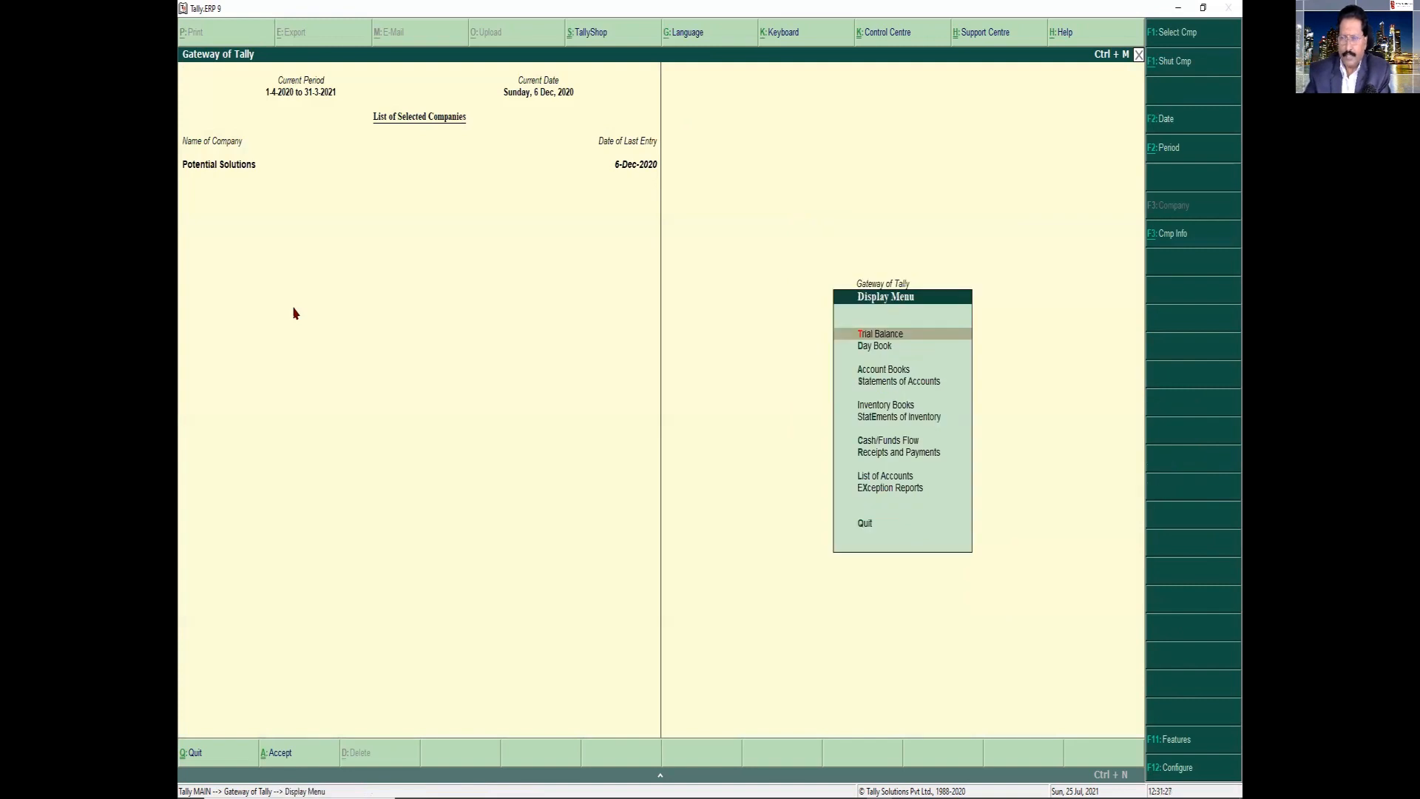
{"action": "left_click", "coordinate": [873, 383]}
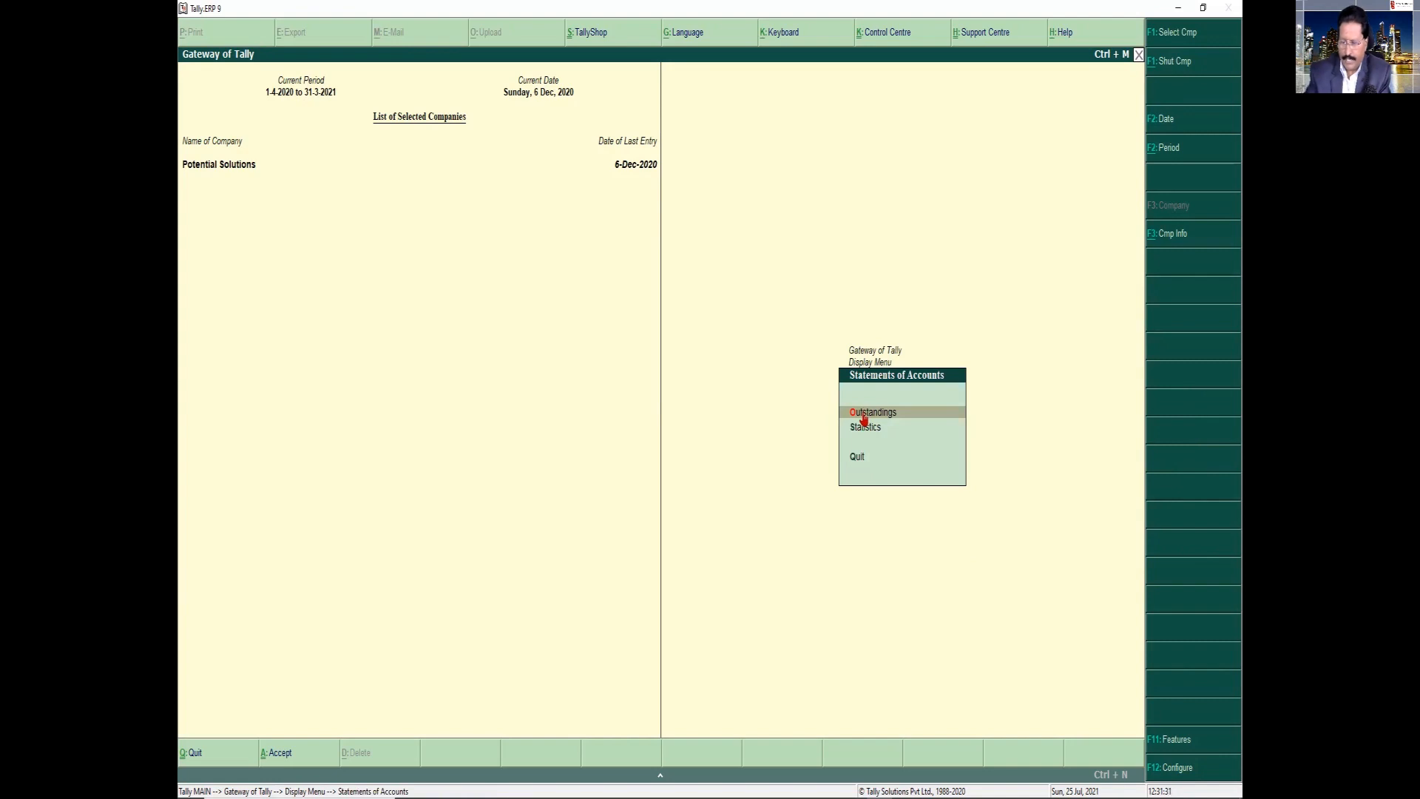
{"action": "left_click", "coordinate": [864, 415]}
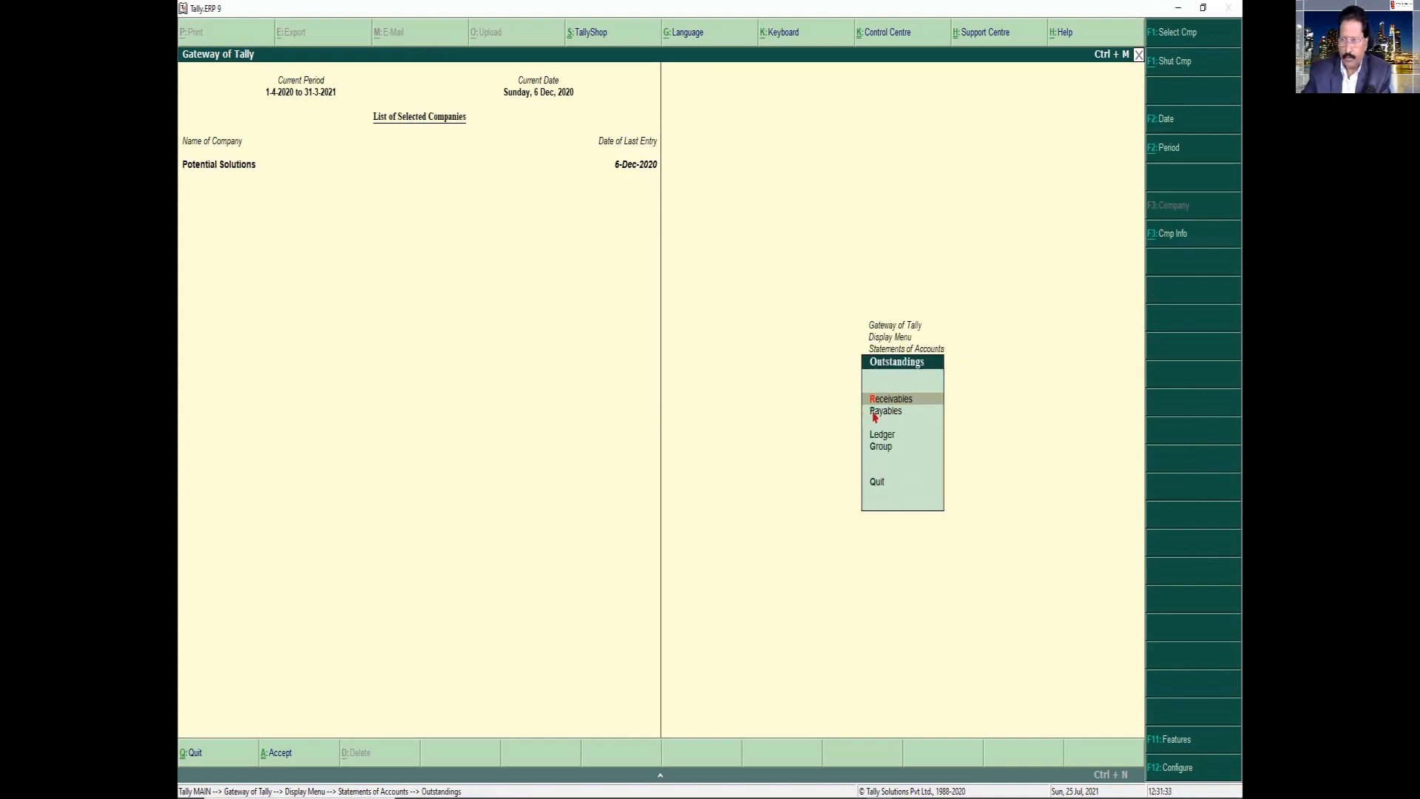
{"action": "left_click", "coordinate": [928, 447]}
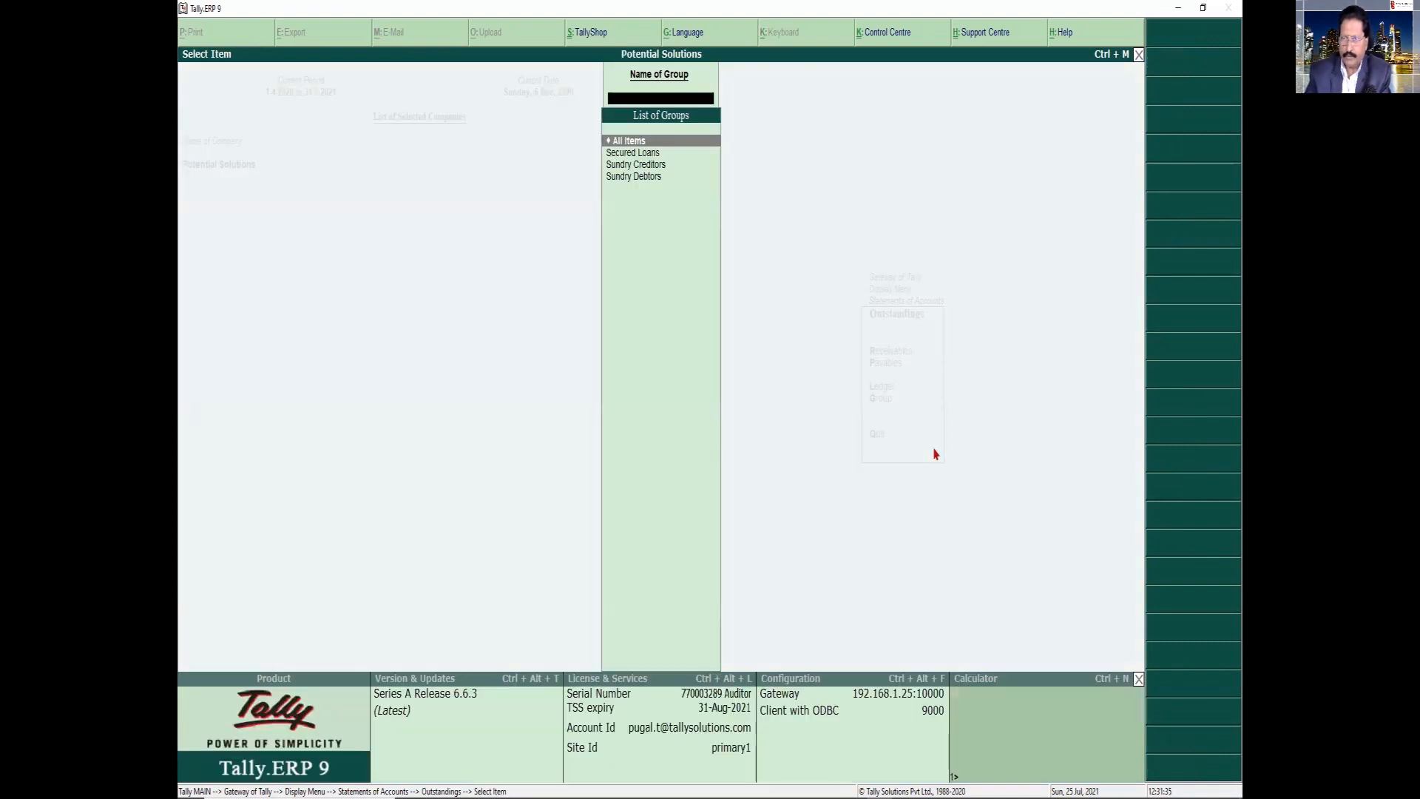
{"action": "key", "text": "Down"}
{"action": "key", "text": "Up"}
{"action": "key", "text": "Return"}
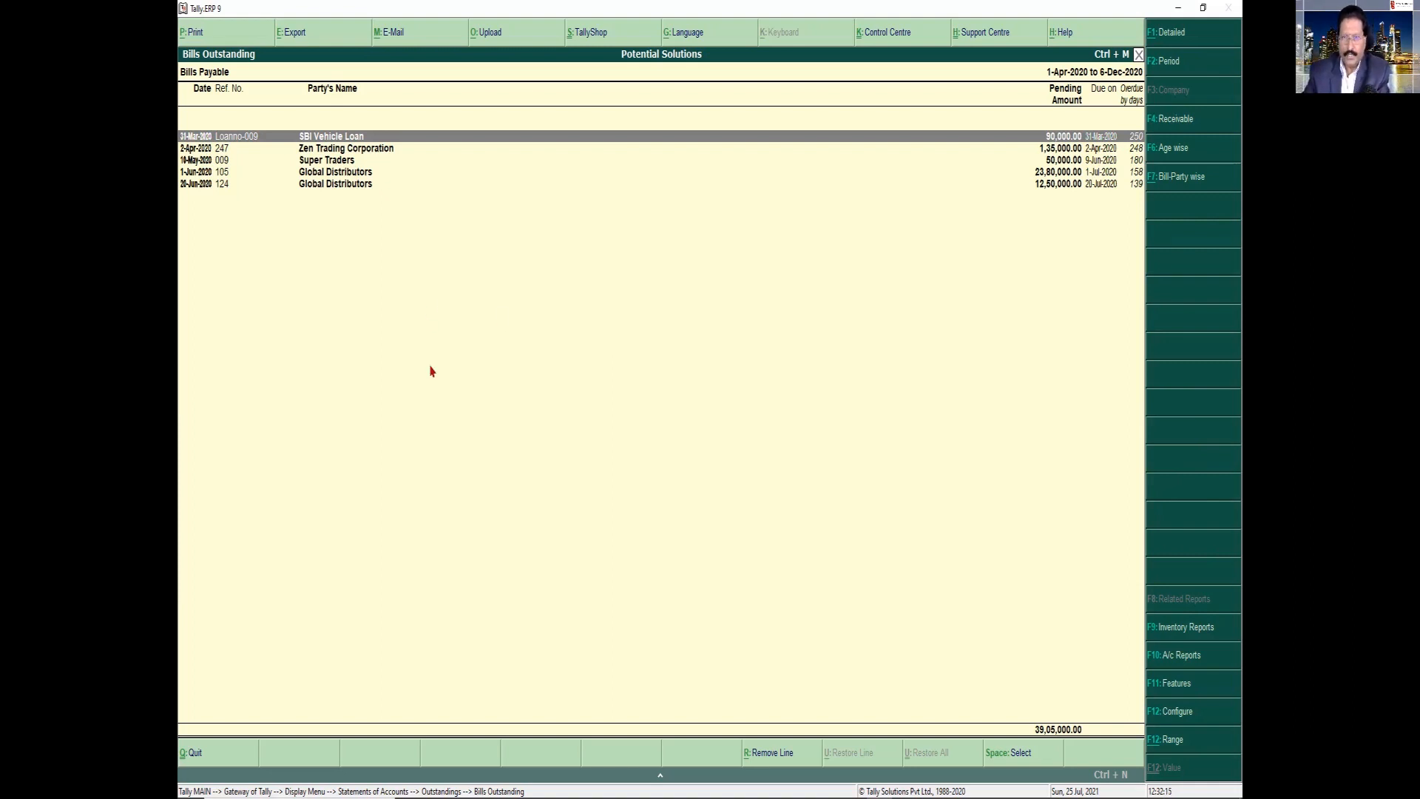
{"action": "key", "text": "Escape"}
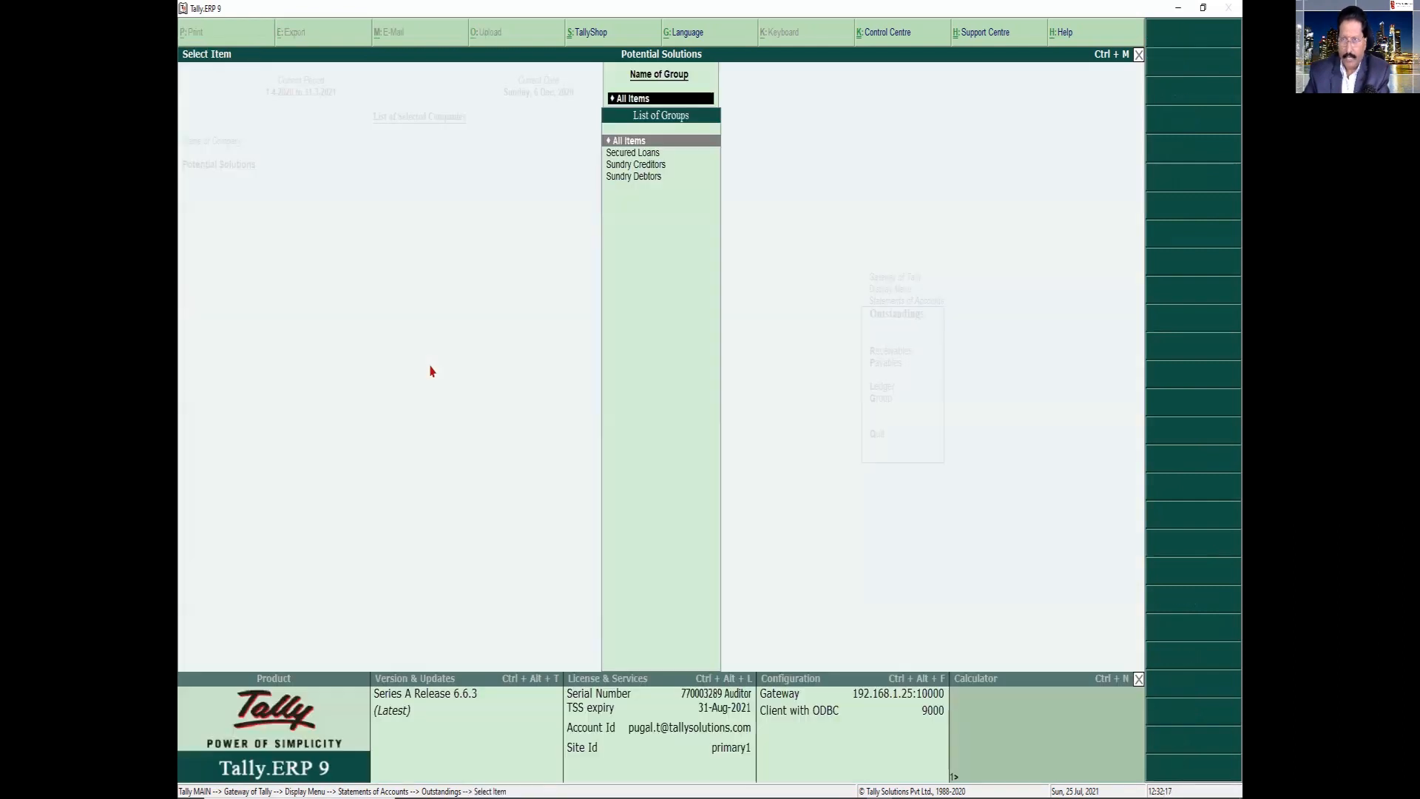
{"action": "key", "text": "Escape"}
{"action": "key", "text": "Escape"}
{"action": "key", "text": "Escape"}
{"action": "key", "text": "Escape"}
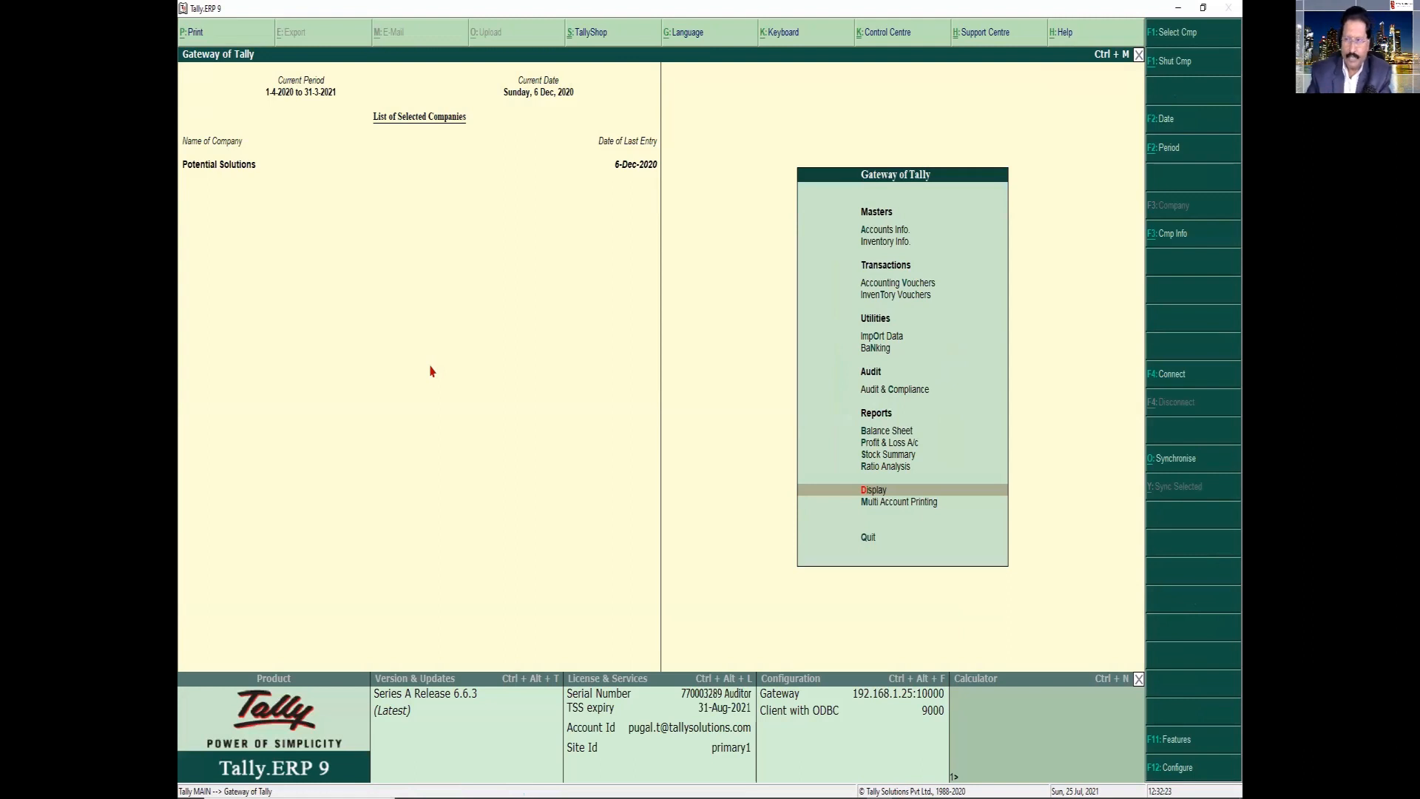
Open the SBI Vehicle Loan ledger for alteration and bring up the bill-wise breakup of its opening balance
{"action": "key", "text": "a"}
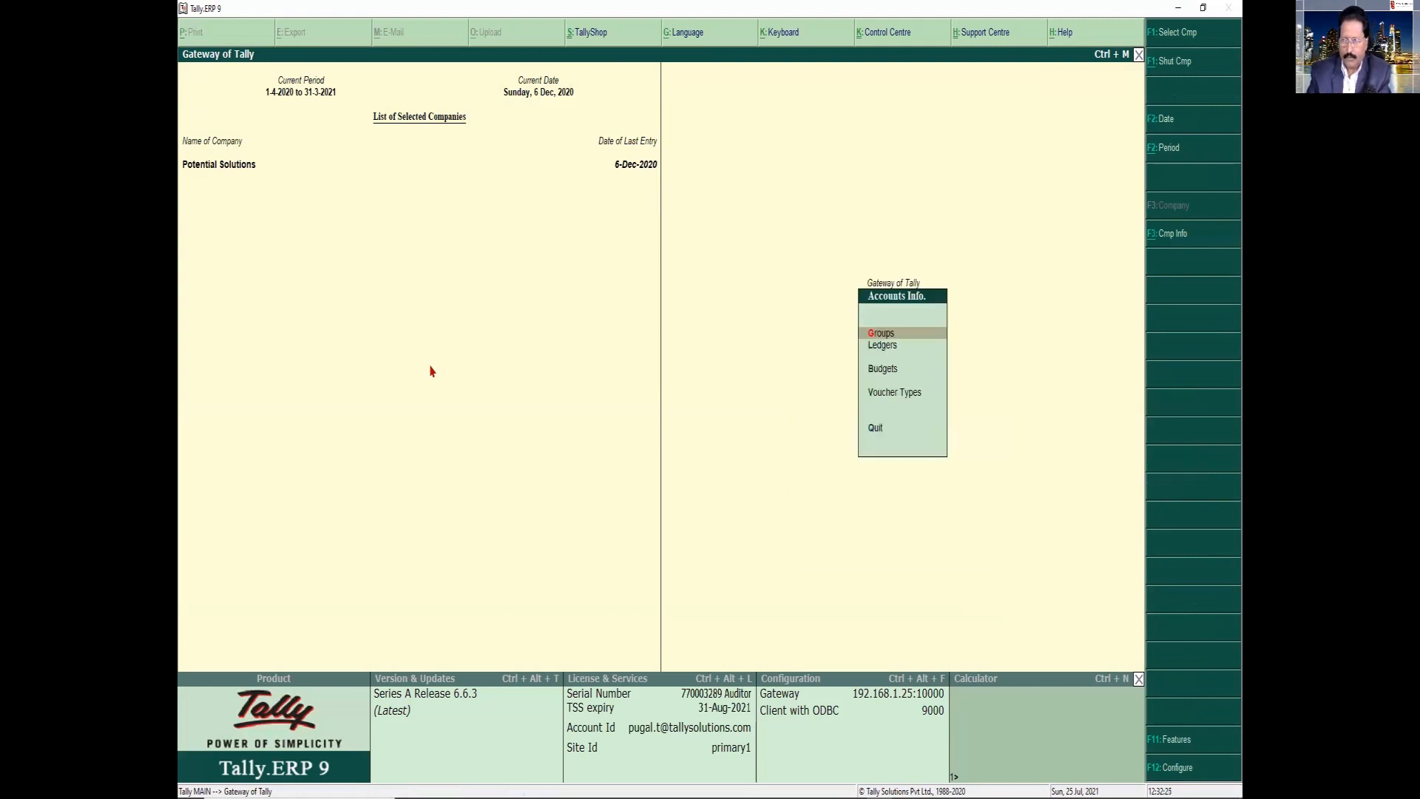
{"action": "key", "text": "l"}
{"action": "key", "text": "a"}
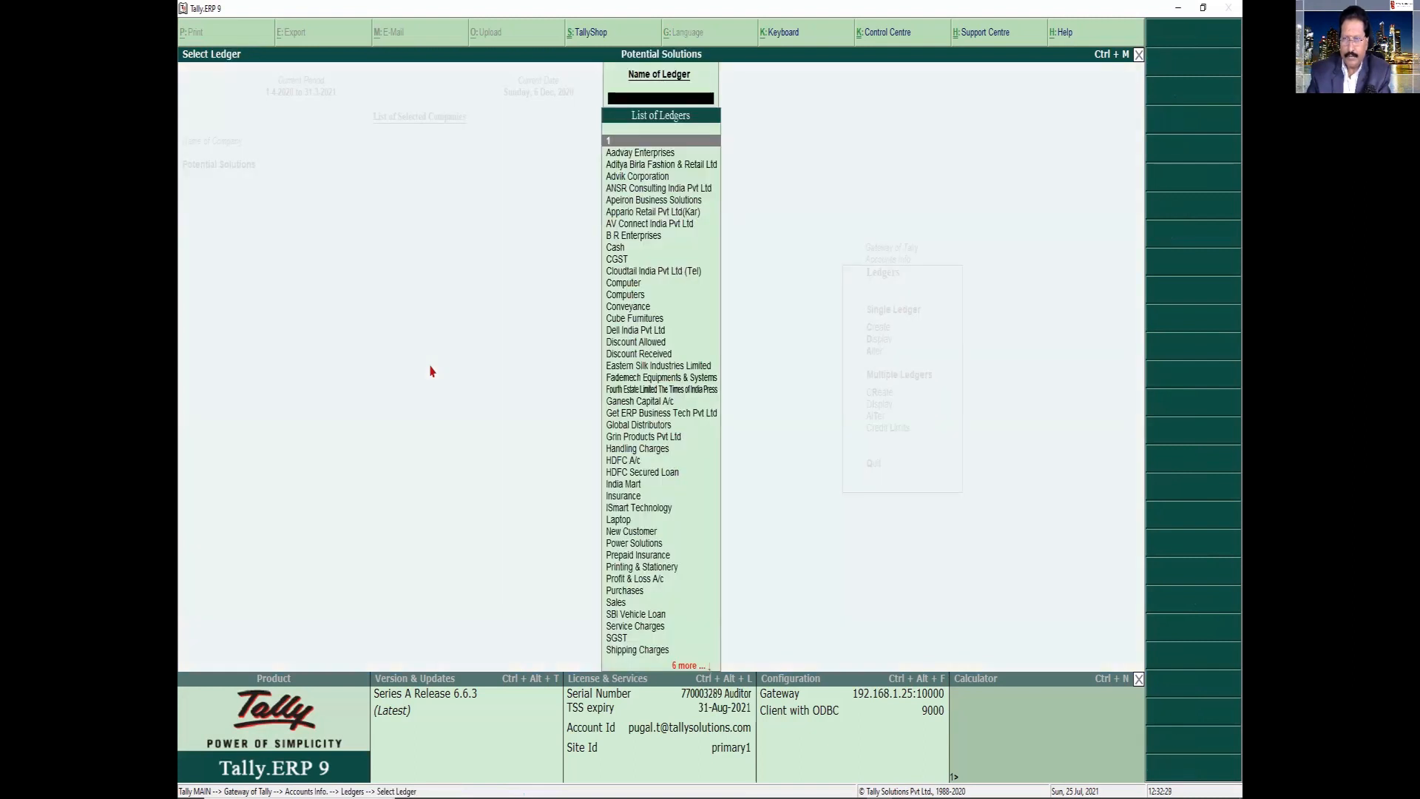
{"action": "type", "text": "Sb"}
{"action": "key", "text": "Return"}
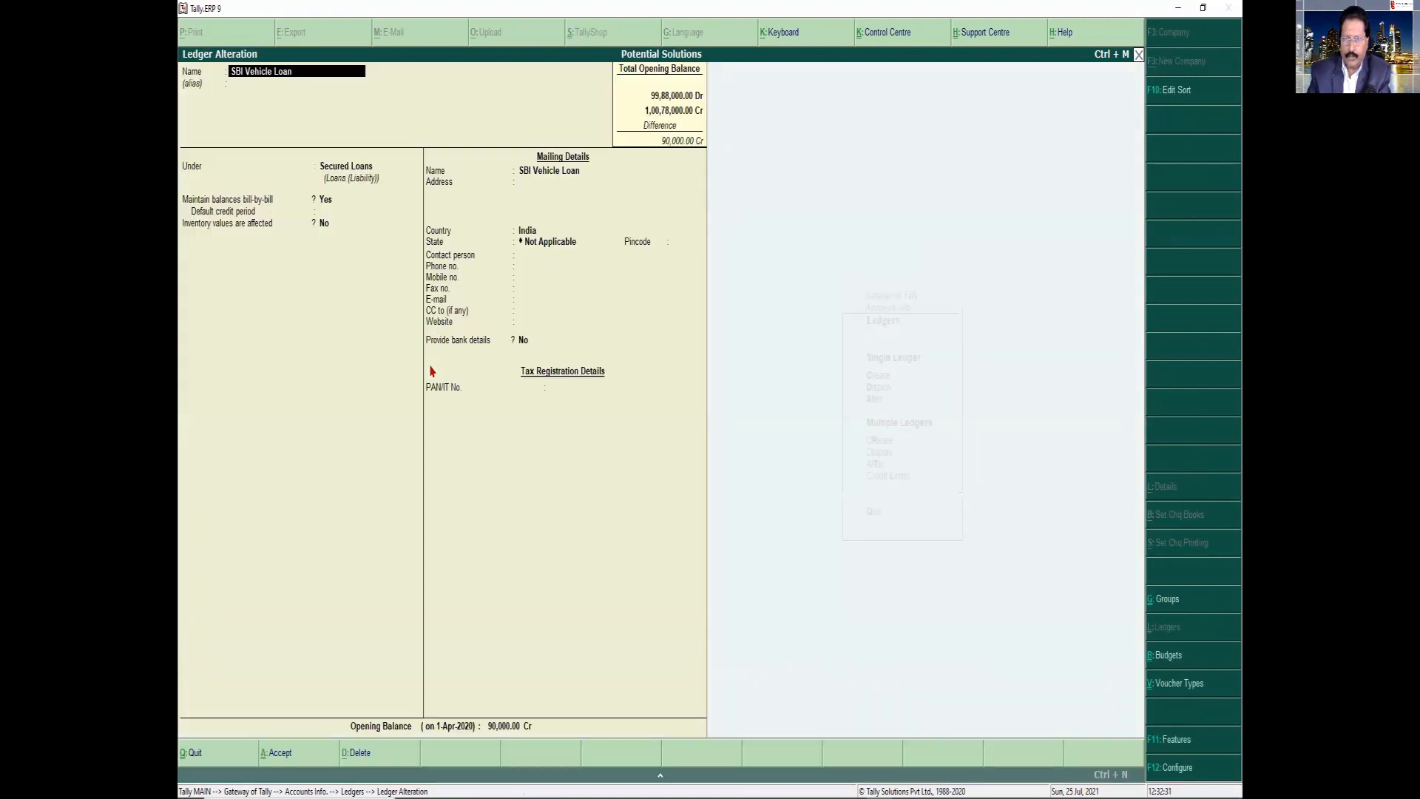
{"action": "left_click", "coordinate": [525, 724]}
{"action": "key", "text": "Return"}
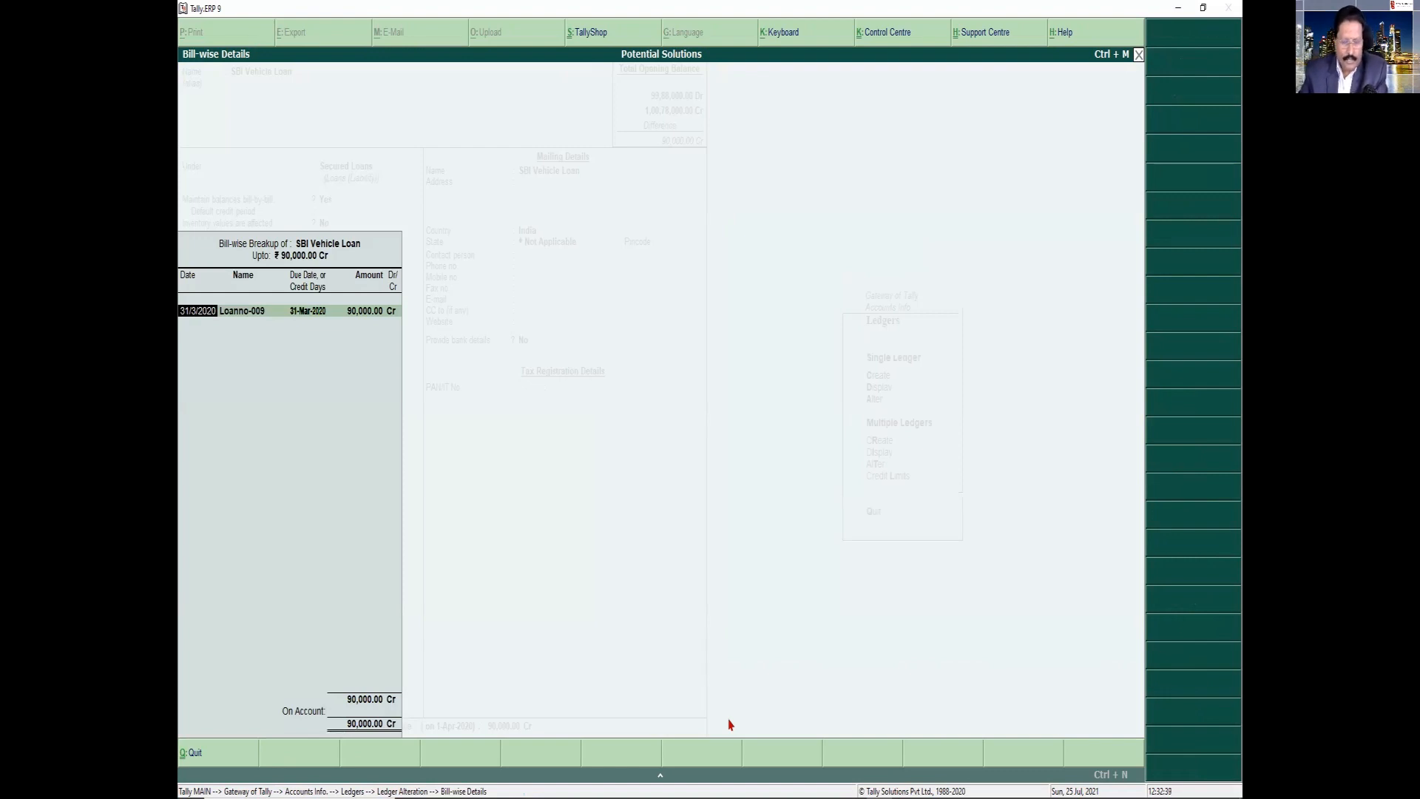
{"action": "type", "text": "1-4"}
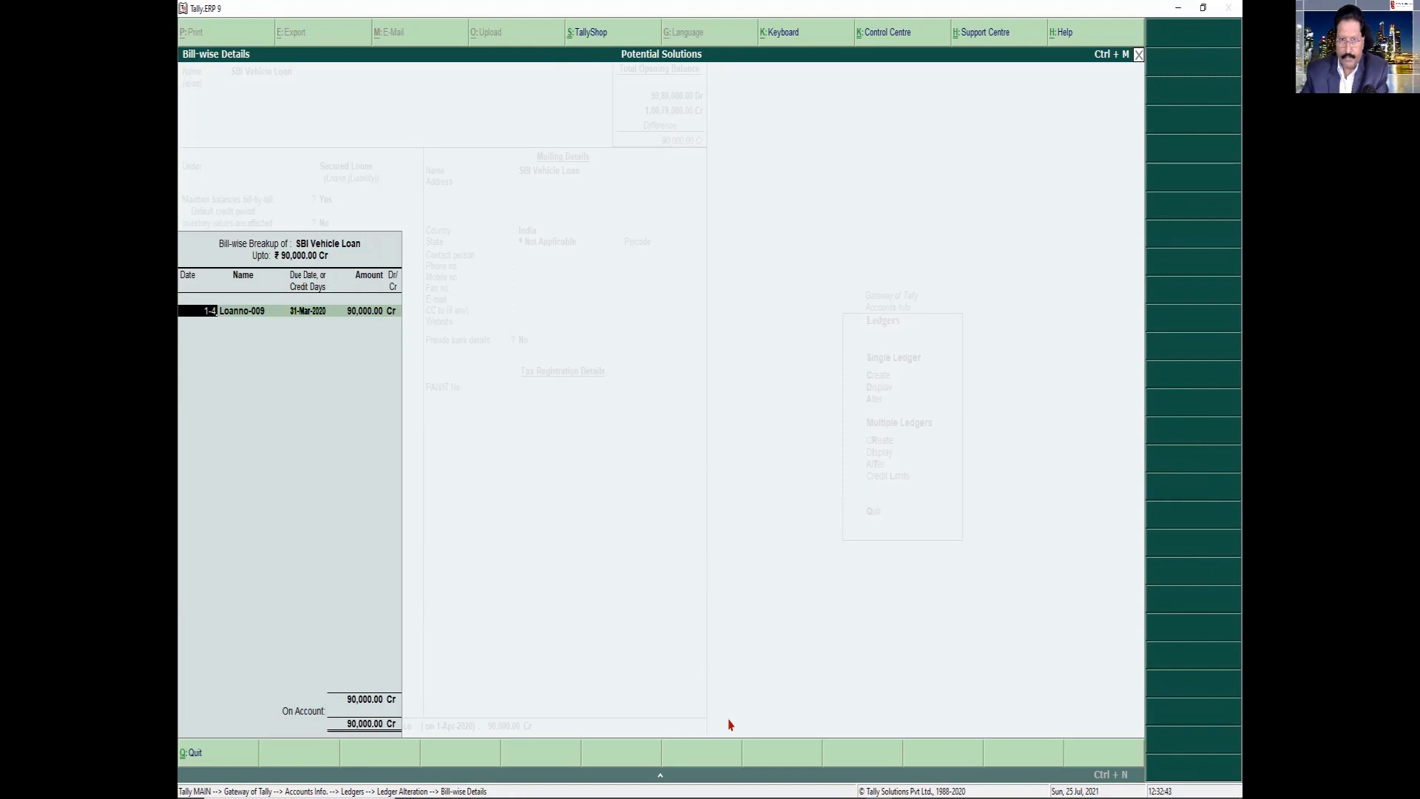
{"action": "key", "text": "Return"}
{"action": "key", "text": "BackSpace"}
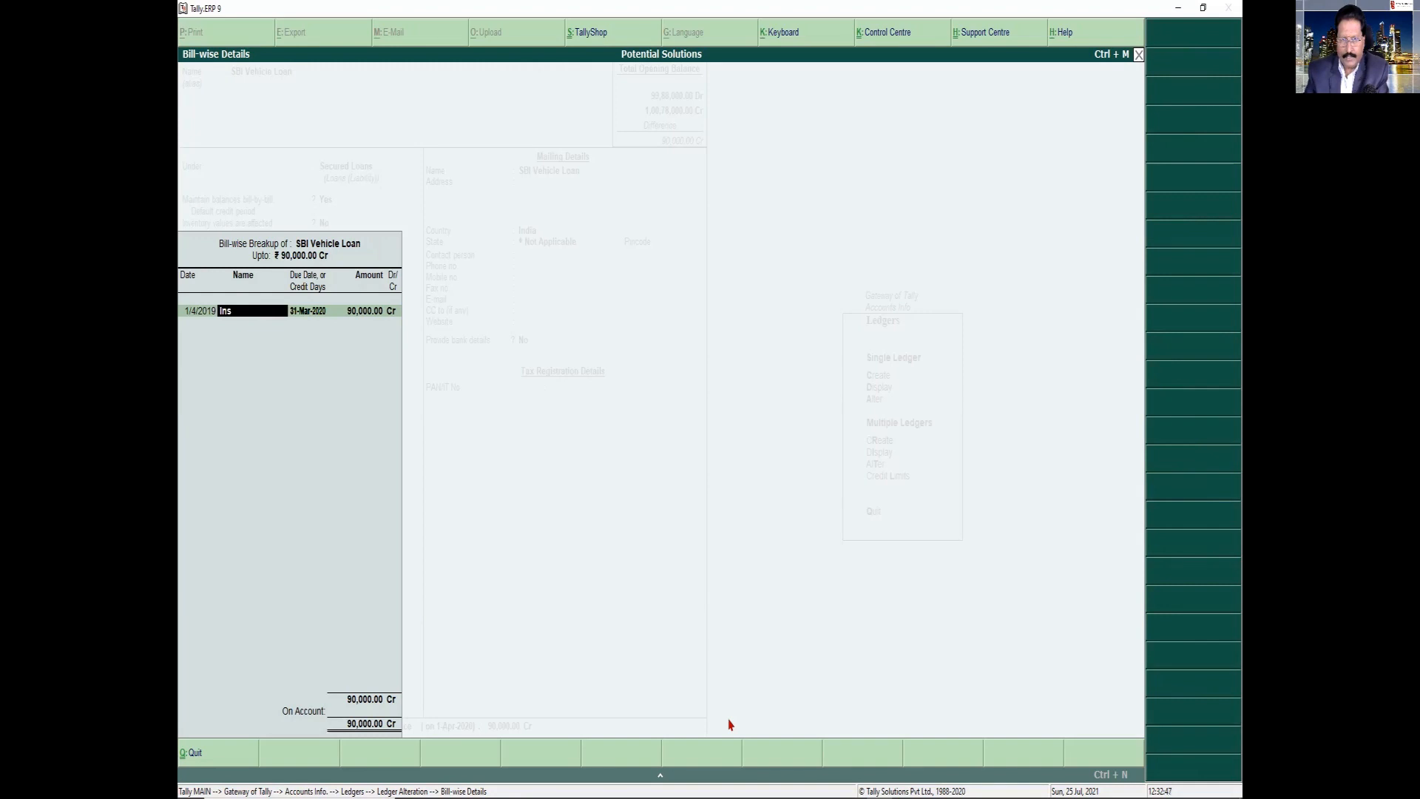
{"action": "type", "text": "Inst/4"}
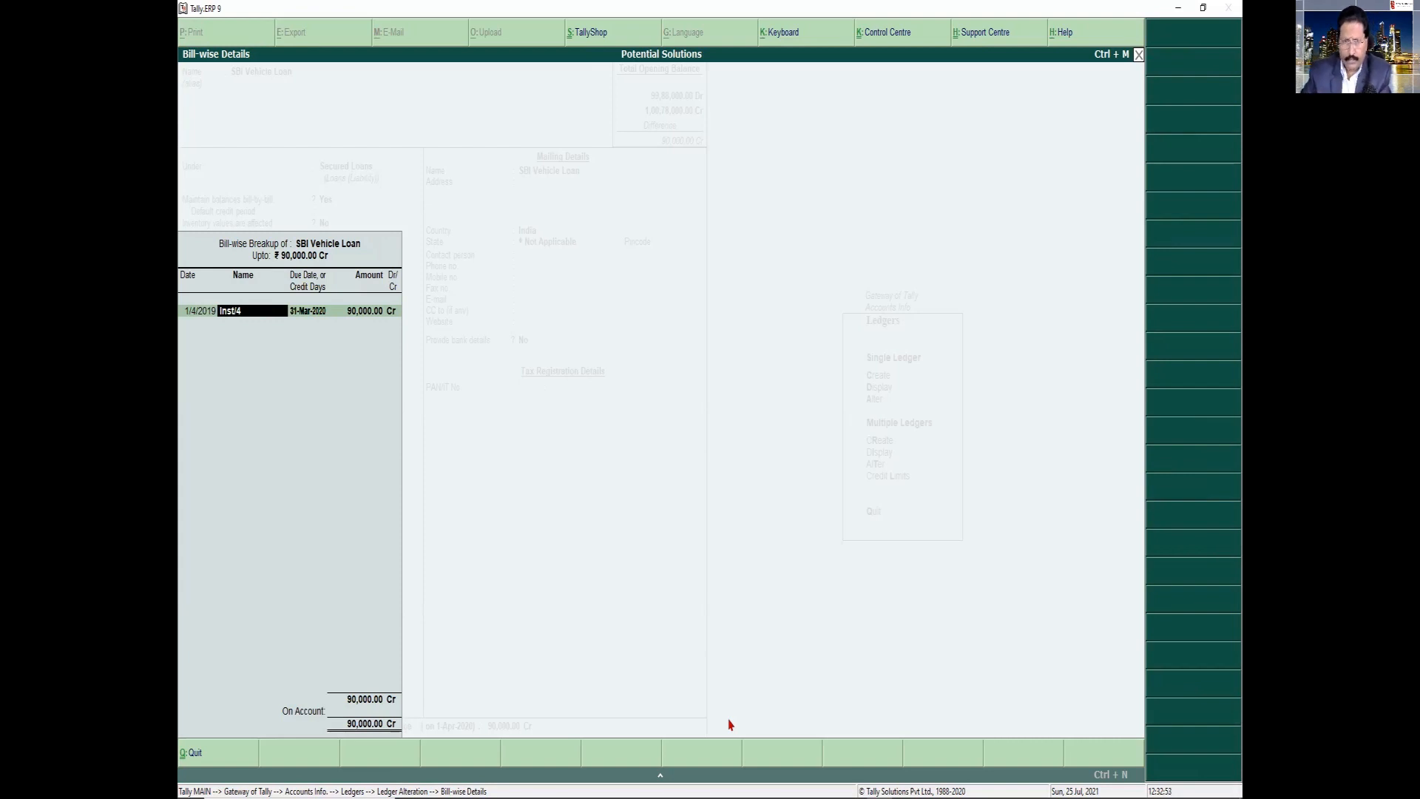
{"action": "key", "text": "BackSpace"}
{"action": "key", "text": "BackSpace"}
{"action": "key", "text": "BackSpace"}
{"action": "key", "text": "BackSpace"}
{"action": "key", "text": "BackSpace"}
{"action": "key", "text": "BackSpace"}
{"action": "type", "text": "1"}
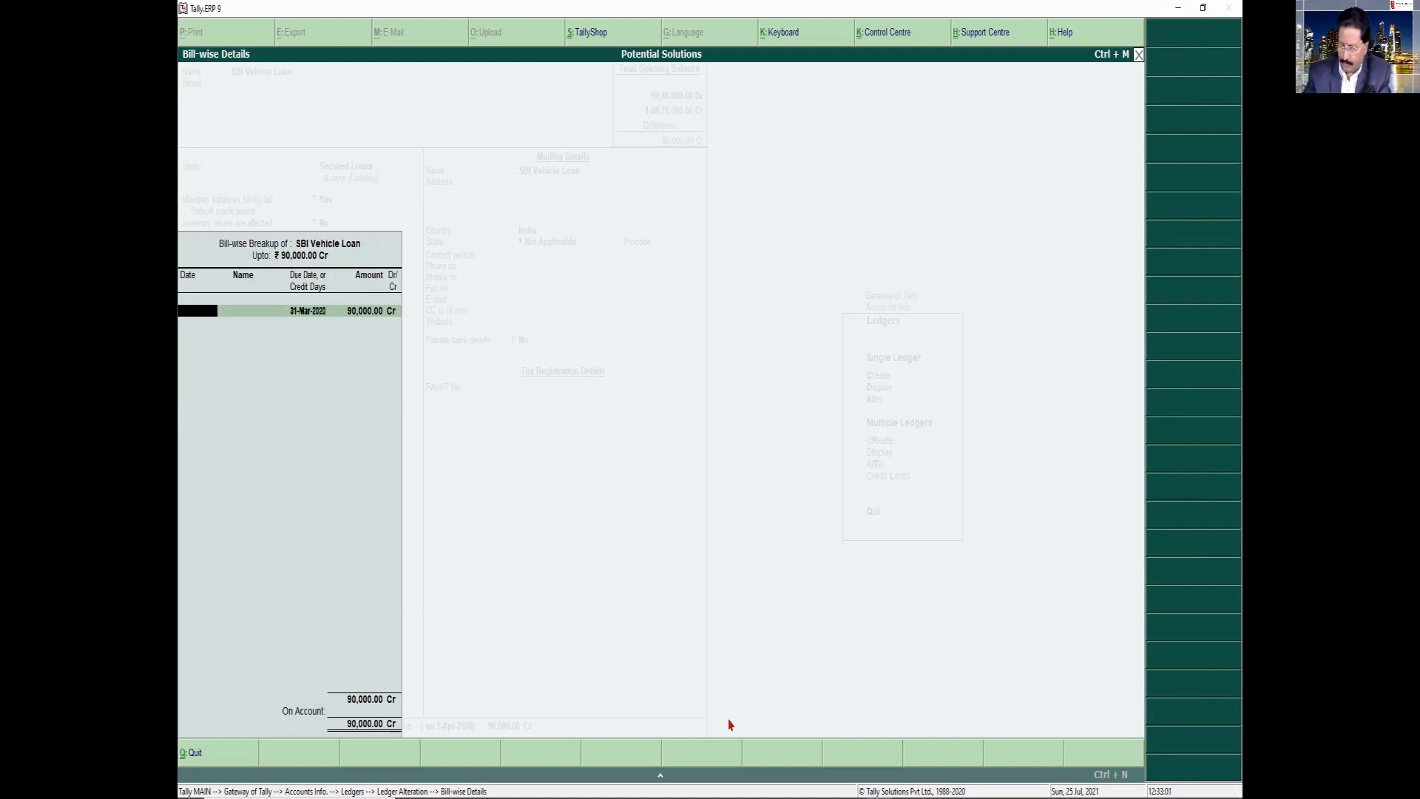
{"action": "type", "text": "1-3-20"}
Date the first bill-wise entry 31/3/2020 and name it "Inst 4/12"
{"action": "key", "text": "Return"}
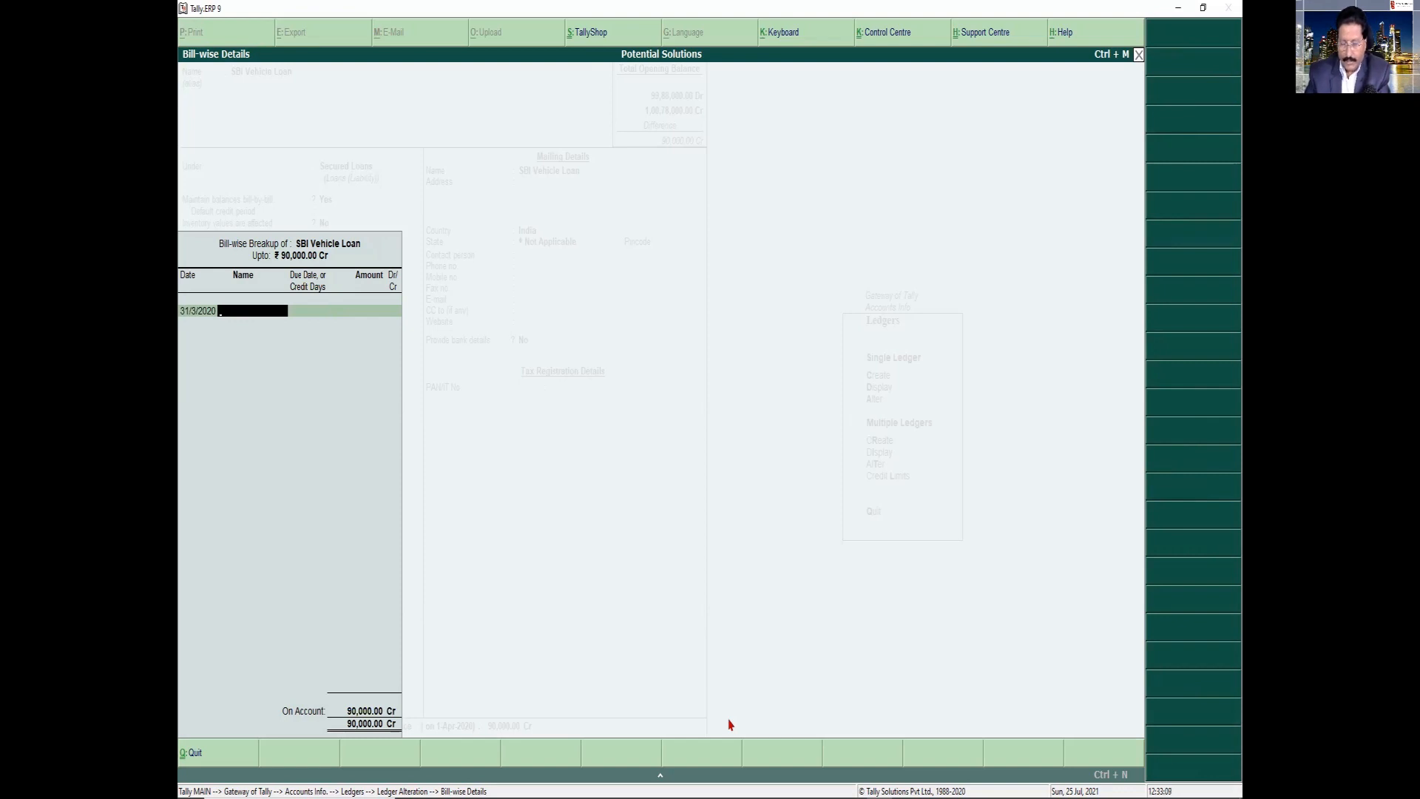
{"action": "type", "text": "Inst No---"}
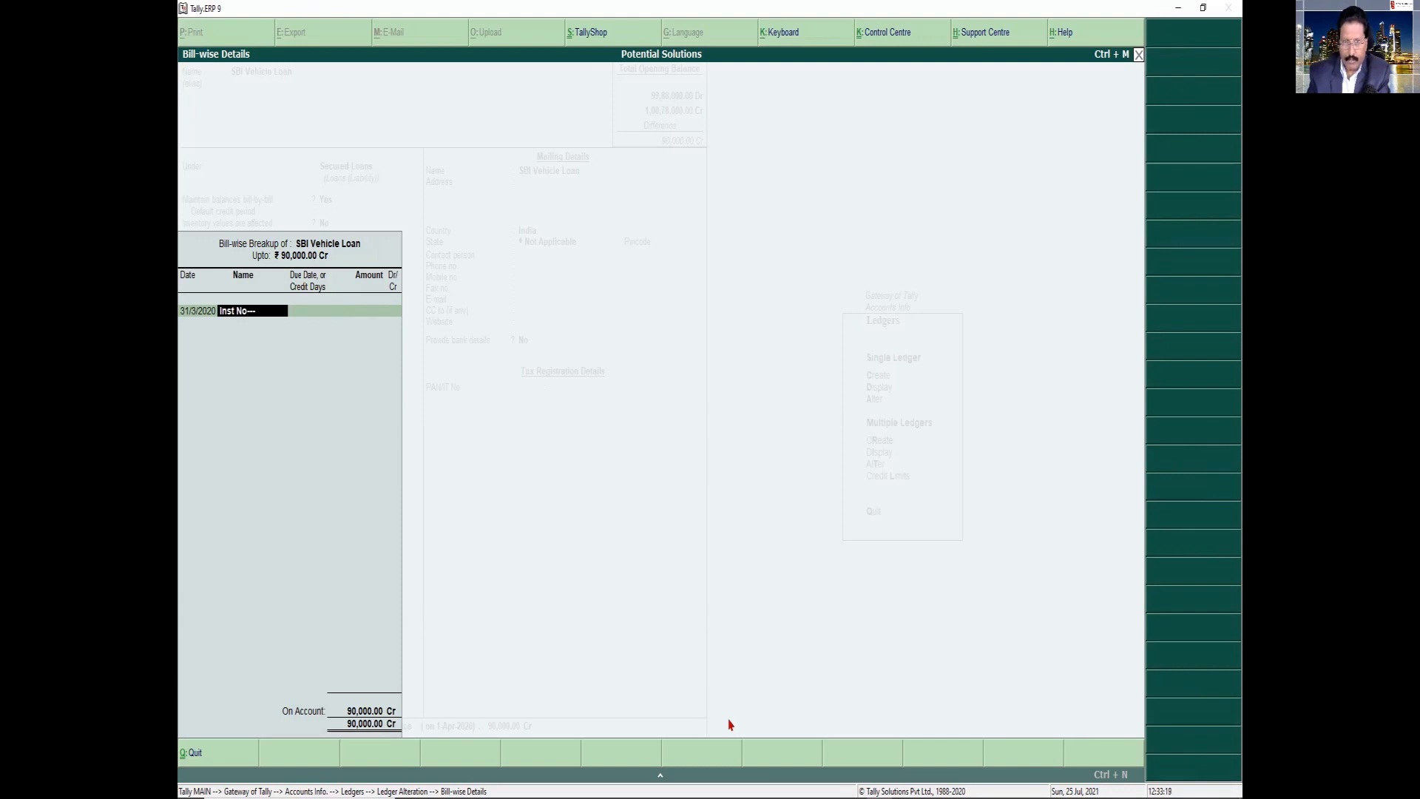
{"action": "type", "text": "4"}
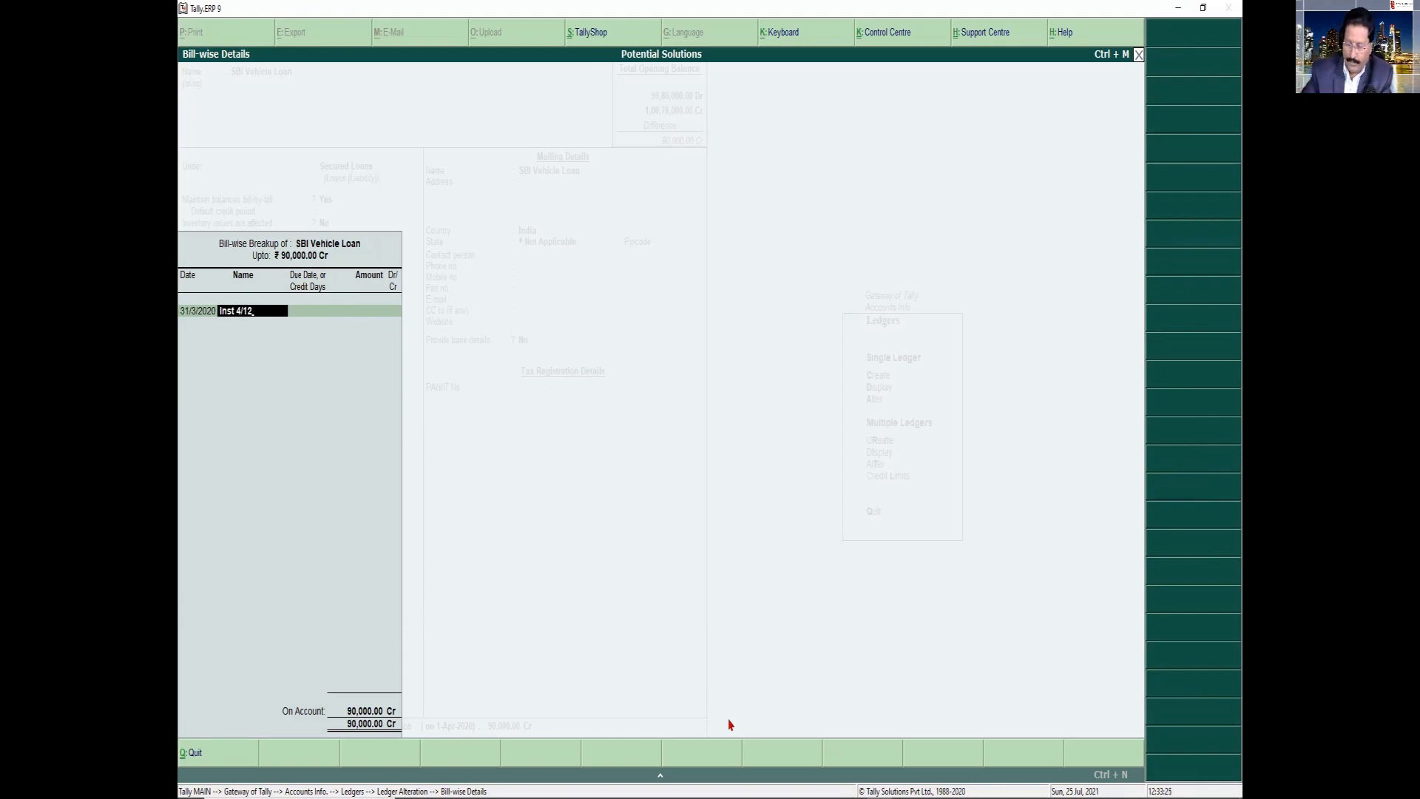
{"action": "type", "text": "/12"}
{"action": "key", "text": "Return"}
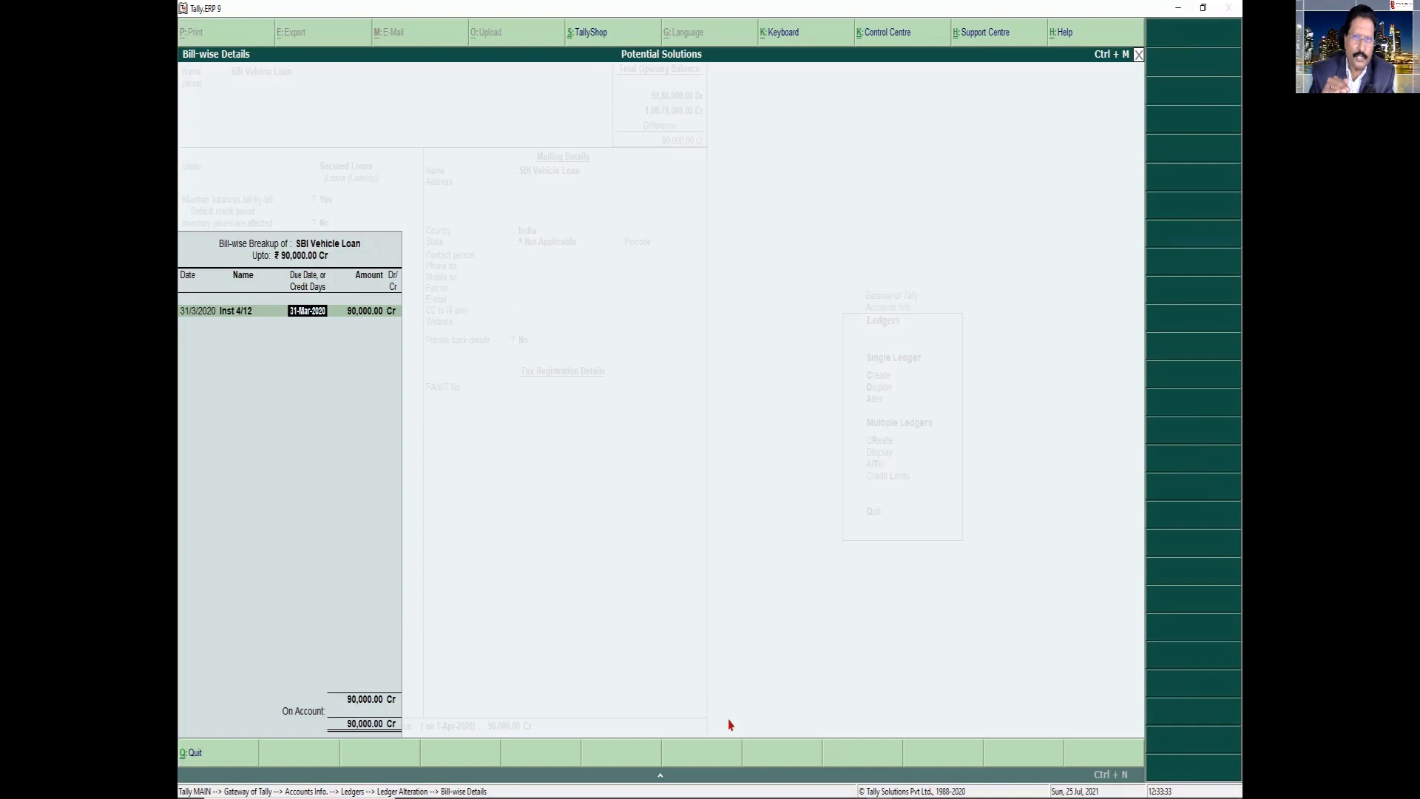
Set the "Inst 4/12" entry's due date to 30-Apr-2020 and its amount to 10,000 Cr
{"action": "type", "text": "30-4"}
{"action": "key", "text": "Return"}
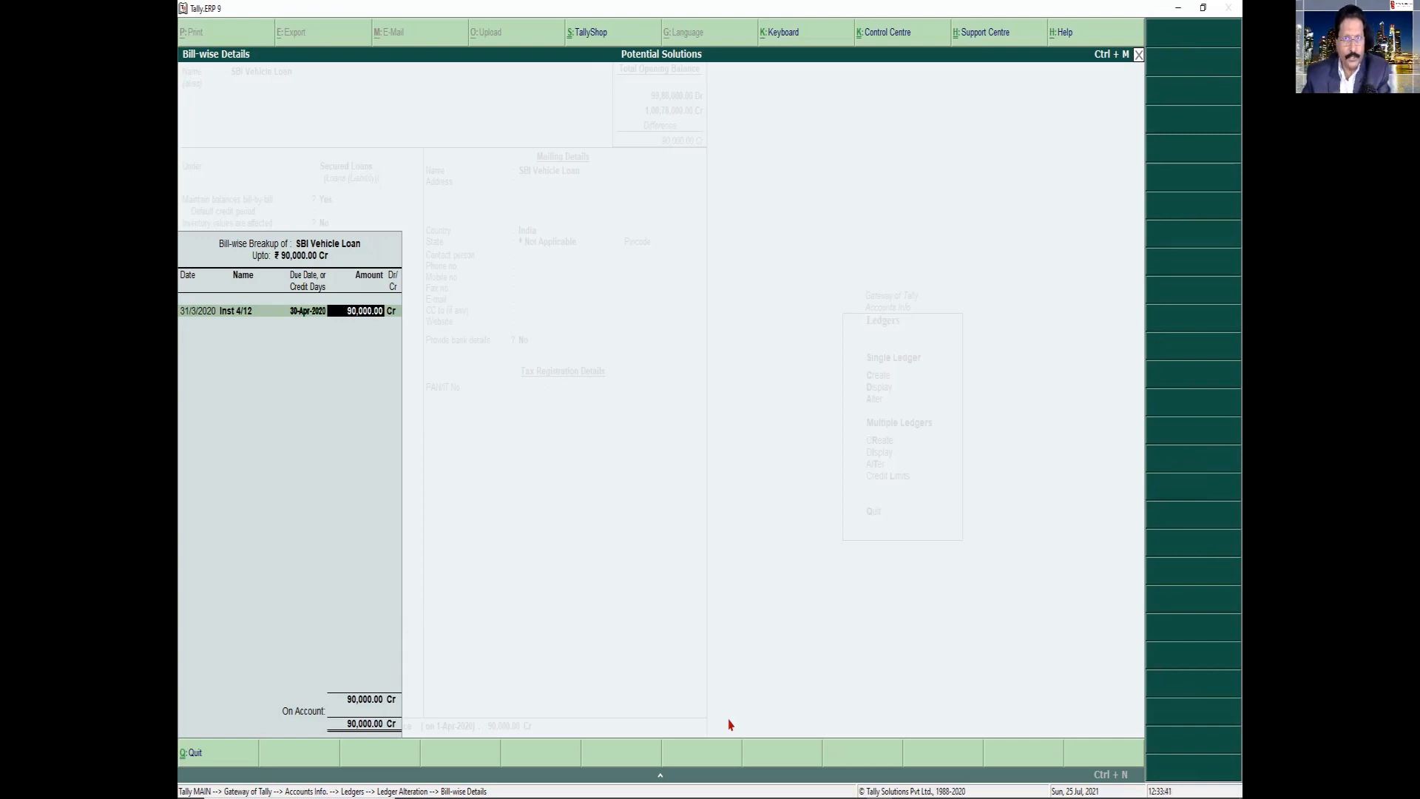
{"action": "type", "text": "10000"}
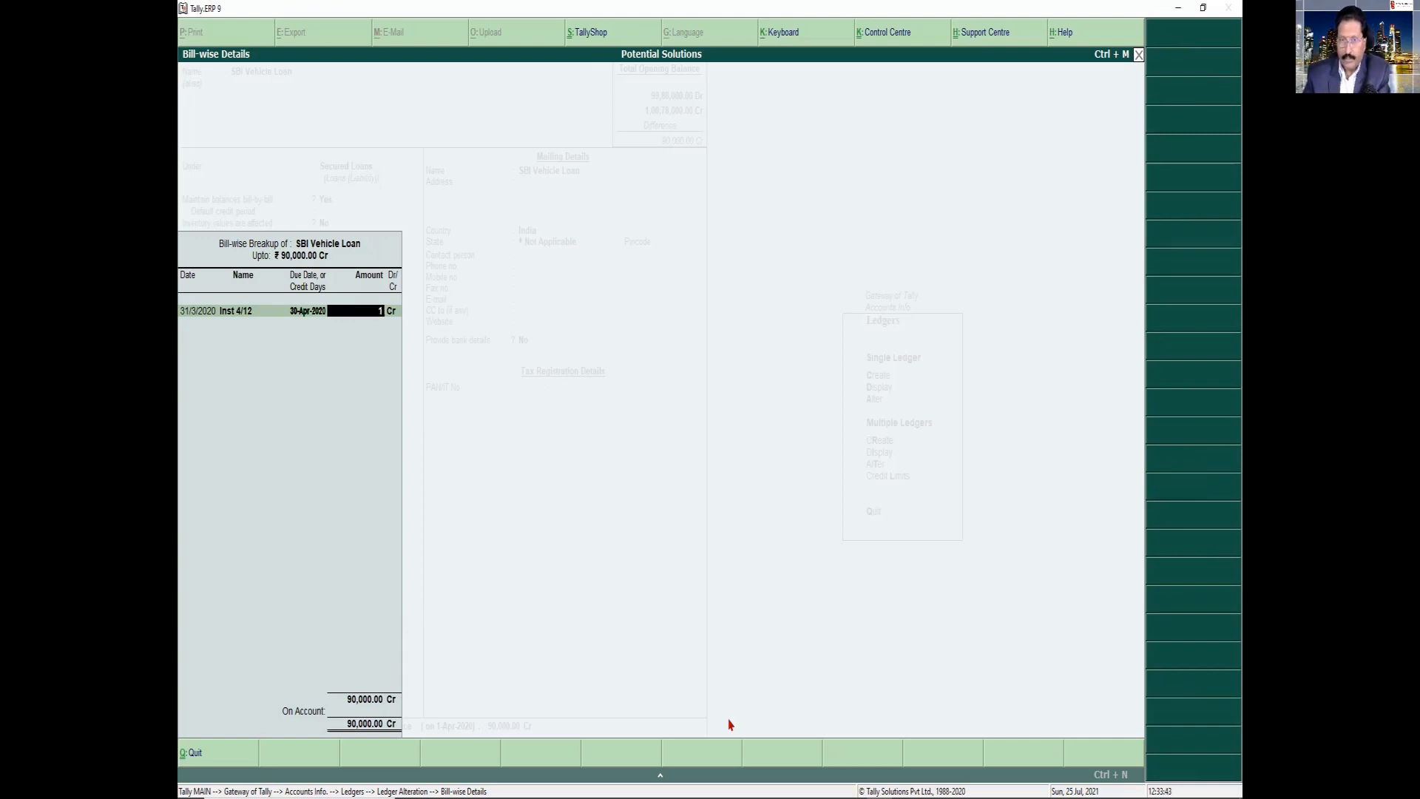
{"action": "key", "text": "Return"}
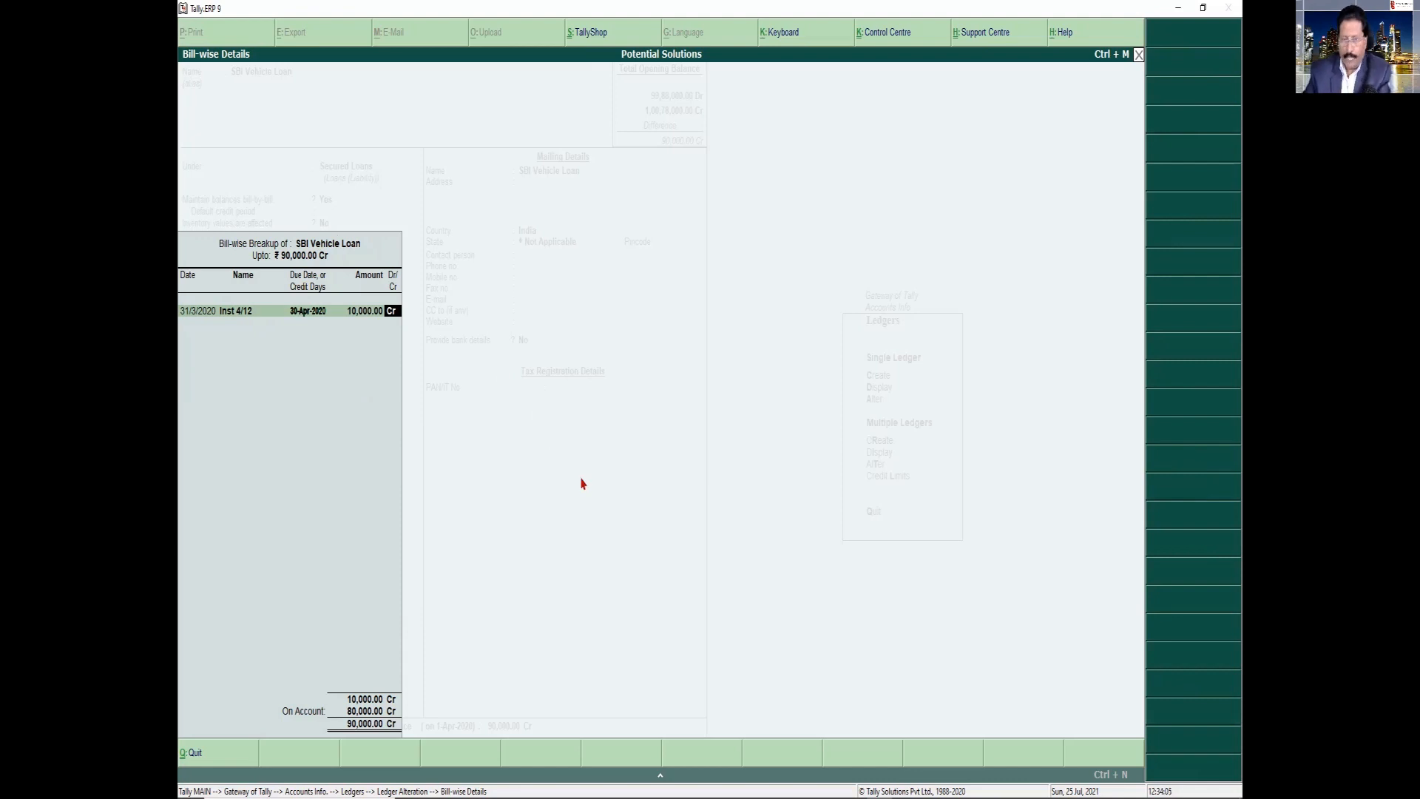
{"action": "key", "text": "Return"}
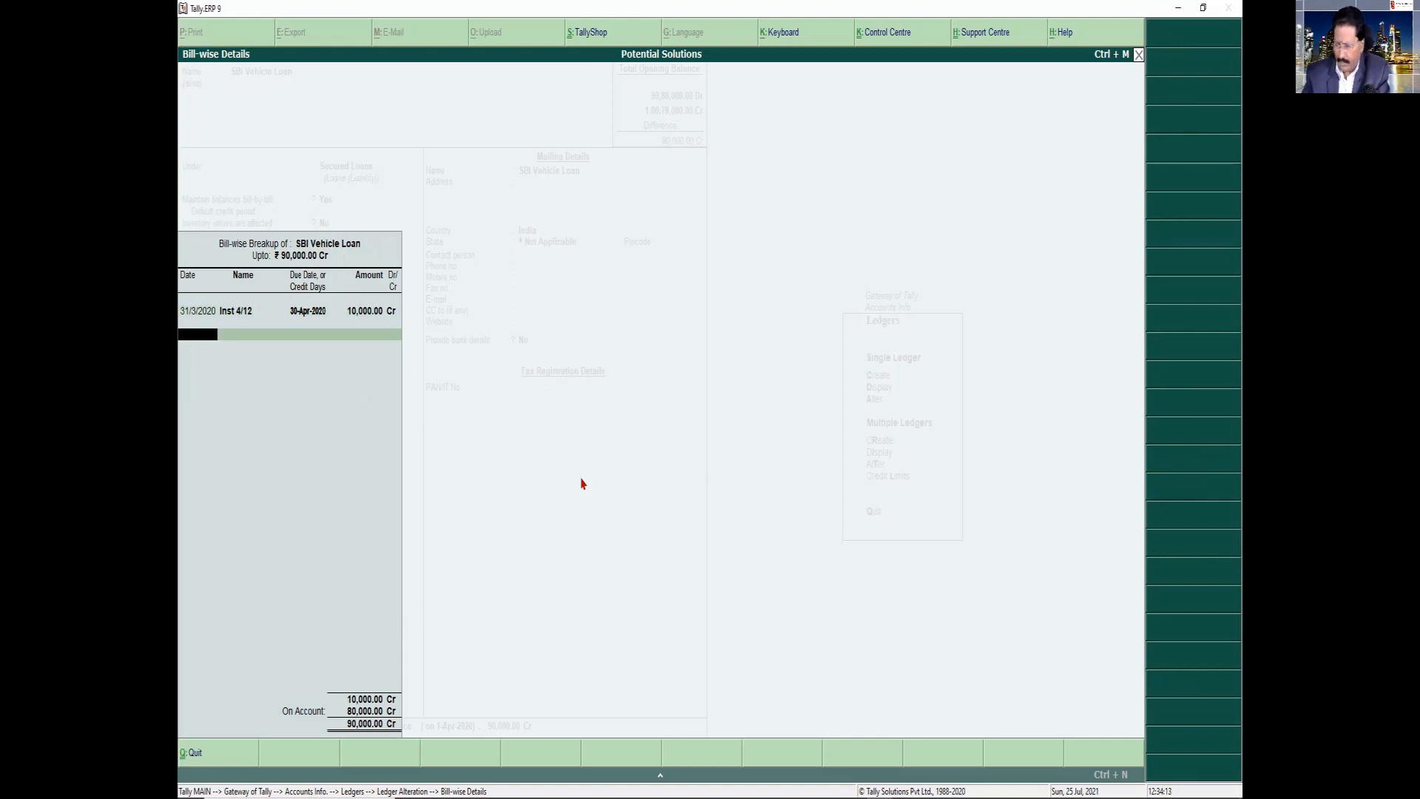
Add a second bill-wise entry dated 31/3/2020, reusing the first installment's name edited to "Inst 5/12"
{"action": "type", "text": "31-3"}
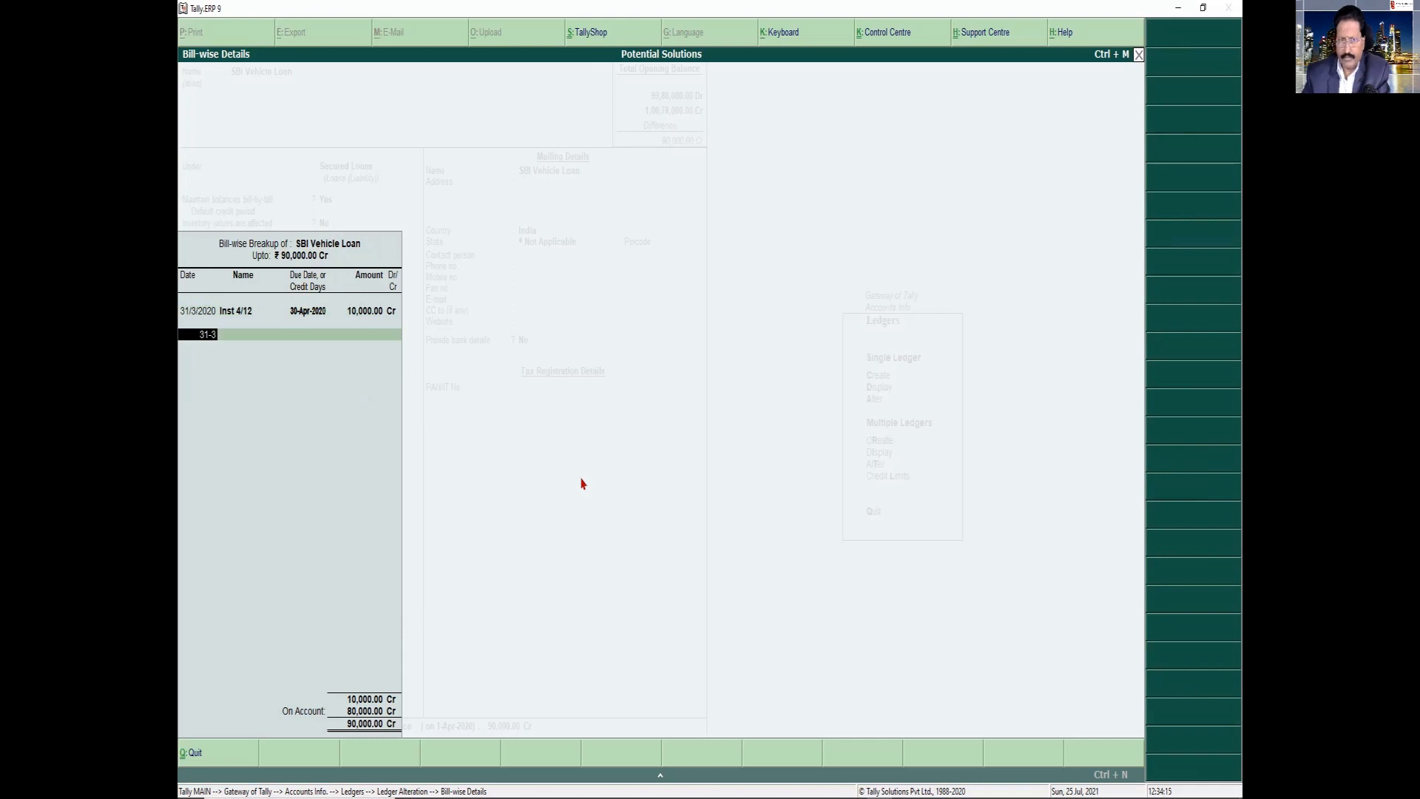
{"action": "type", "text": "-20"}
{"action": "key", "text": "Return"}
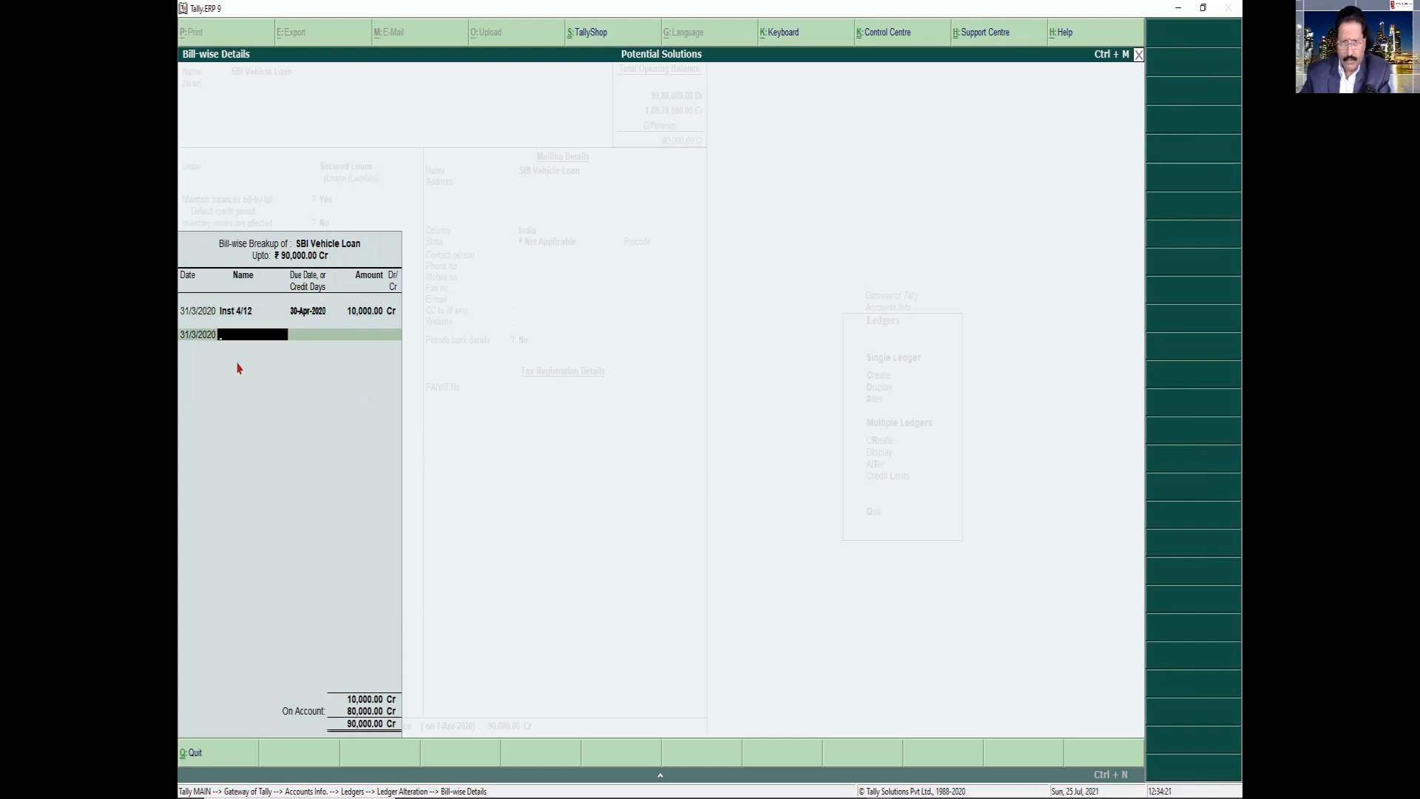
{"action": "left_click", "coordinate": [237, 311]}
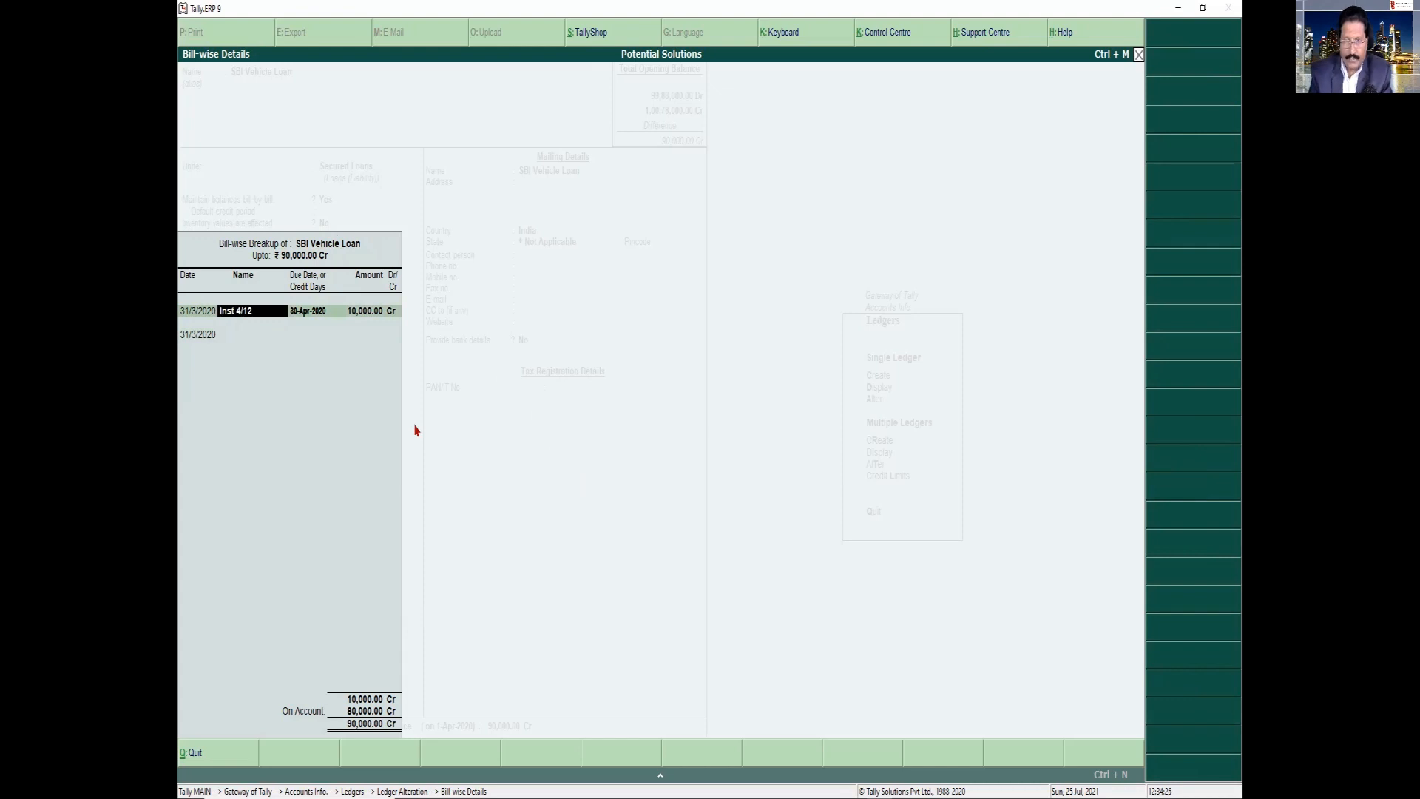
{"action": "key", "text": "Down"}
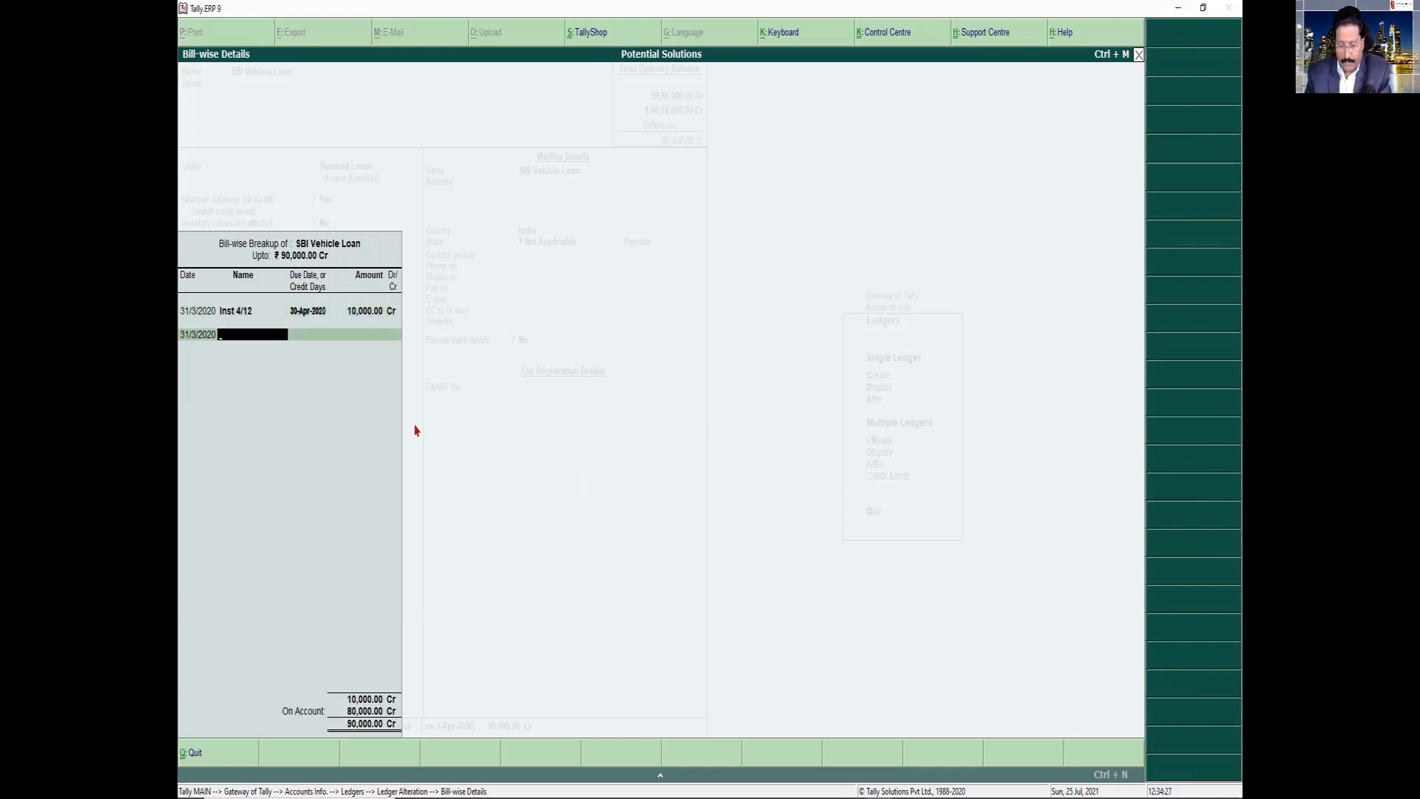
{"action": "key", "text": "ctrl+alt+v"}
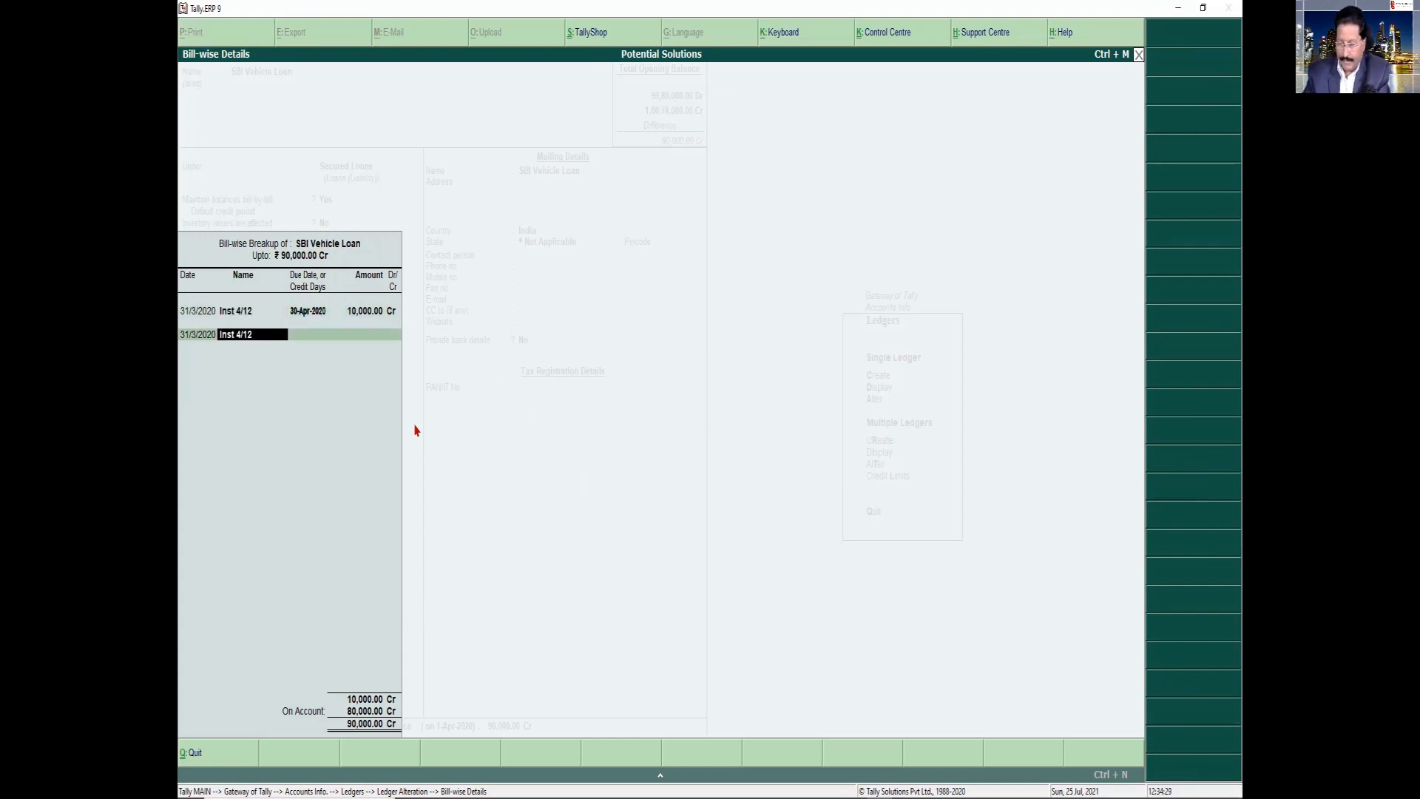
{"action": "key", "text": "BackSpace"}
{"action": "key", "text": "BackSpace"}
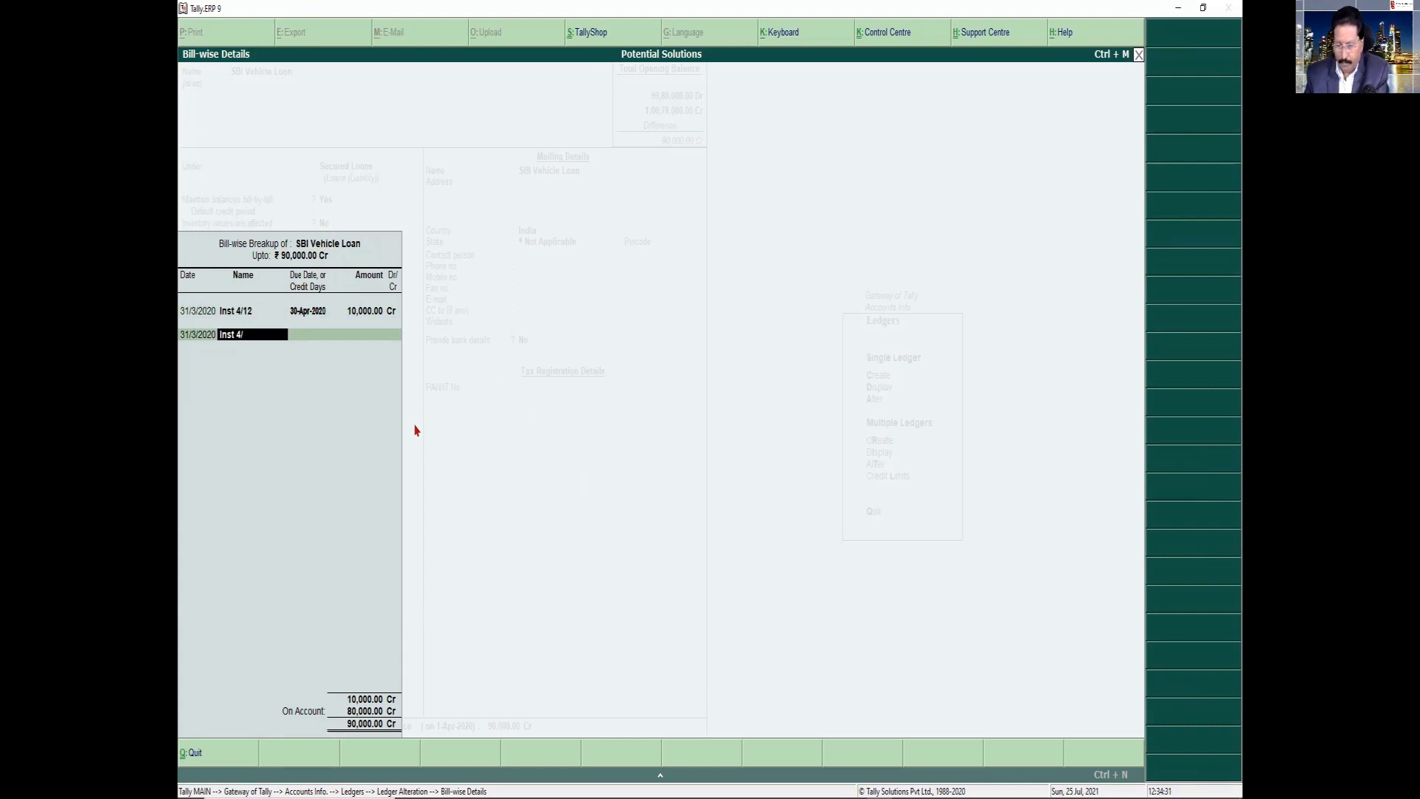
{"action": "key", "text": "BackSpace"}
{"action": "key", "text": "BackSpace"}
{"action": "key", "text": "BackSpace"}
{"action": "type", "text": "12"}
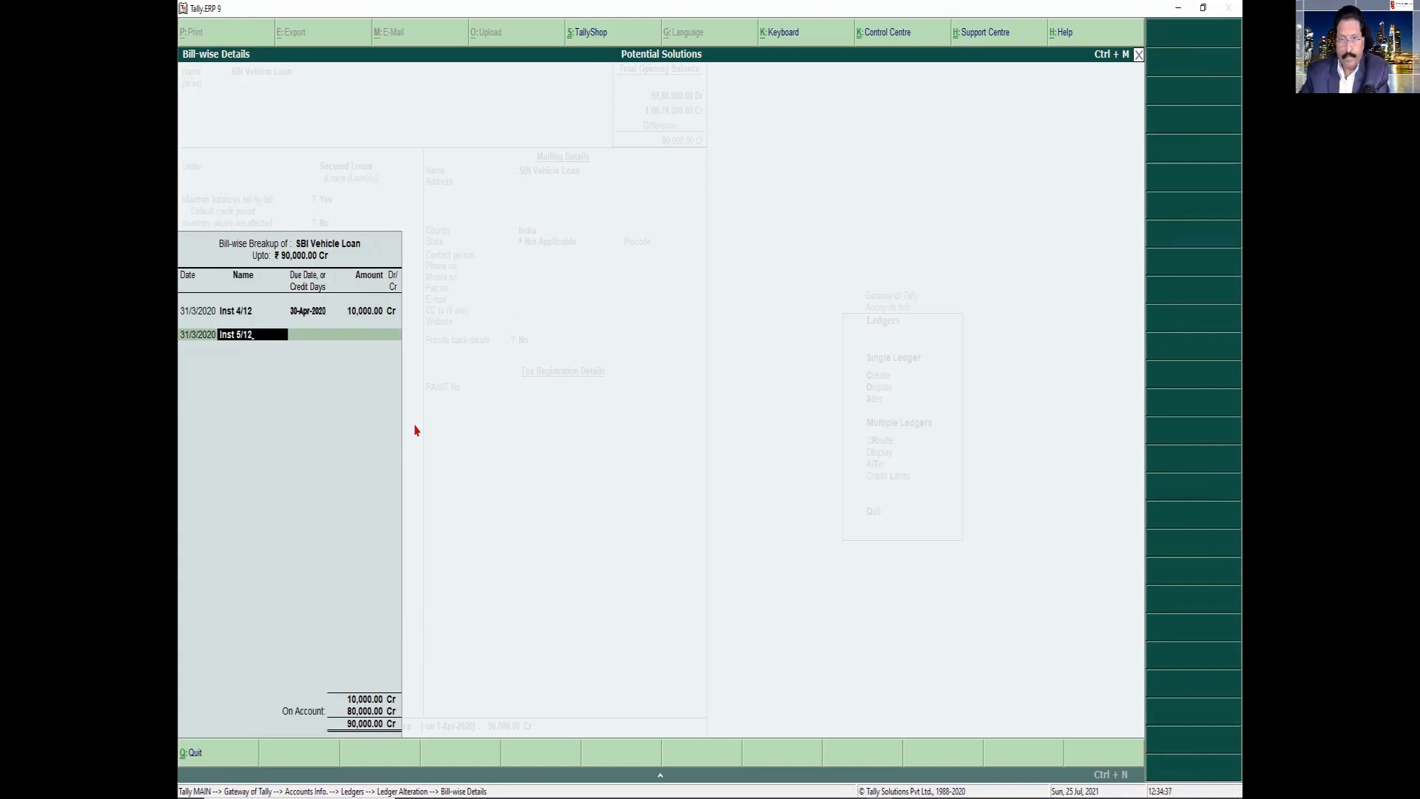
{"action": "key", "text": "Return"}
Set the "Inst 5/12" entry's due date to 31-May-2020 and its amount to 10,000 Cr
{"action": "type", "text": "31"}
{"action": "type", "text": "-5"}
{"action": "key", "text": "Return"}
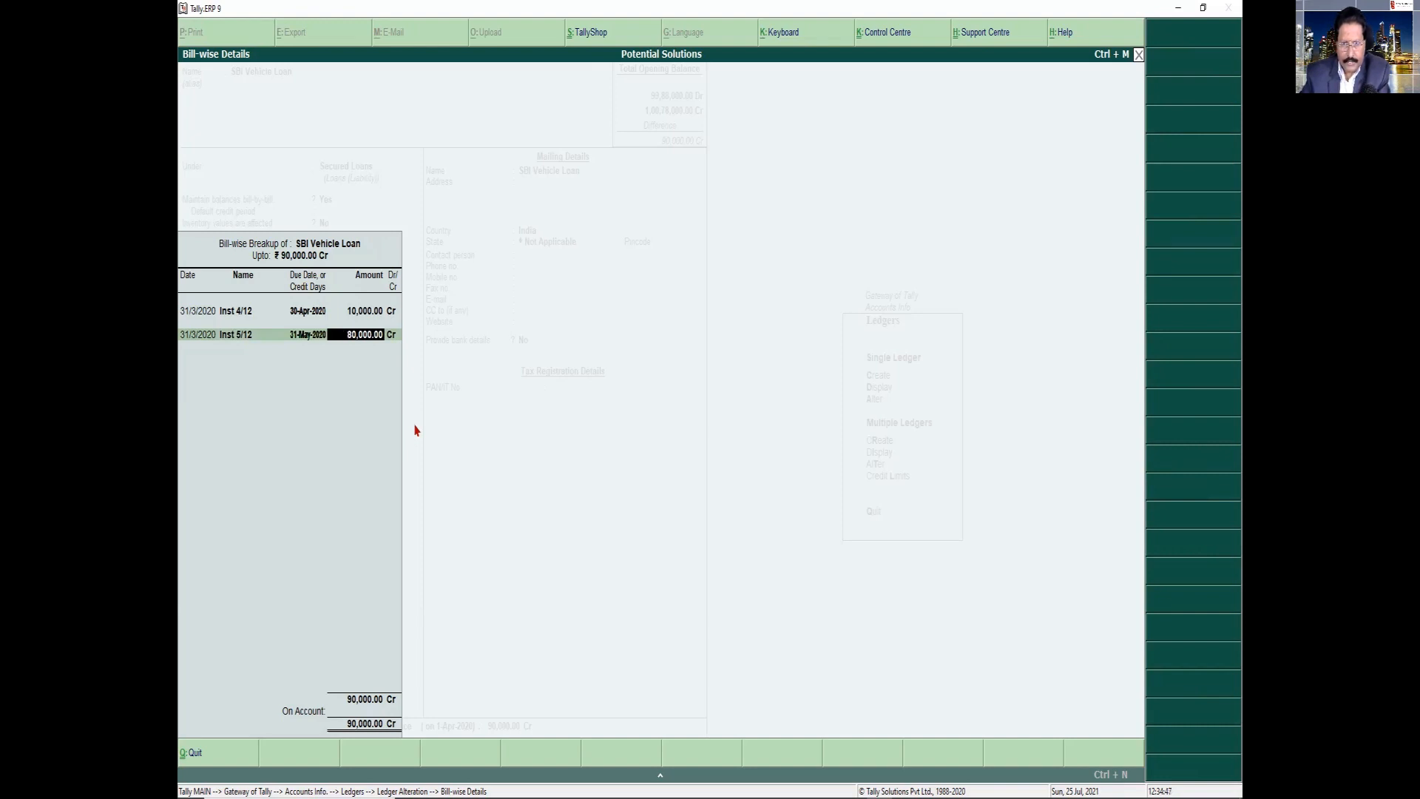
{"action": "type", "text": "10000"}
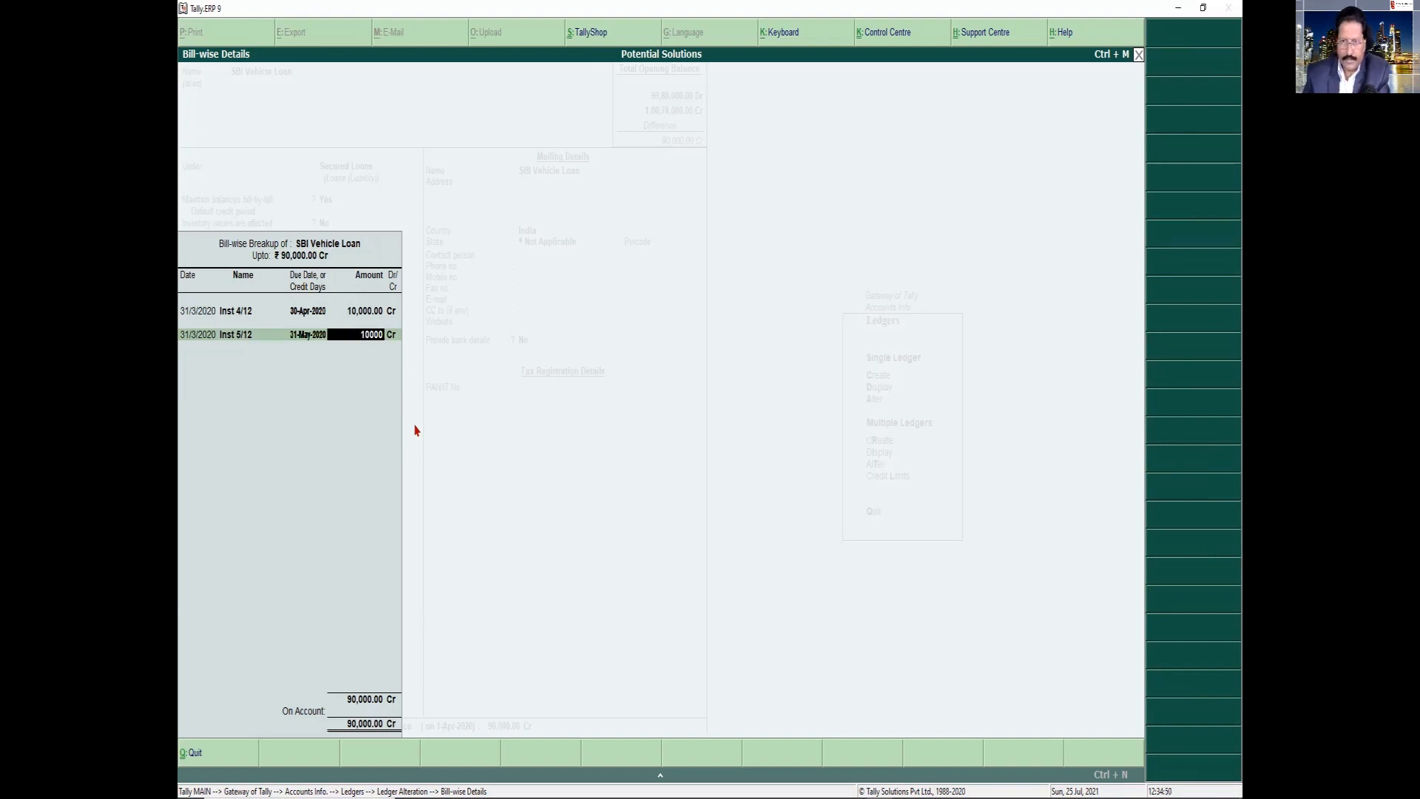
{"action": "key", "text": "Return"}
{"action": "key", "text": "Return"}
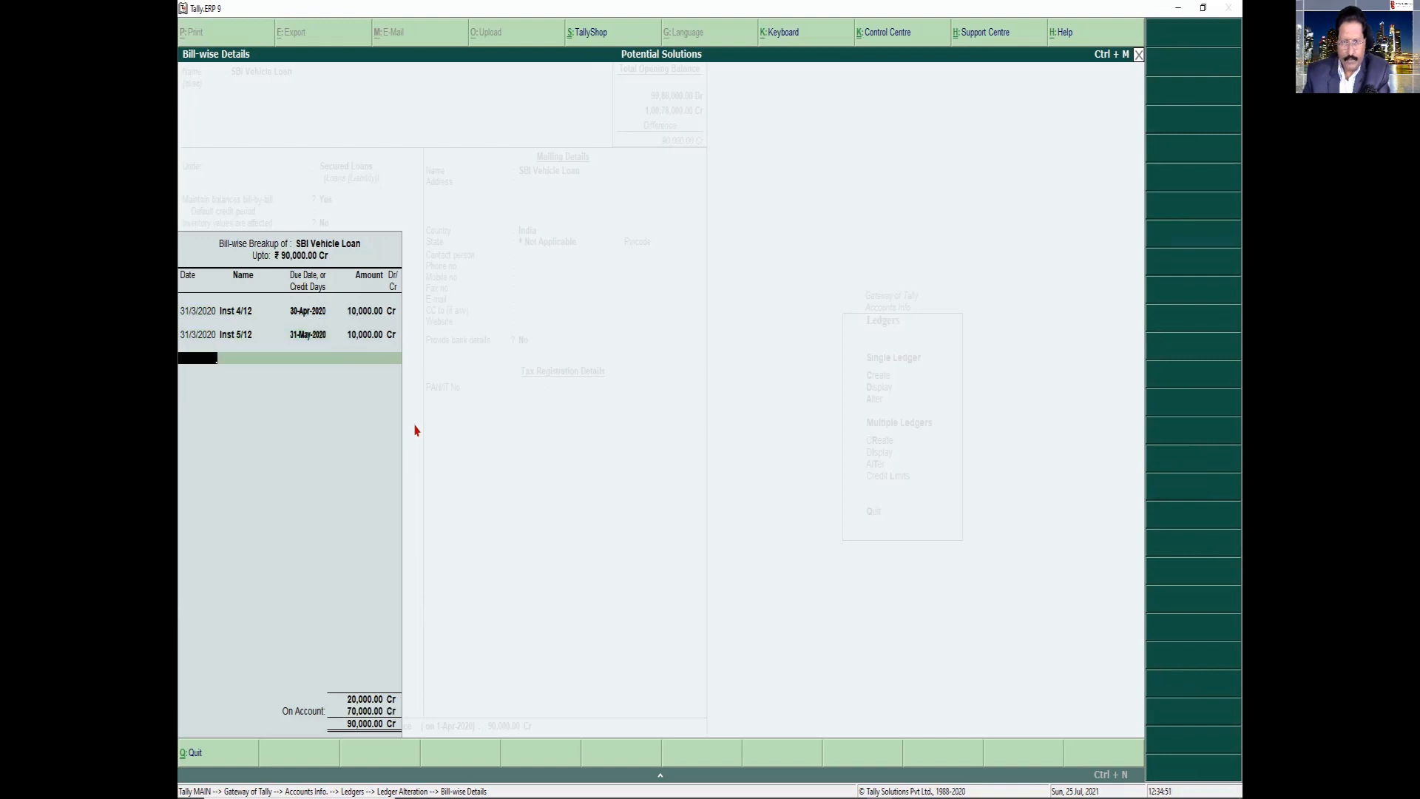
Add a third bill-wise entry dated 31/3/2020, named "Inst 6/12", due 30-Jun-2020, for 10,000 Cr
{"action": "type", "text": "31-3-20"}
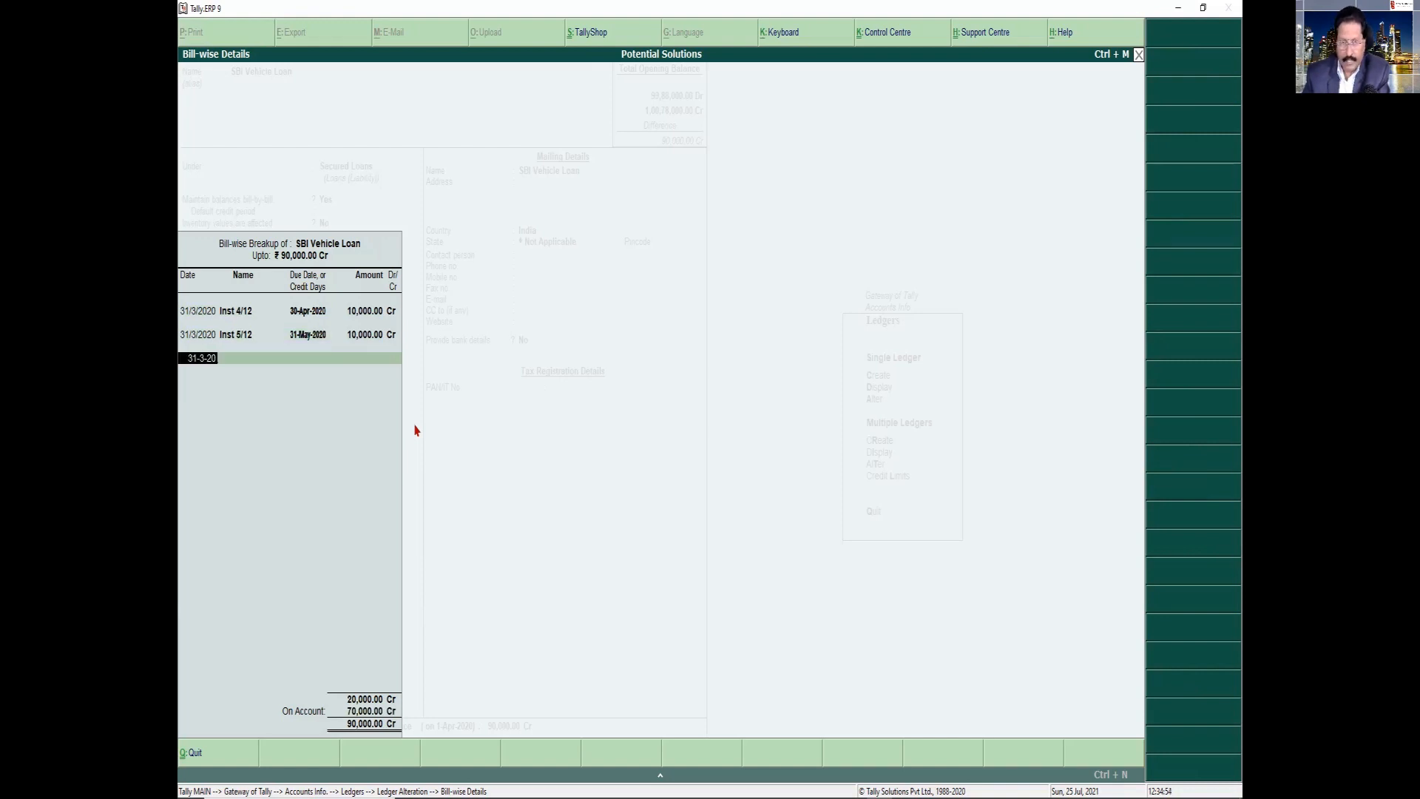
{"action": "key", "text": "Return"}
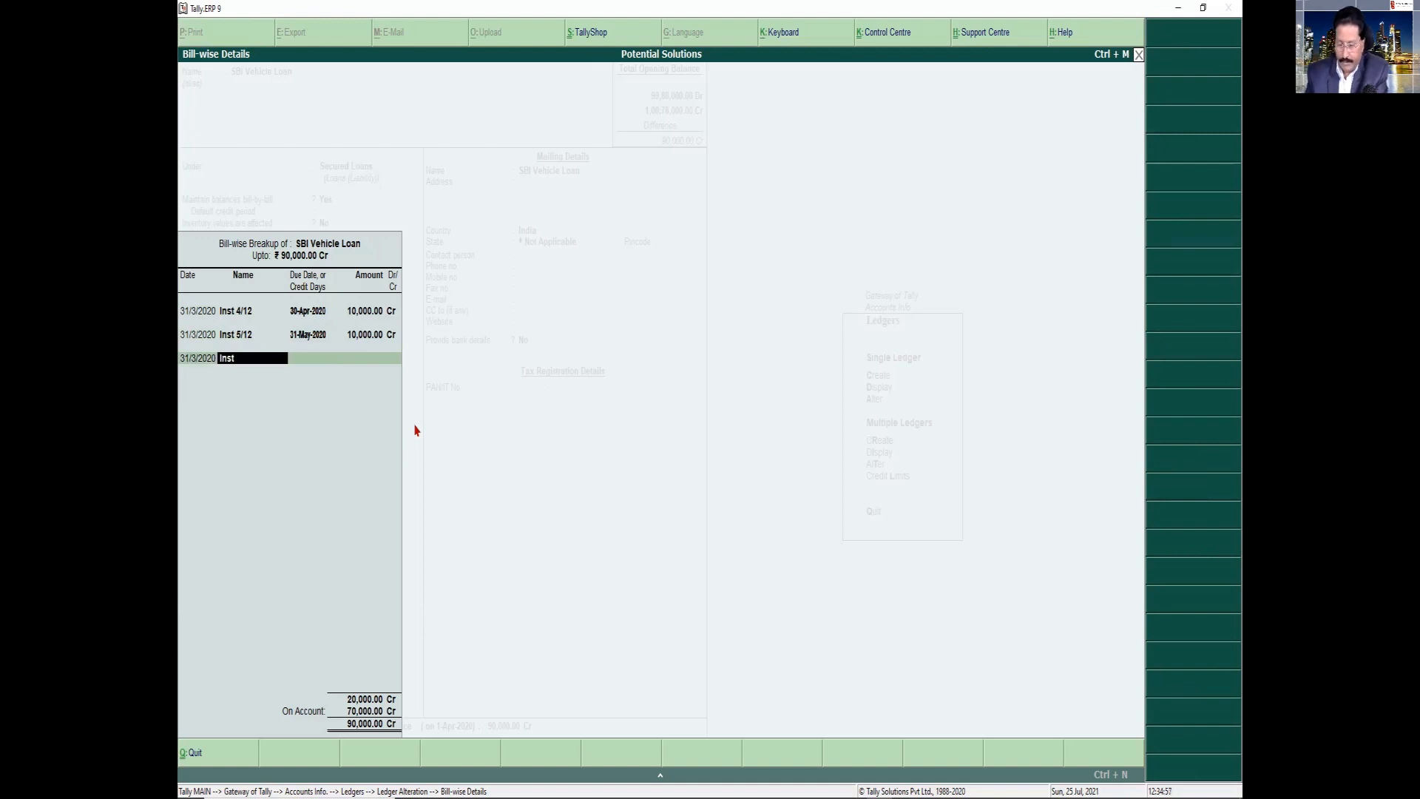
{"action": "type", "text": "Inst 6/12"}
{"action": "key", "text": "Return"}
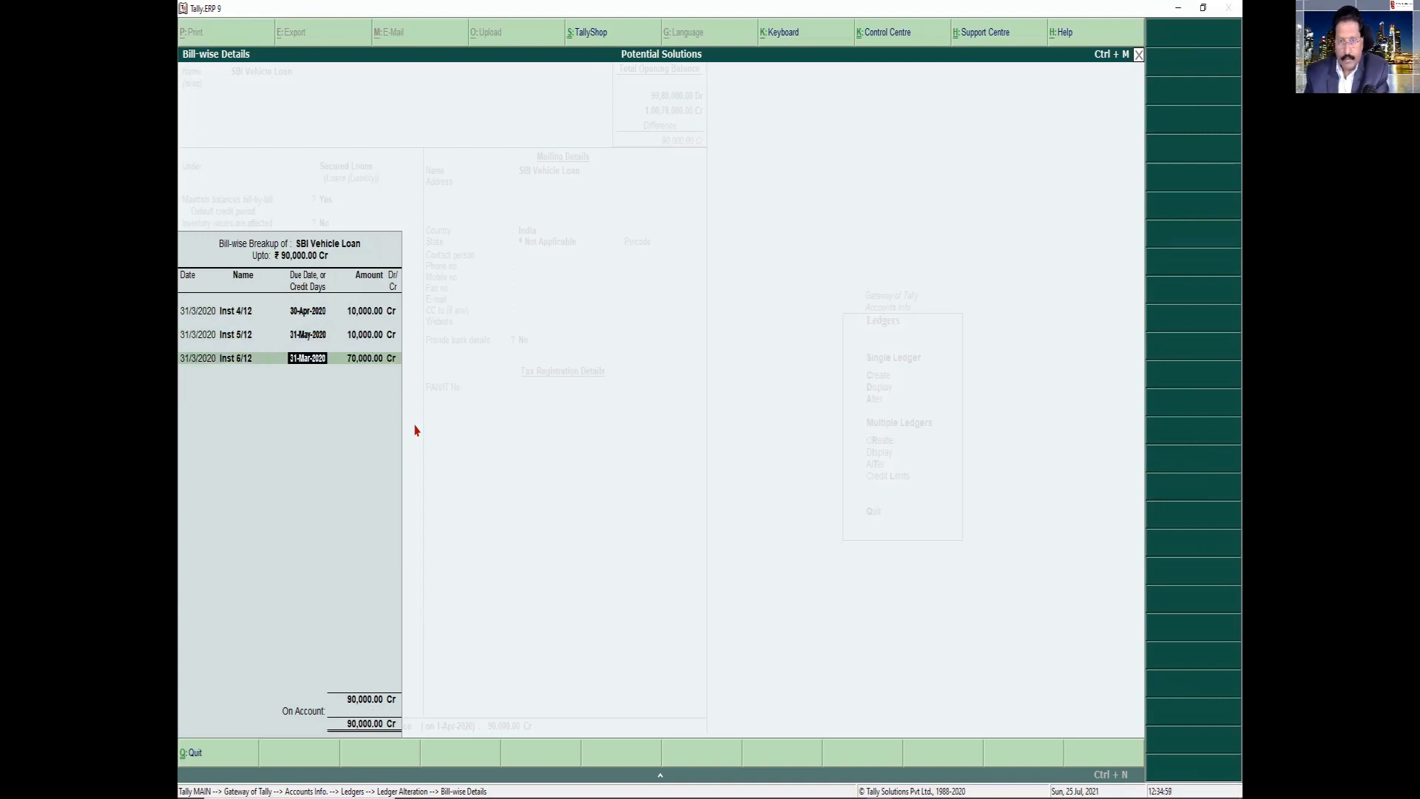
{"action": "type", "text": "30-6"}
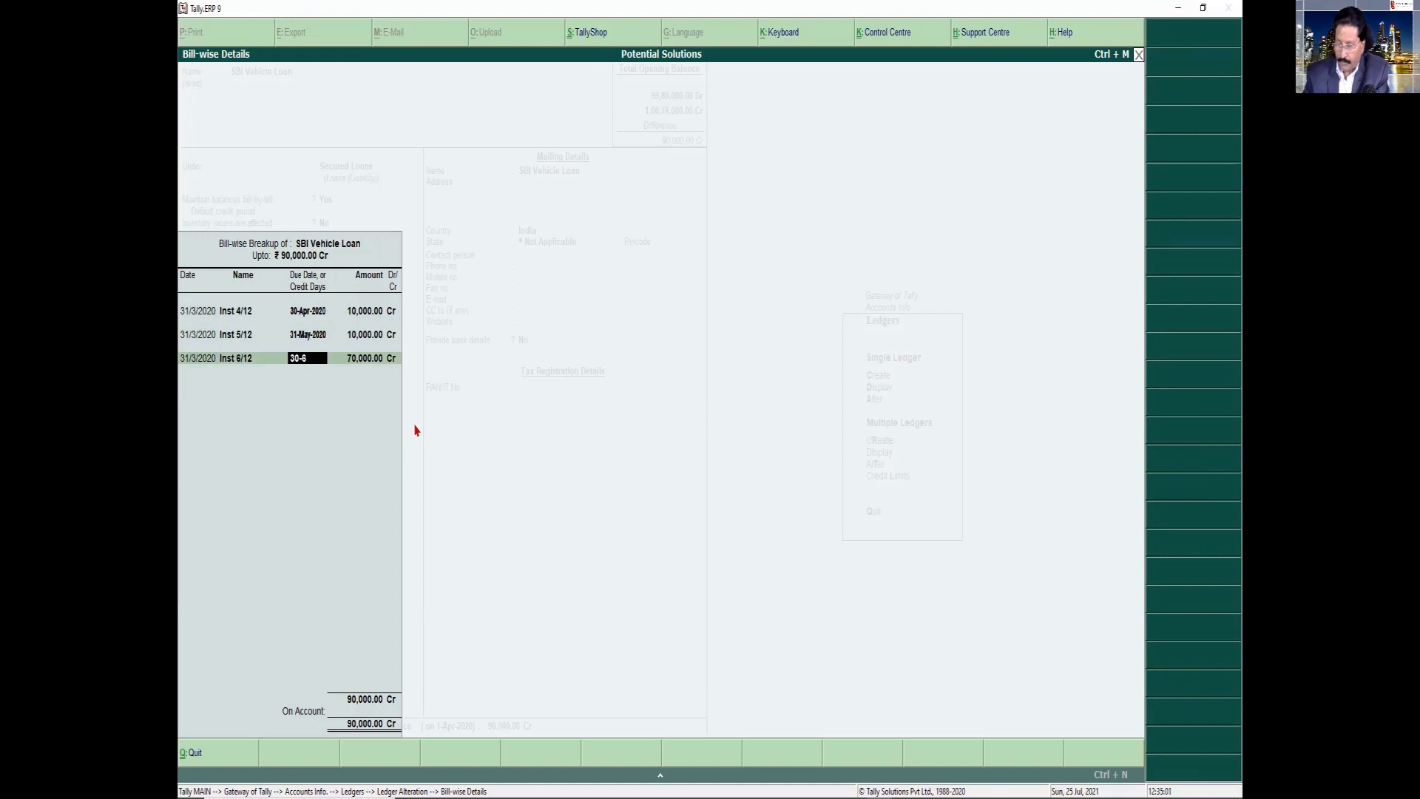
{"action": "key", "text": "Return"}
{"action": "type", "text": "10,000"}
{"action": "key", "text": "Return"}
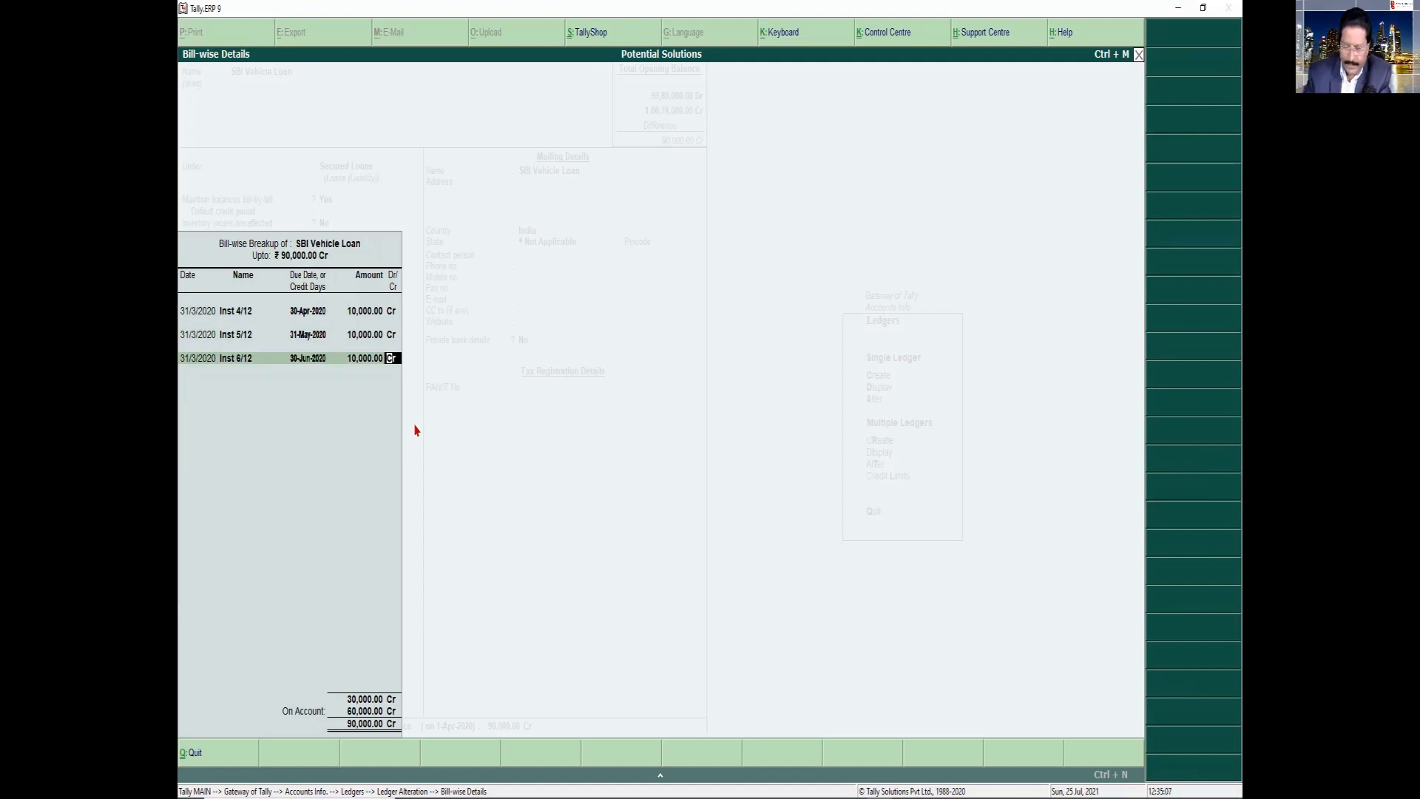
{"action": "key", "text": "Return"}
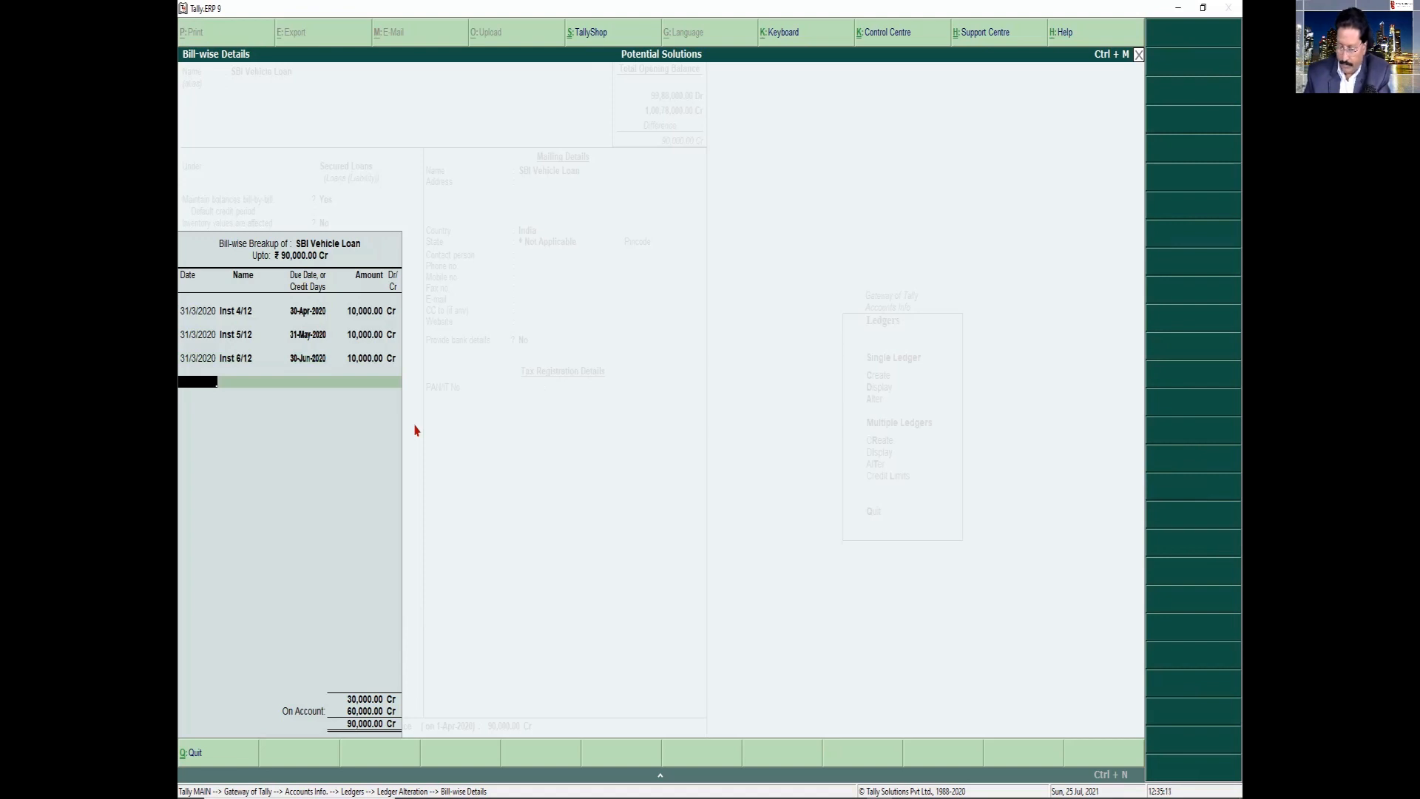
Add a fourth bill-wise entry dated 31/3/2020, named "Inst 7/12", due 31-Jul-2020, for 10,000 Cr
{"action": "key", "text": "Return"}
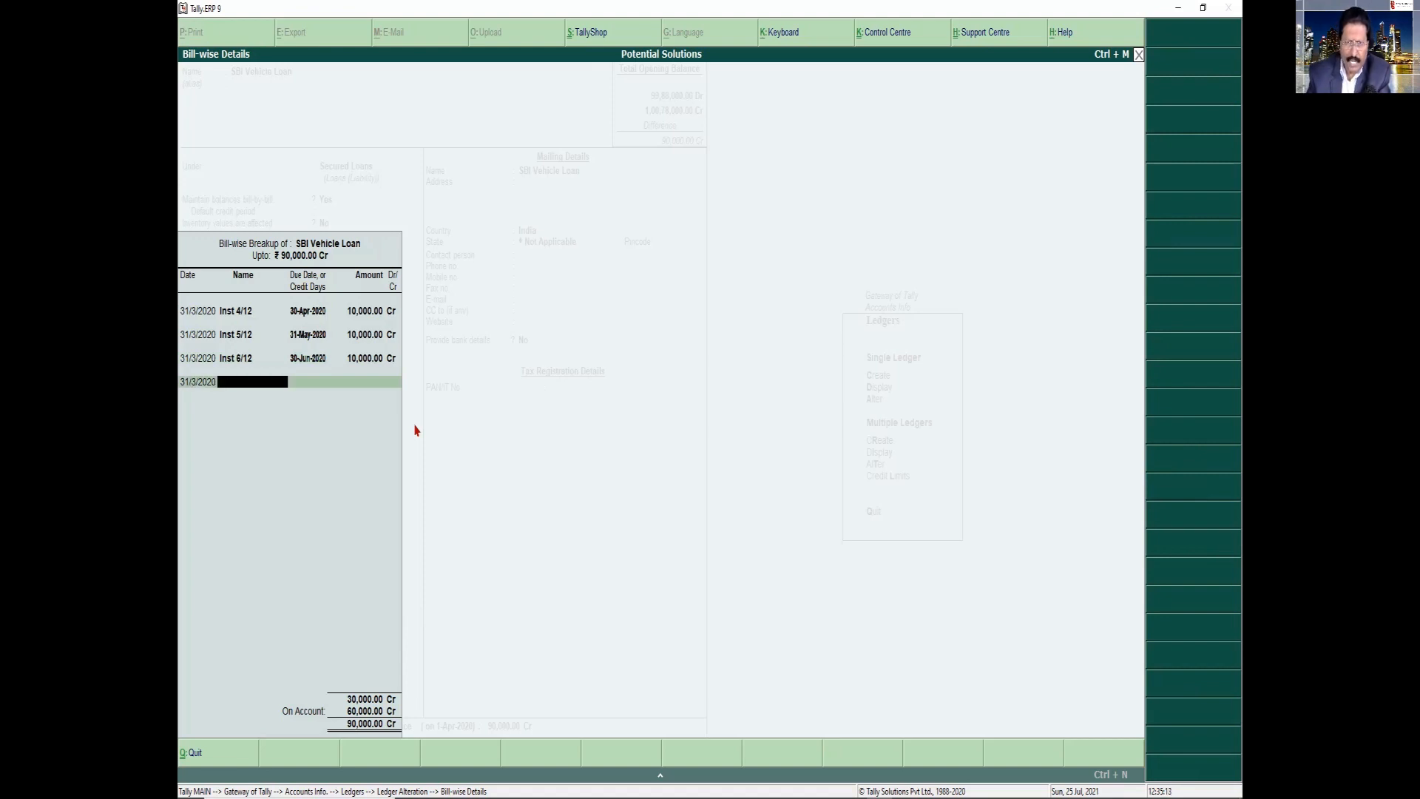
{"action": "type", "text": "Inst 6"}
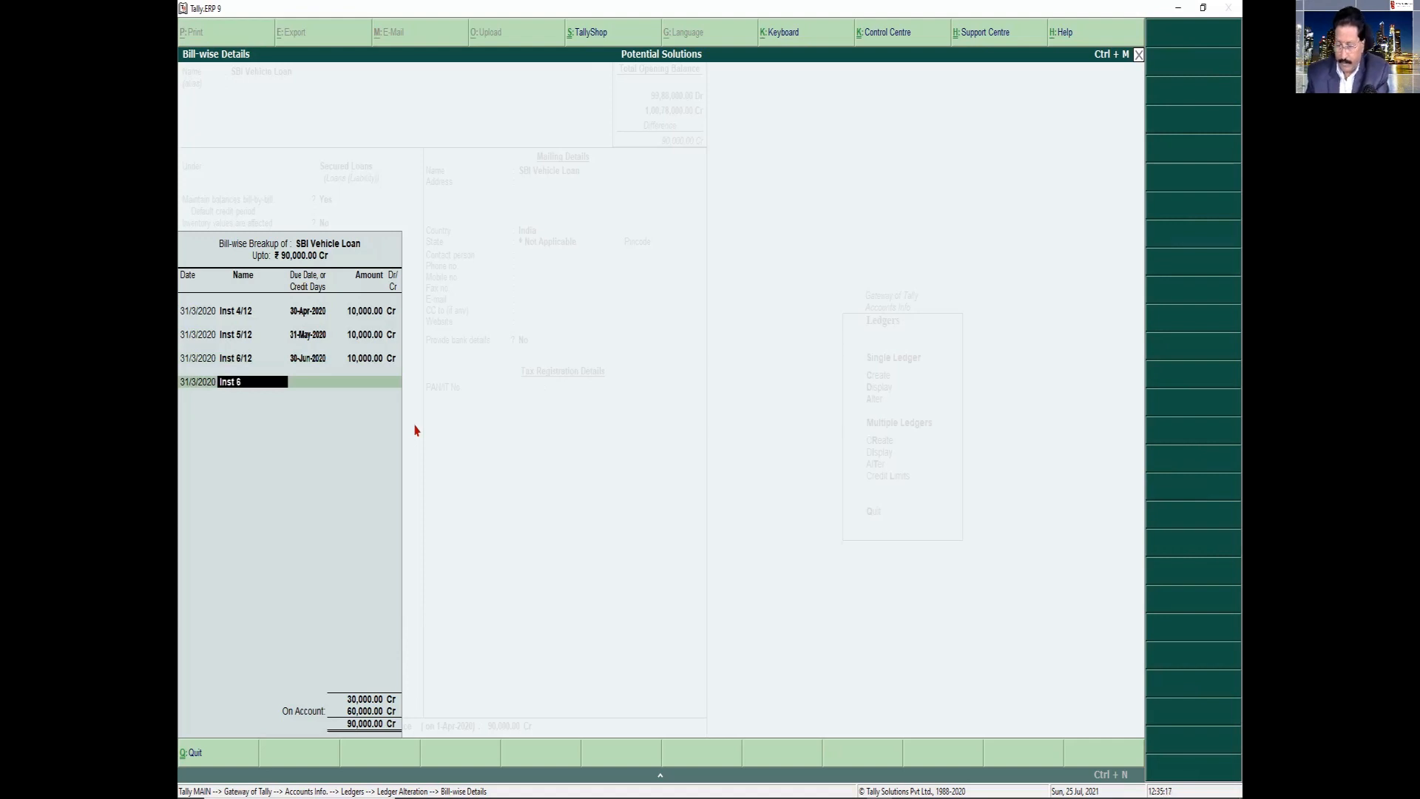
{"action": "key", "text": "BackSpace"}
{"action": "type", "text": "7/12"}
{"action": "key", "text": "Return"}
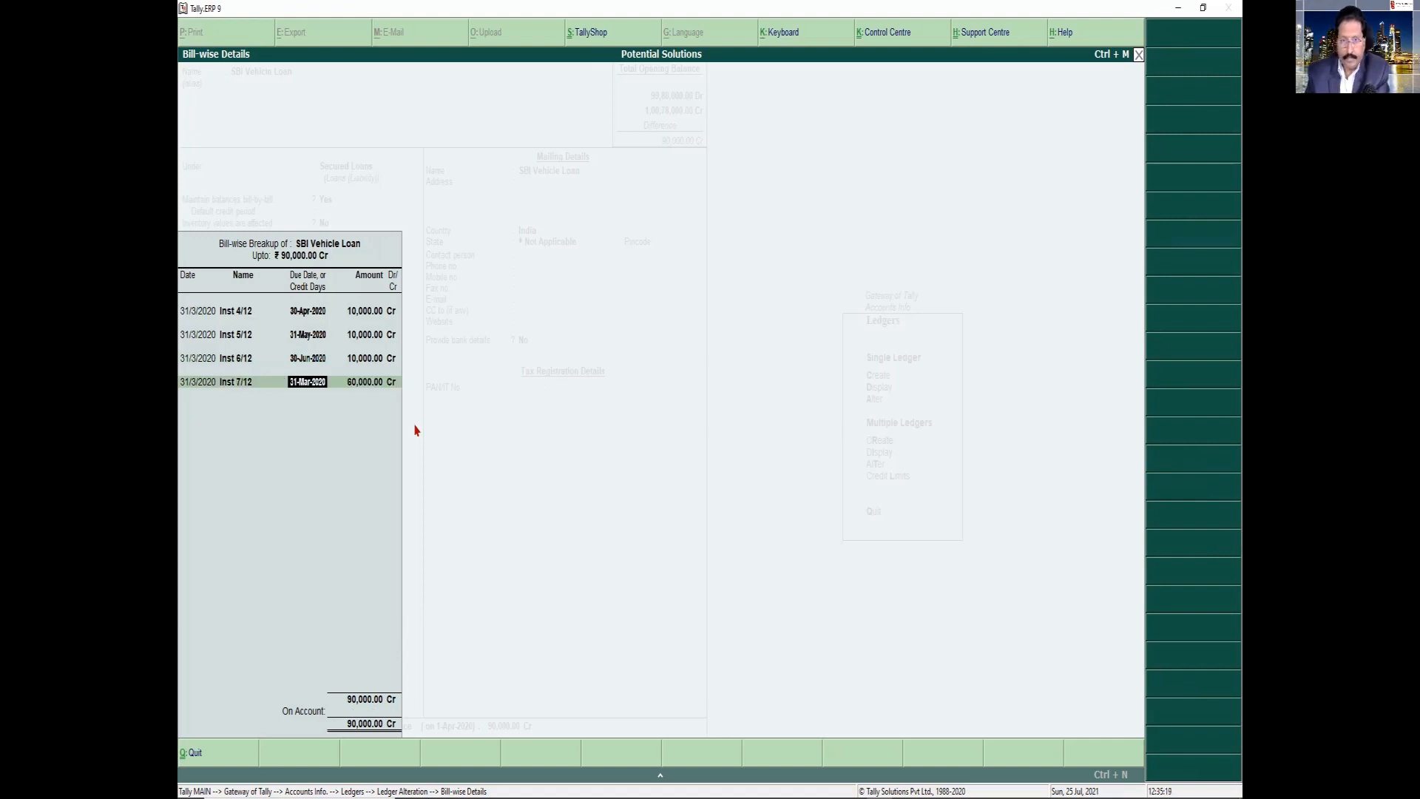
{"action": "type", "text": "Jul"}
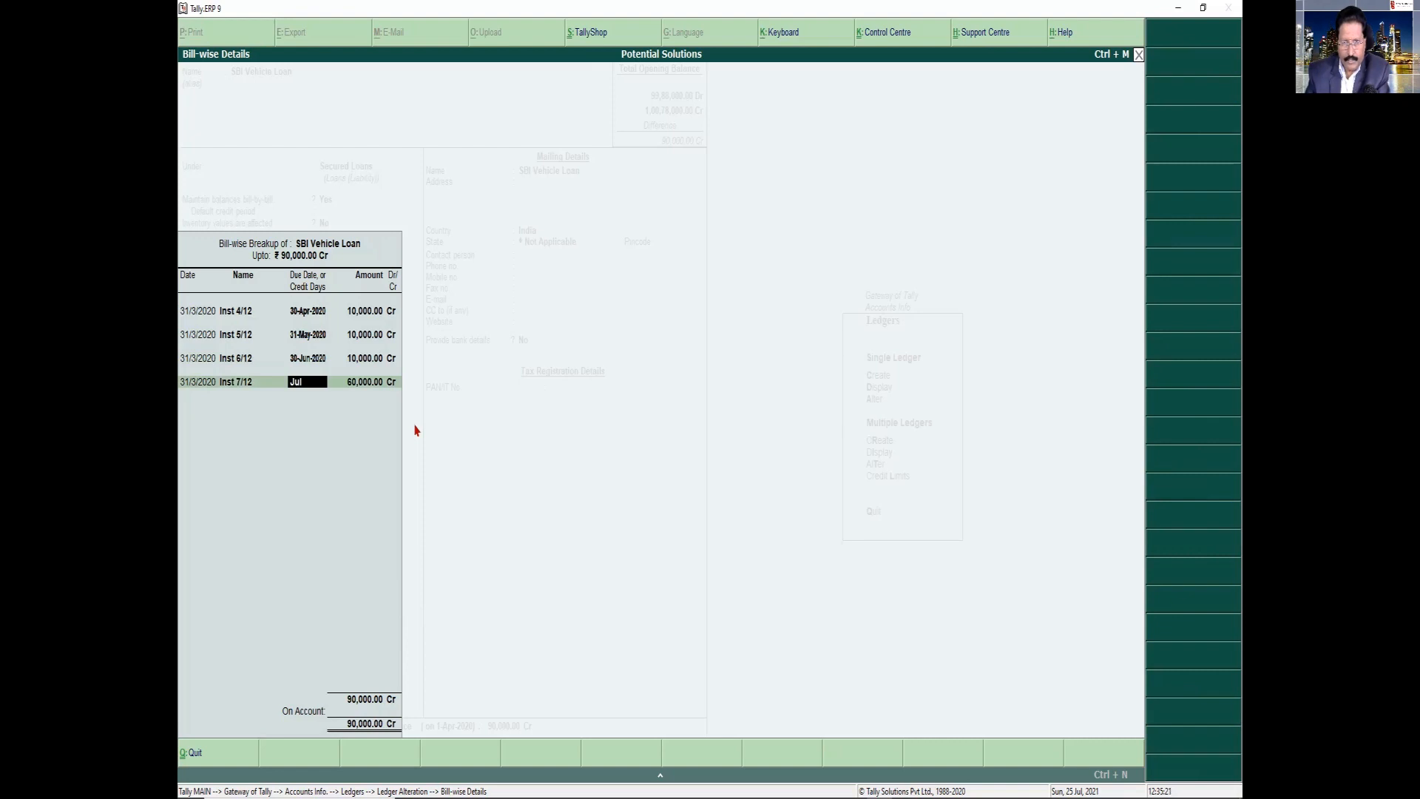
{"action": "key", "text": "Return"}
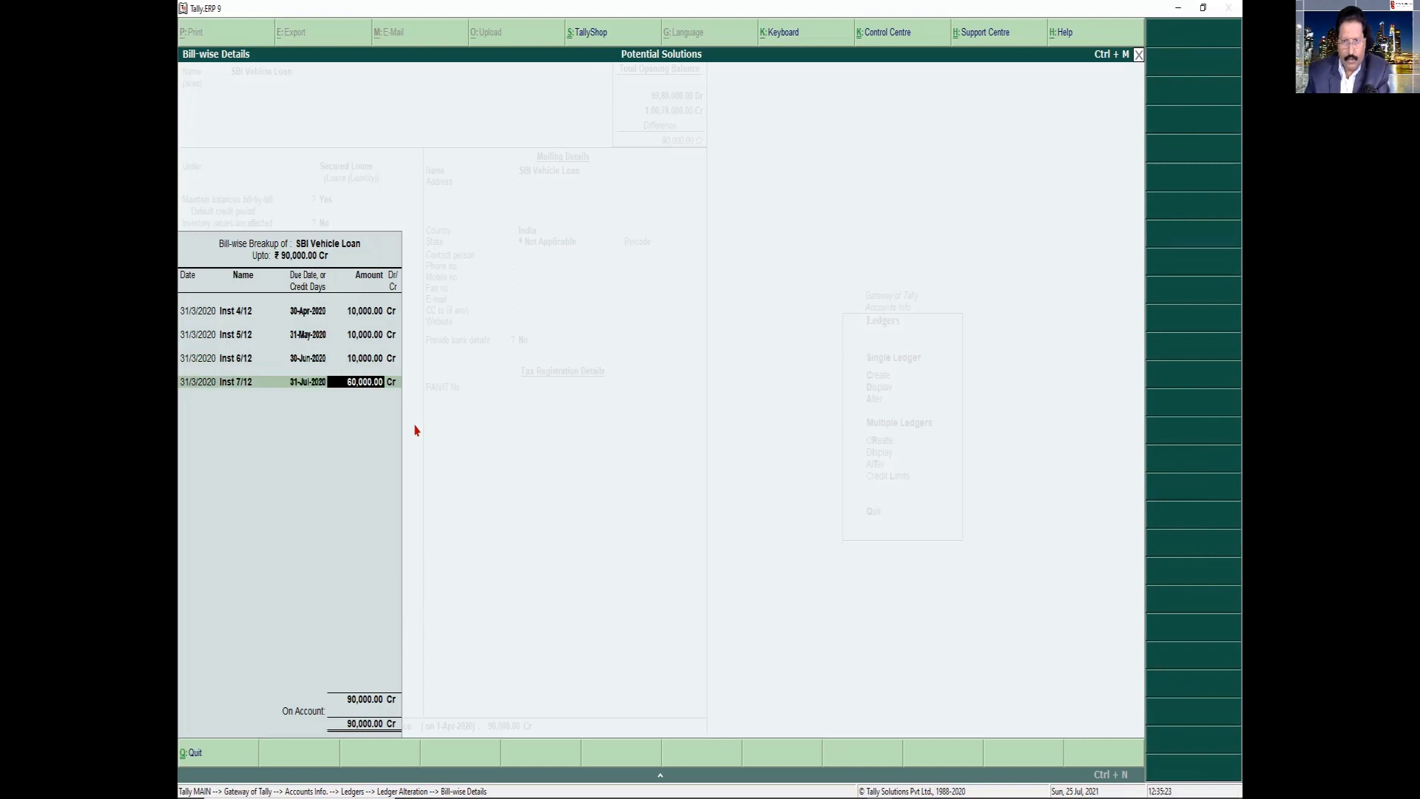
{"action": "type", "text": "10000"}
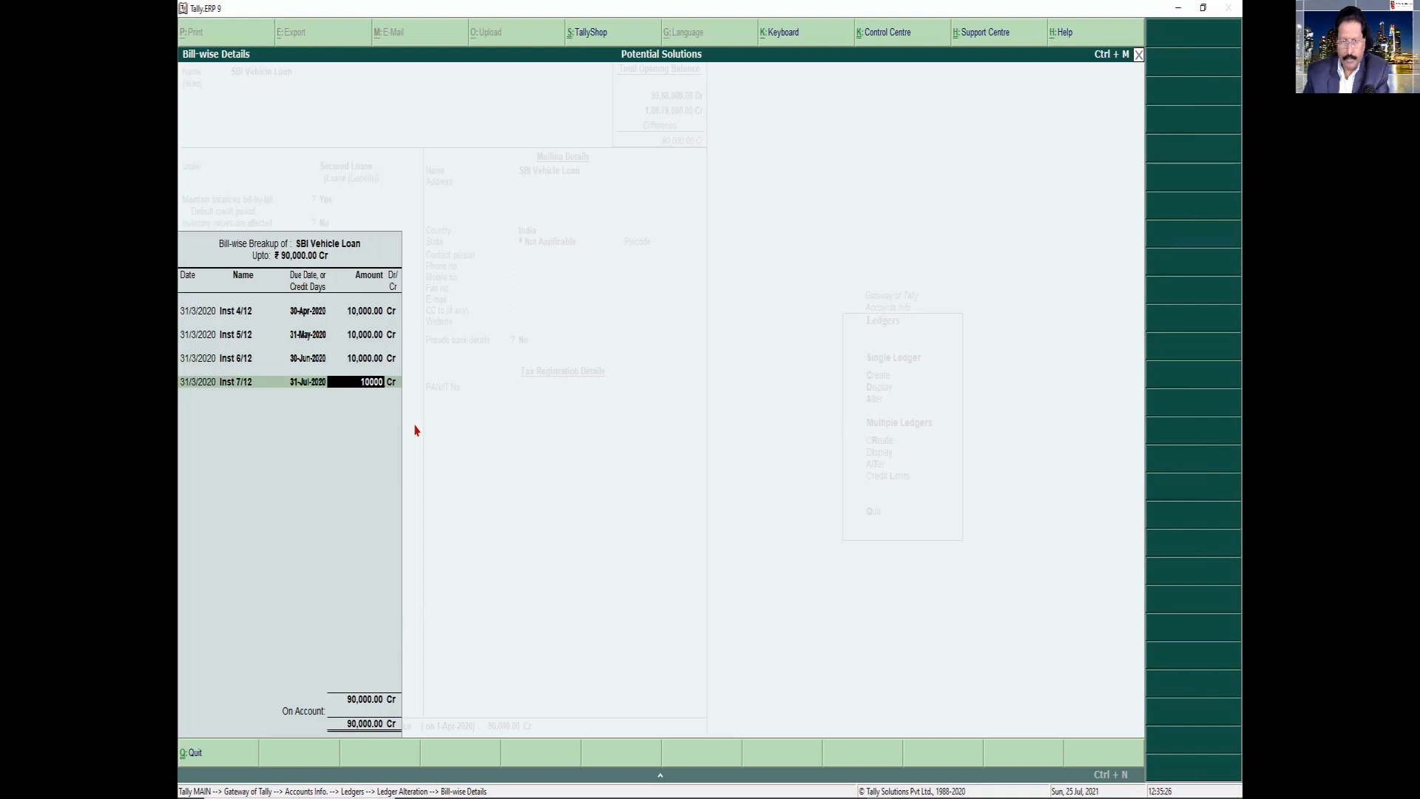
{"action": "key", "text": "Return"}
Add a fifth bill-wise entry dated 31/3/2020 and name it "Inst 8/12"
{"action": "key", "text": "Return"}
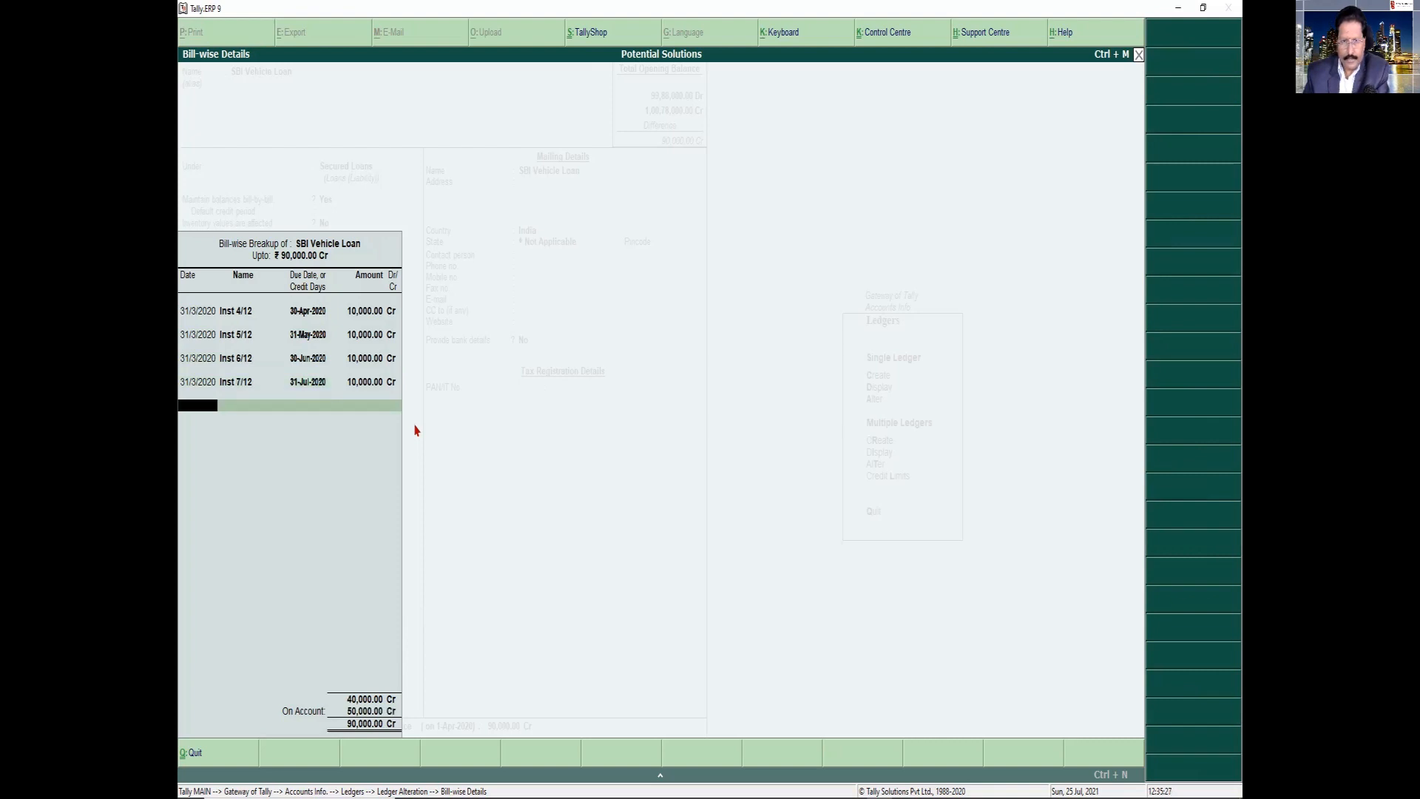
{"action": "key", "text": "Return"}
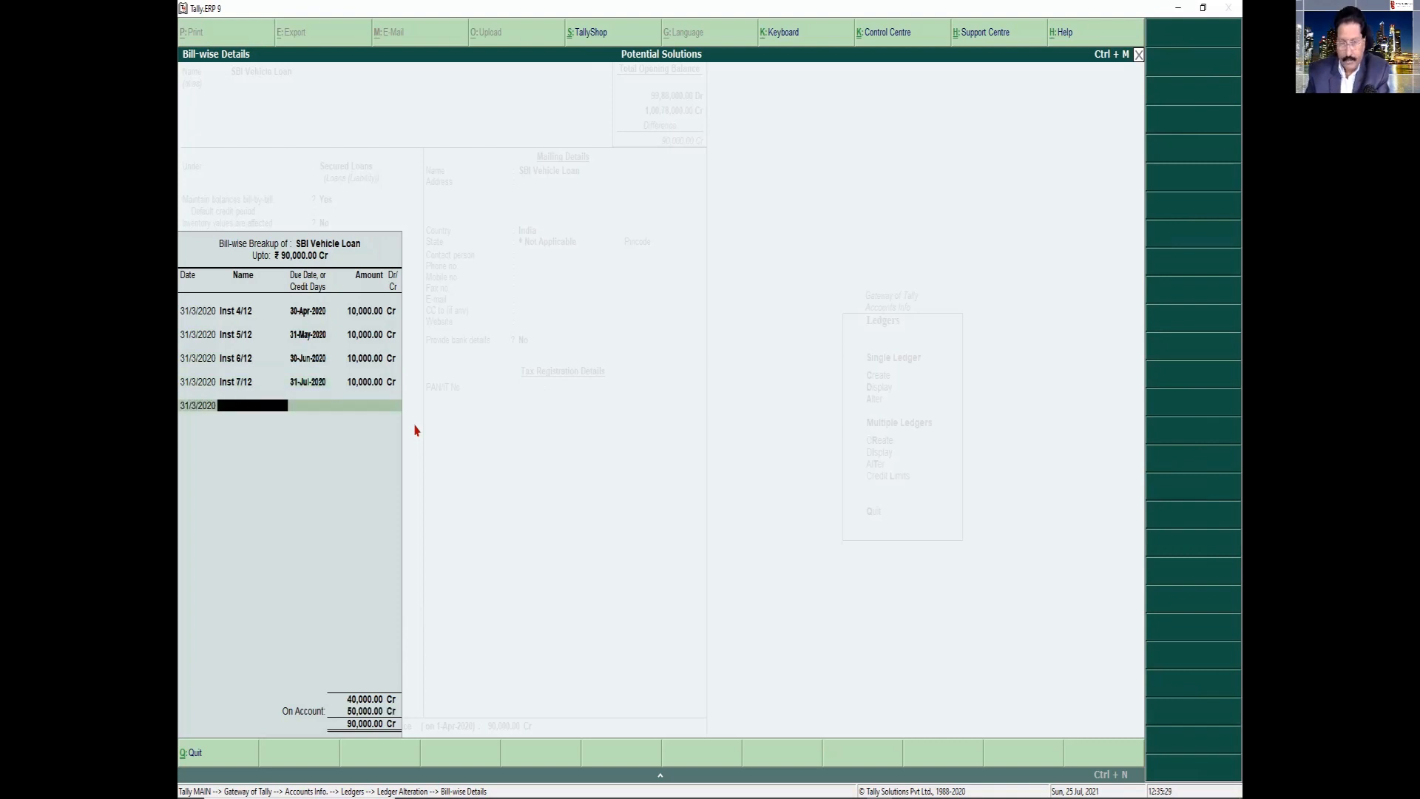
{"action": "type", "text": "Inst 8/12"}
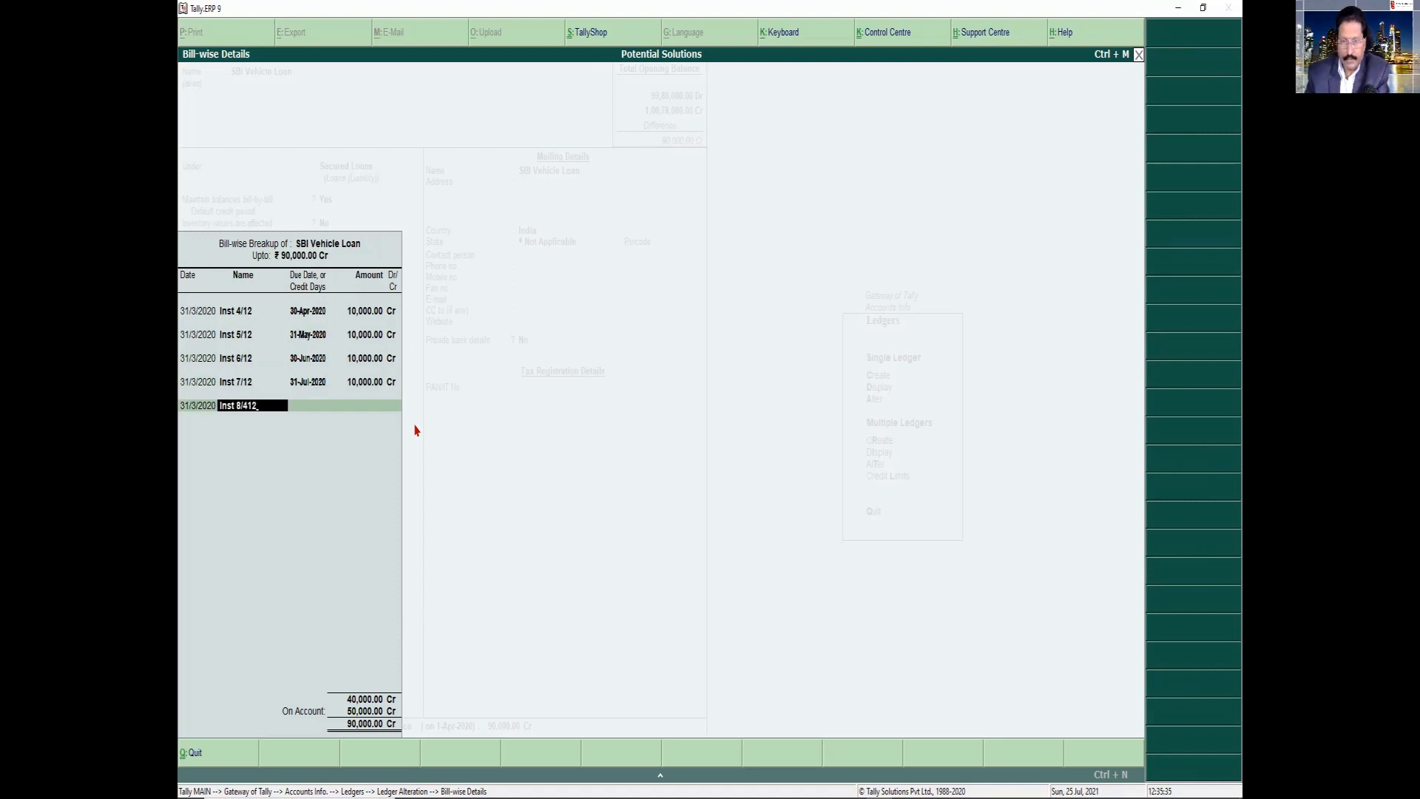
{"action": "key", "text": "BackSpace"}
{"action": "key", "text": "BackSpace"}
{"action": "key", "text": "BackSpace"}
{"action": "type", "text": "12"}
{"action": "key", "text": "Return"}
Set the "Inst 8/12" entry's due date to 31-Aug-2020 and its amount to 10,000 Cr
{"action": "type", "text": "Aug"}
{"action": "key", "text": "Return"}
{"action": "type", "text": "40"}
{"action": "key", "text": "BackSpace"}
{"action": "key", "text": "BackSpace"}
{"action": "type", "text": "10000"}
{"action": "key", "text": "Return"}
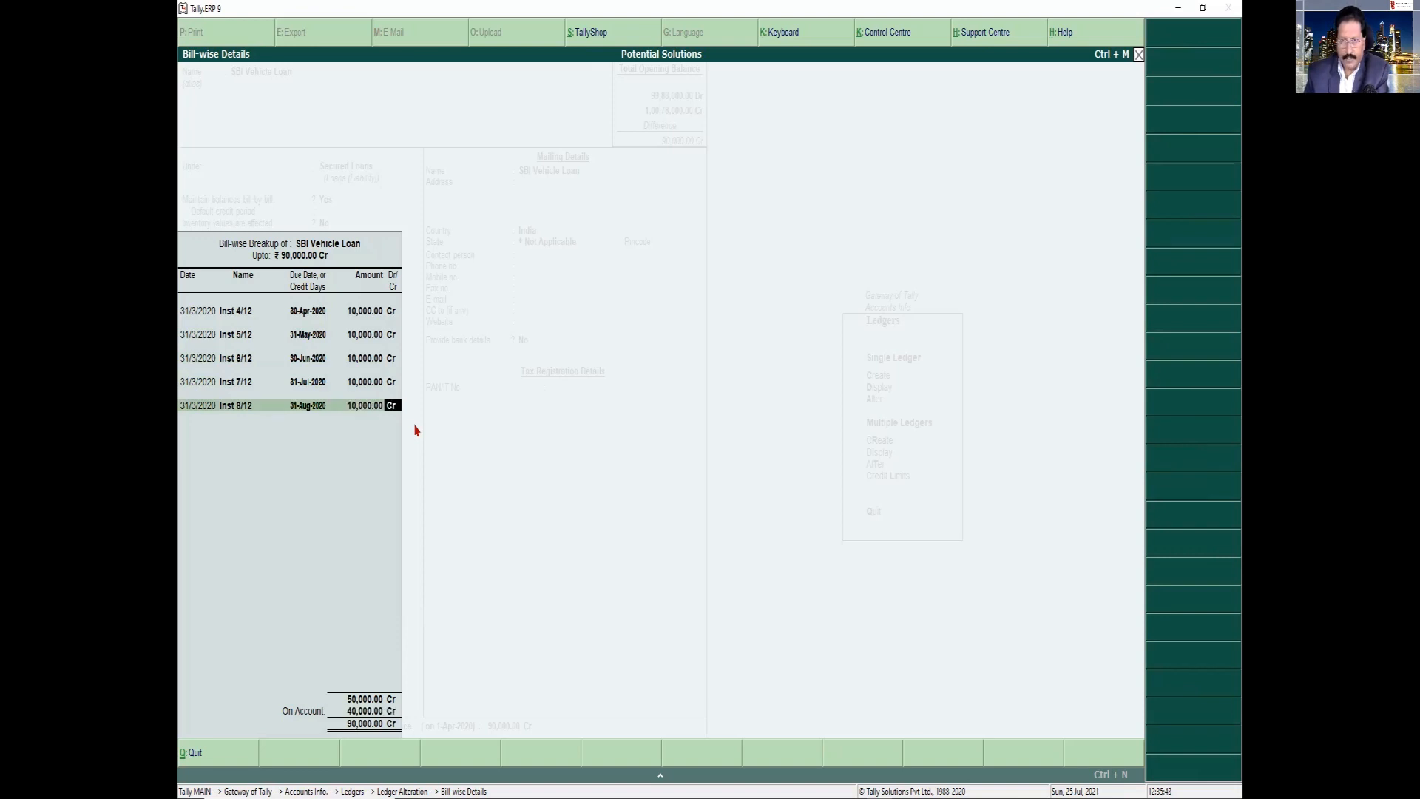
{"action": "key", "text": "Return"}
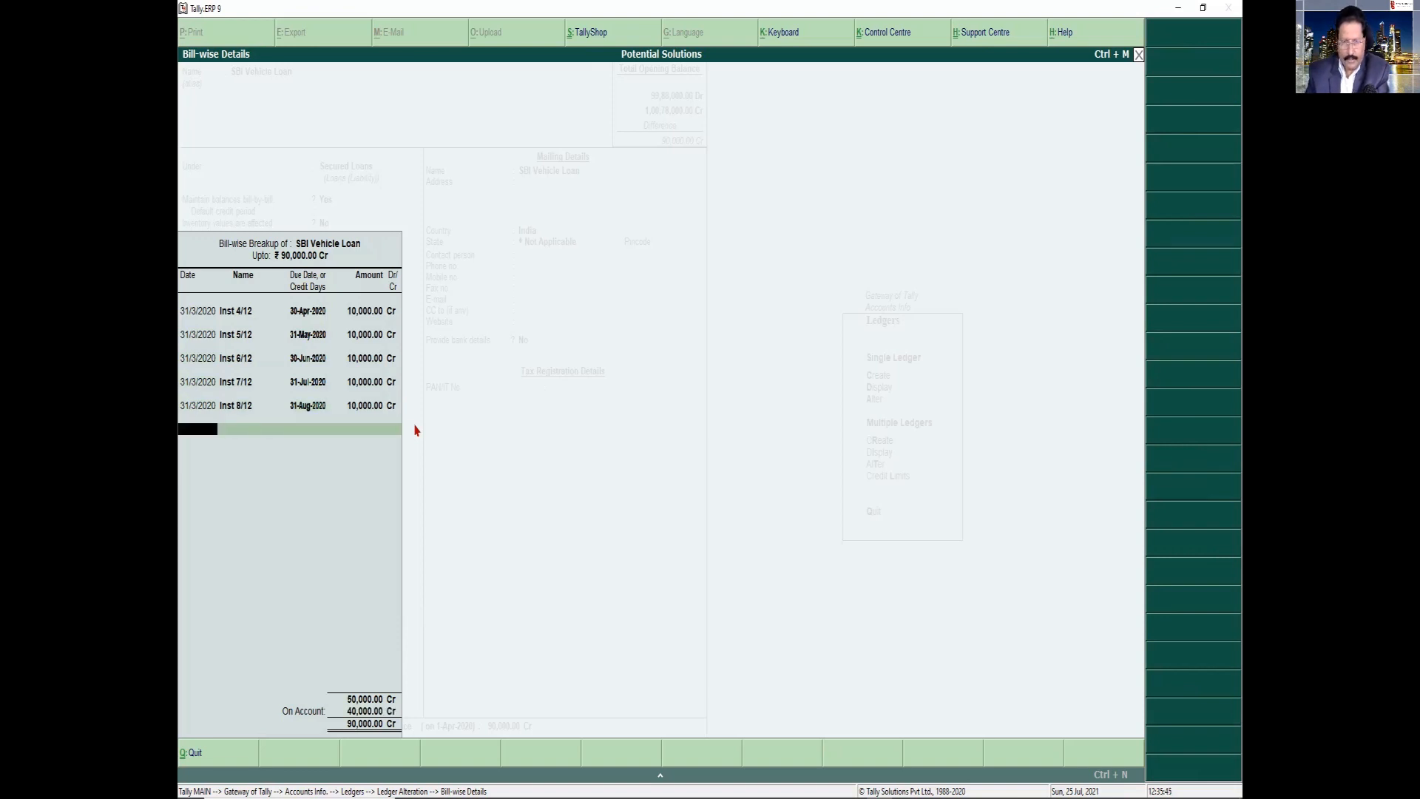
Add a sixth bill-wise entry dated 31/3/2020, named "Inst 9/12", due 30-Sep-2020, for 10,000 Cr
{"action": "key", "text": "Return"}
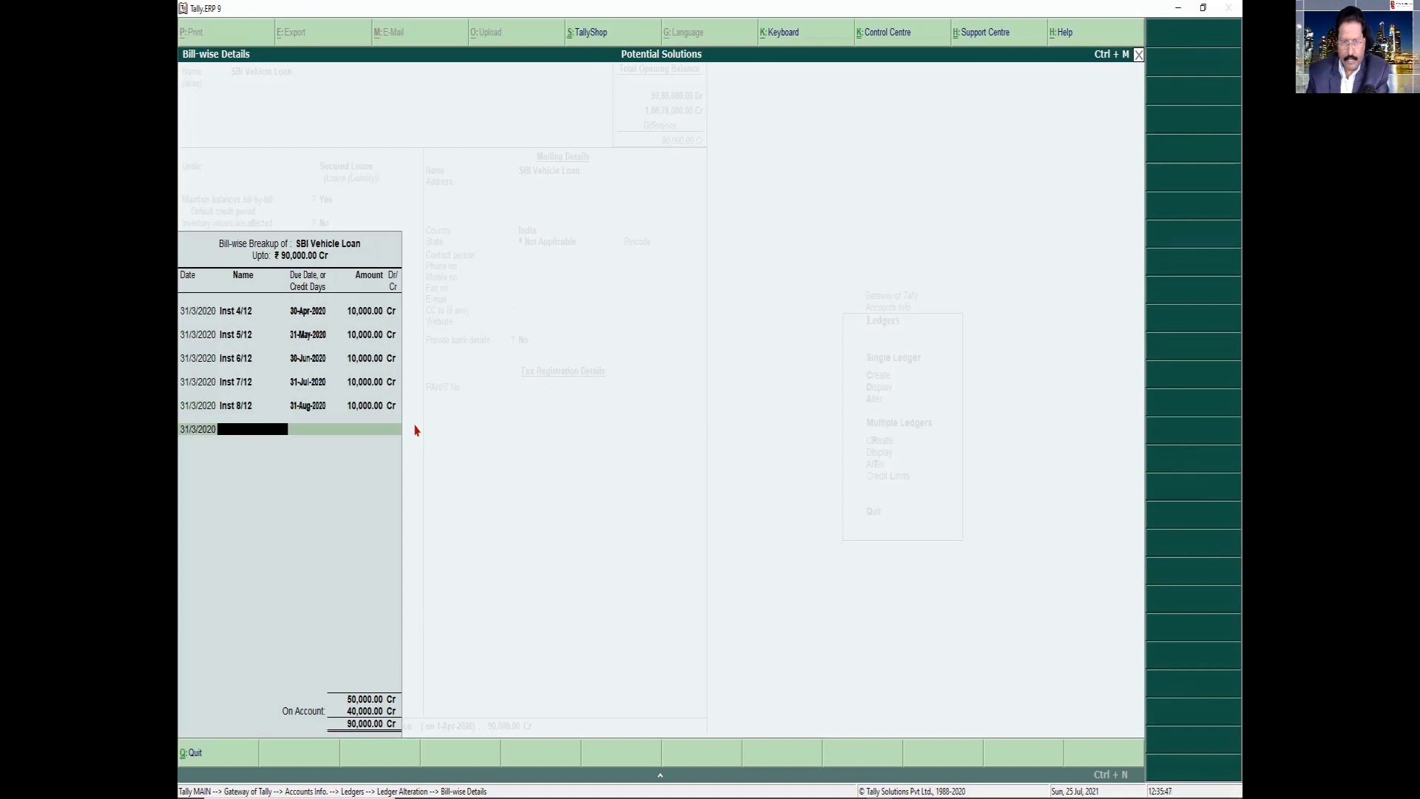
{"action": "type", "text": "Inst 9/12"}
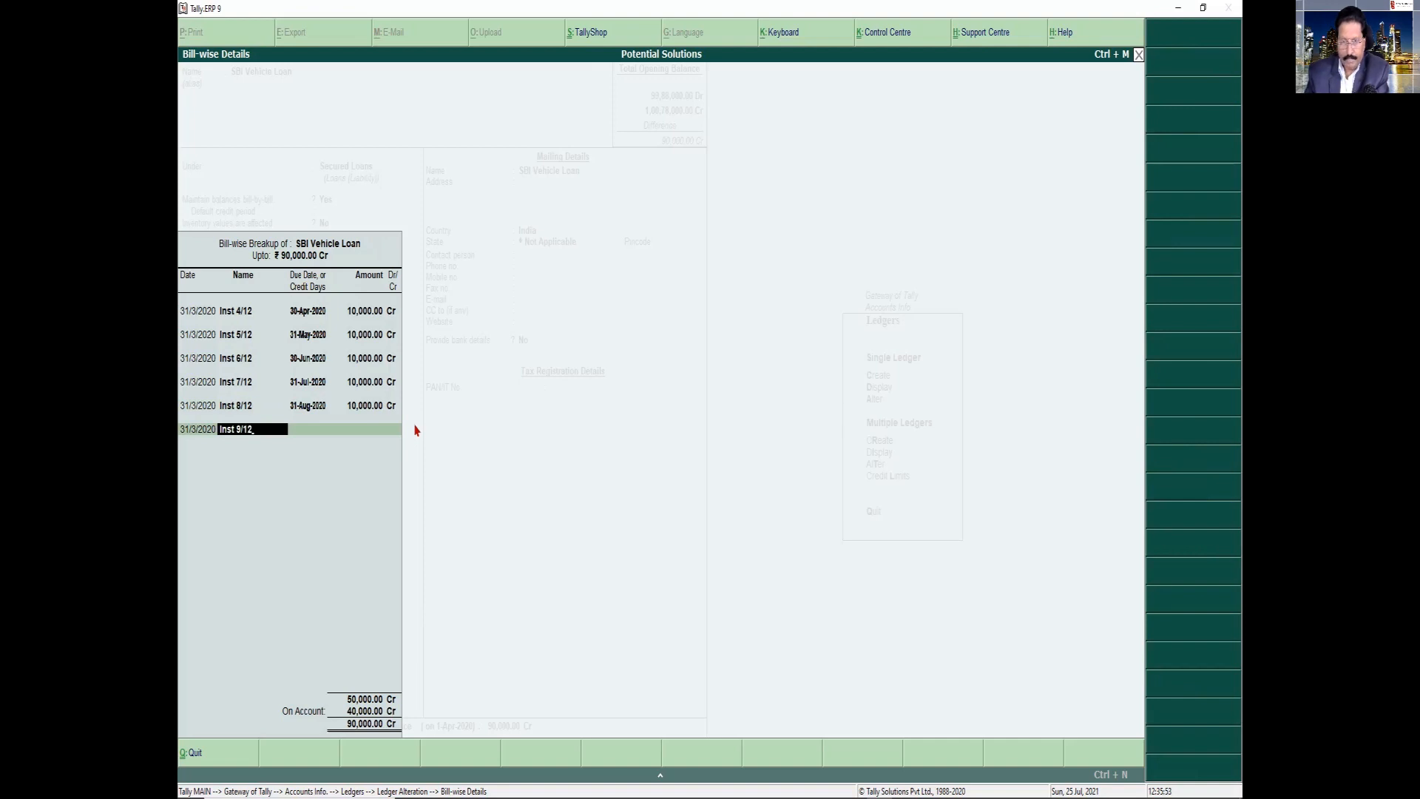
{"action": "key", "text": "Return"}
{"action": "type", "text": "30/9"}
{"action": "key", "text": "Return"}
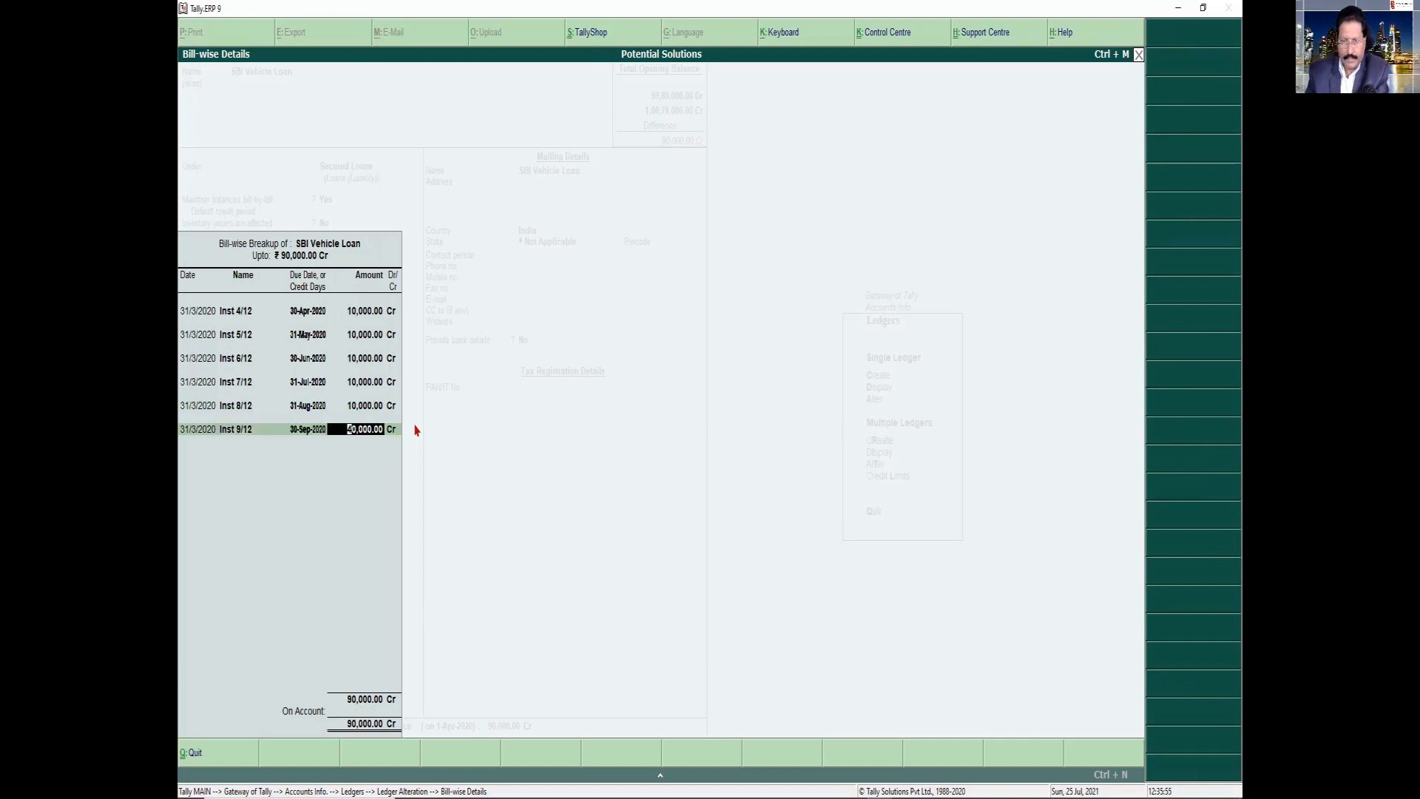
{"action": "type", "text": "10,"}
{"action": "type", "text": "000"}
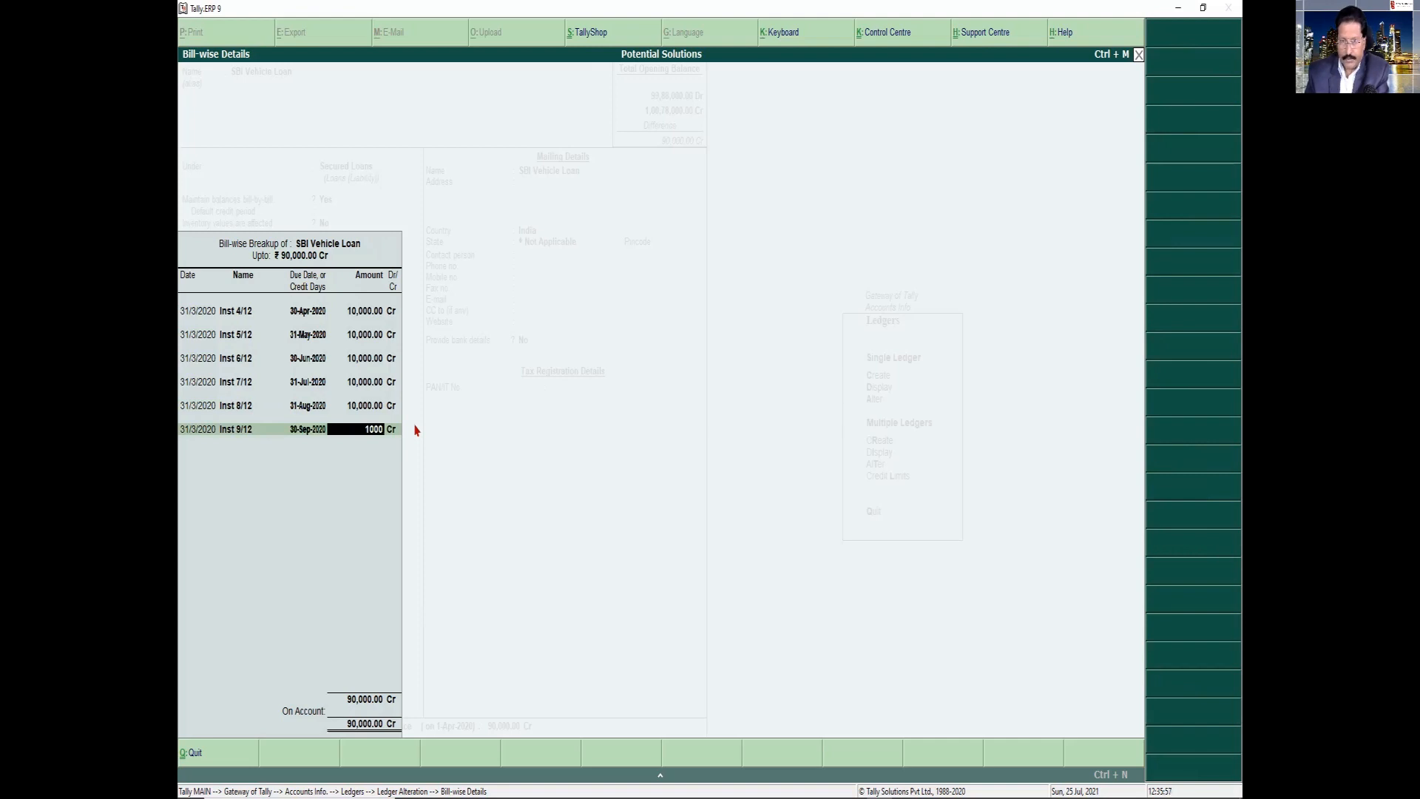
{"action": "key", "text": "Return"}
Add a seventh bill-wise entry dated 31/3/2020, named "Inst 10/12", due 31-Oct-2020, for 10,000 Cr
{"action": "key", "text": "Return"}
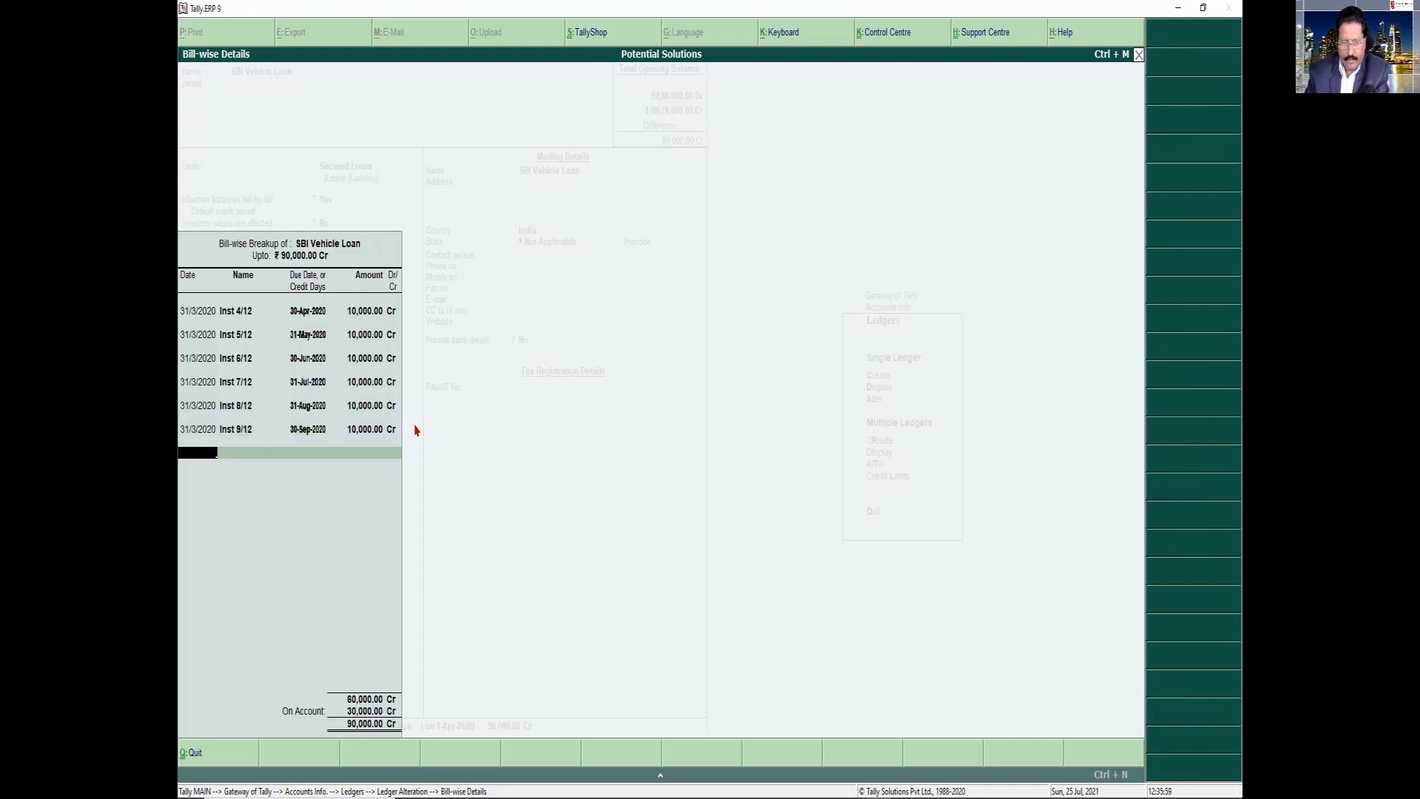
{"action": "key", "text": "Return"}
{"action": "type", "text": "Inst 10"}
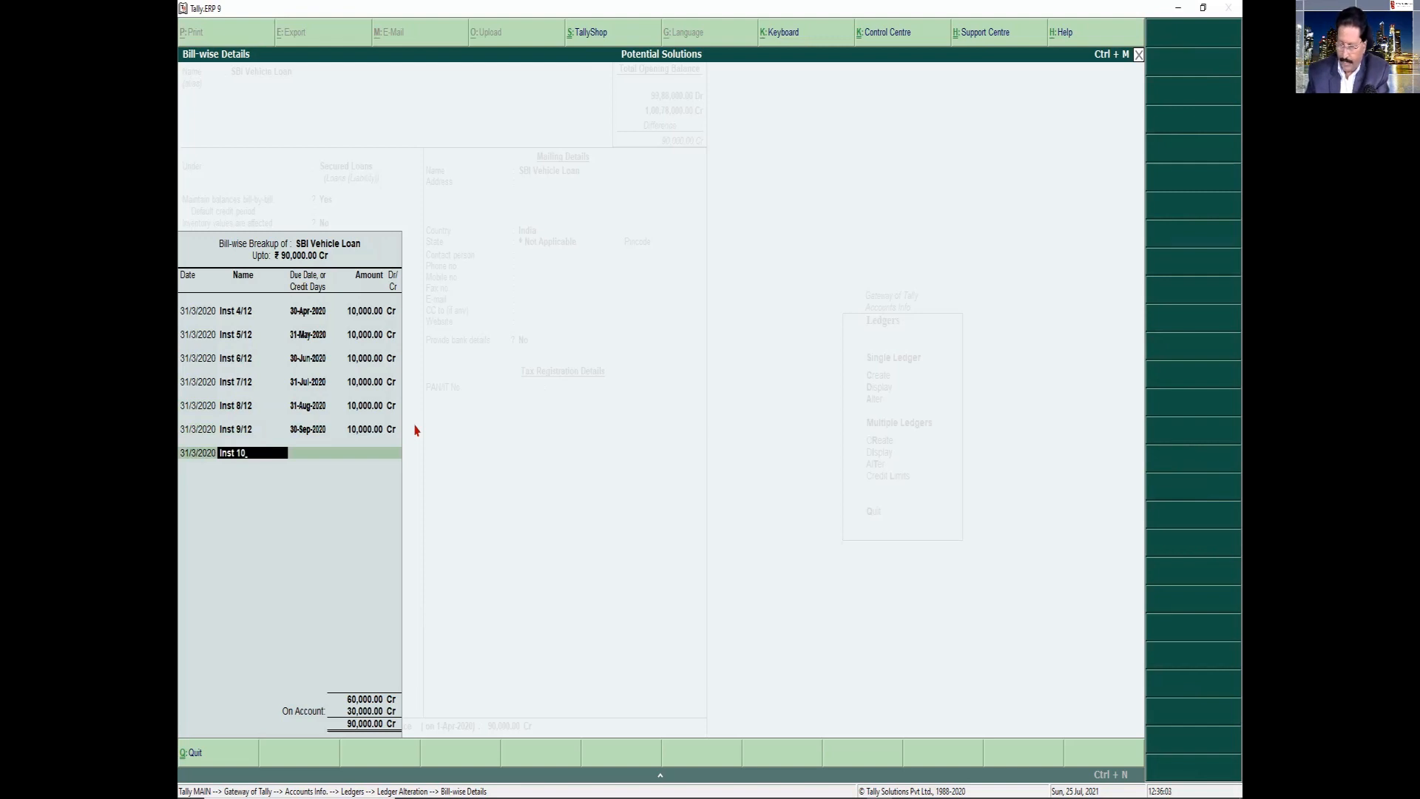
{"action": "type", "text": "/12"}
{"action": "key", "text": "Return"}
{"action": "type", "text": "Oct"}
{"action": "key", "text": "Return"}
{"action": "type", "text": "10,0"}
{"action": "type", "text": "0000"}
{"action": "key", "text": "Return"}
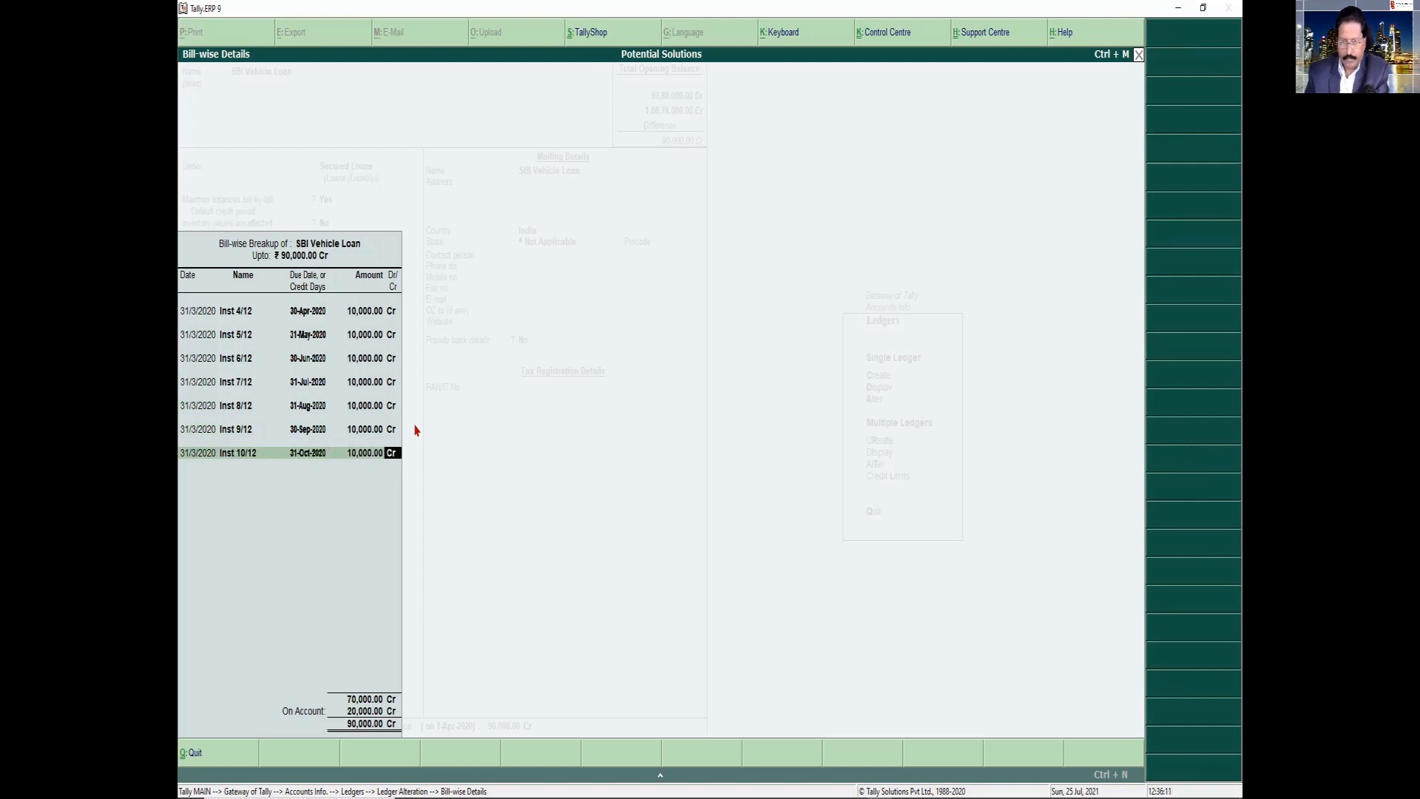
{"action": "key", "text": "Return"}
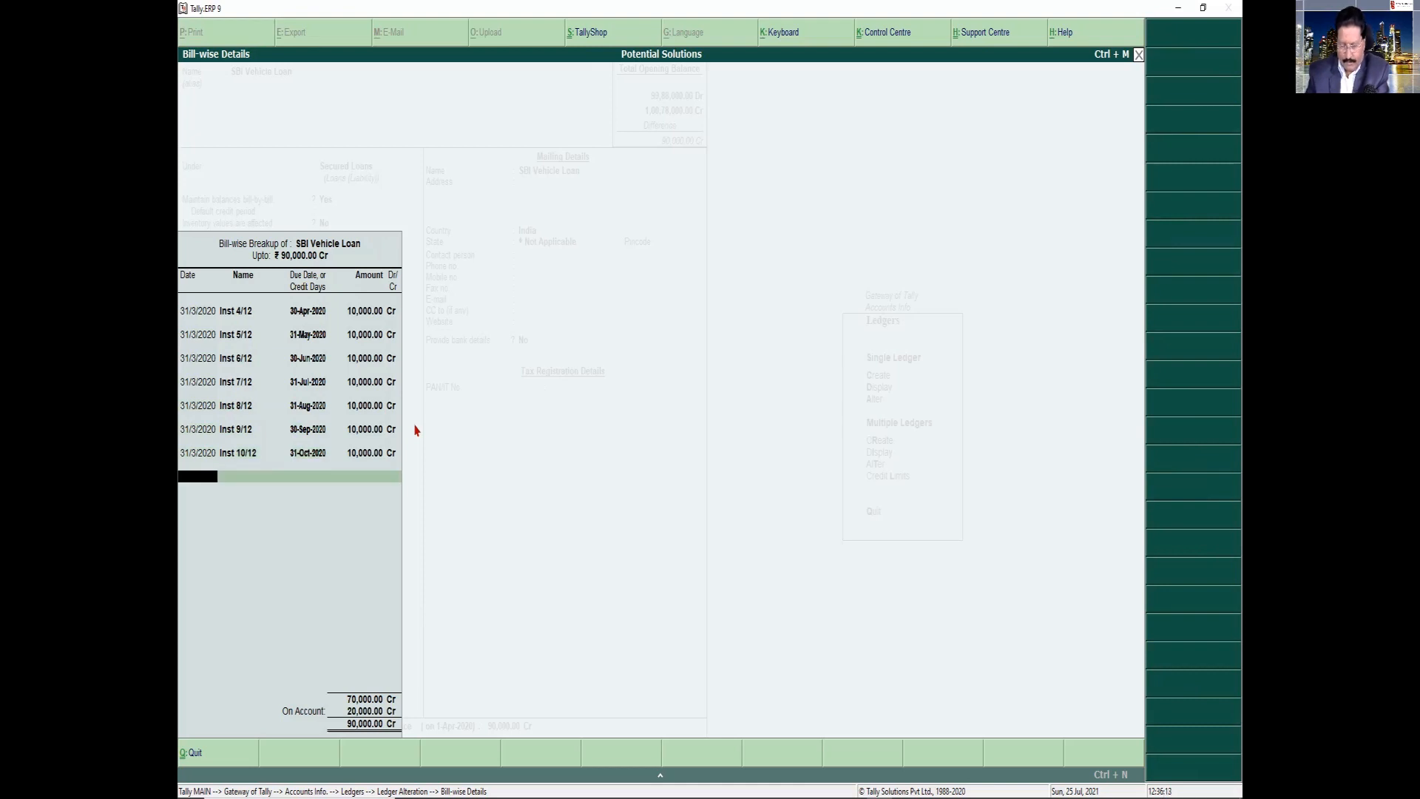
Add an eighth bill-wise entry dated 31/3/2020, named "Inst 11/12", due 30-Nov-2020, for 10,000 Cr
{"action": "key", "text": "Return"}
{"action": "type", "text": "Inst 11/12"}
{"action": "key", "text": "Return"}
{"action": "type", "text": "Na"}
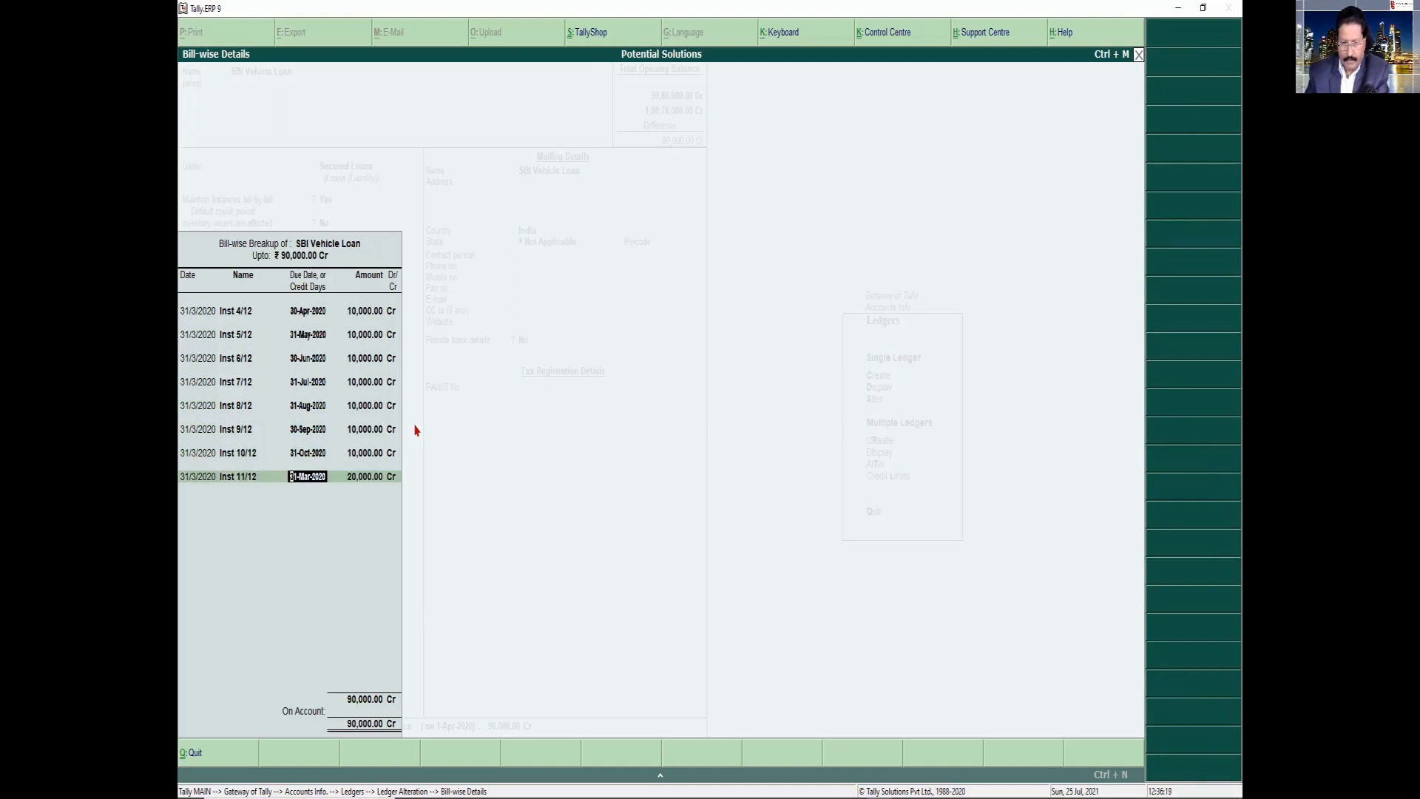
{"action": "key", "text": "Return"}
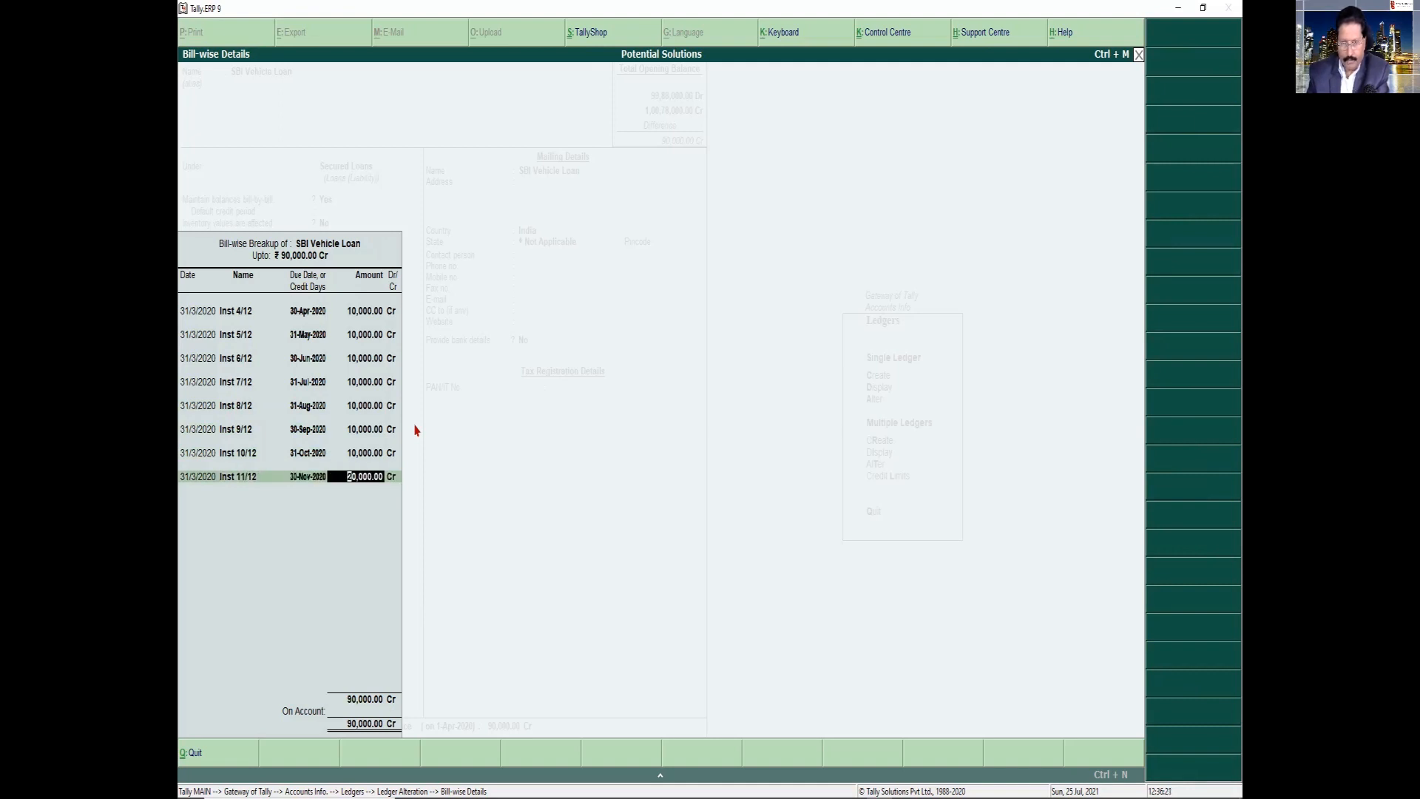
{"action": "type", "text": "10,000"}
{"action": "key", "text": "Return"}
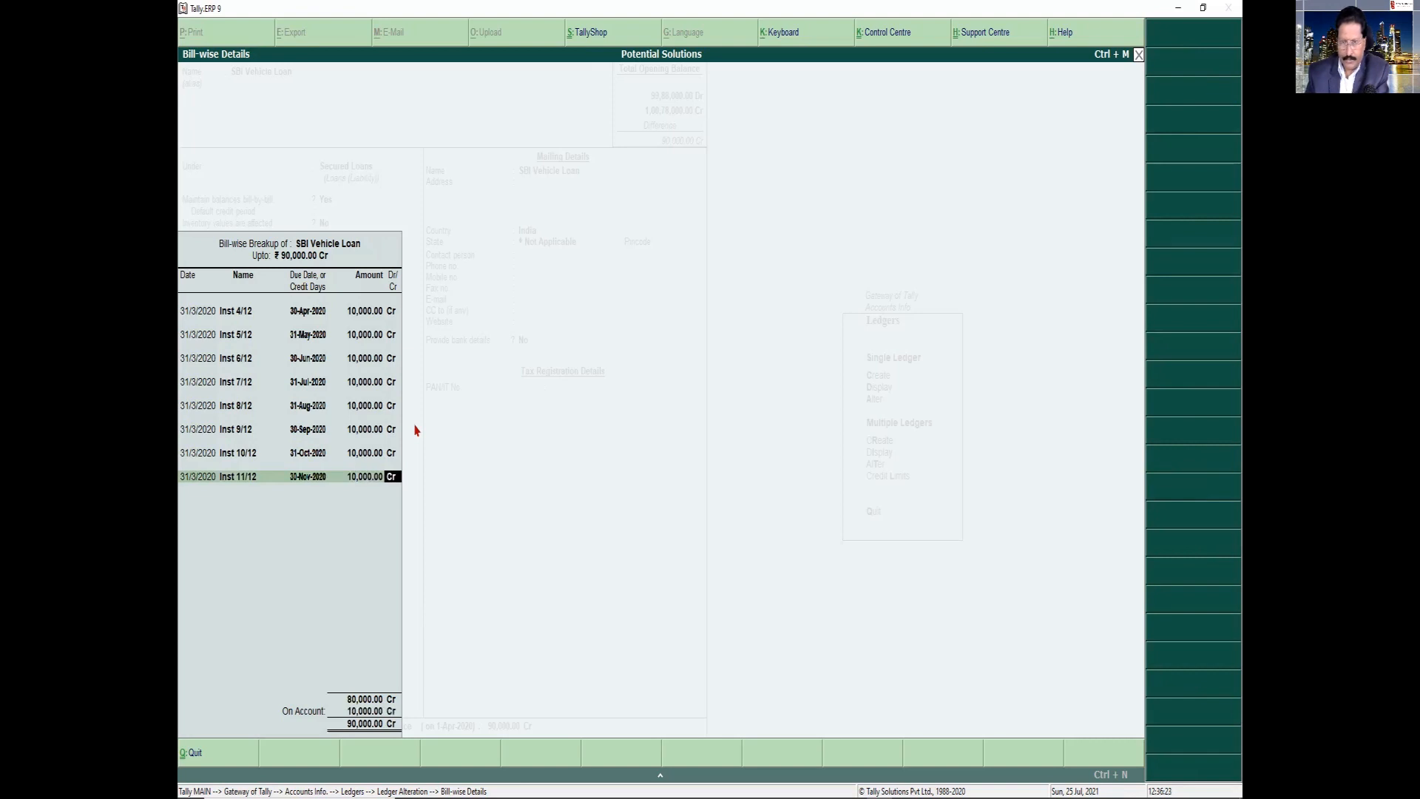
{"action": "key", "text": "Return"}
Add the last bill-wise entry dated 31/3/2020, named "Ins 12/12", due 31-Dec-2020, for 10,000 Cr, and finish the breakup
{"action": "type", "text": "mar"}
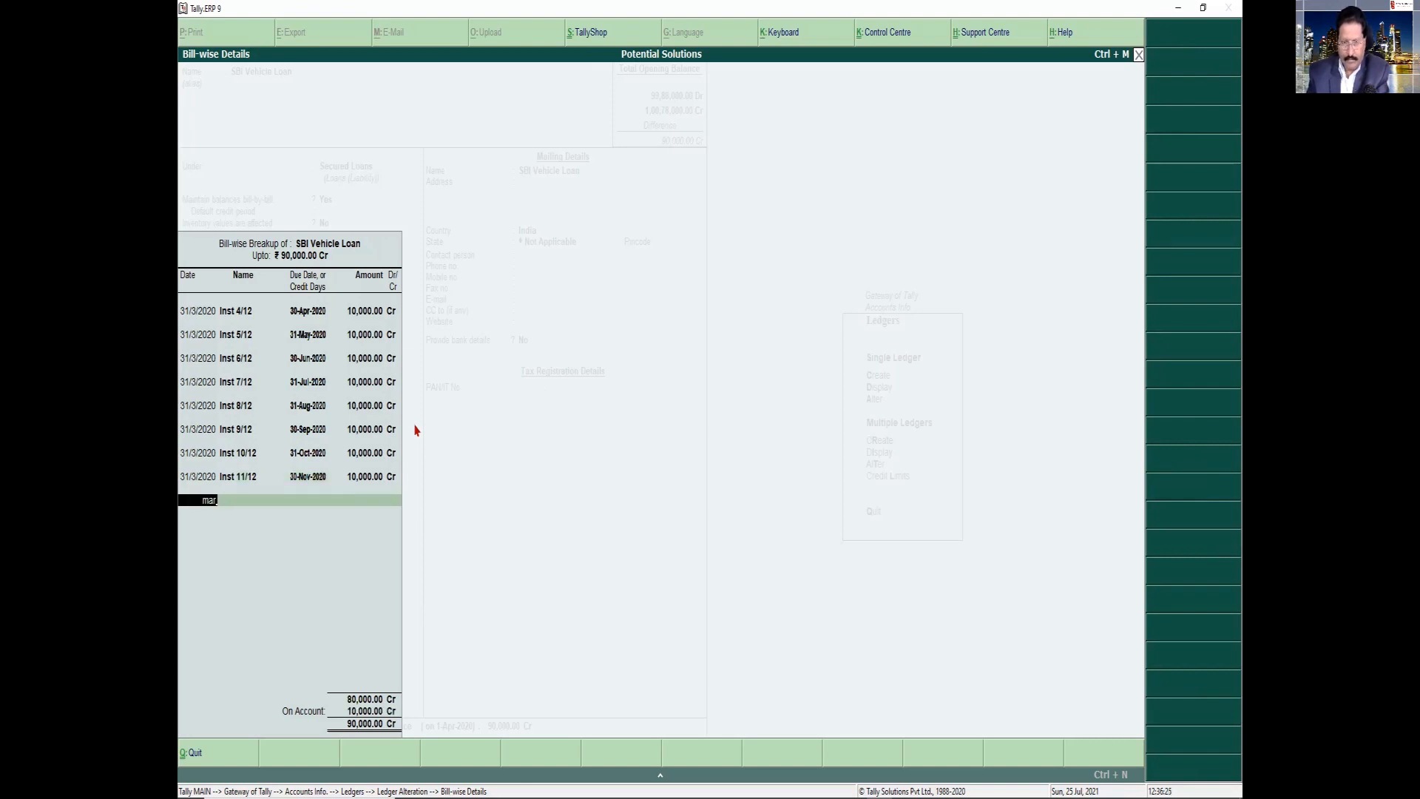
{"action": "key", "text": "Return"}
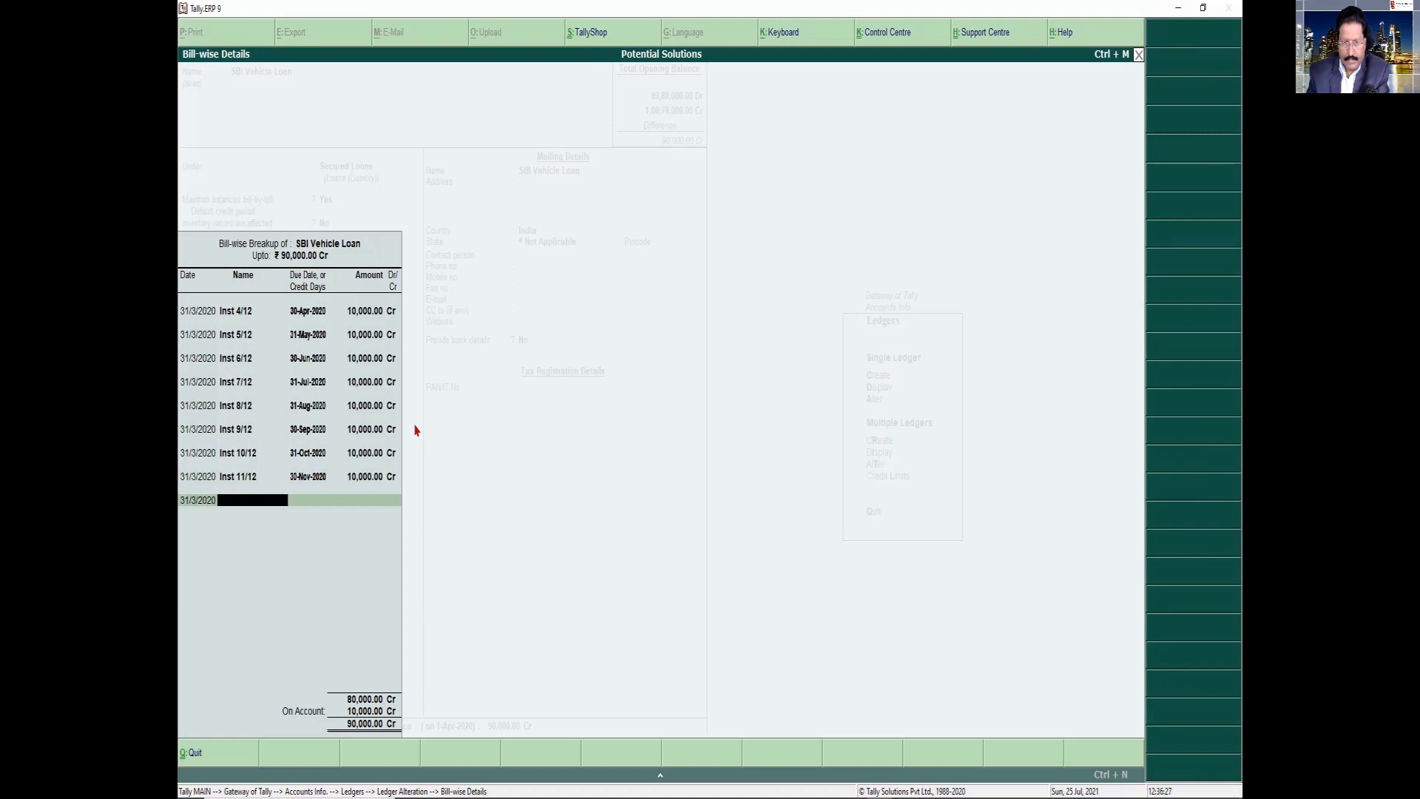
{"action": "type", "text": "Ins 12/12"}
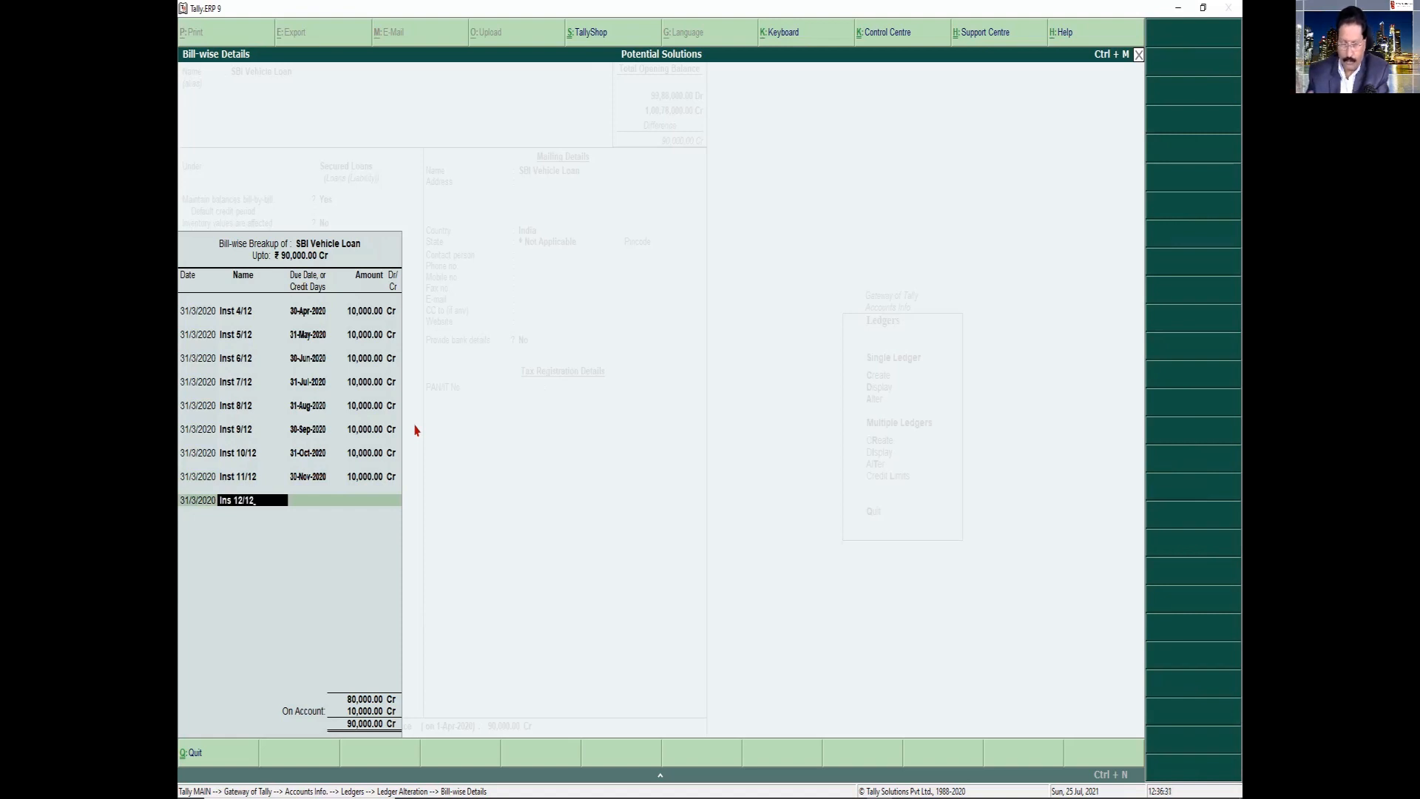
{"action": "key", "text": "Return"}
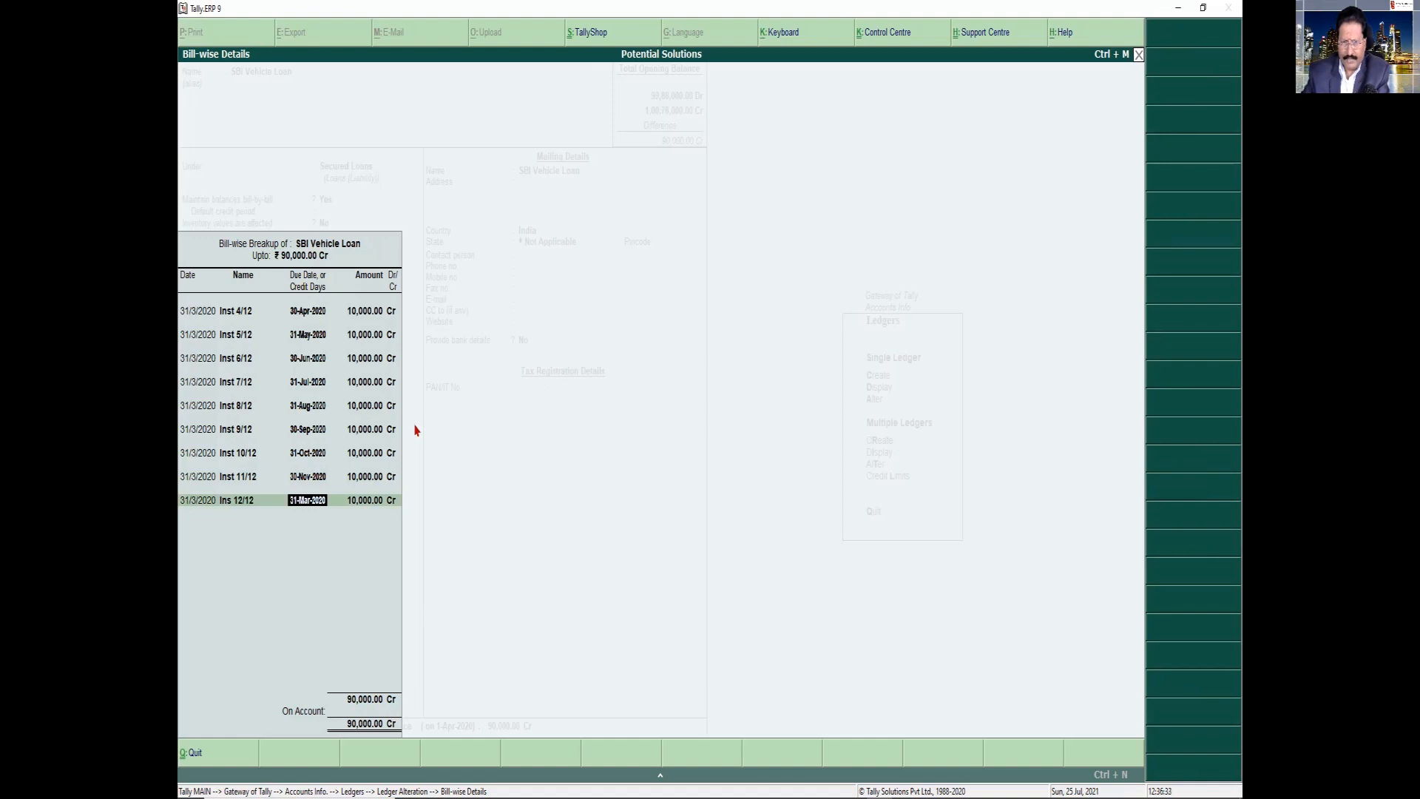
{"action": "type", "text": "31-12-2020"}
{"action": "key", "text": "Return"}
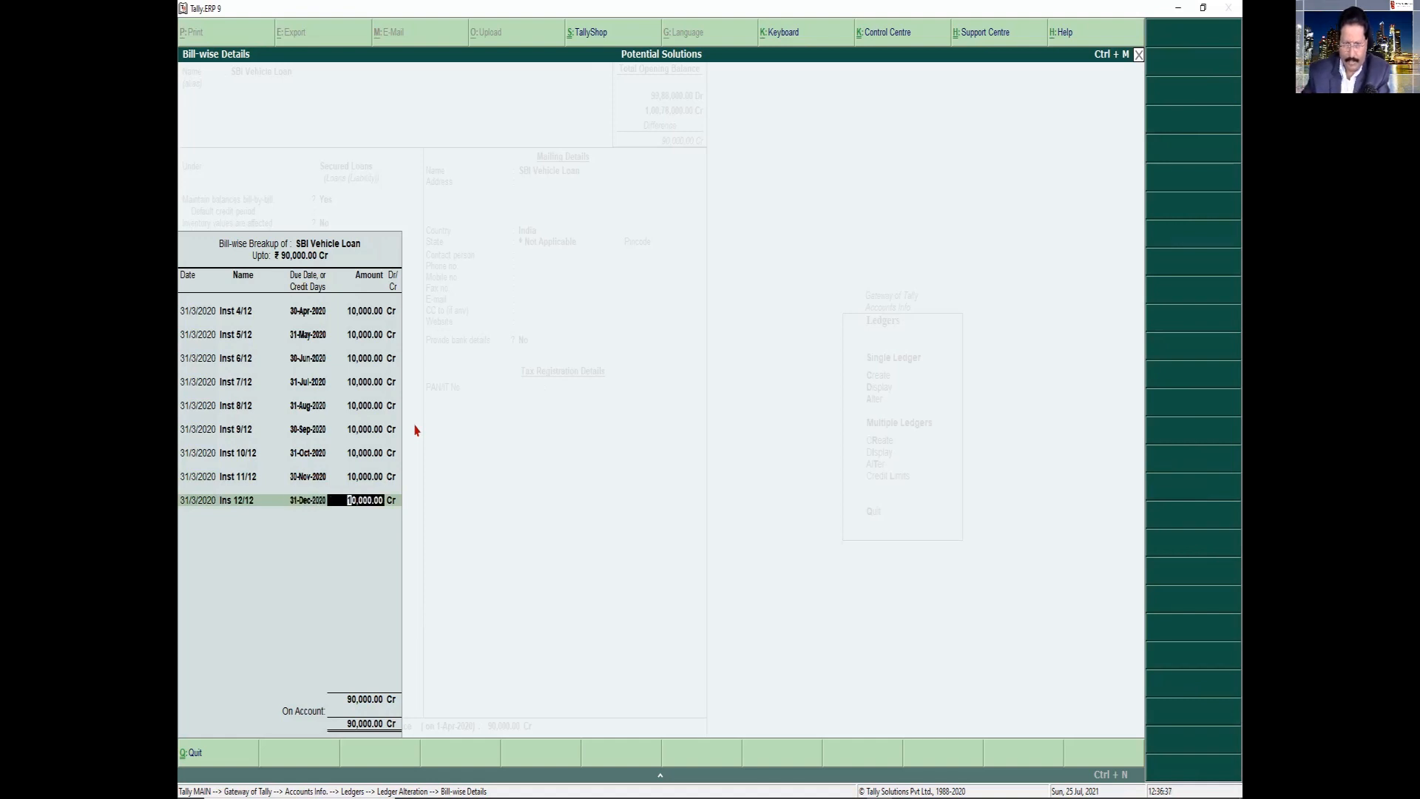
{"action": "key", "text": "Return"}
{"action": "key", "text": "Return"}
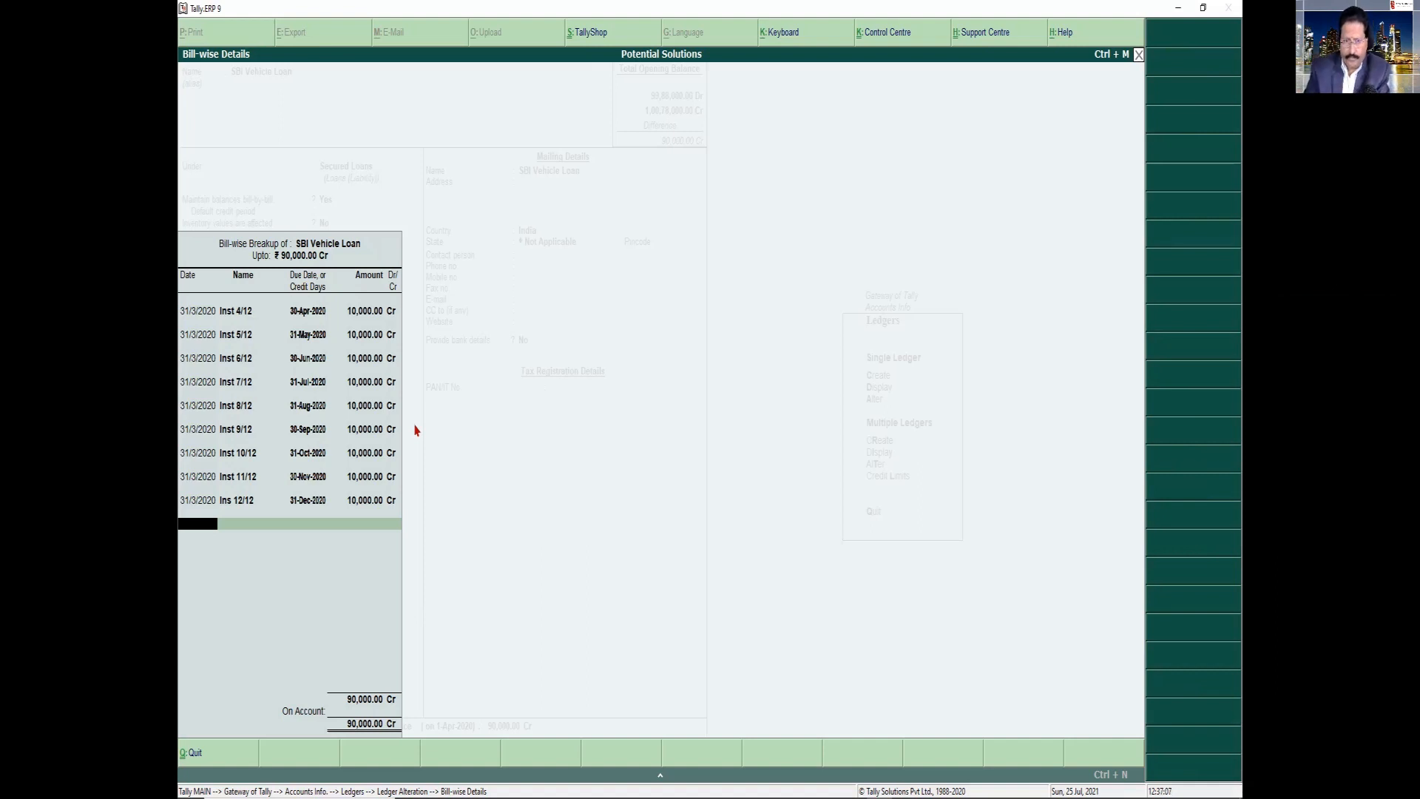
{"action": "key", "text": "Return"}
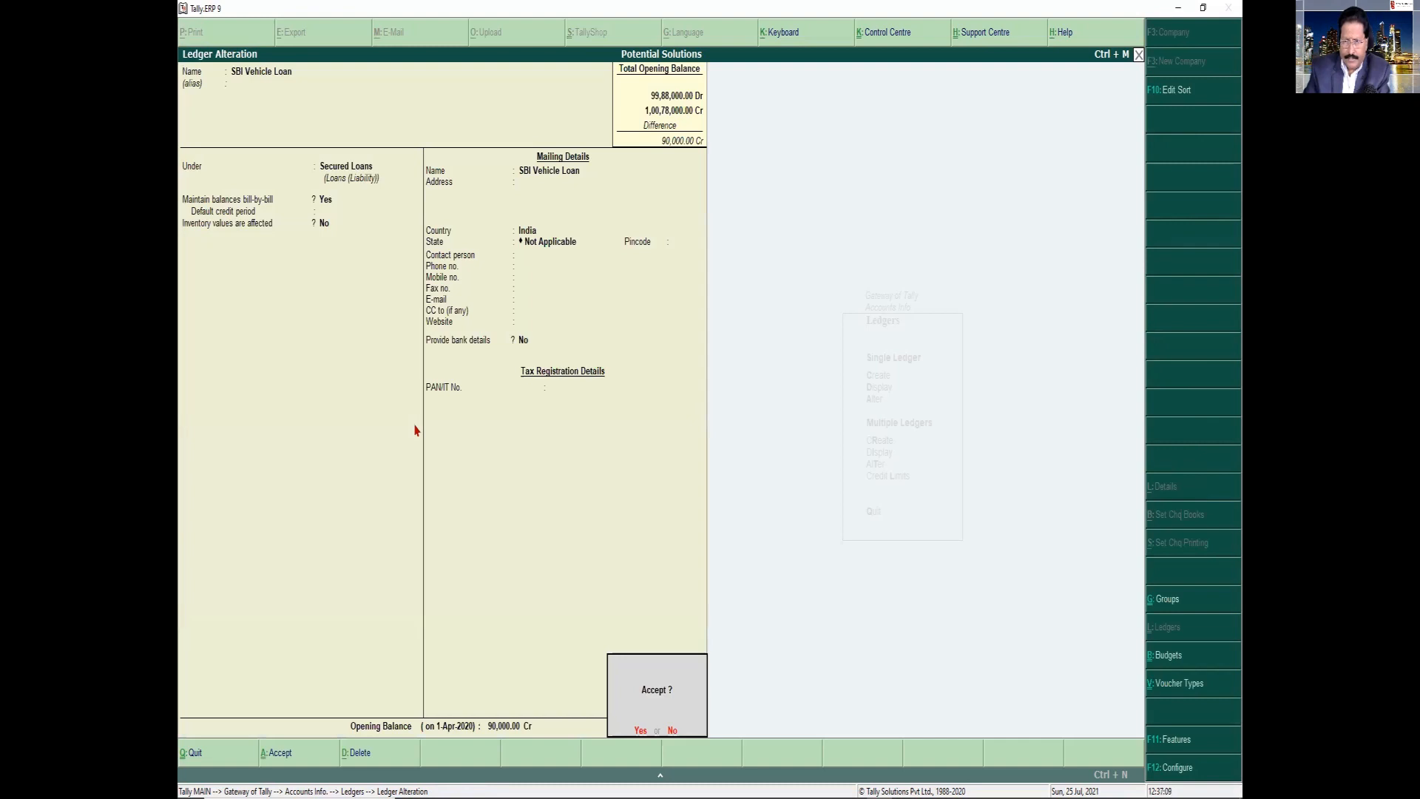
Save the altered SBI Vehicle Loan ledger and return to the Gateway of Tally
{"action": "key", "text": "Return"}
{"action": "key", "text": "Escape"}
{"action": "key", "text": "Escape"}
{"action": "key", "text": "Escape"}
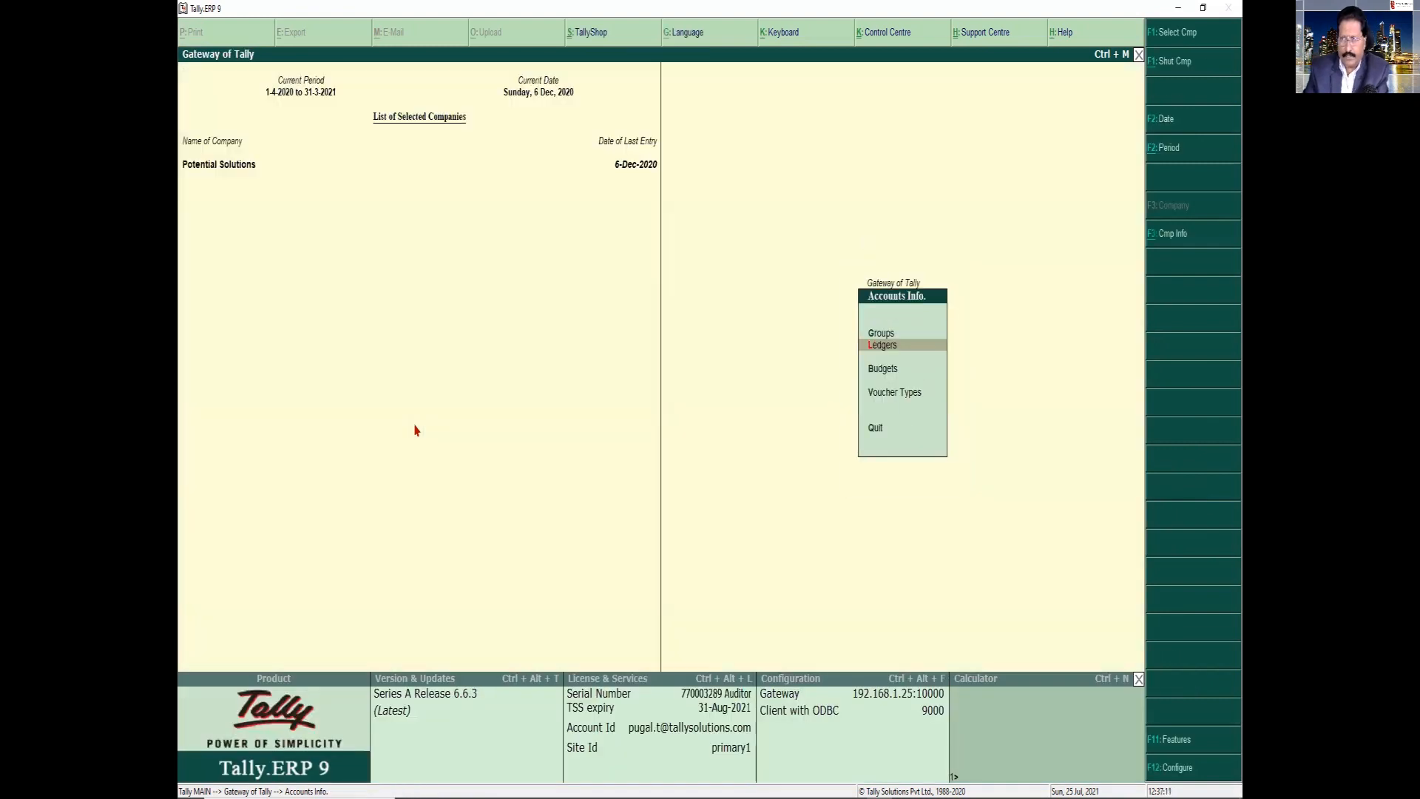
Display the ledger outstandings report for SBI Vehicle Loan
{"action": "key", "text": "d"}
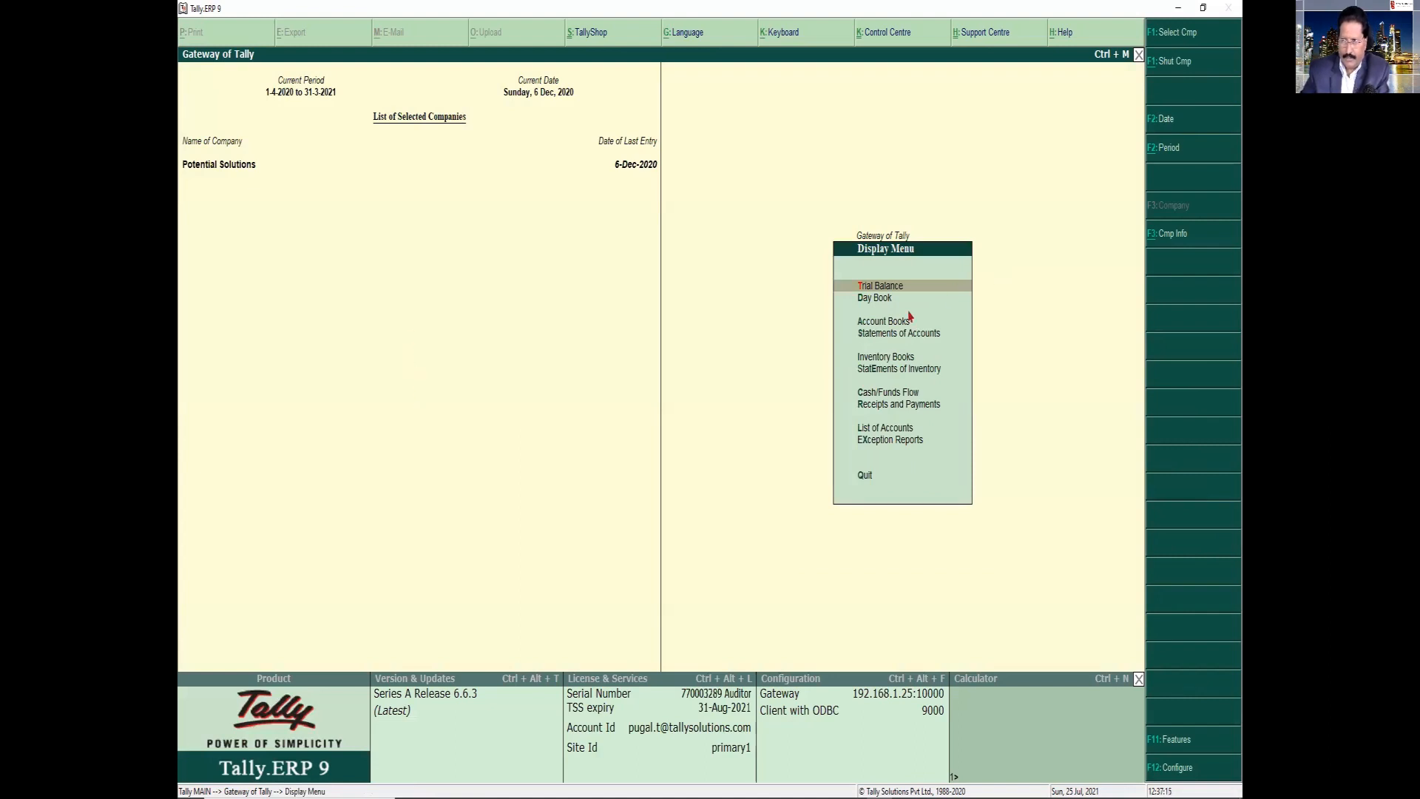
{"action": "left_click", "coordinate": [863, 334]}
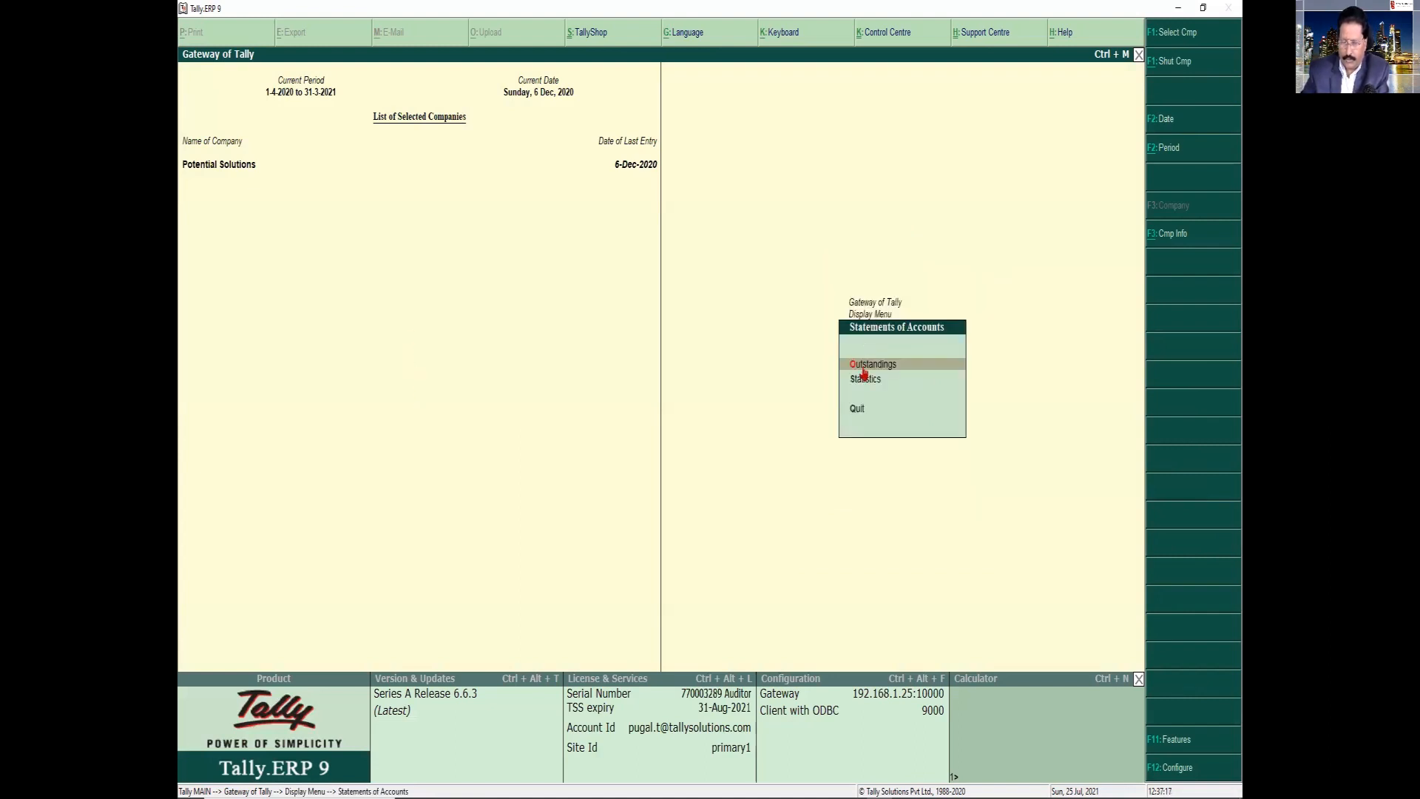
{"action": "left_click", "coordinate": [862, 368]}
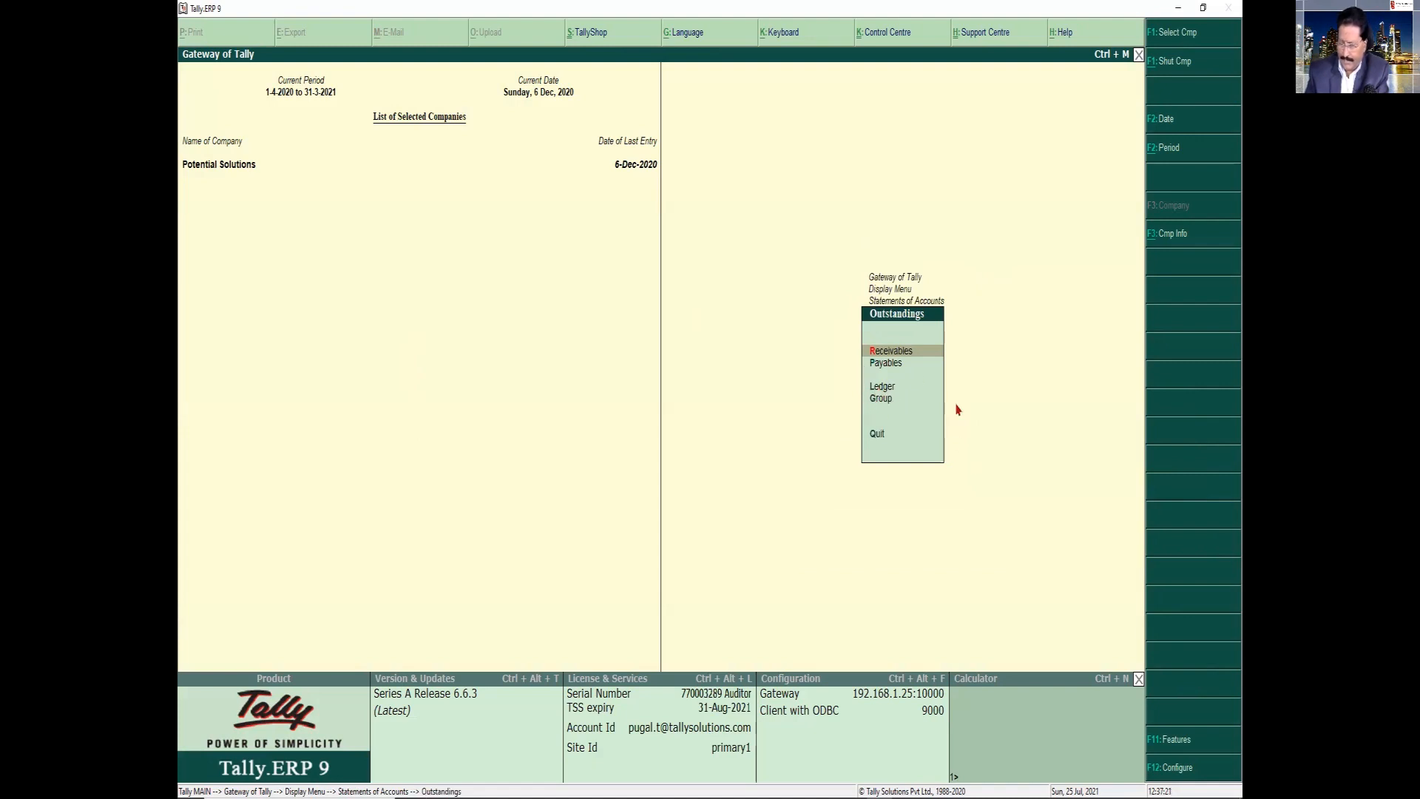
{"action": "key", "text": "Down"}
{"action": "key", "text": "Down"}
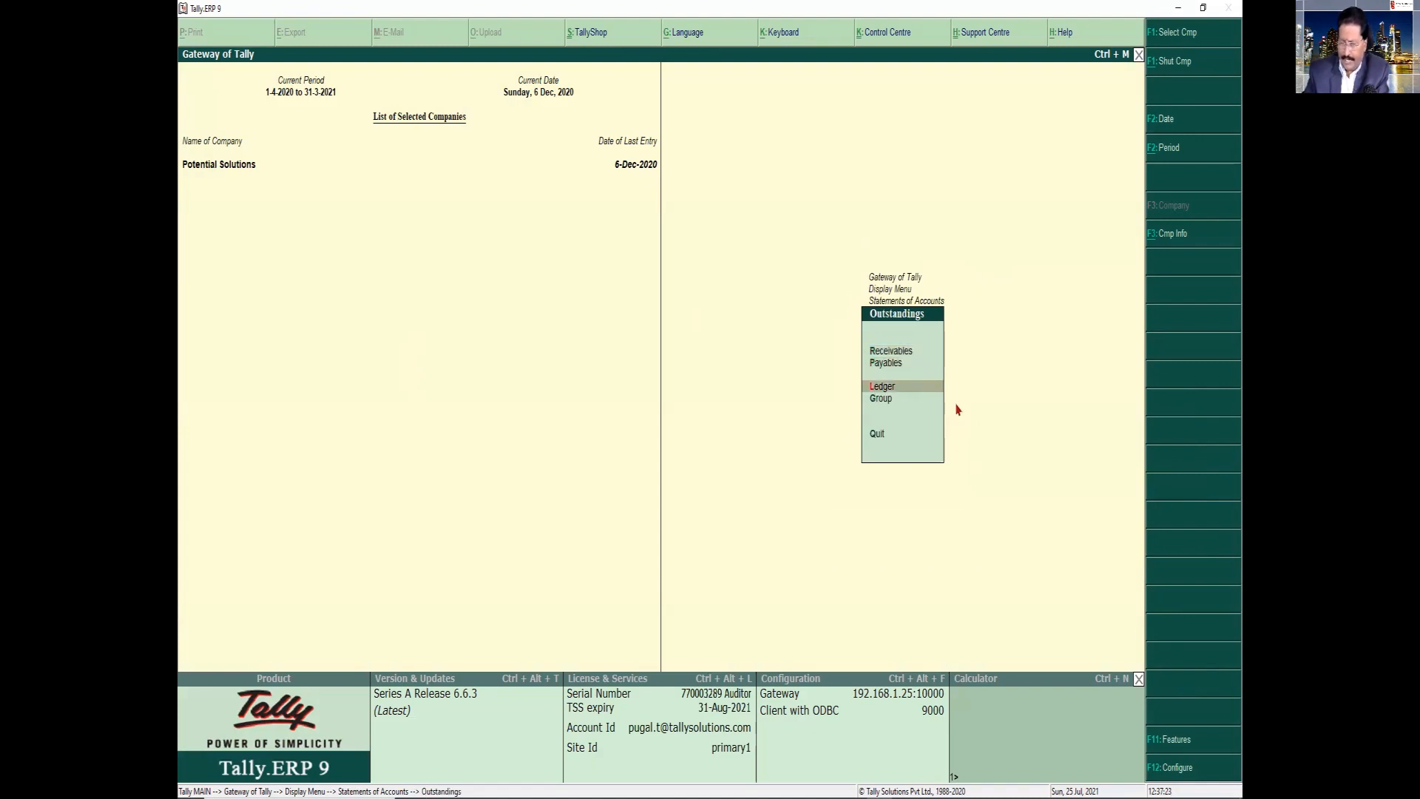
{"action": "key", "text": "Return"}
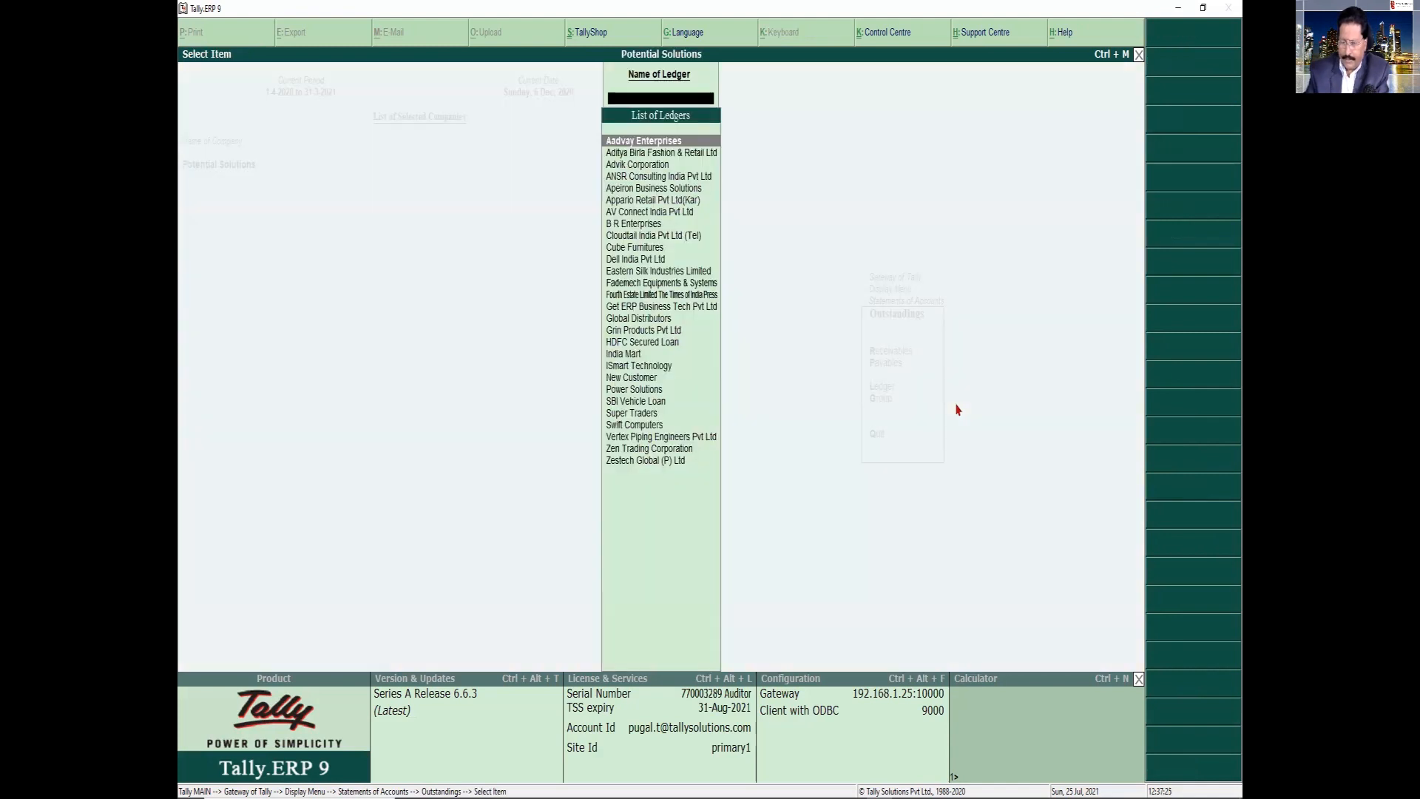
{"action": "type", "text": "Sbi"}
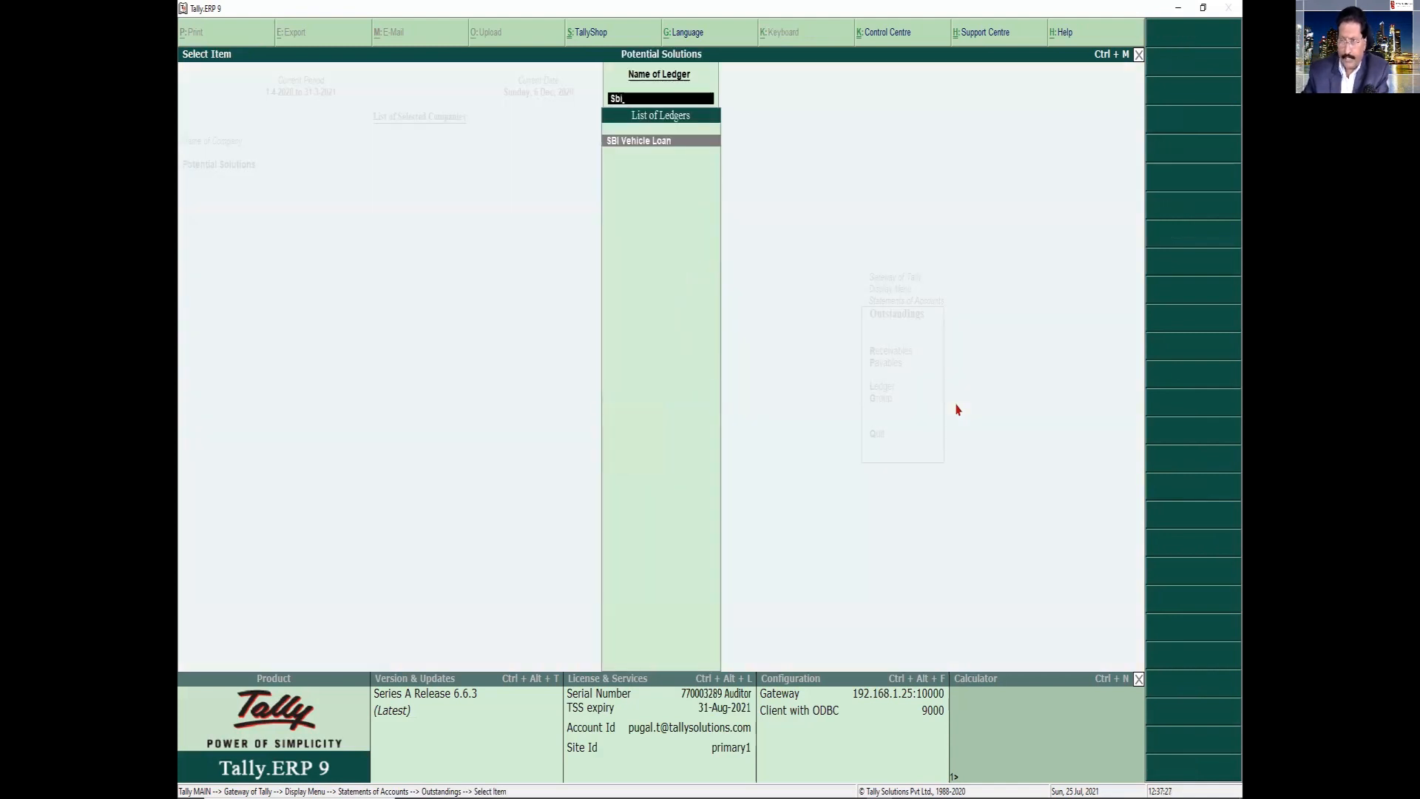
{"action": "key", "text": "Return"}
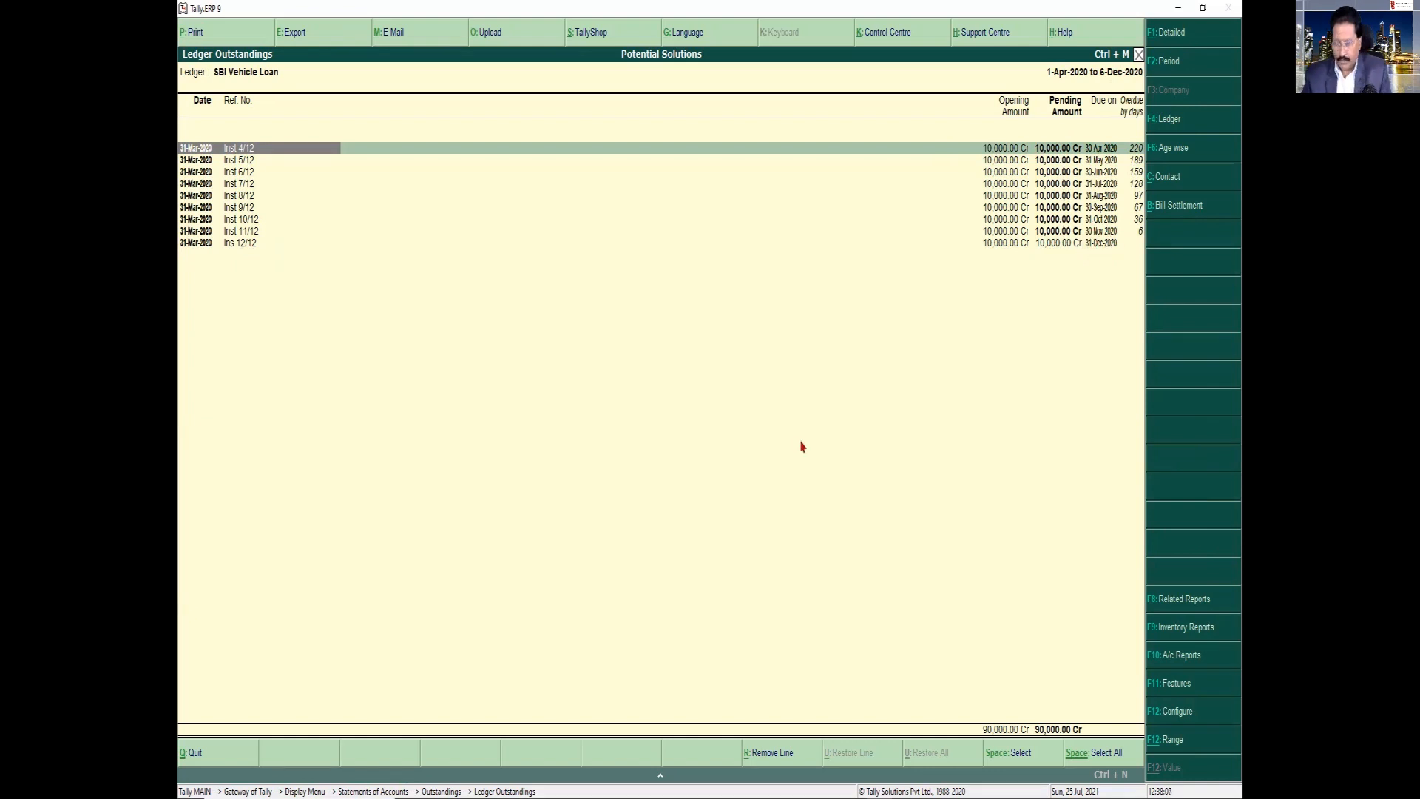
Change the outstandings report period to 1-Apr-2020 through 30-Apr-2020
{"action": "key", "text": "F2"}
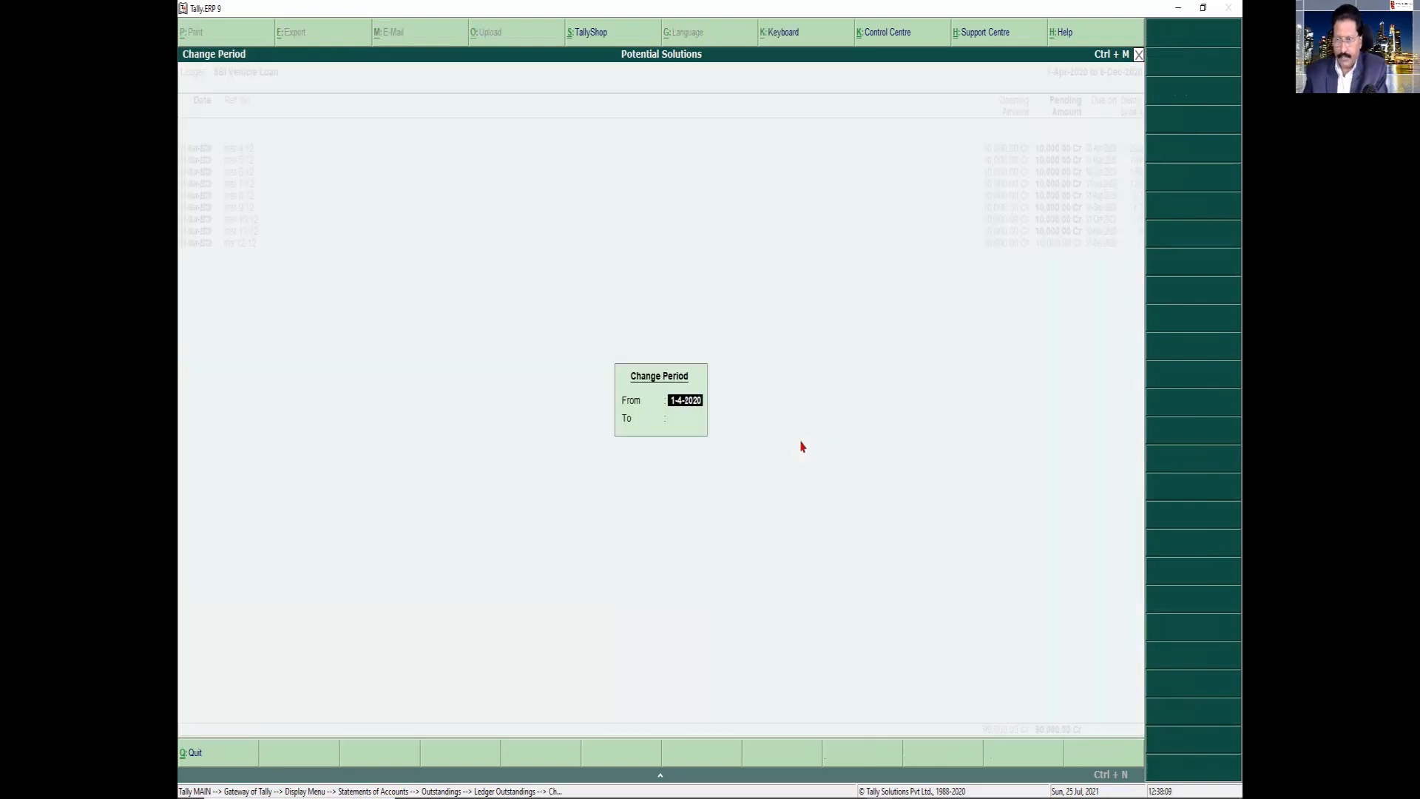
{"action": "key", "text": "Return"}
{"action": "type", "text": "apr"}
{"action": "key", "text": "Return"}
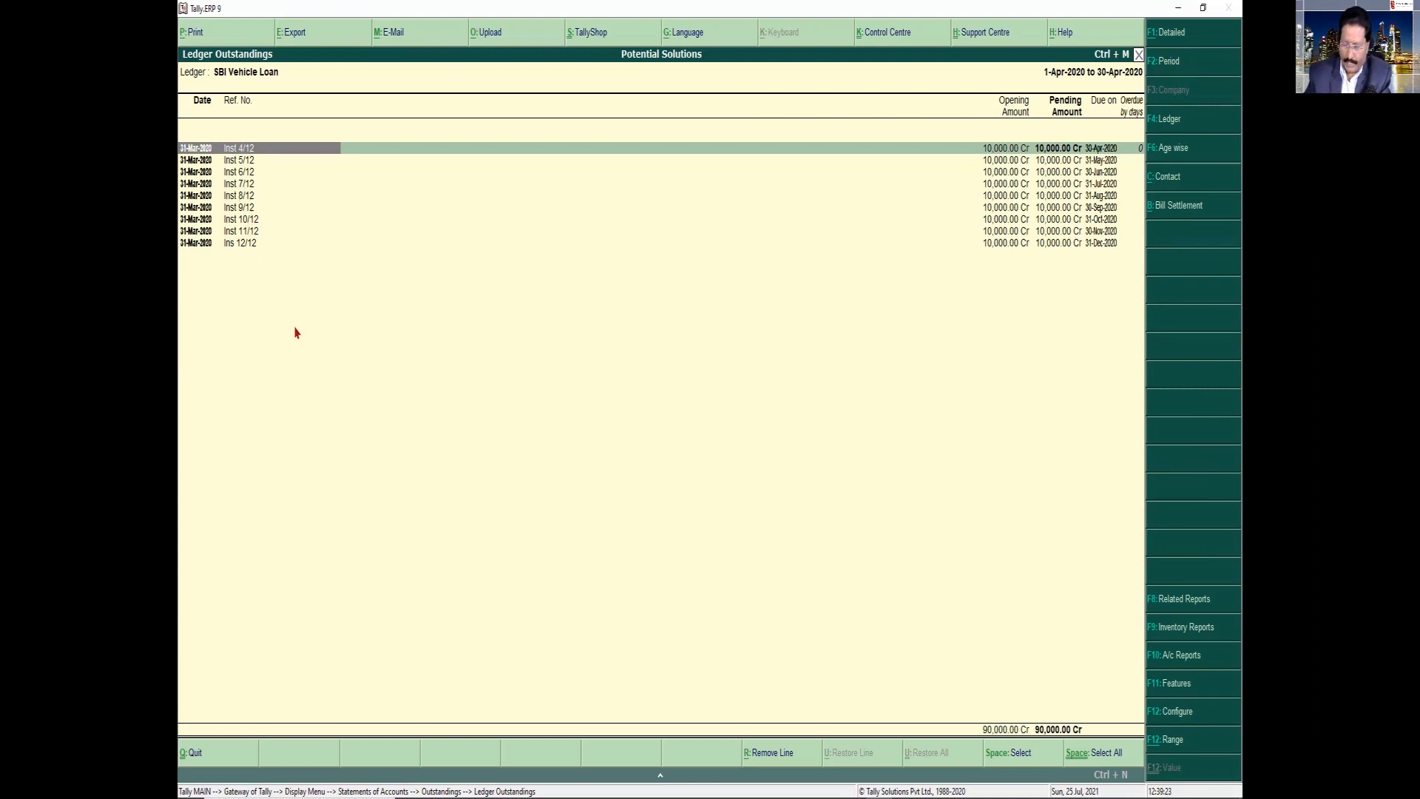
Switch to TallyPrime and start creating a ledger named "SBI Vehicle Loan" without an alias
{"action": "key", "text": "alt+Tab"}
{"action": "key", "text": "alt+Tab"}
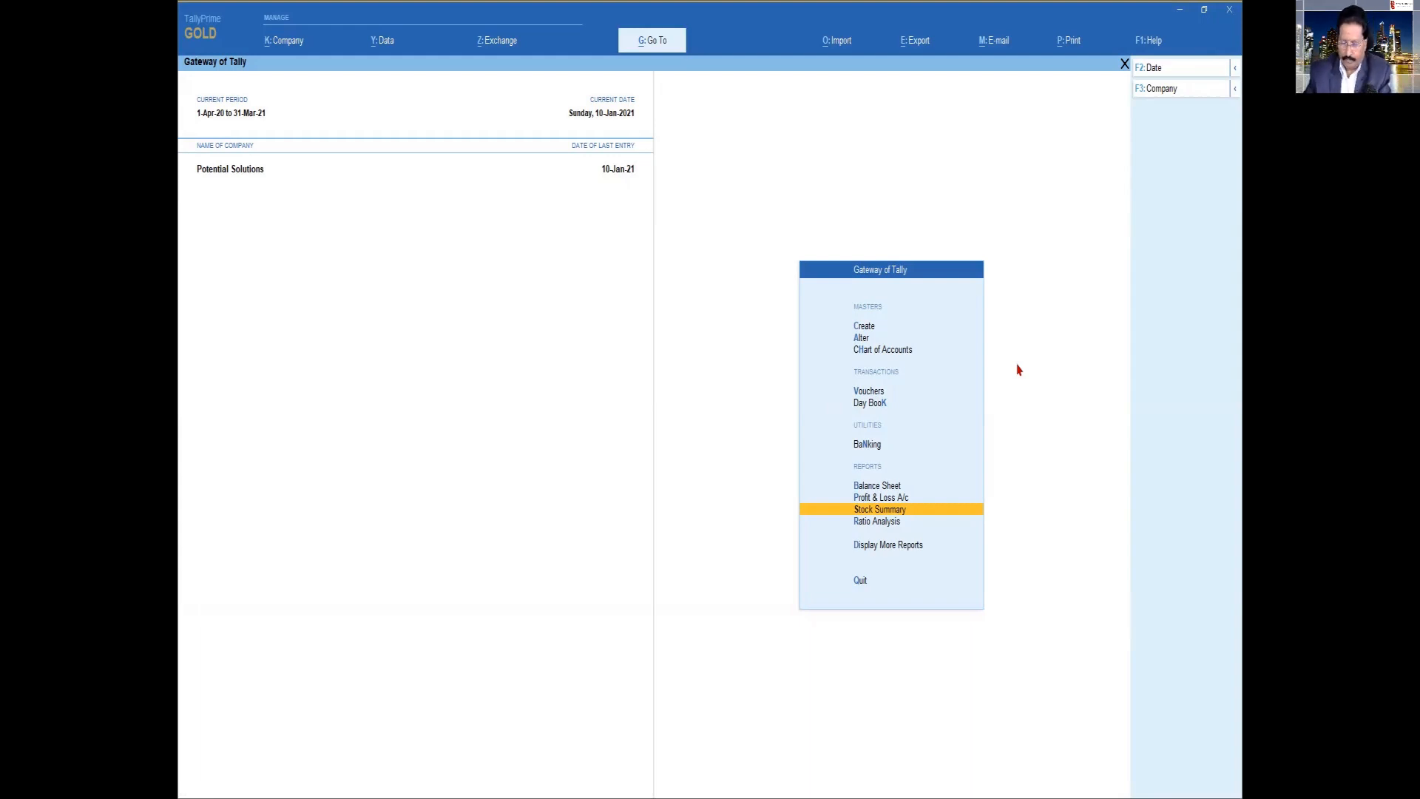
{"action": "key", "text": "Up"}
{"action": "key", "text": "Up"}
{"action": "key", "text": "Up"}
{"action": "key", "text": "Up"}
{"action": "key", "text": "Up"}
{"action": "key", "text": "Up"}
{"action": "key", "text": "Up"}
{"action": "key", "text": "Up"}
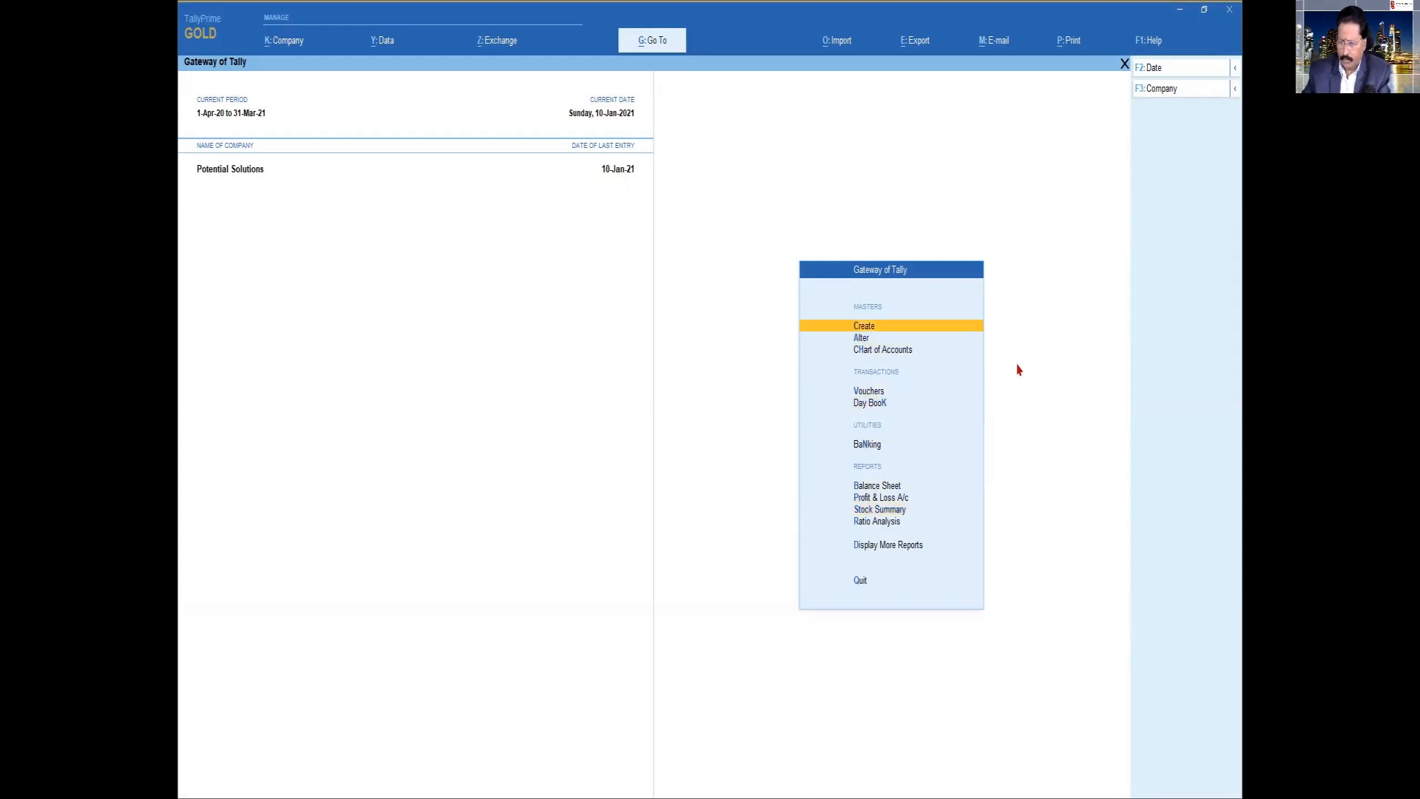
{"action": "key", "text": "Return"}
{"action": "key", "text": "Down"}
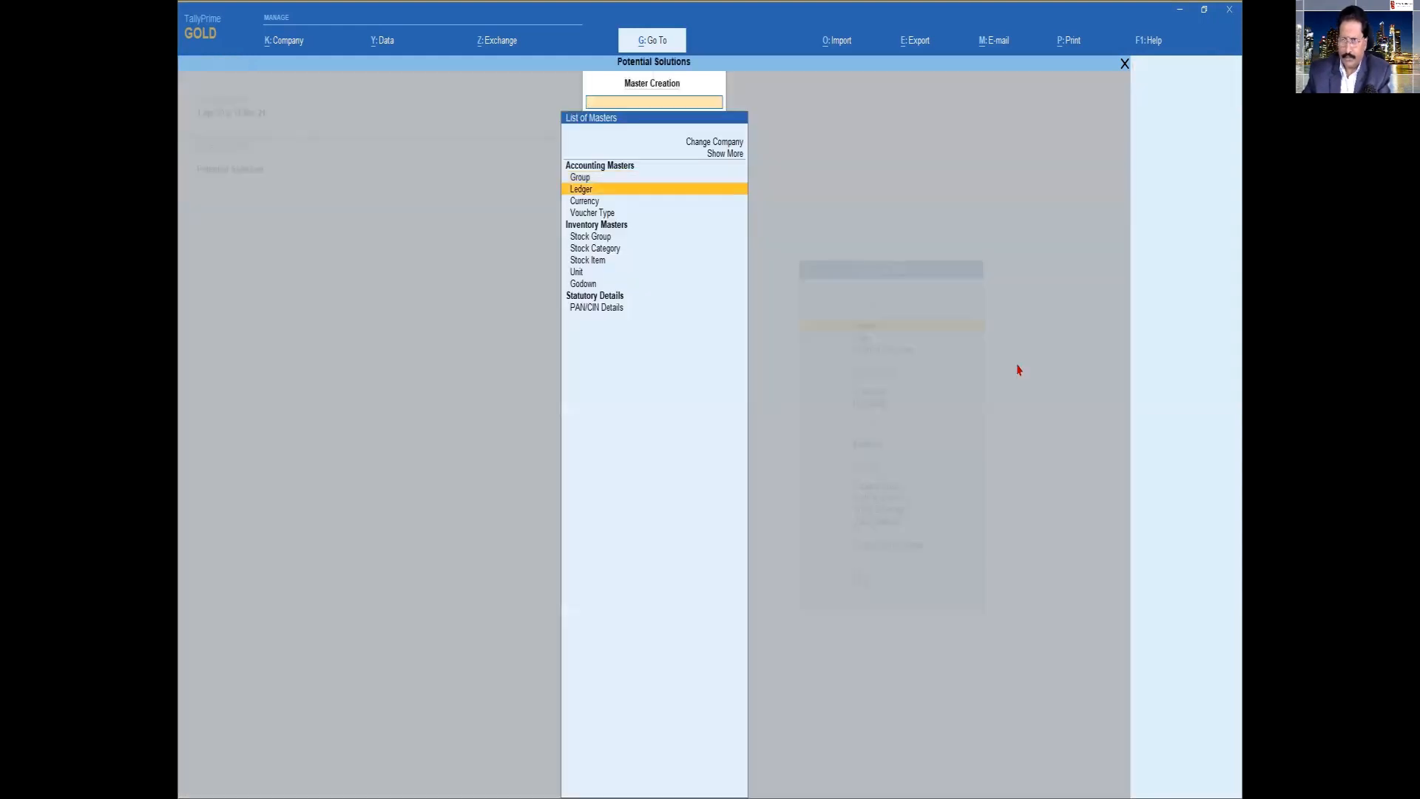
{"action": "key", "text": "Return"}
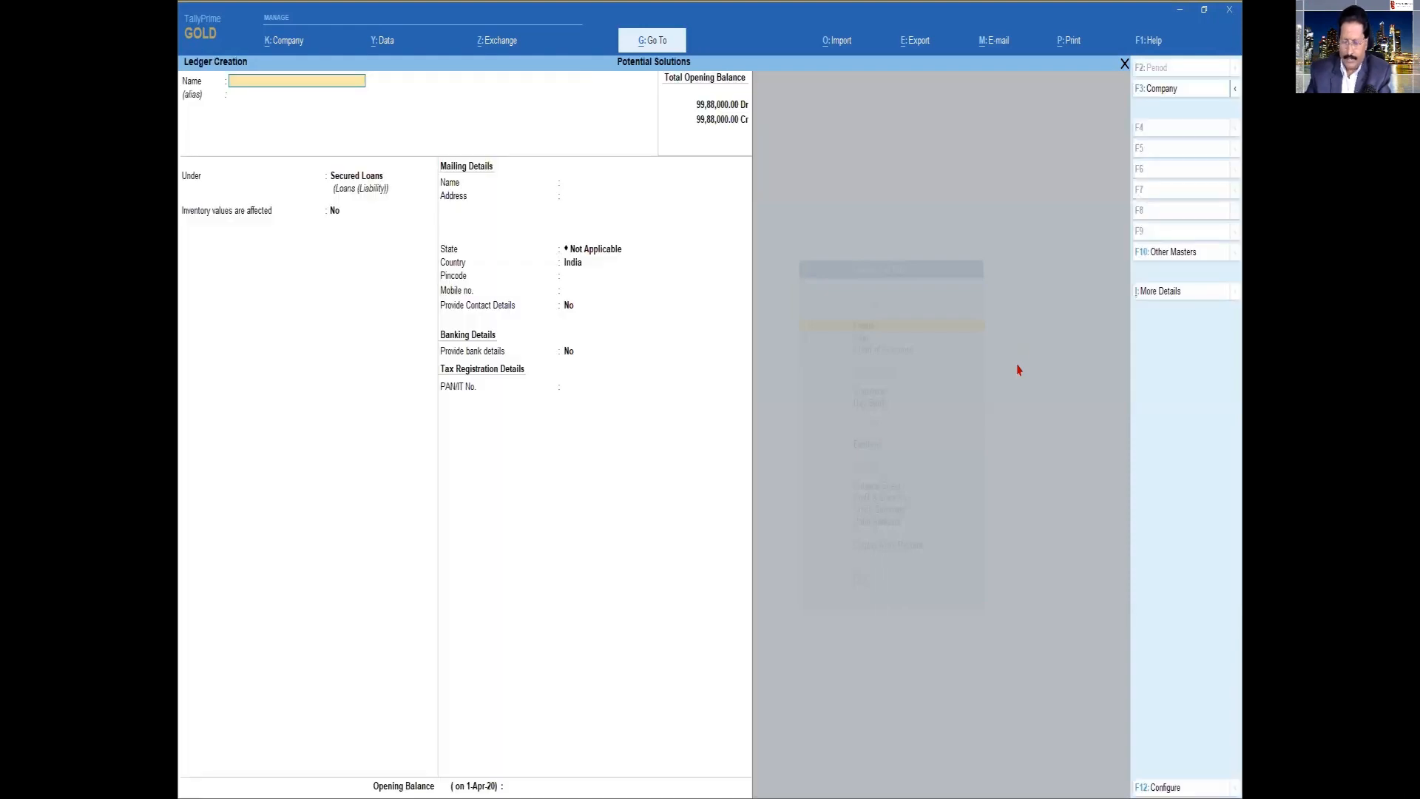
{"action": "type", "text": "SBI Vehicle Loan"}
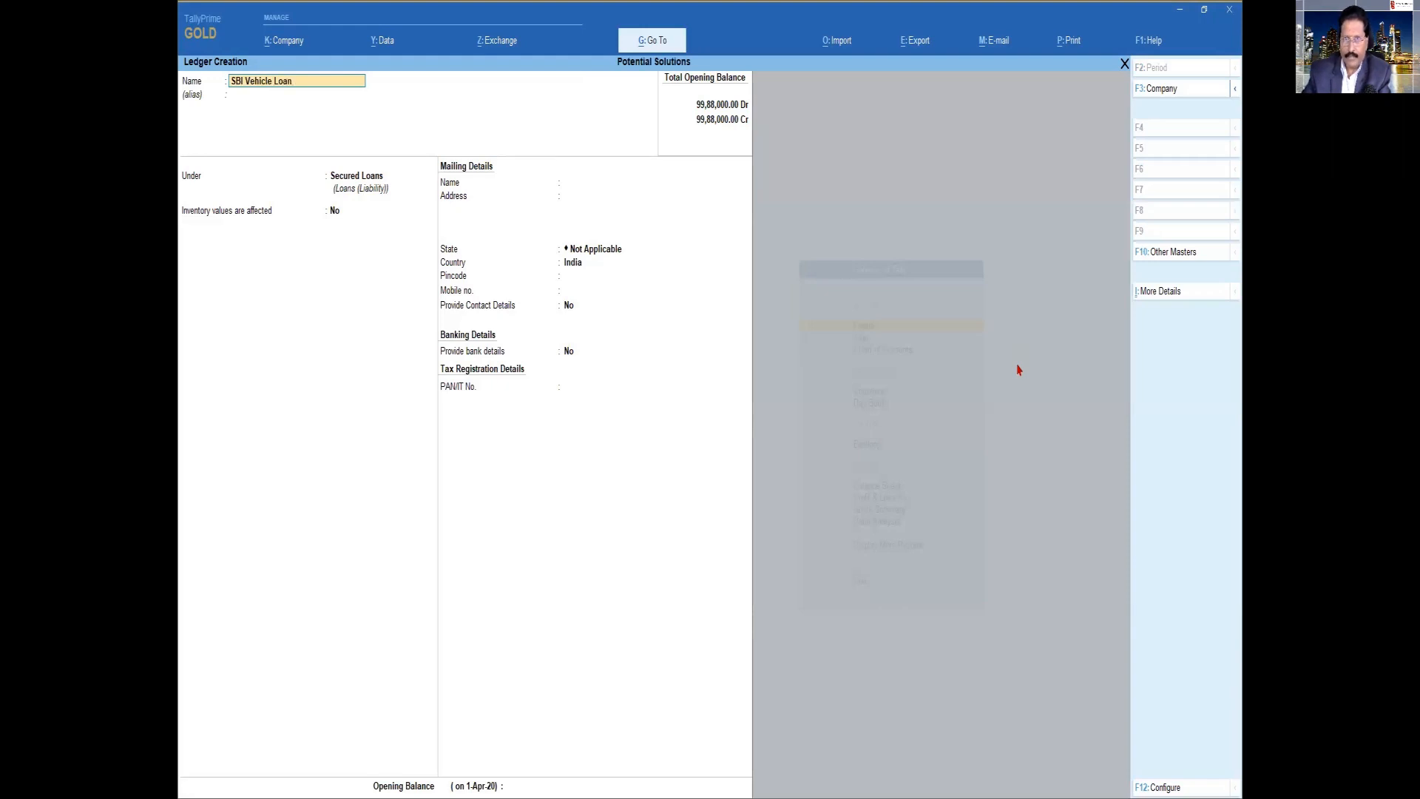
{"action": "key", "text": "Return"}
{"action": "key", "text": "Return"}
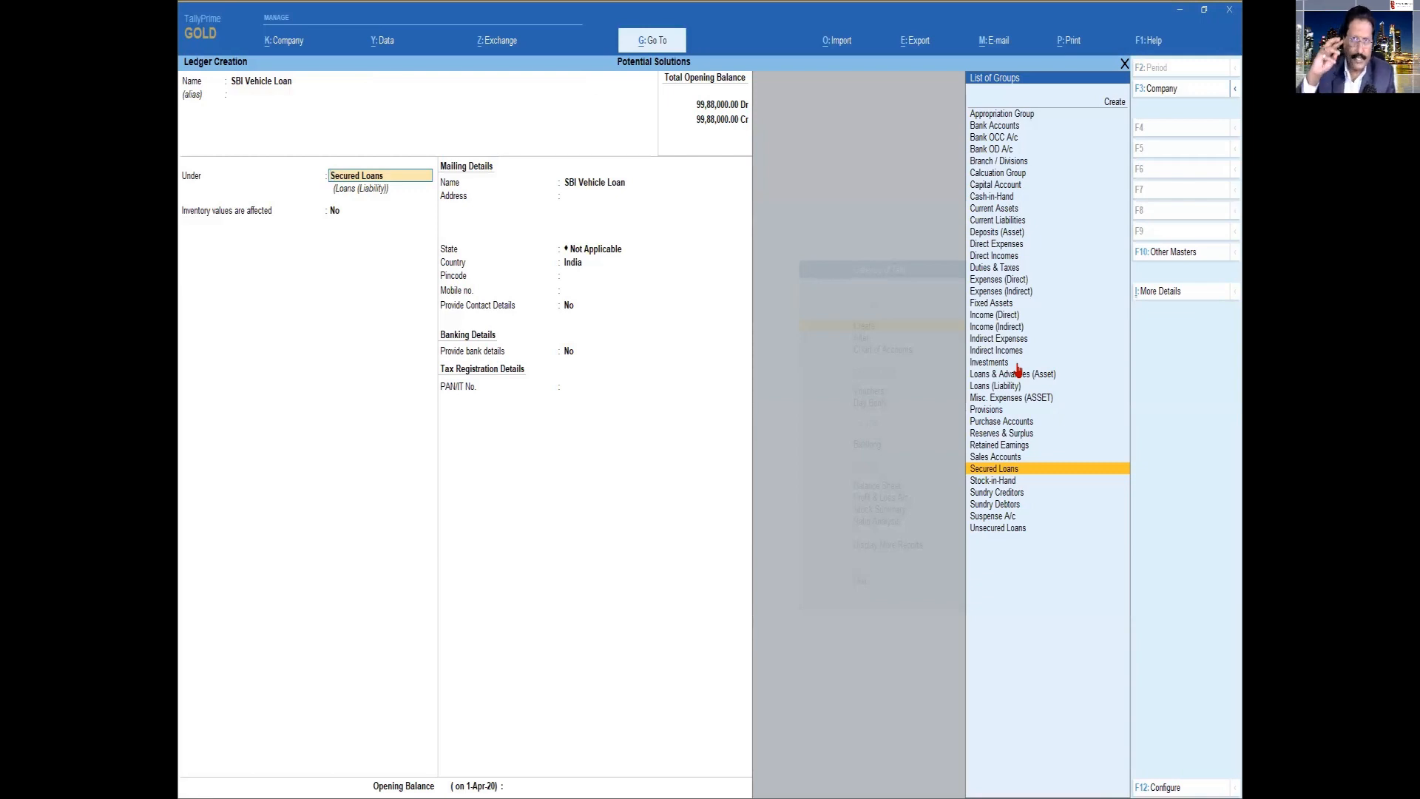
Check the Enable Bill-wise entry option in the company features and accept the settings
{"action": "key", "text": "F11"}
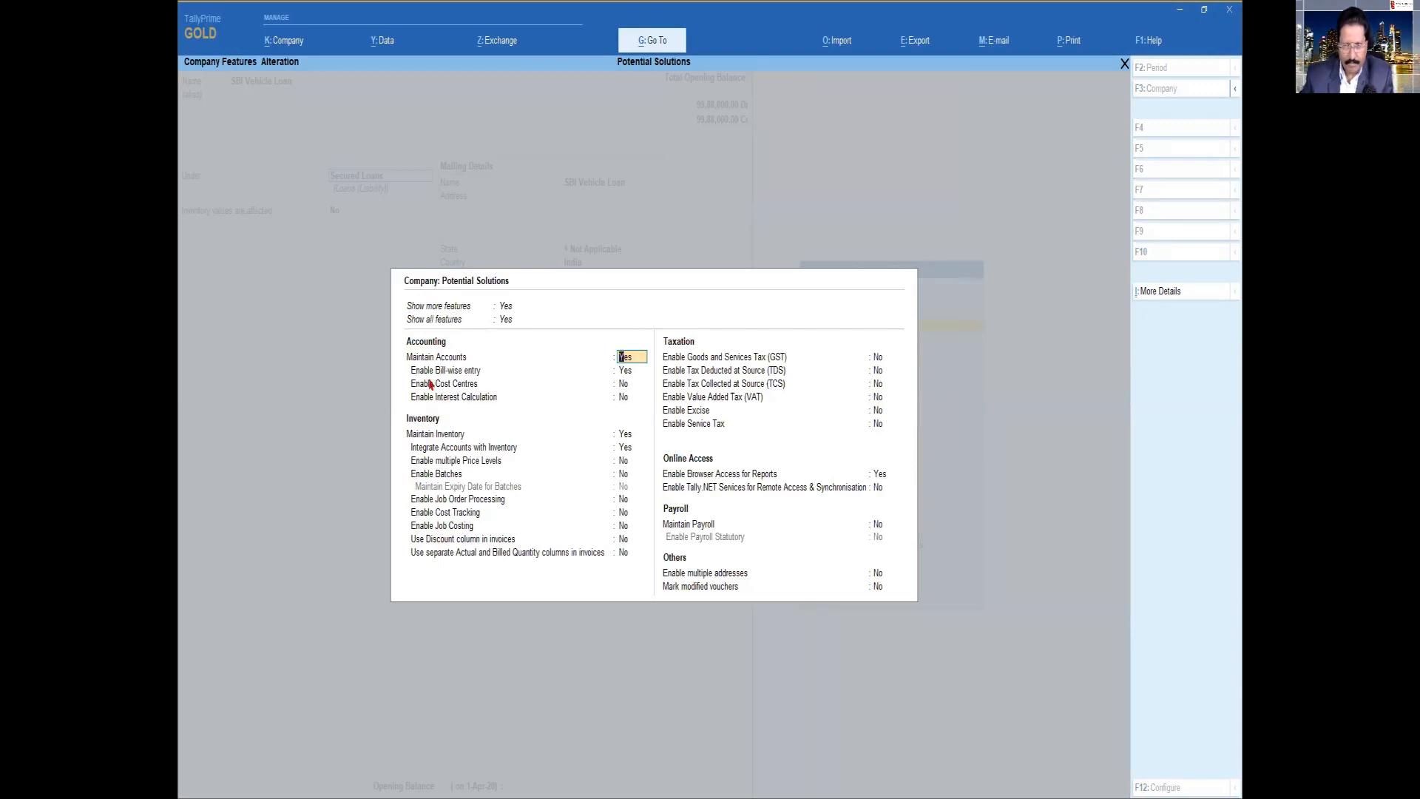
{"action": "left_click", "coordinate": [627, 370]}
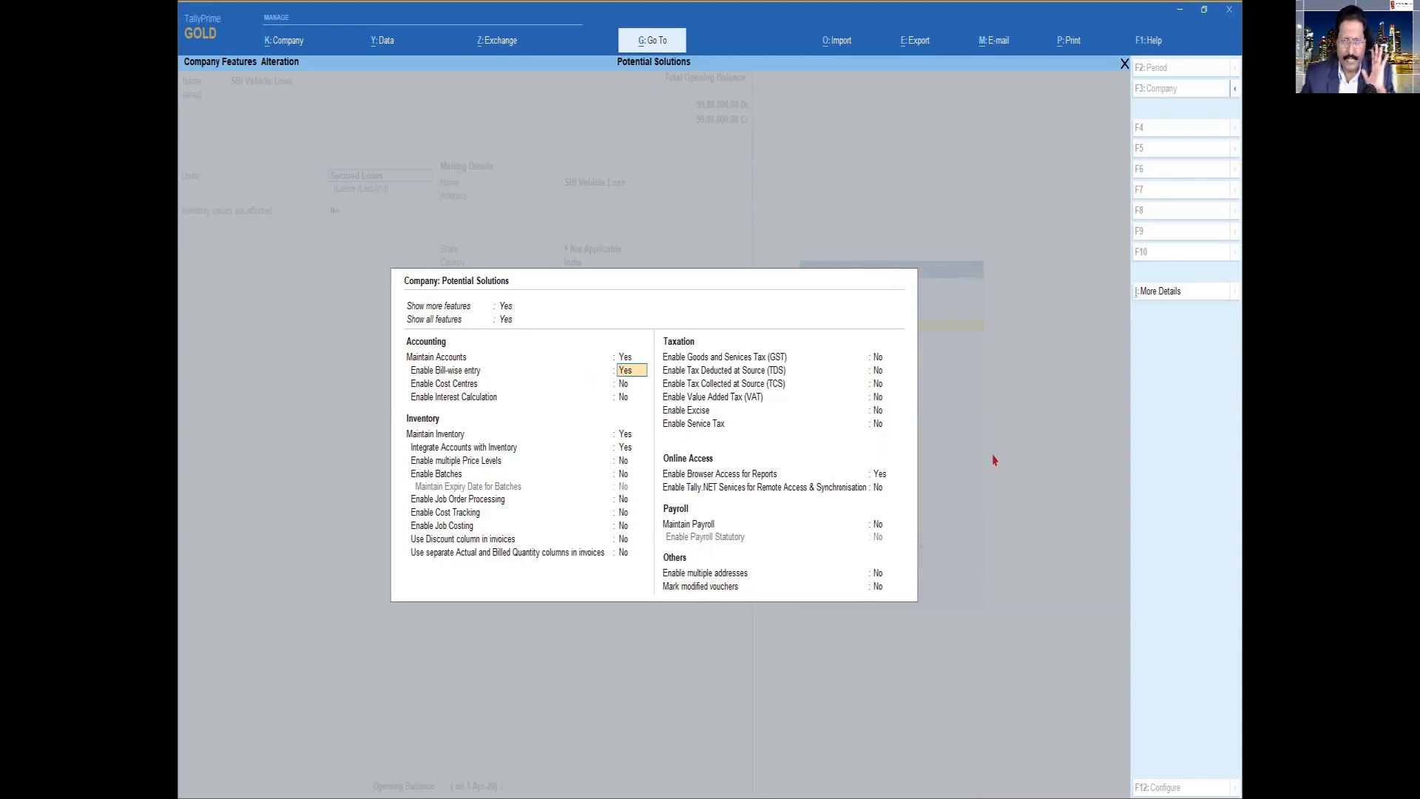
{"action": "key", "text": "ctrl"}
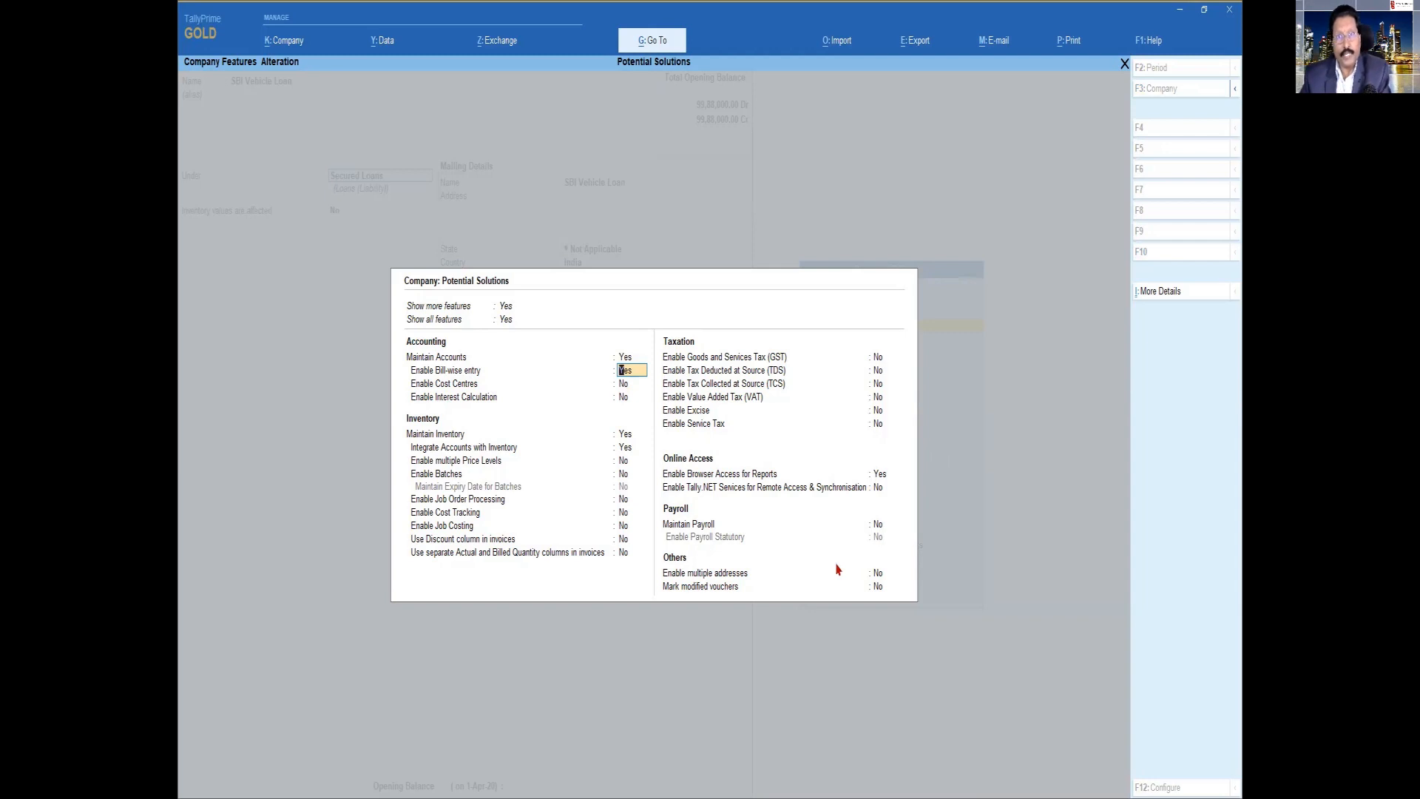
{"action": "key", "text": "ctrl"}
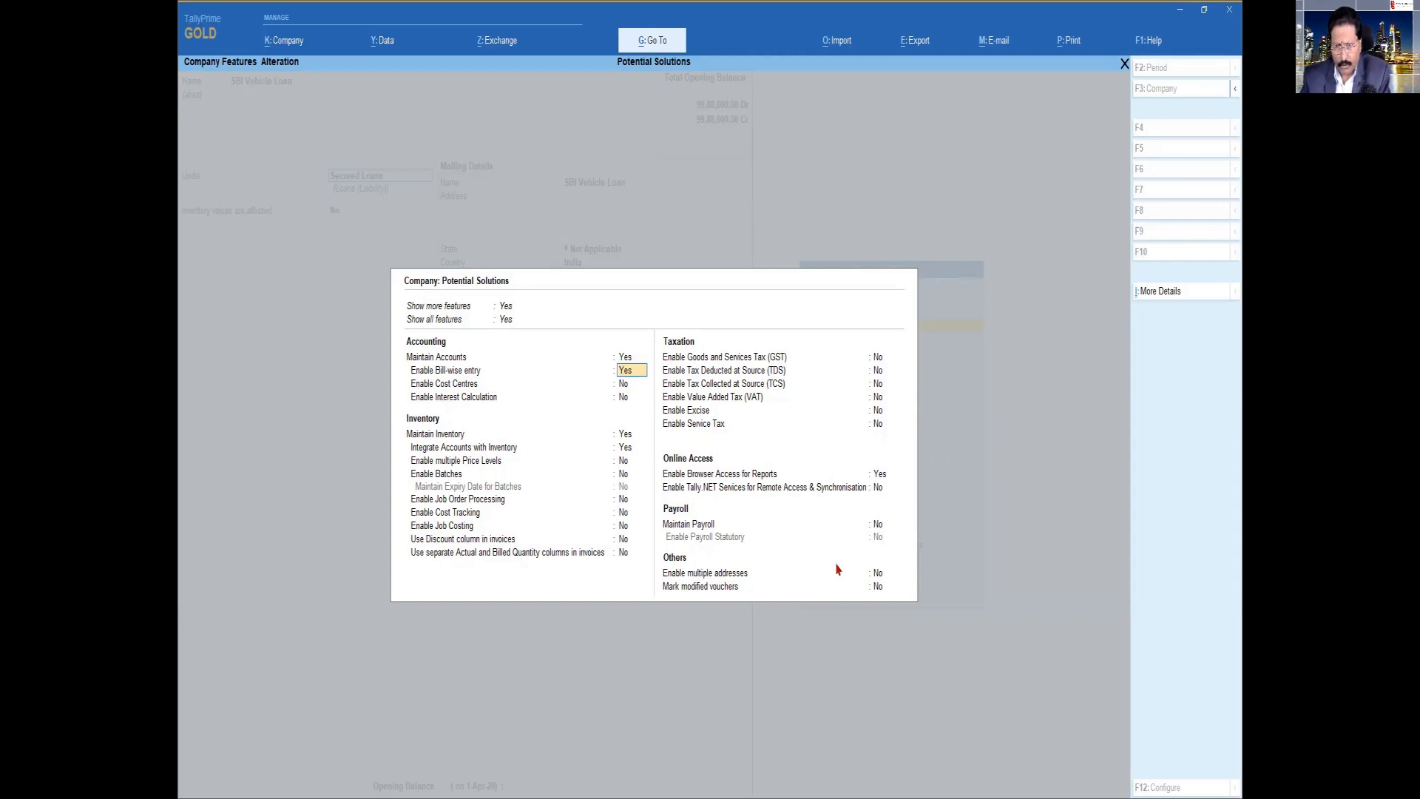
{"action": "key", "text": "ctrl+a"}
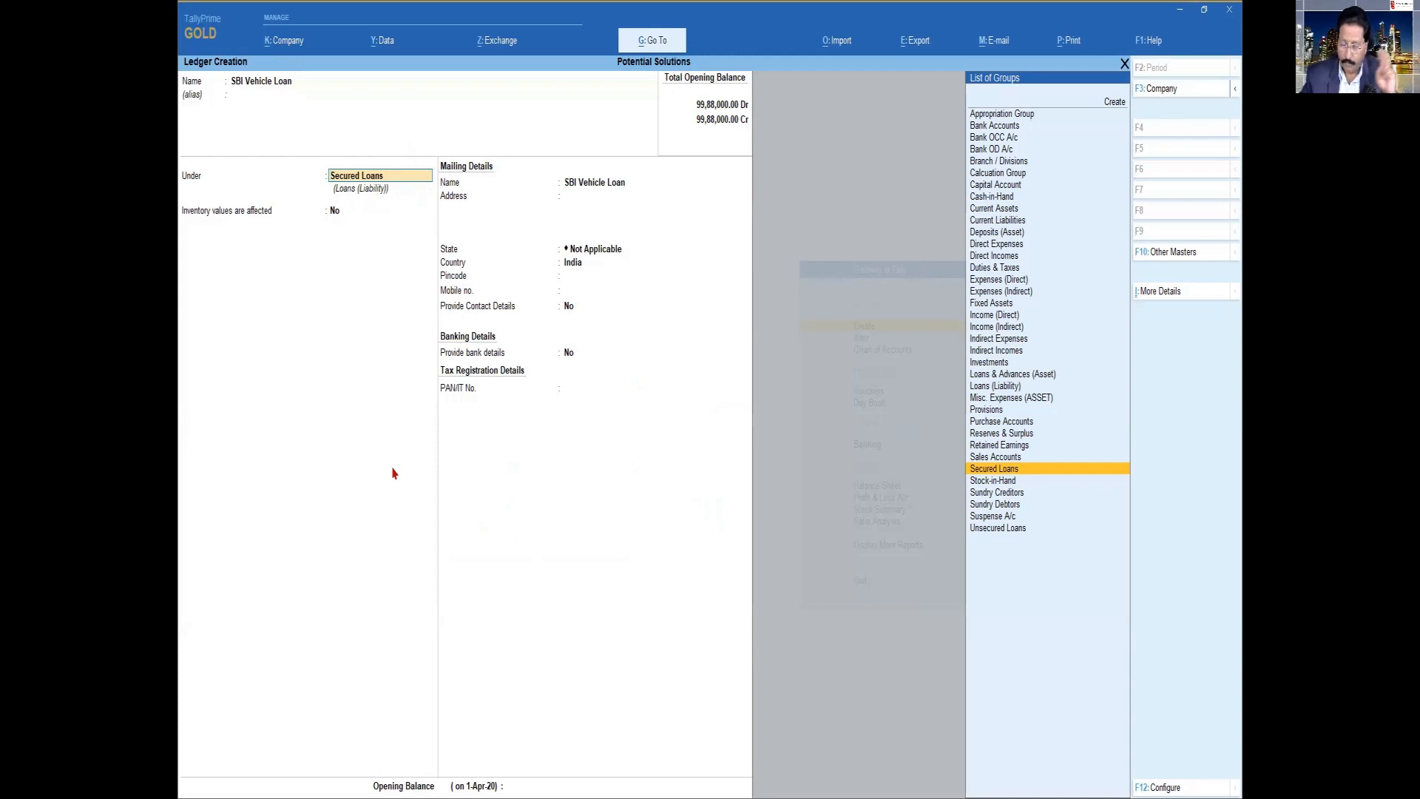
Configure ledger creation to maintain bill-by-bill balances for non-trading accounts also, and save the configuration
{"action": "key", "text": "F12"}
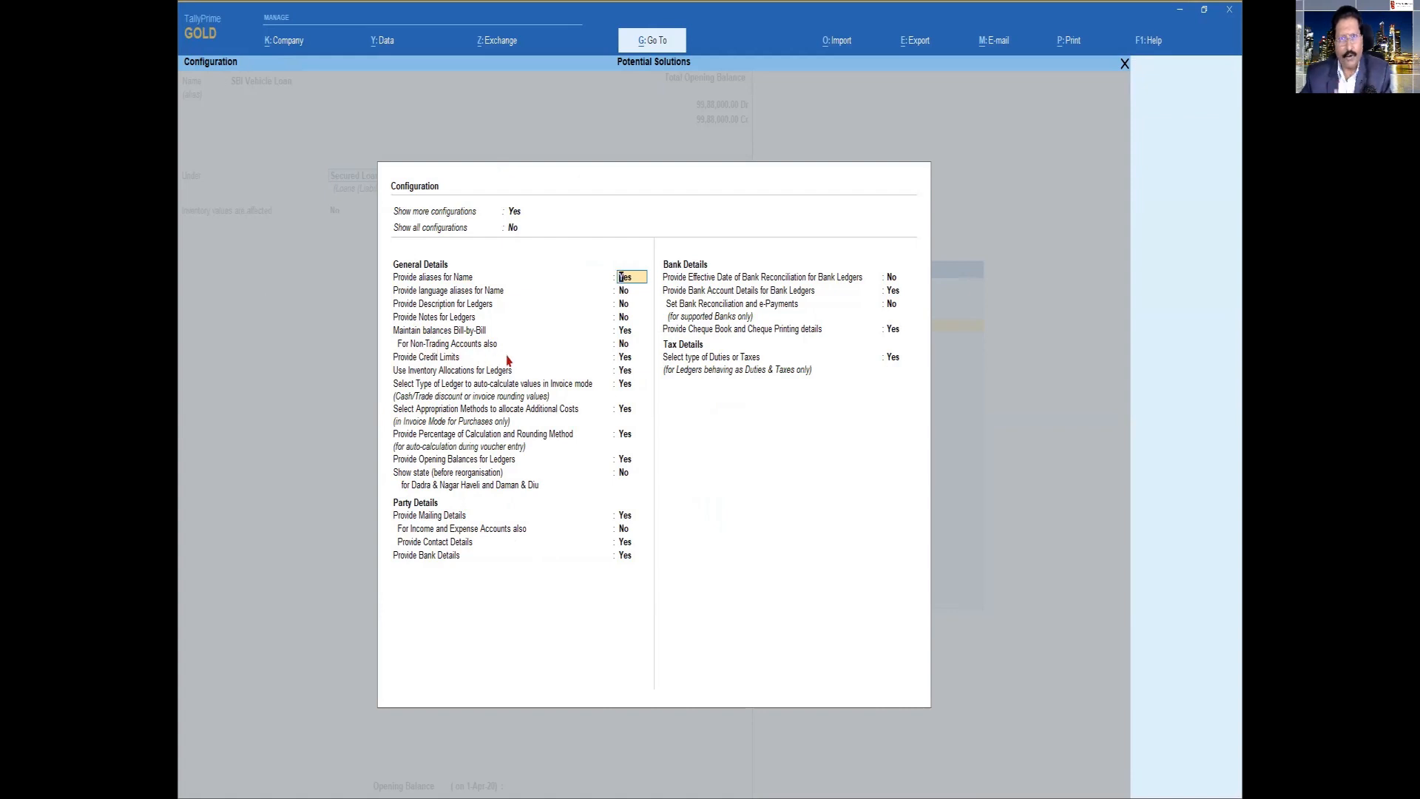
{"action": "left_click", "coordinate": [624, 344]}
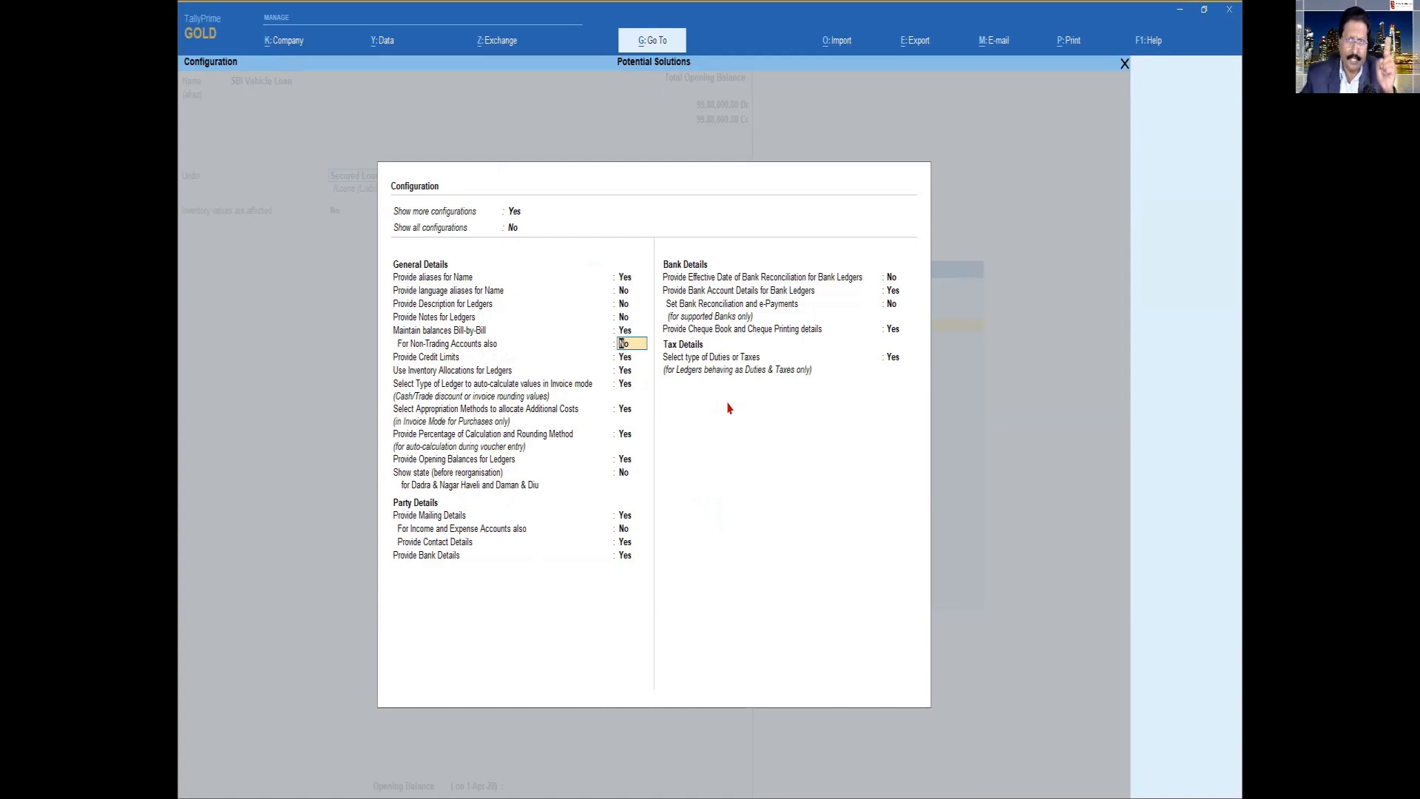
{"action": "type", "text": "y"}
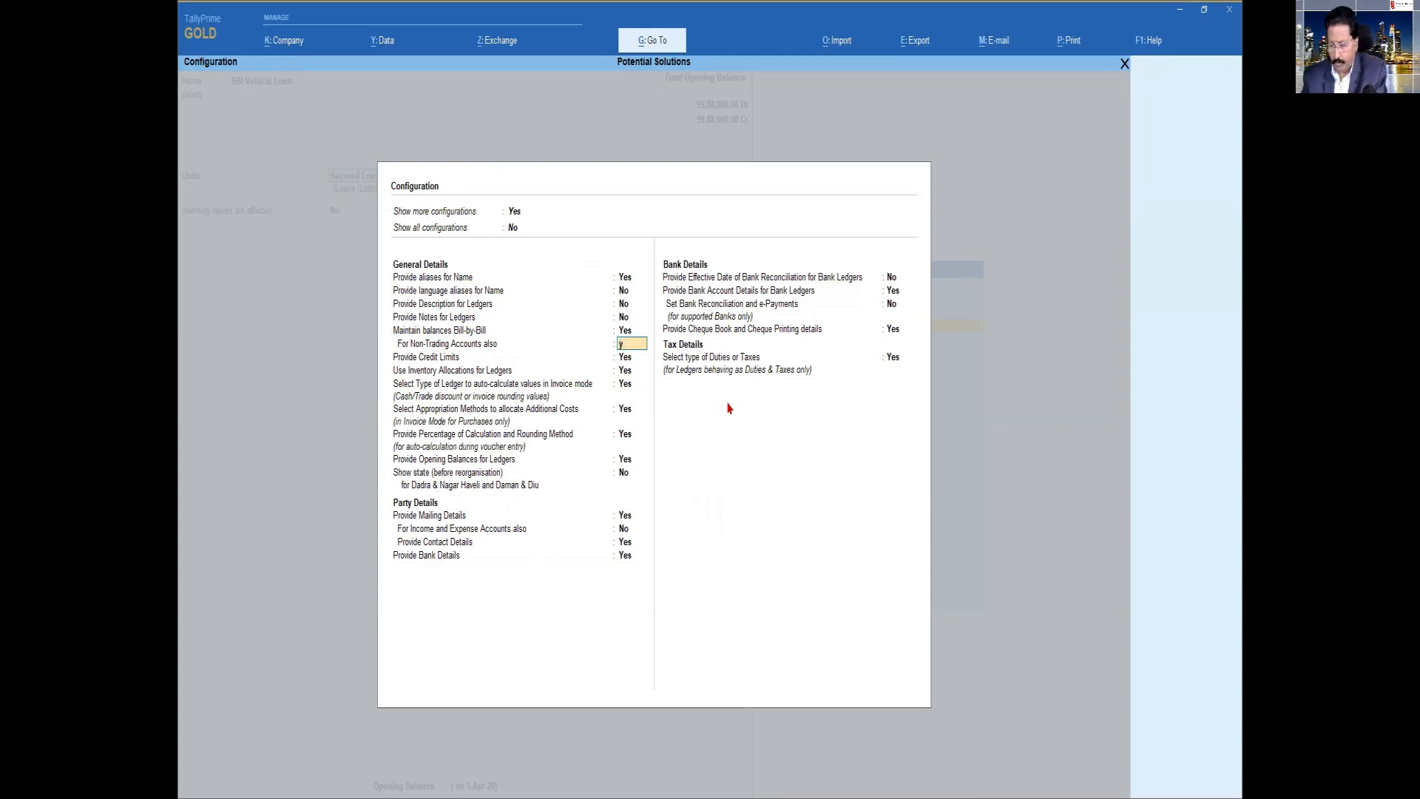
{"action": "key", "text": "Return"}
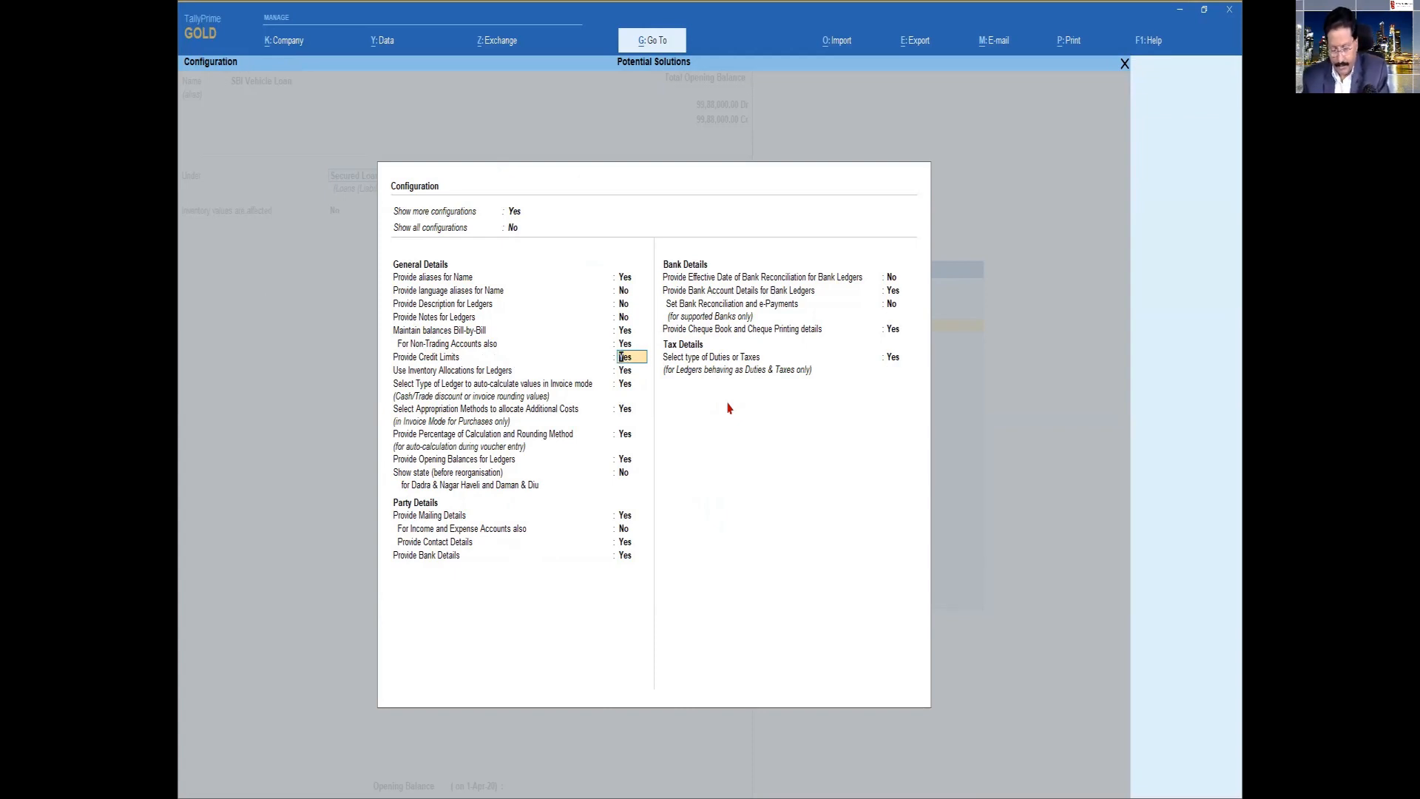
{"action": "key", "text": "ctrl+a"}
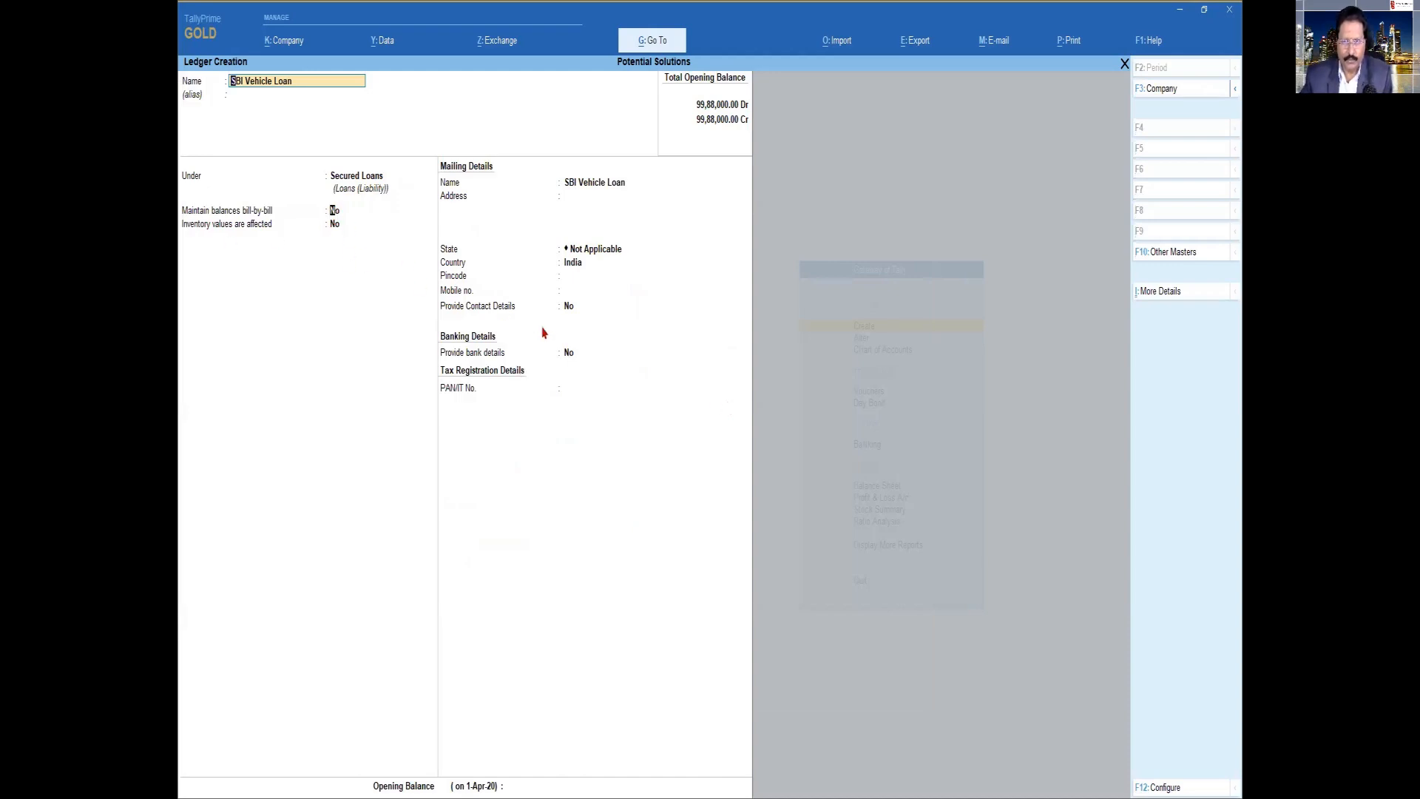
Keep the ledger under Secured Loans and set Maintain balances bill-by-bill to Yes
{"action": "key", "text": "Return"}
{"action": "key", "text": "Return"}
{"action": "key", "text": "Return"}
{"action": "type", "text": "y"}
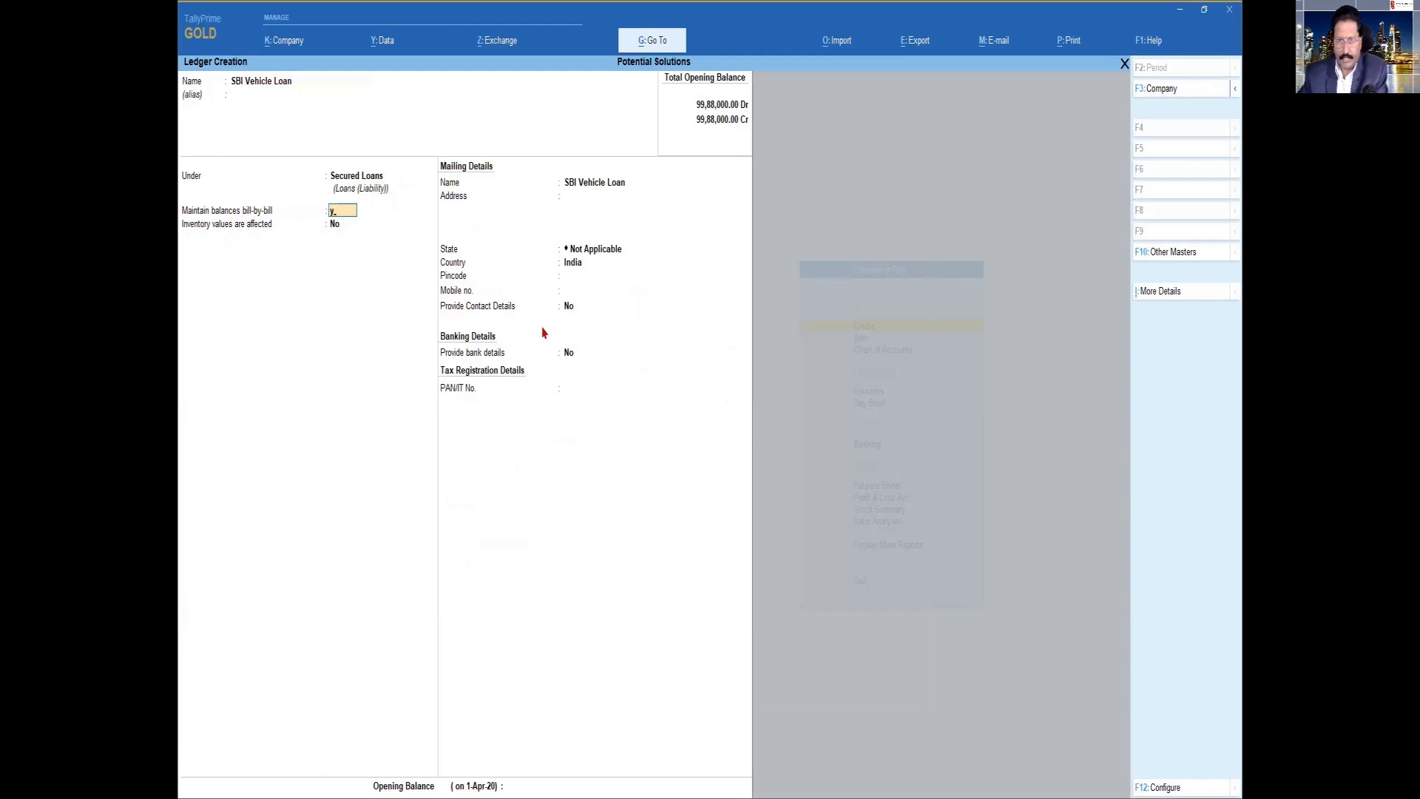
{"action": "key", "text": "Return"}
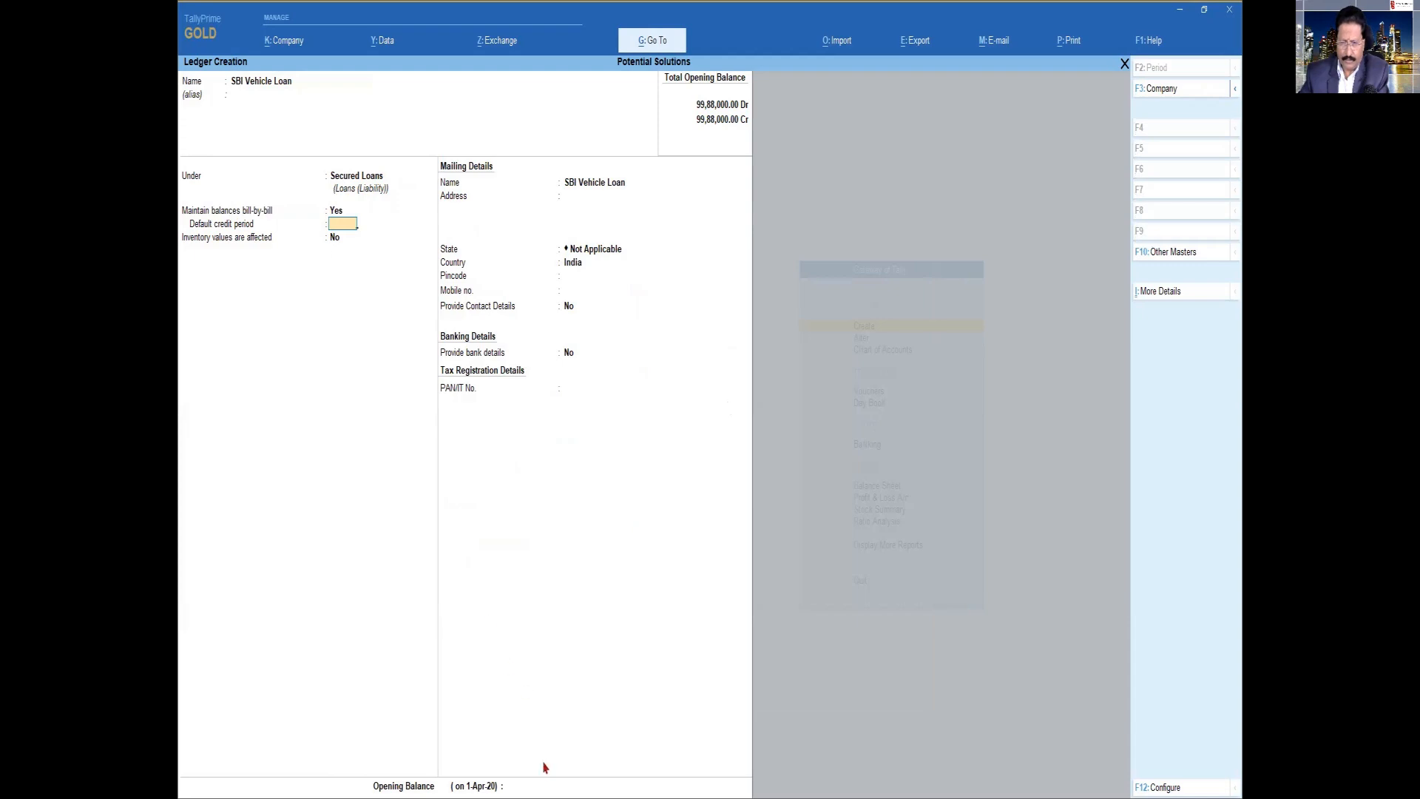
Leave the default credit period blank, enter an opening balance of 90,000 Cr and open its bill-wise breakup
{"action": "key", "text": "Return"}
{"action": "key", "text": "Return"}
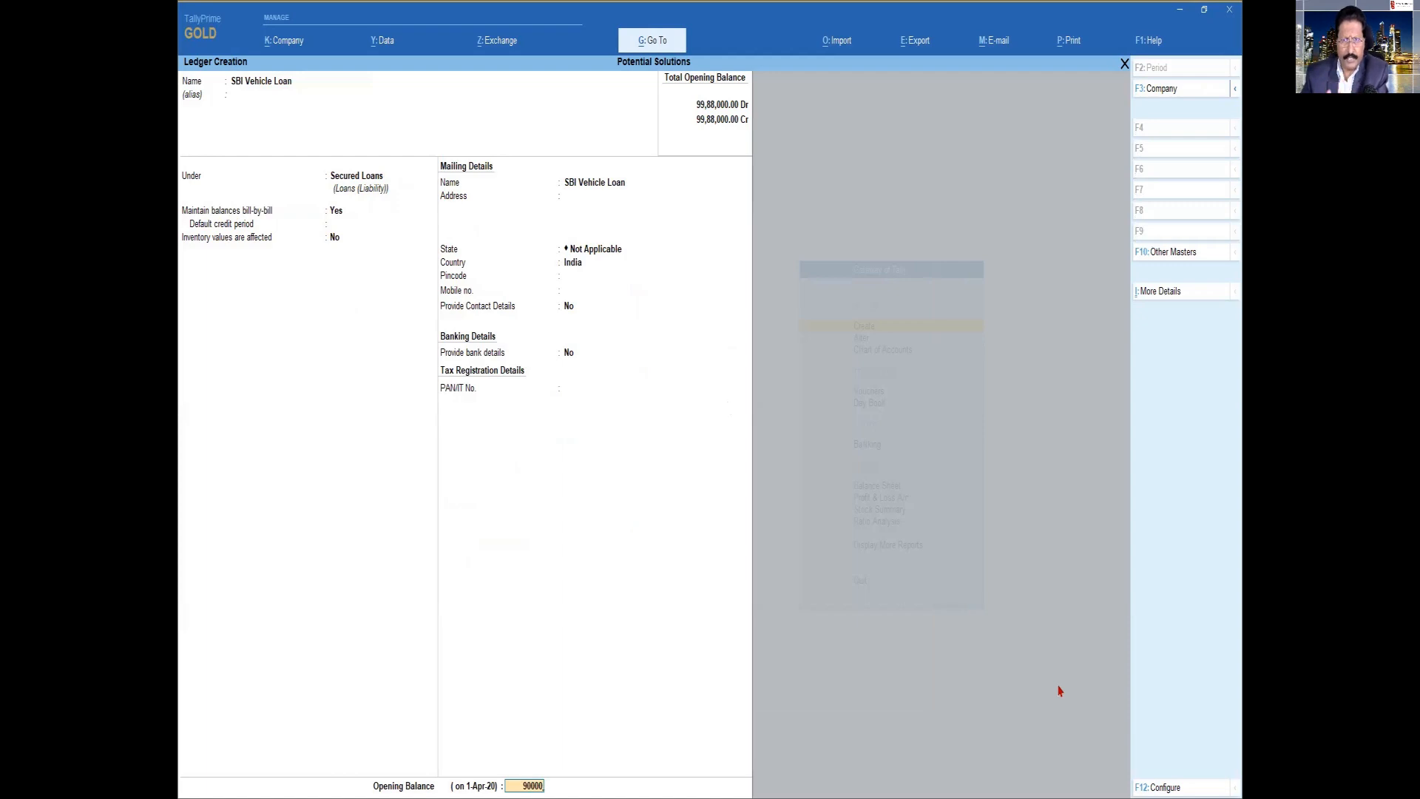
{"action": "key", "text": "Return"}
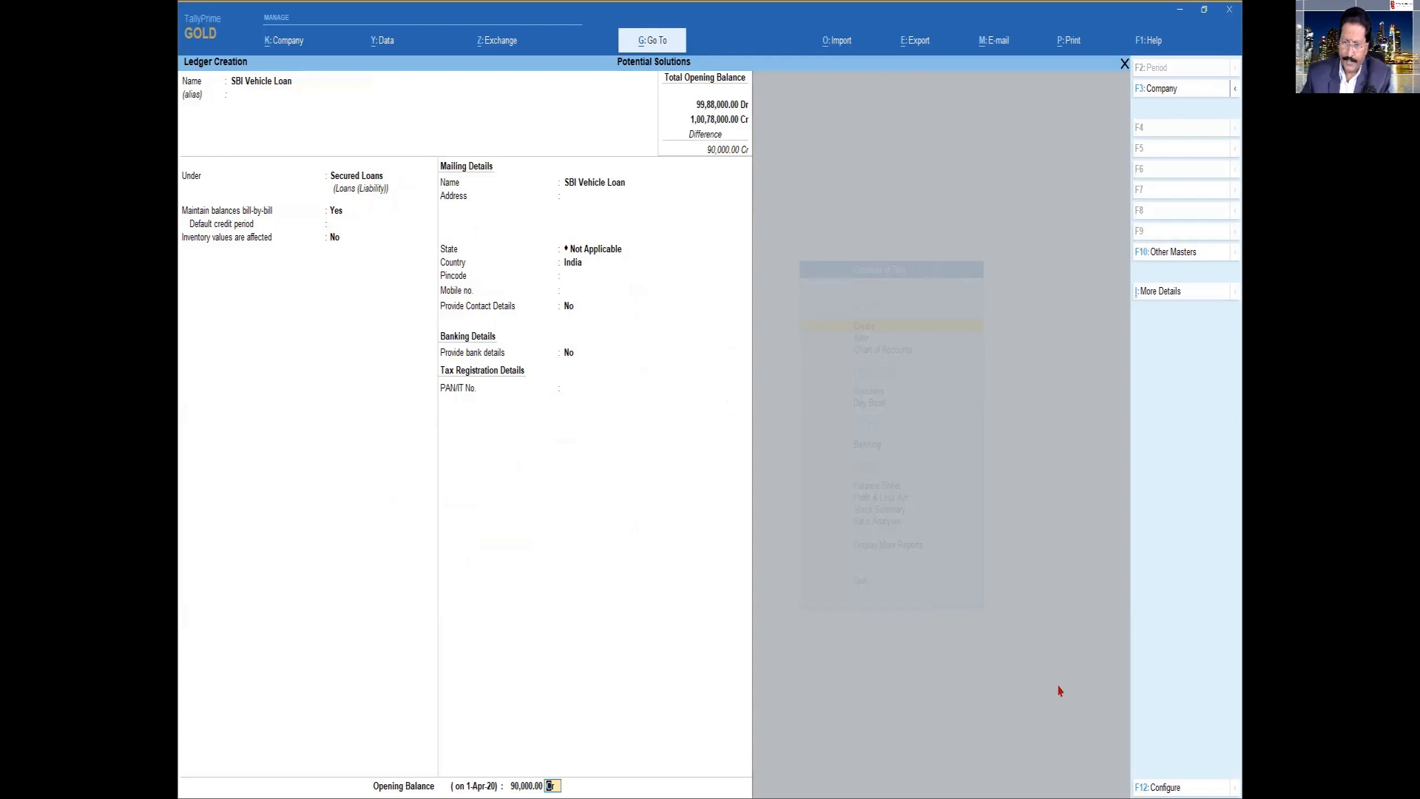
{"action": "key", "text": "Return"}
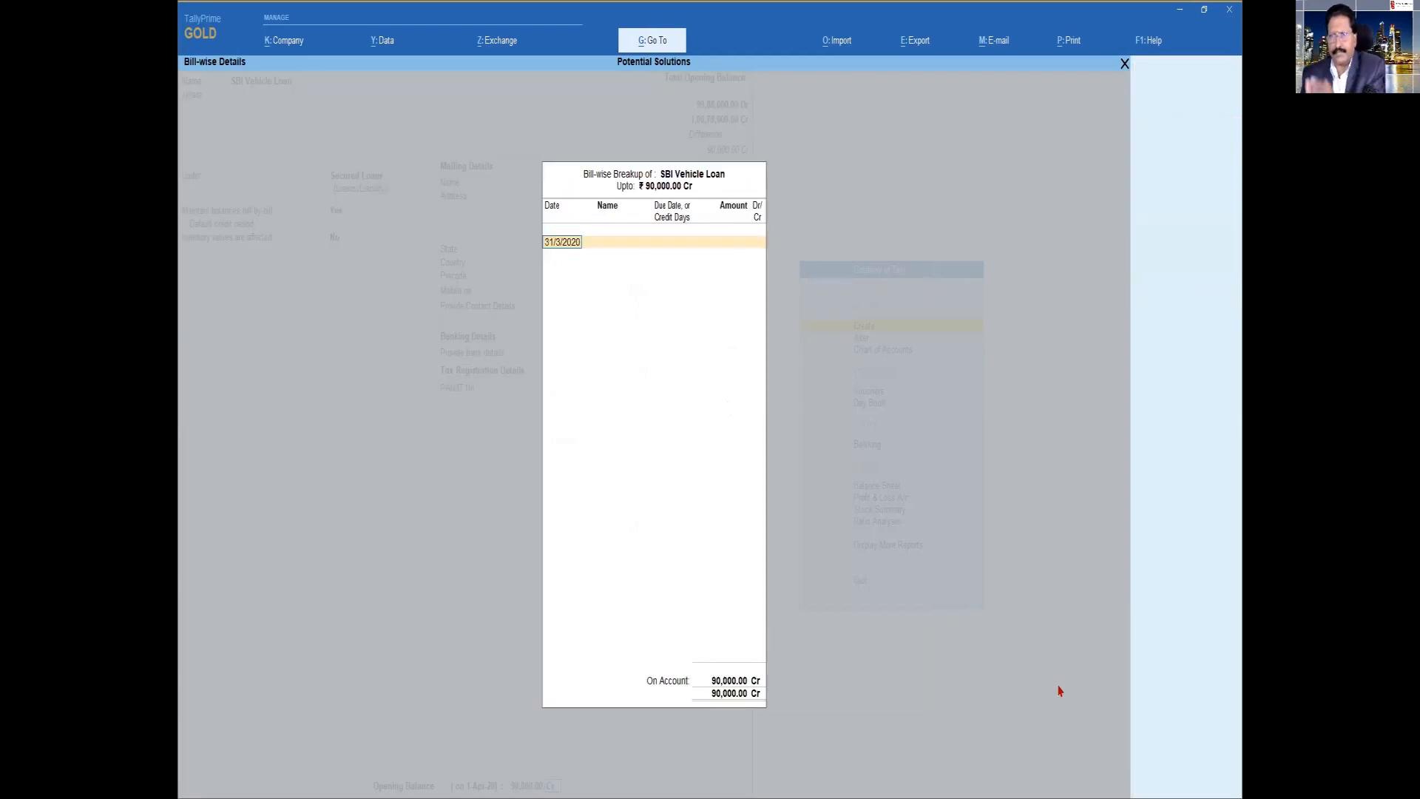
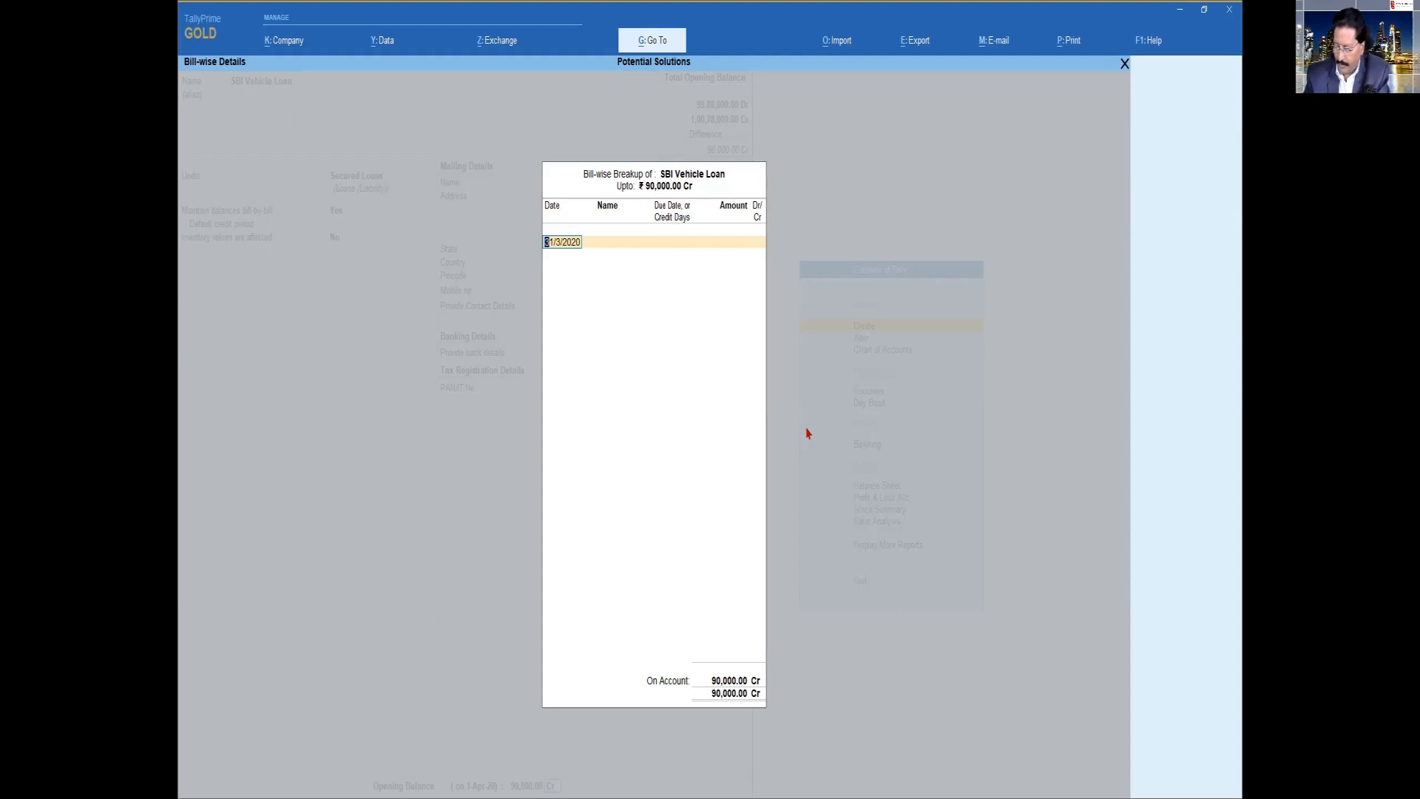
Add bill 125 dated 25/2/2020 to the opening balance breakup with 60 credit days and an amount of 50,000 Cr
{"action": "type", "text": "25-2"}
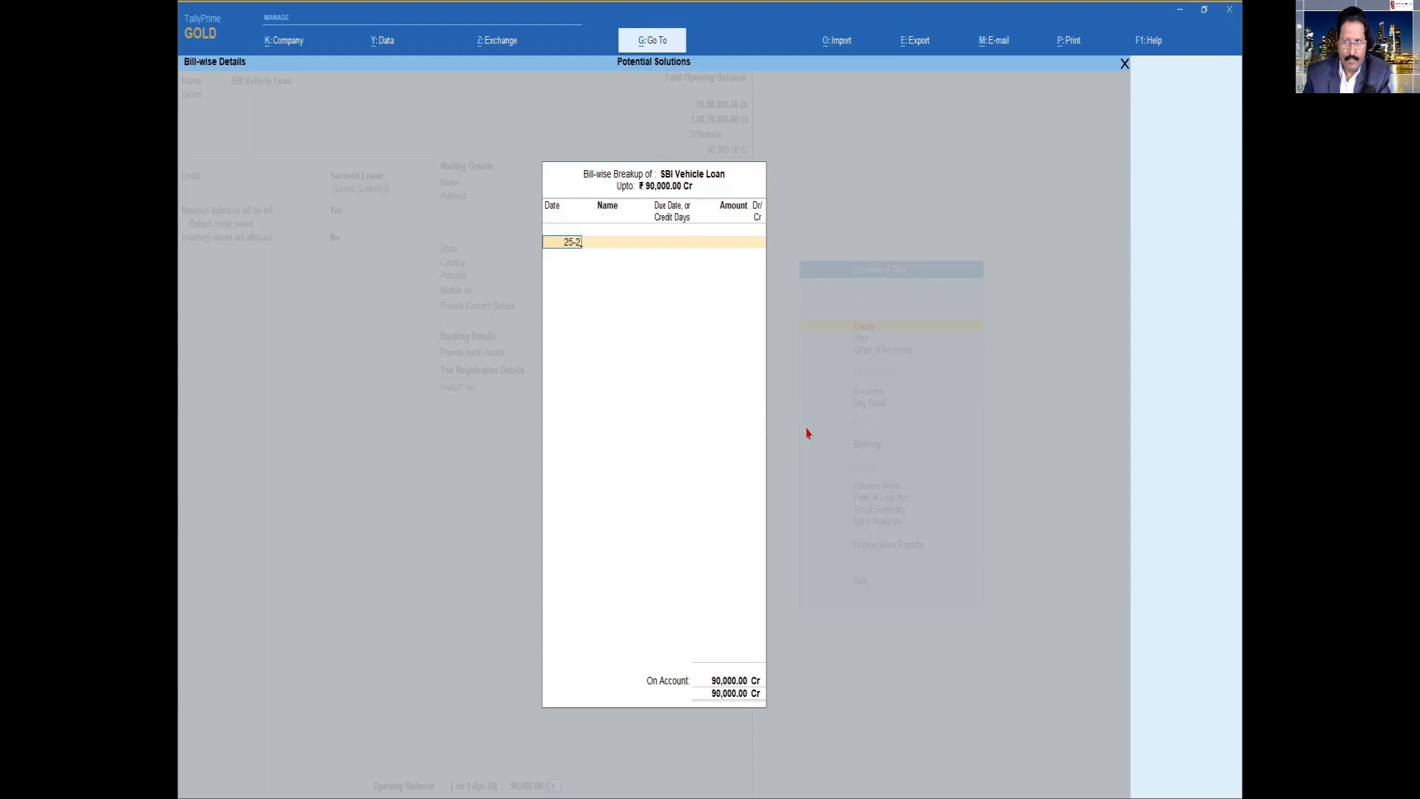
{"action": "key", "text": "Return"}
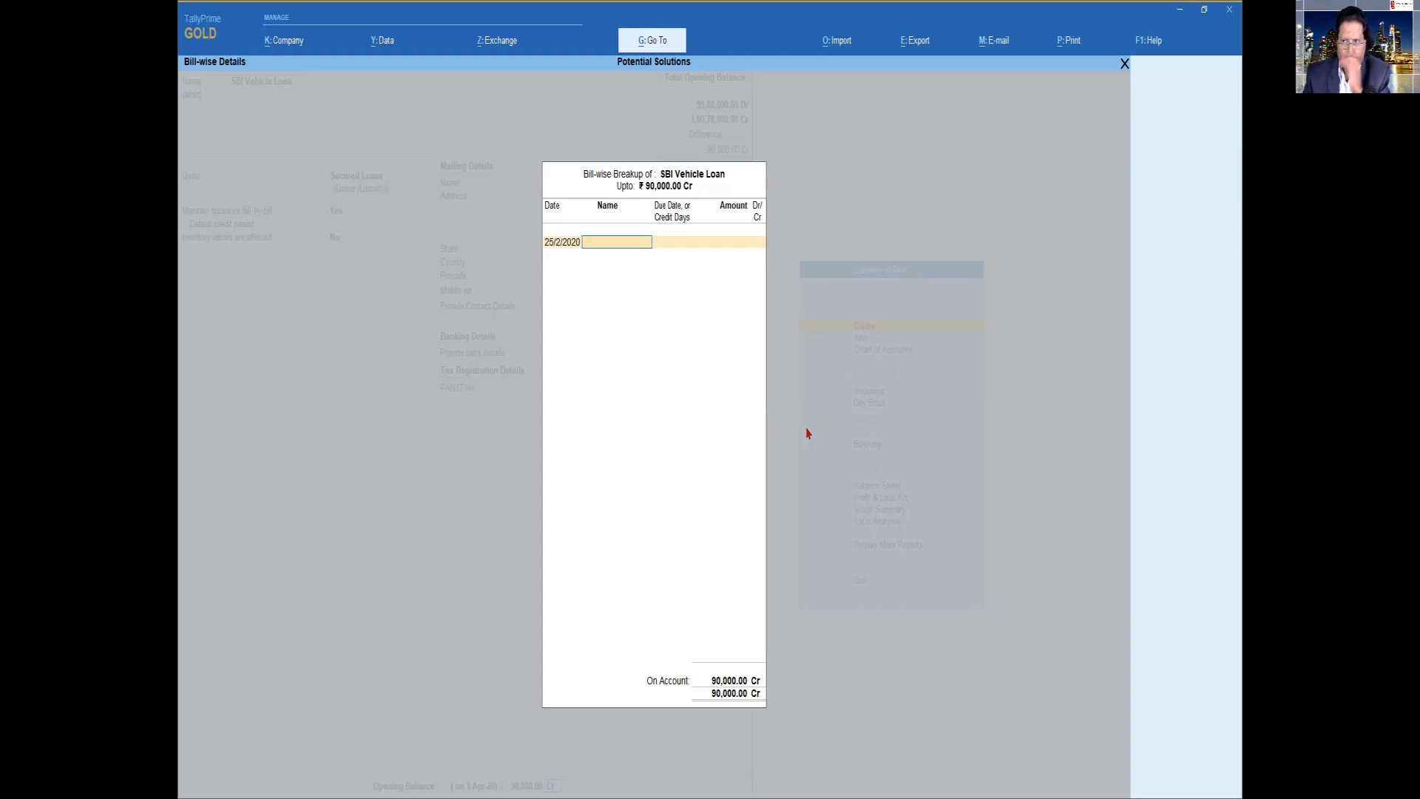
{"action": "type", "text": "125"}
{"action": "key", "text": "Return"}
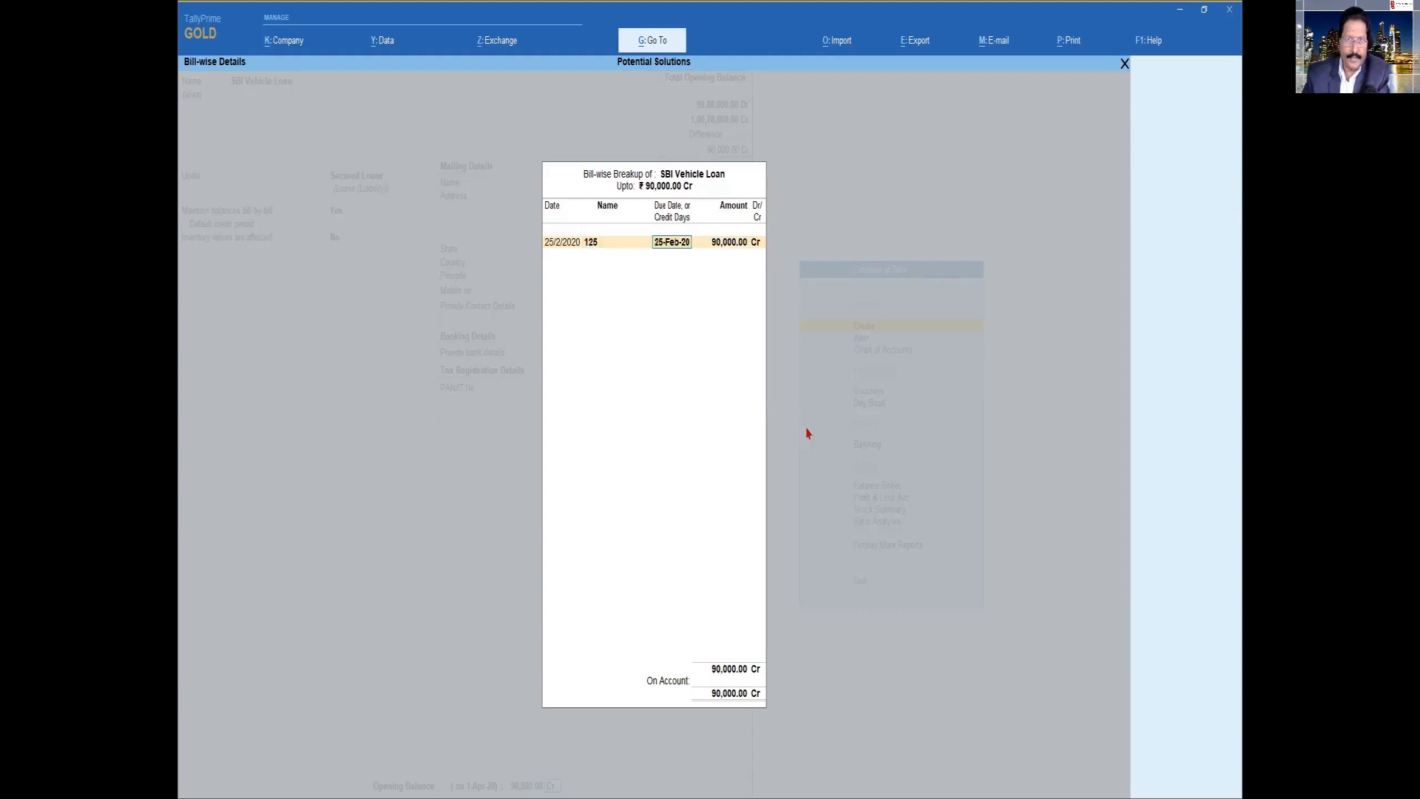
{"action": "type", "text": "60"}
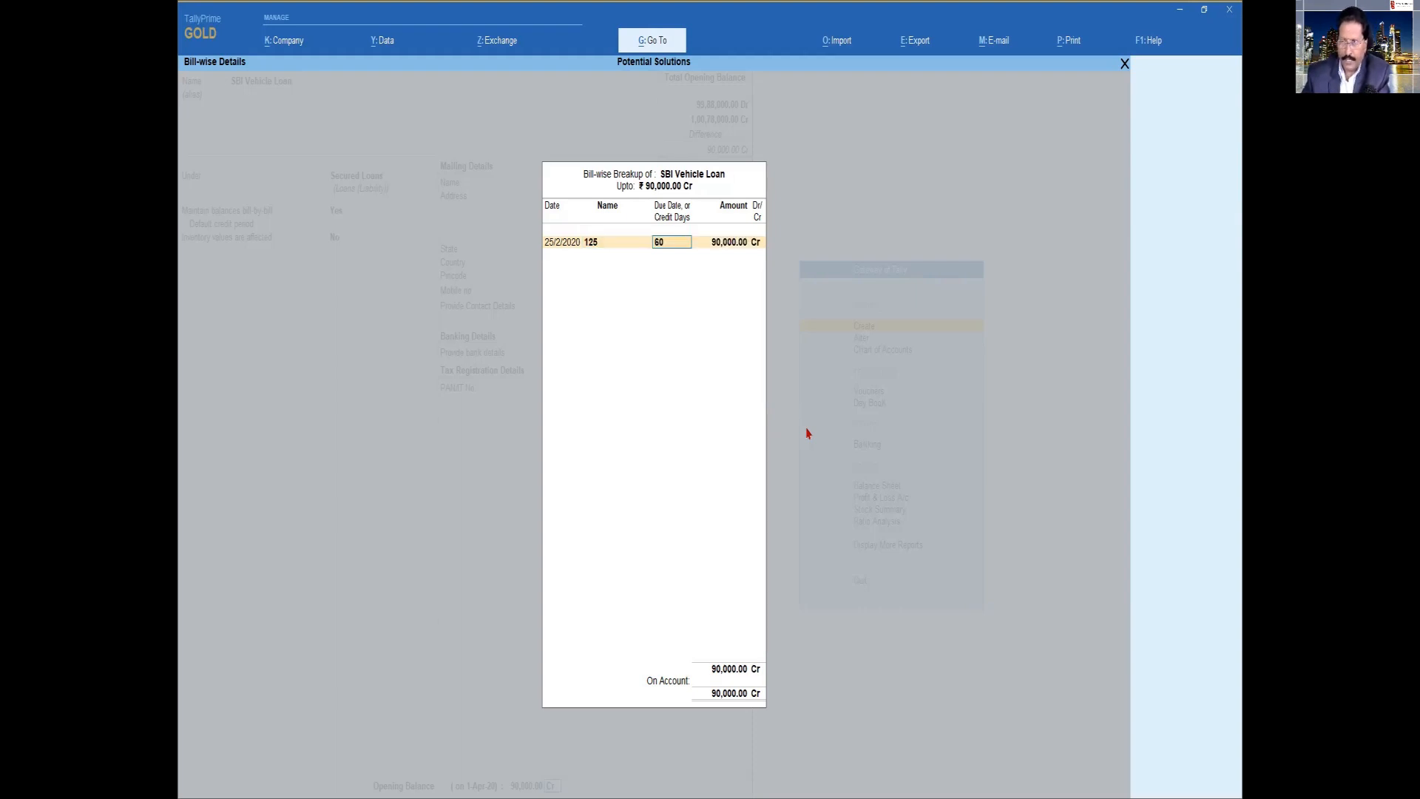
{"action": "key", "text": "Return"}
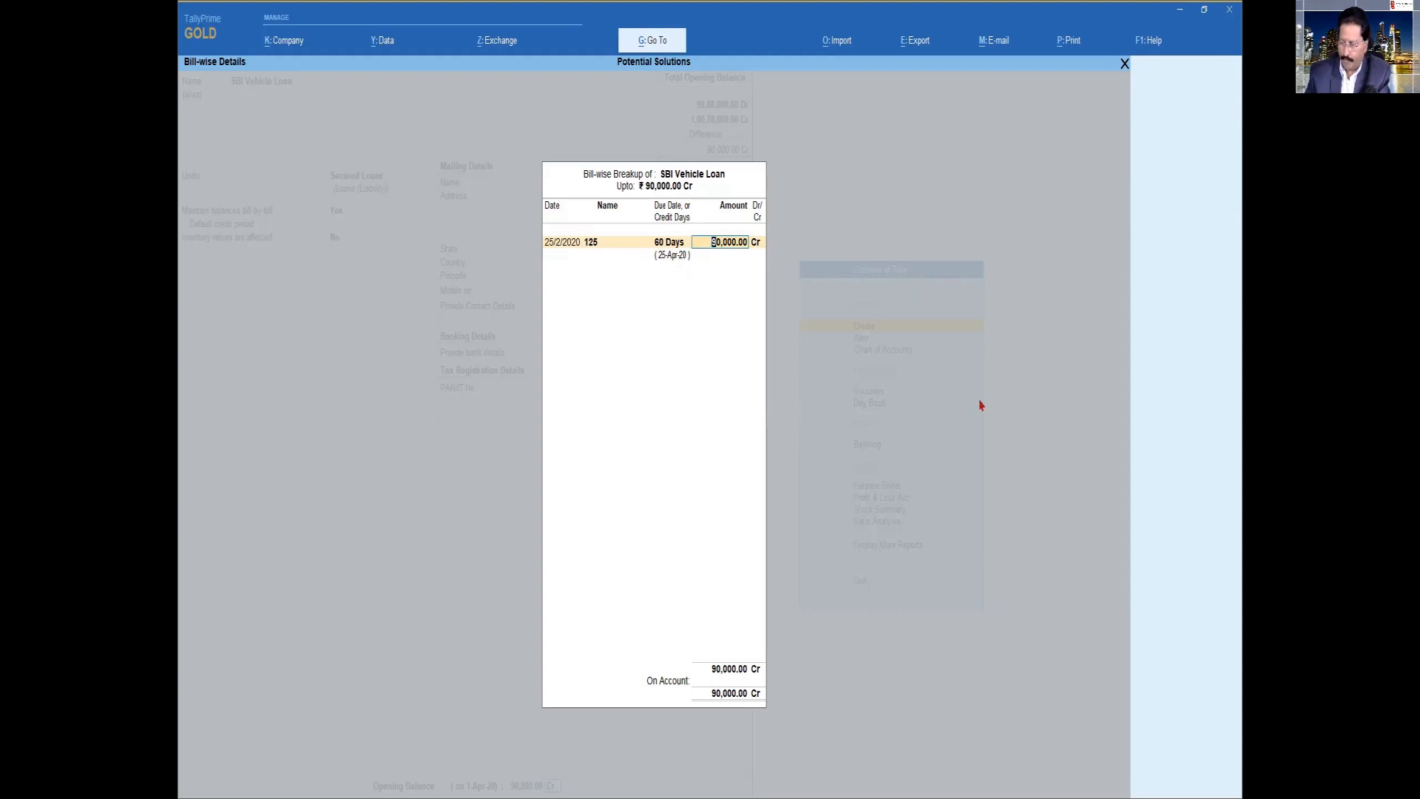
{"action": "type", "text": "5"}
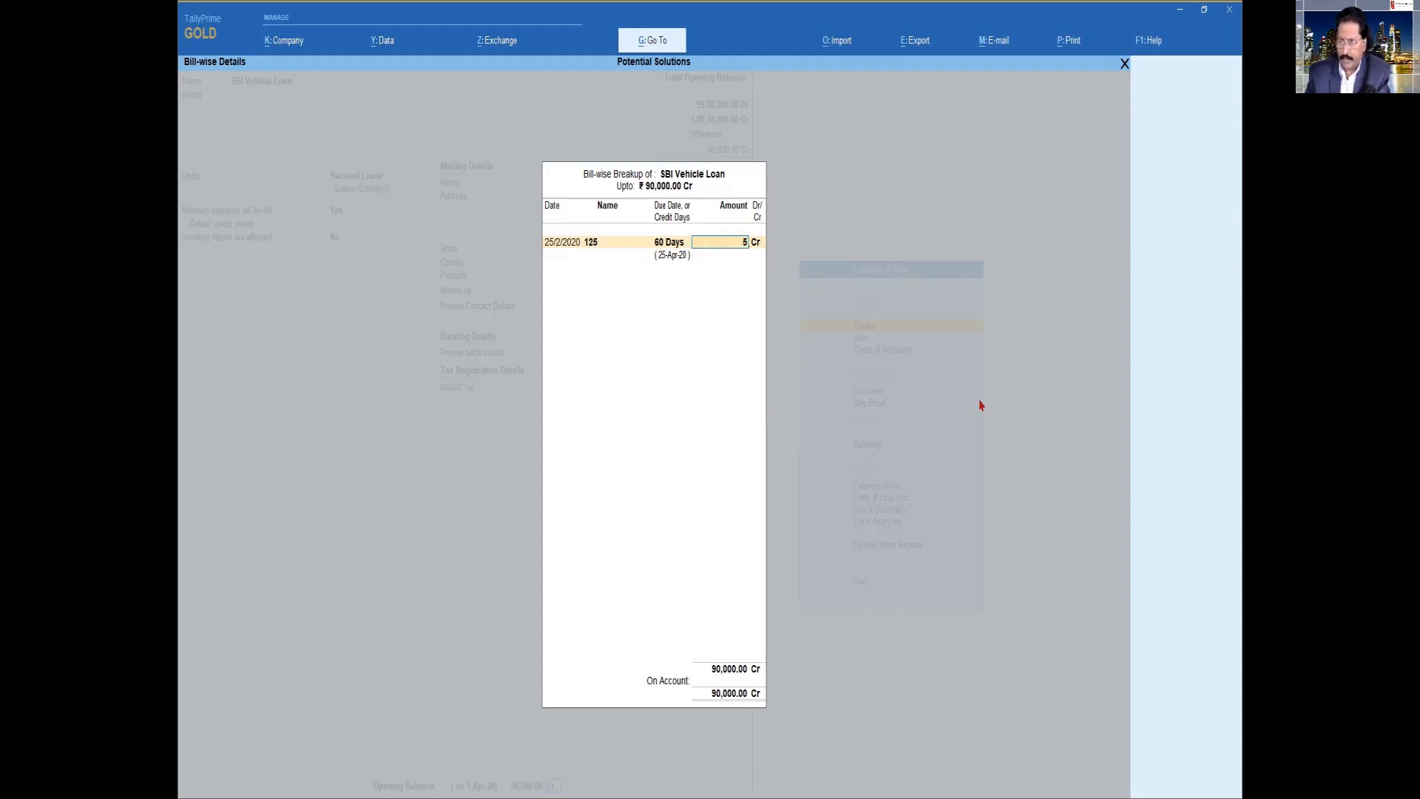
{"action": "type", "text": "0,000"}
{"action": "key", "text": "Return"}
{"action": "key", "text": "Return"}
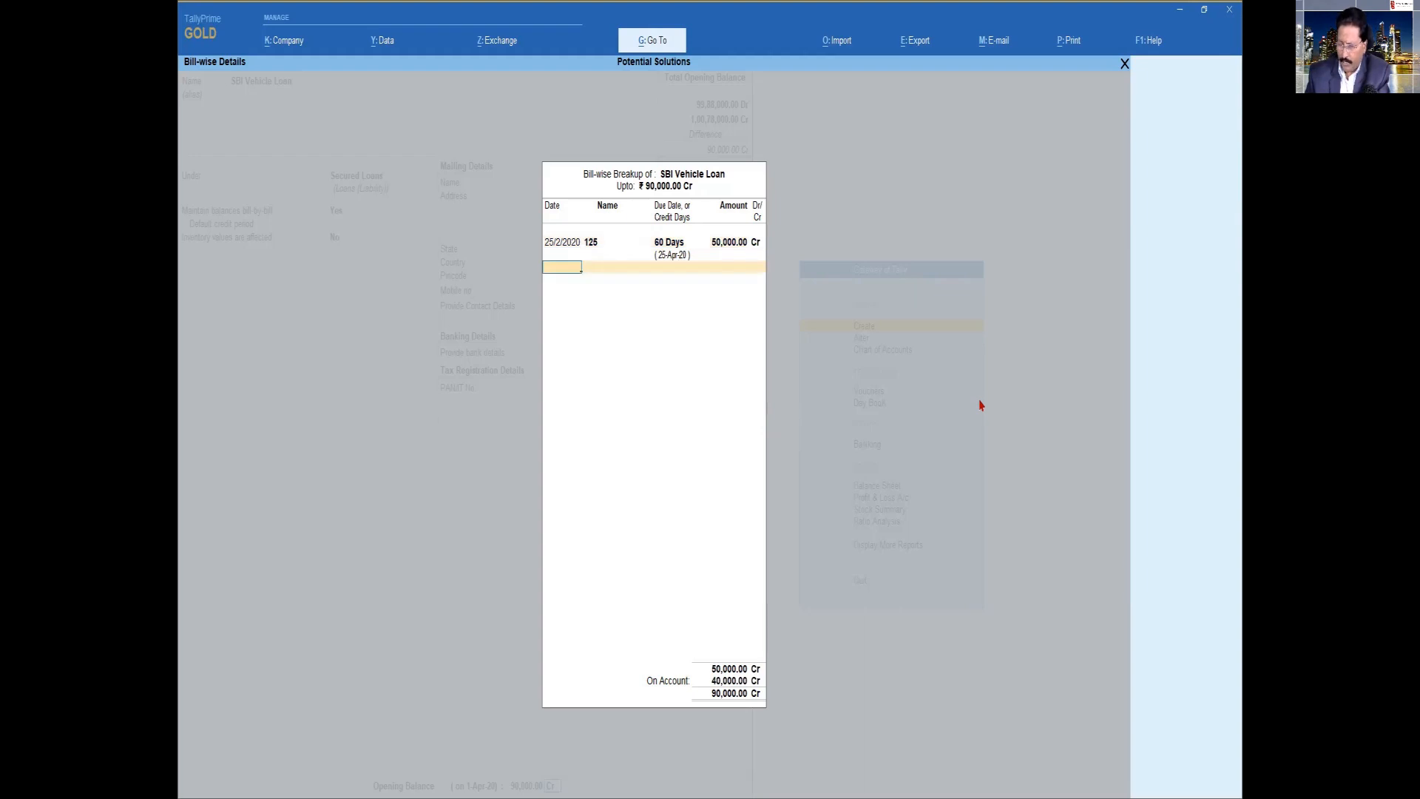
Add bill 156 dated 15/3/2020 to the breakup with 60 credit days
{"action": "type", "text": "15-3"}
{"action": "key", "text": "Return"}
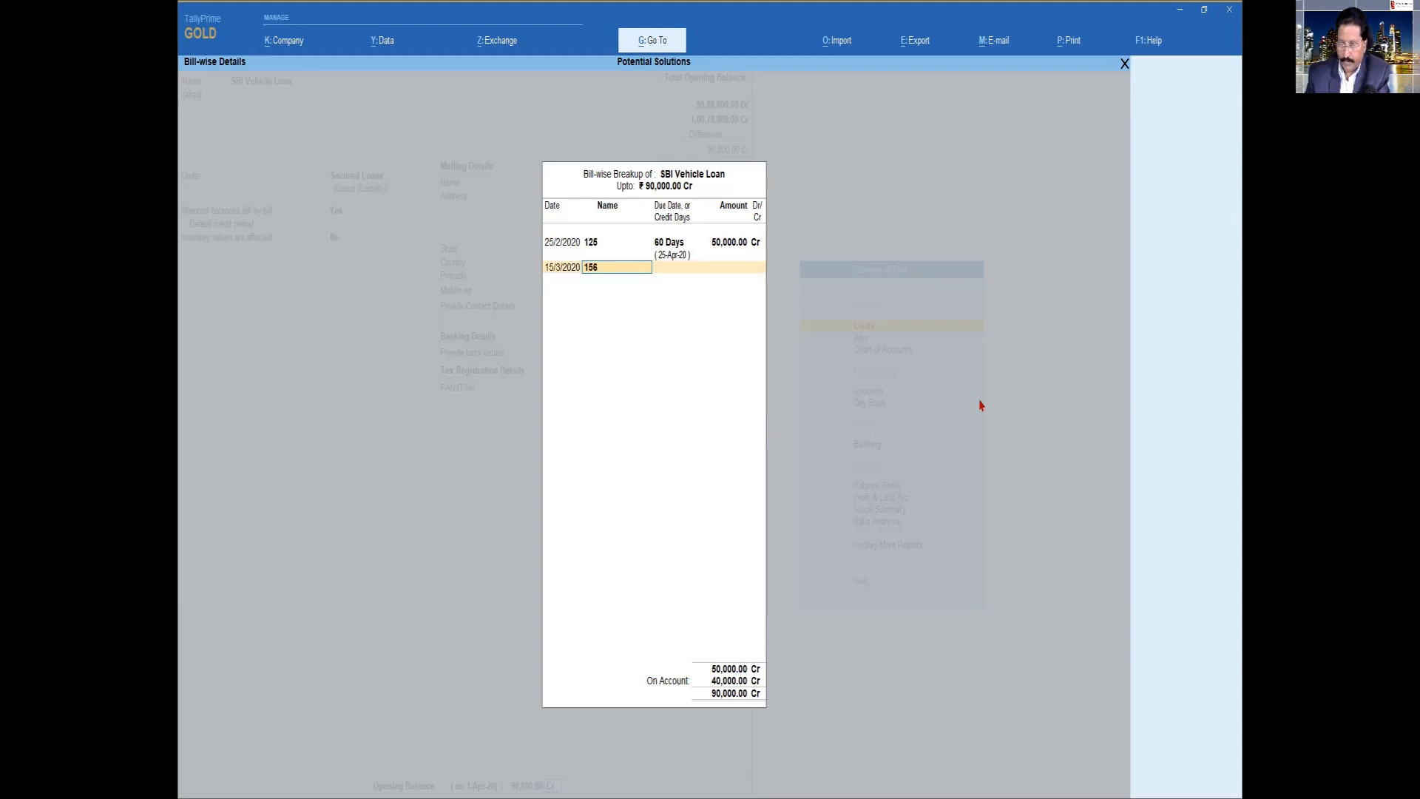
{"action": "key", "text": "Return"}
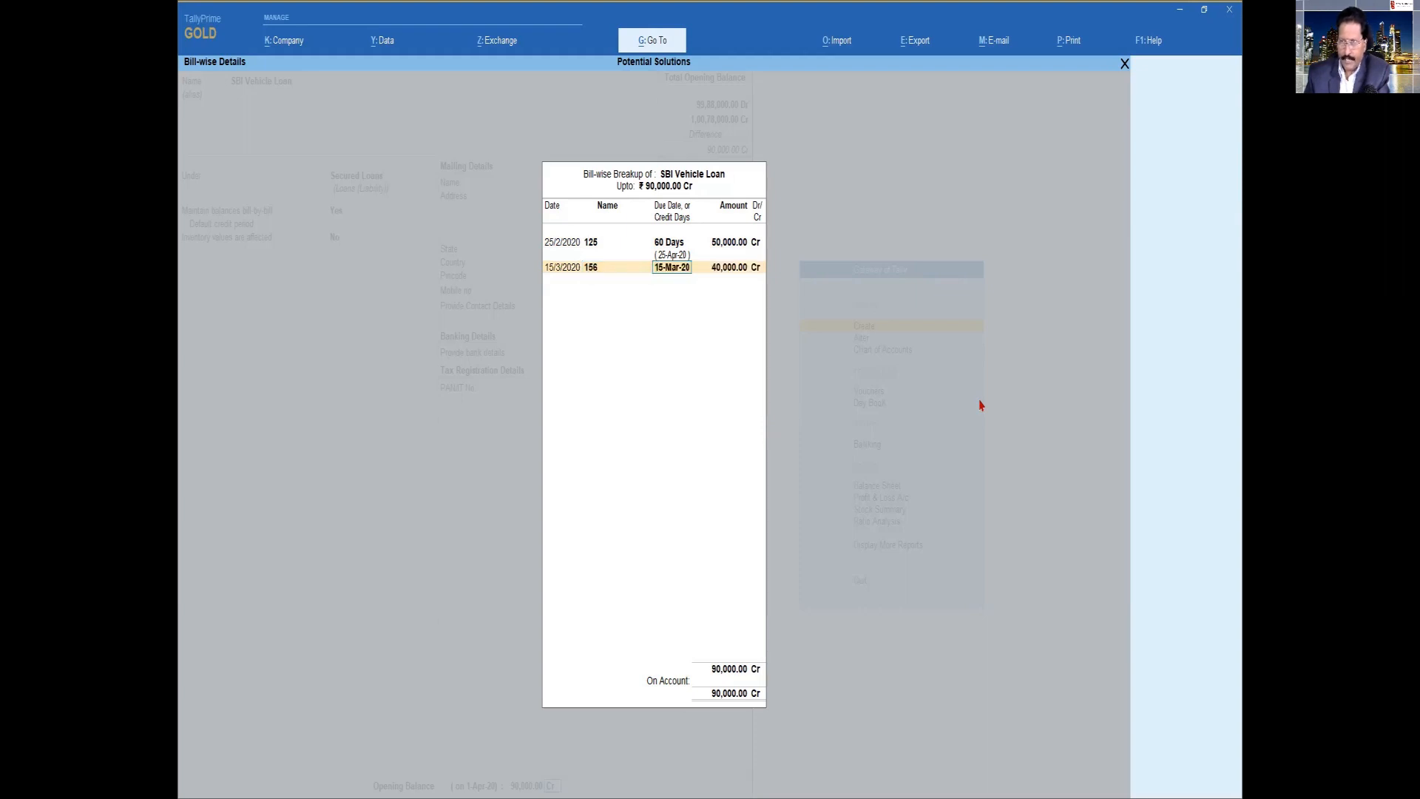
{"action": "type", "text": "60"}
{"action": "key", "text": "Return"}
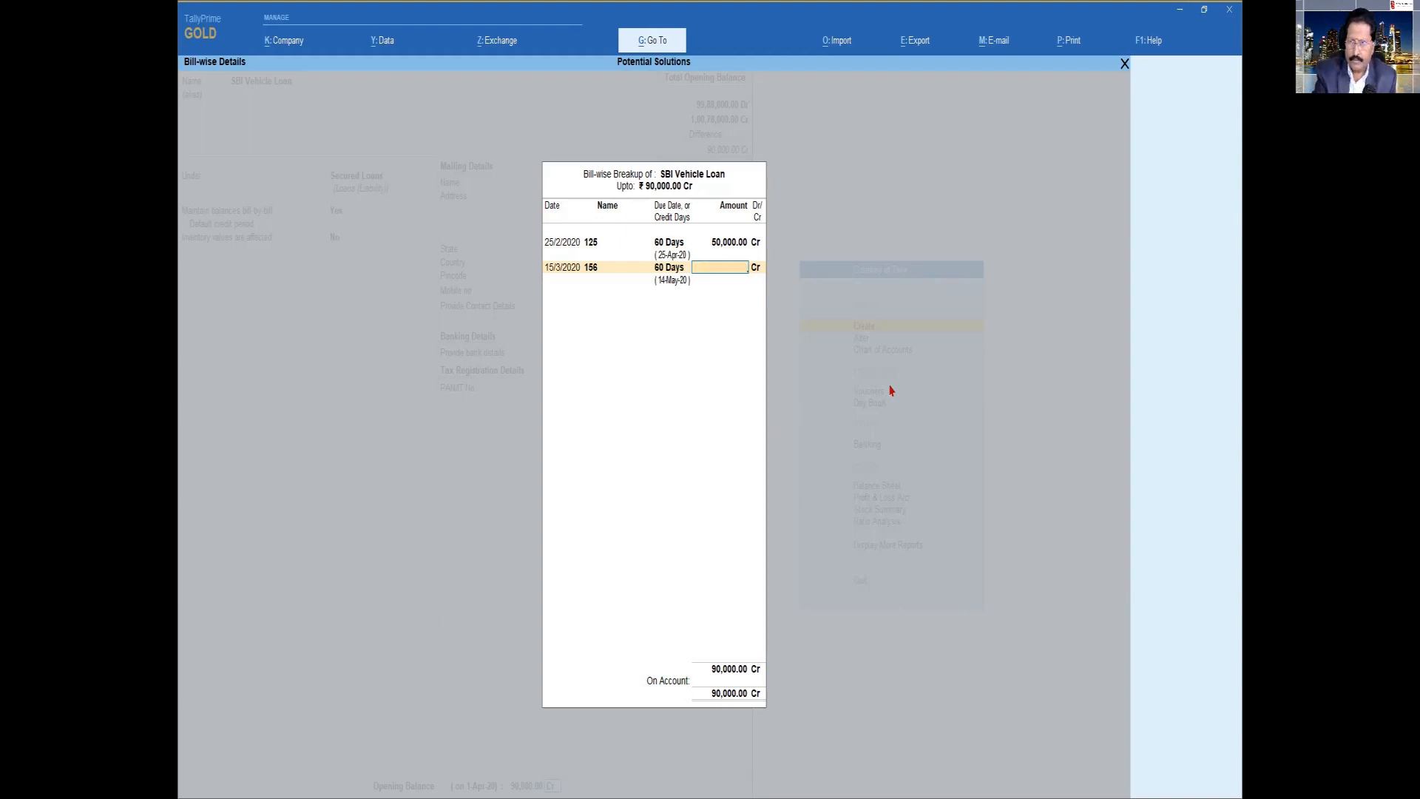
Quit the ledger creation without saving and return to the Gateway of Tally
{"action": "key", "text": "Escape"}
{"action": "key", "text": "Escape"}
{"action": "key", "text": "y"}
{"action": "key", "text": "Escape"}
{"action": "key", "text": "Escape"}
{"action": "key", "text": "Escape"}
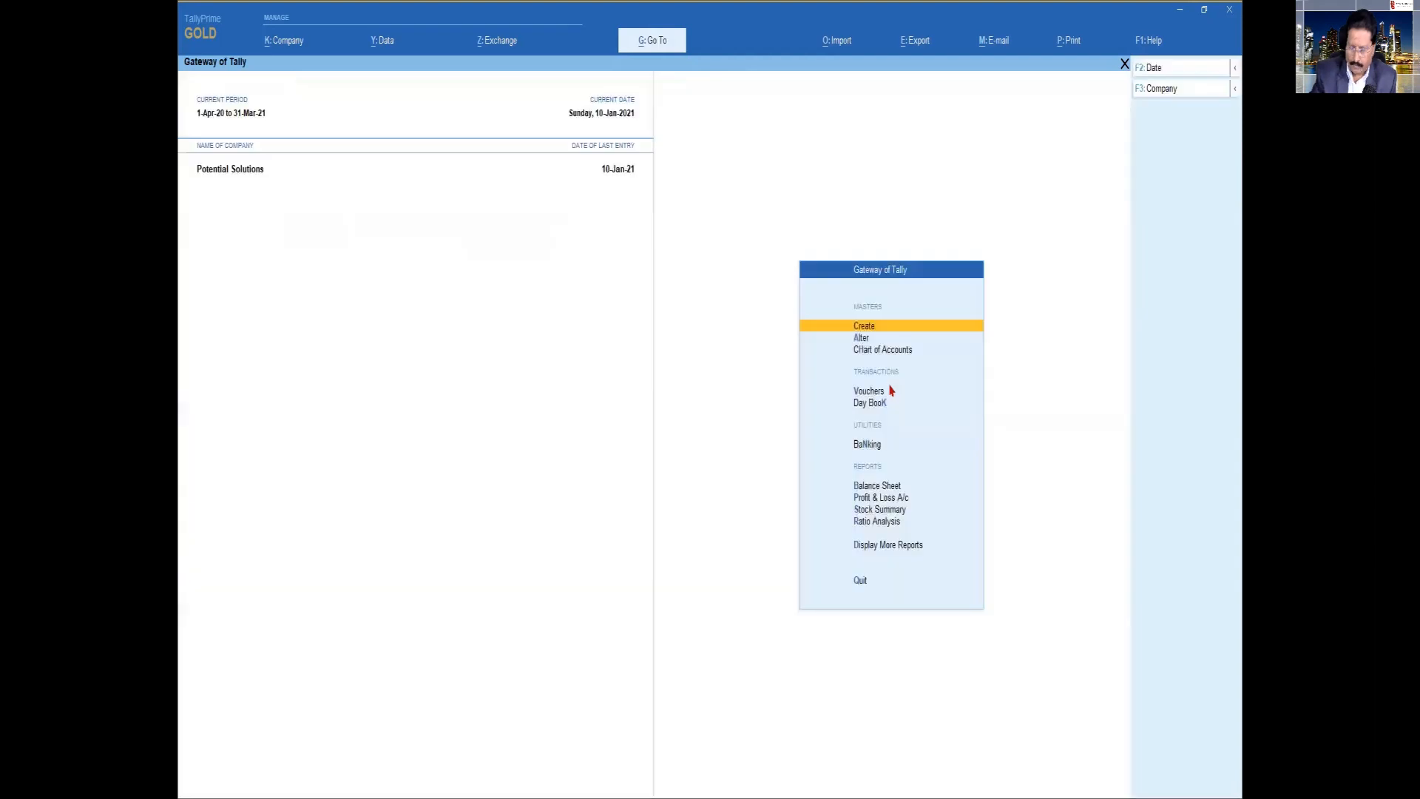
{"action": "left_click", "coordinate": [890, 391]}
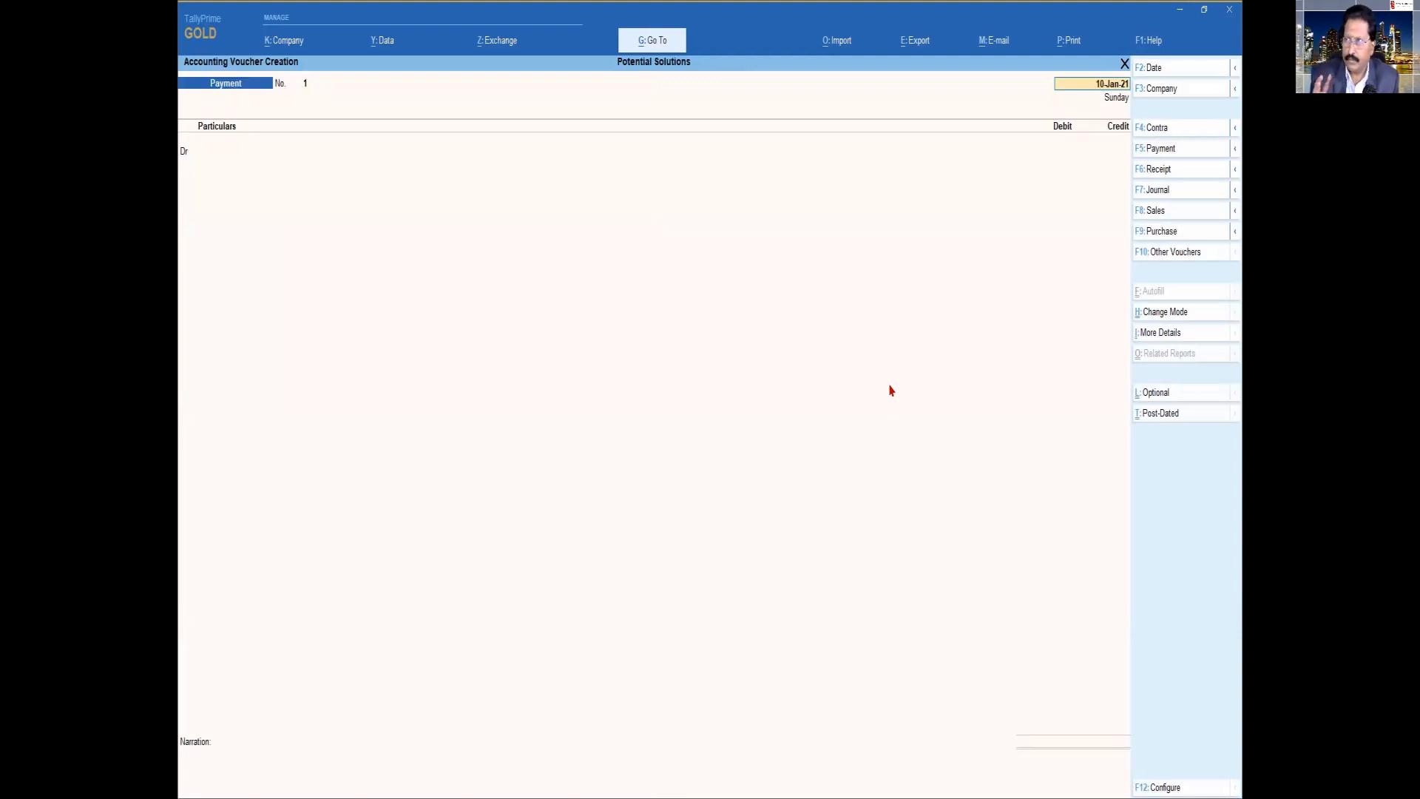
{"action": "key", "text": "Escape"}
{"action": "key", "text": "y"}
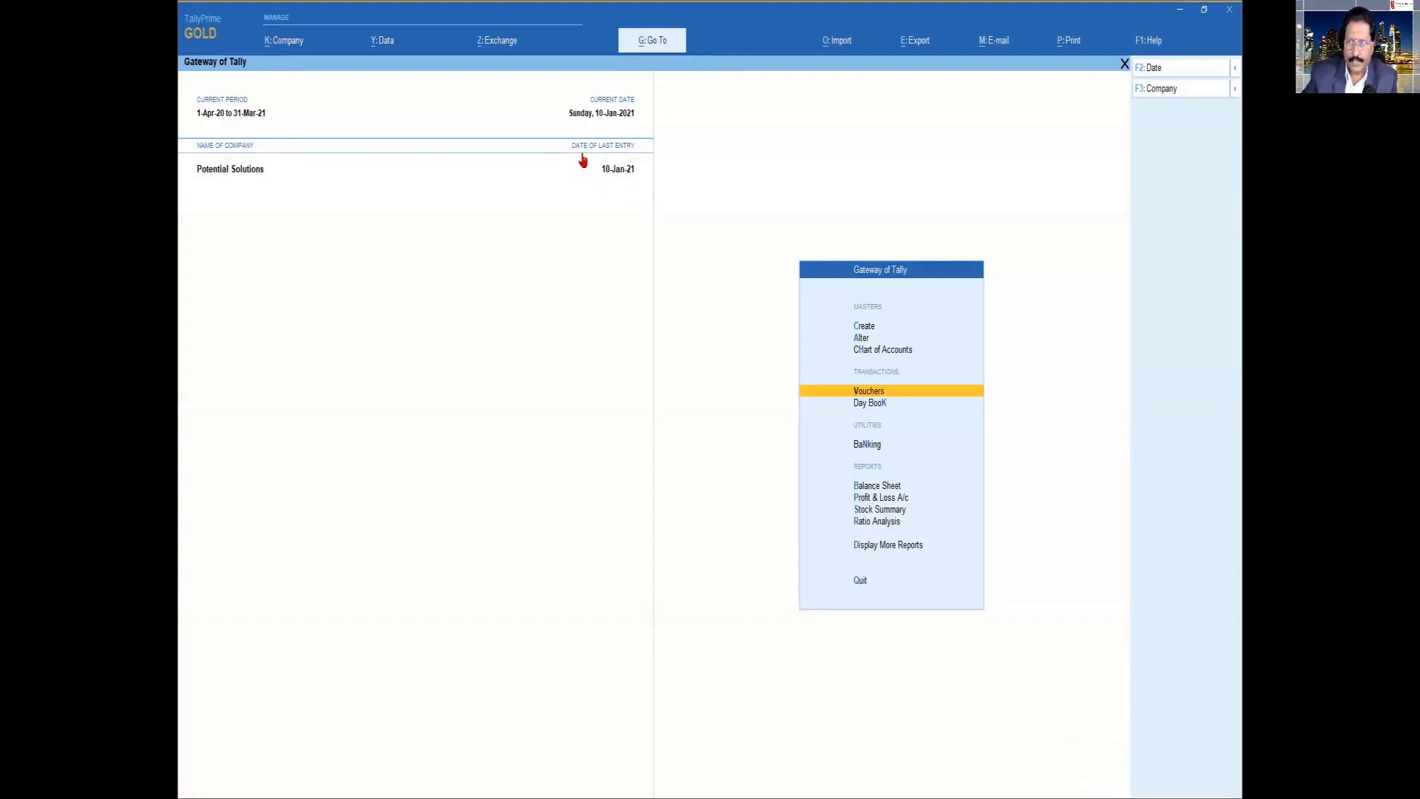
Start a sales voucher dated 10-Jan-21 and leave its reference number and reference date blank
{"action": "key", "text": "Return"}
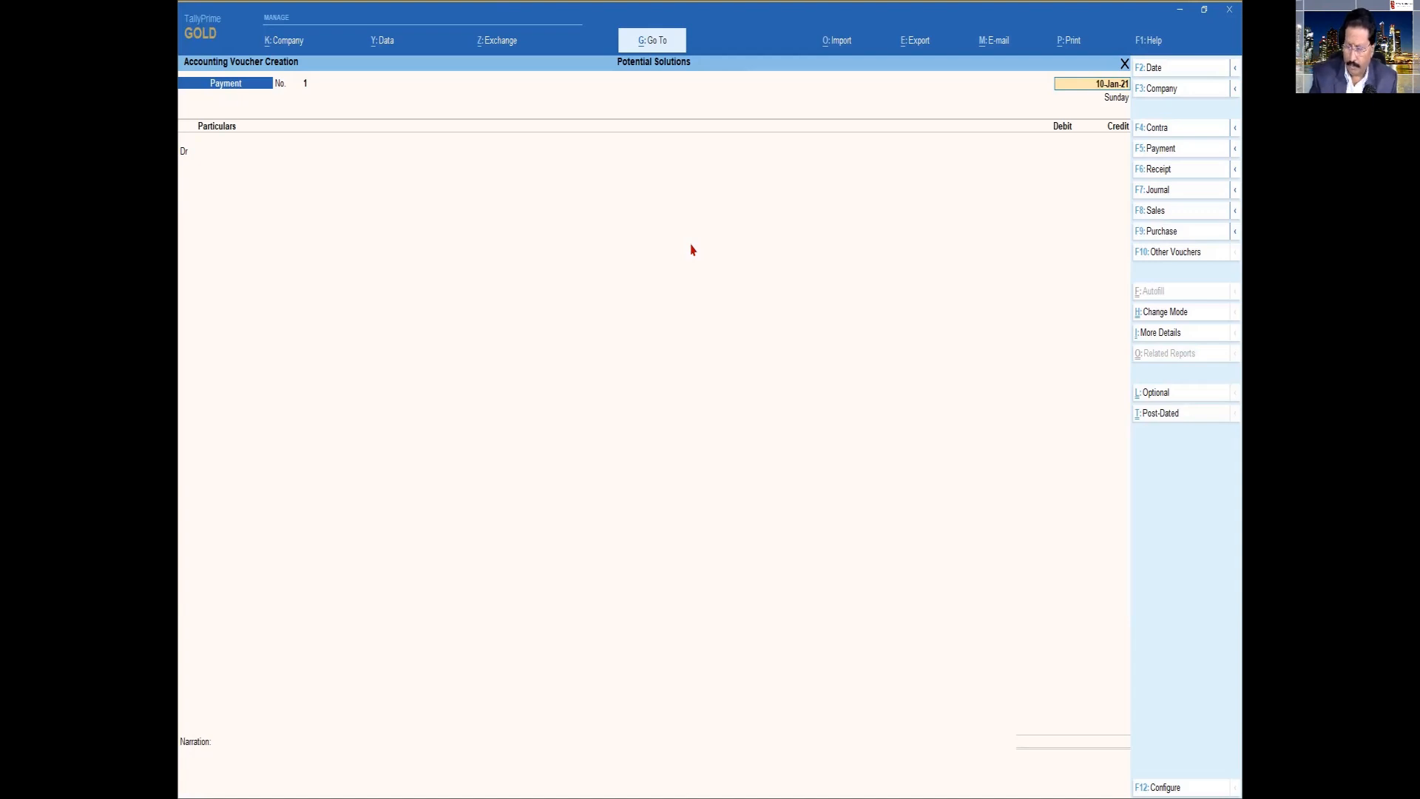
{"action": "key", "text": "F8"}
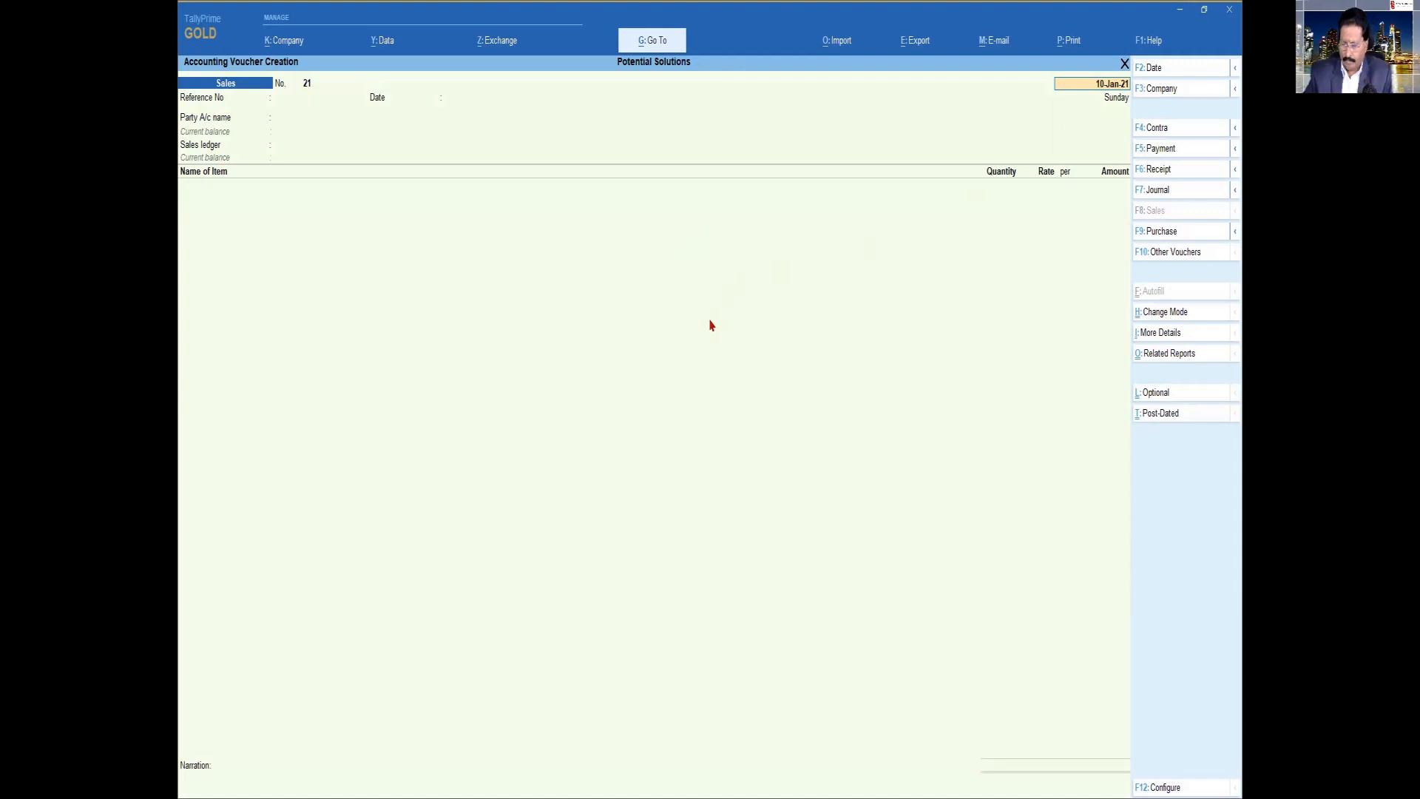
{"action": "key", "text": "Return"}
{"action": "key", "text": "Return"}
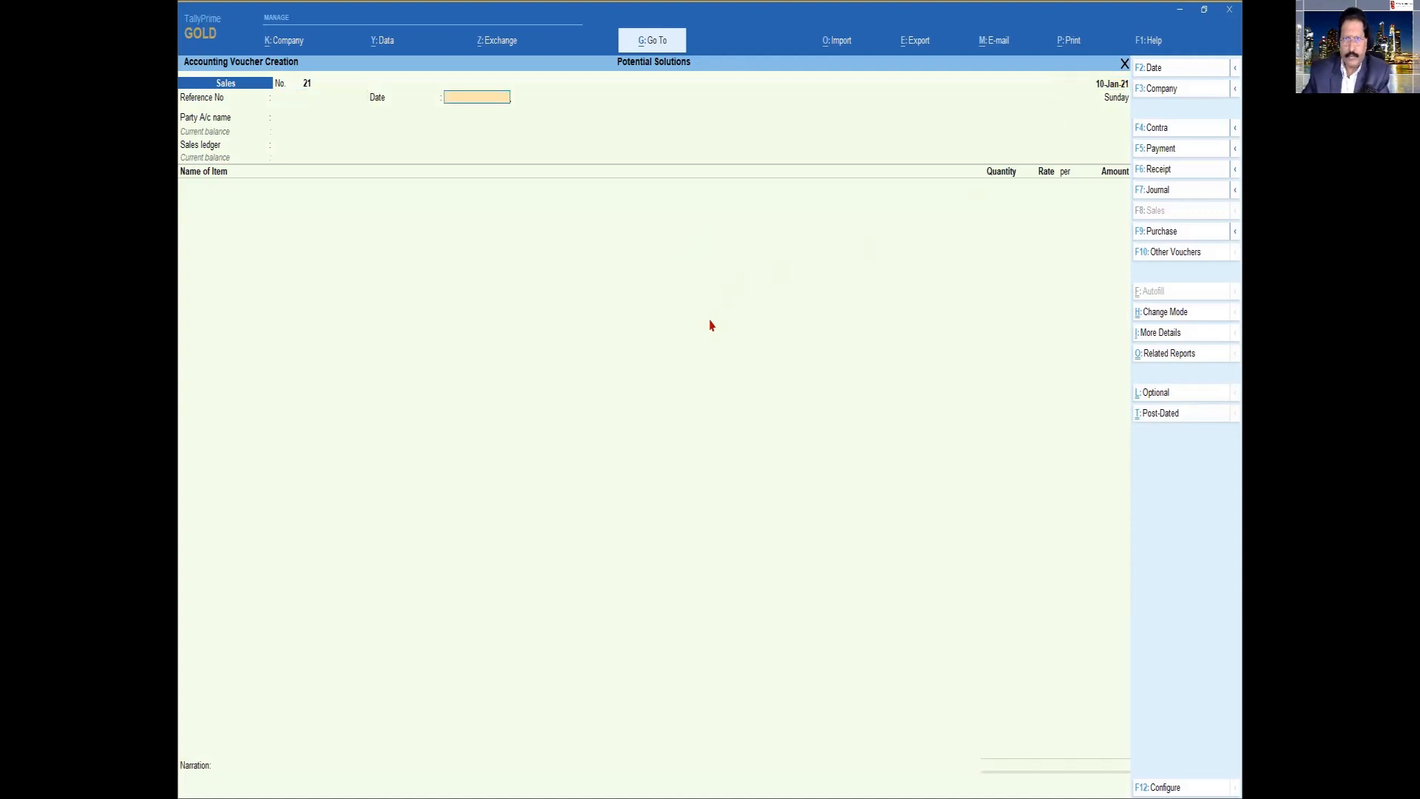
{"action": "key", "text": "Return"}
Try India Mart as the voucher's party account and return to the party selection
{"action": "type", "text": "Ind"}
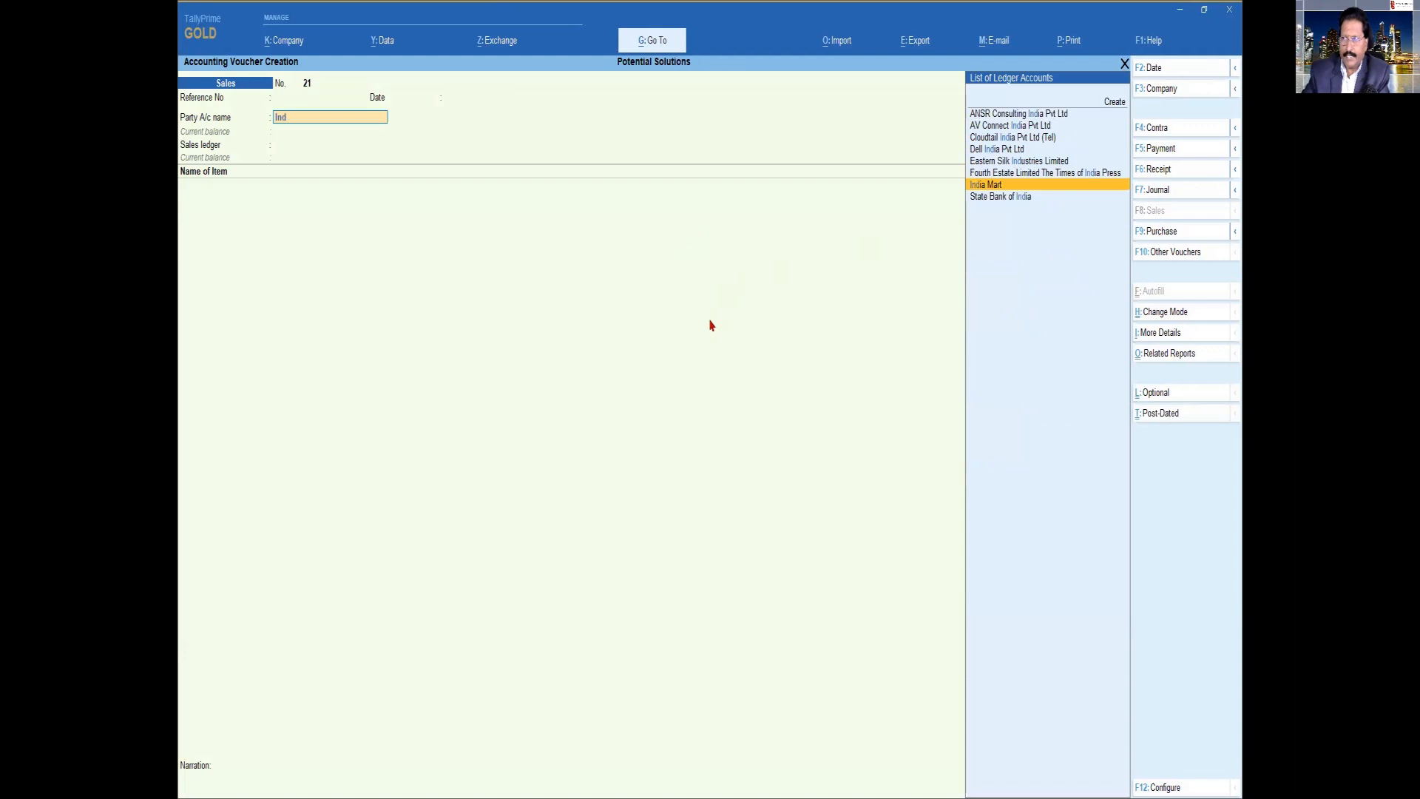
{"action": "key", "text": "Return"}
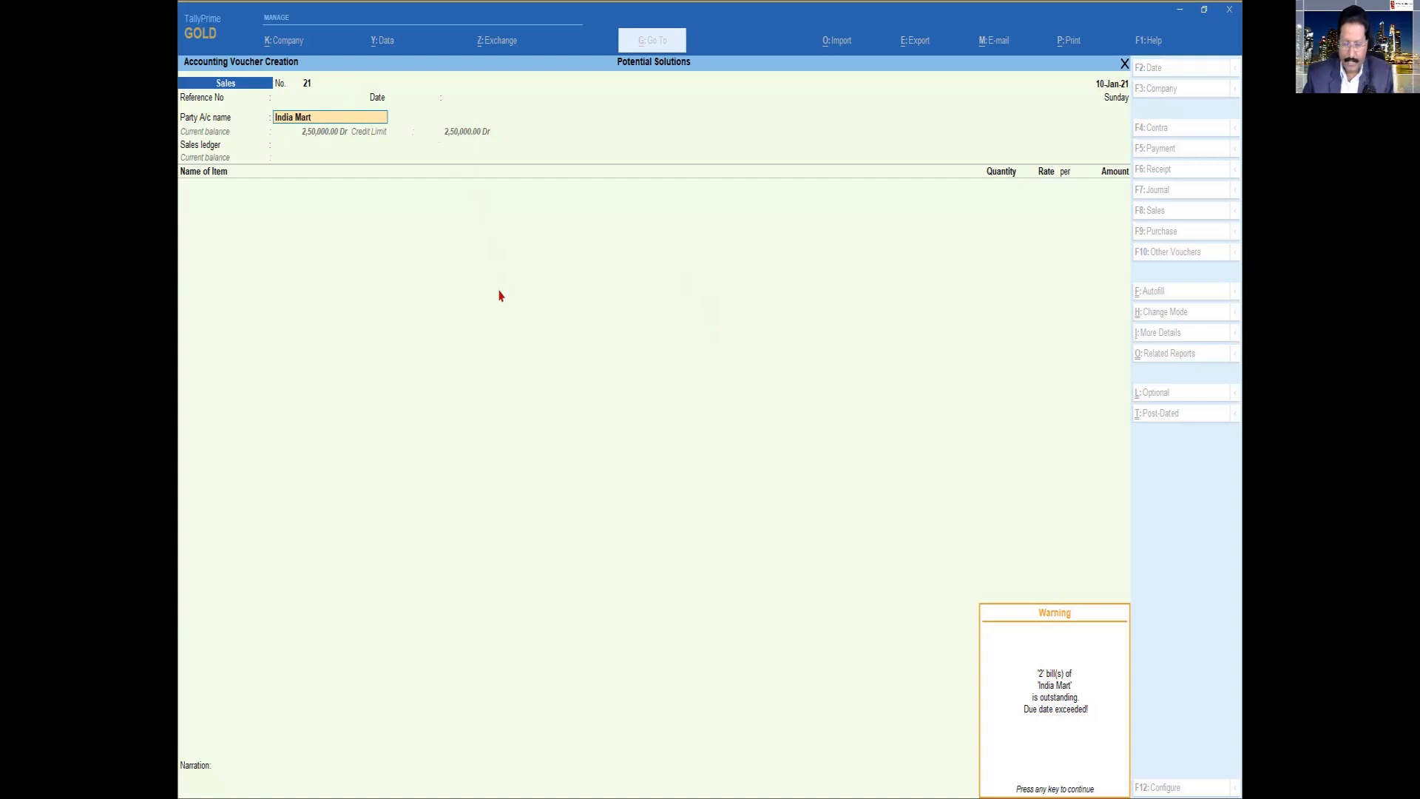
{"action": "key", "text": "Return"}
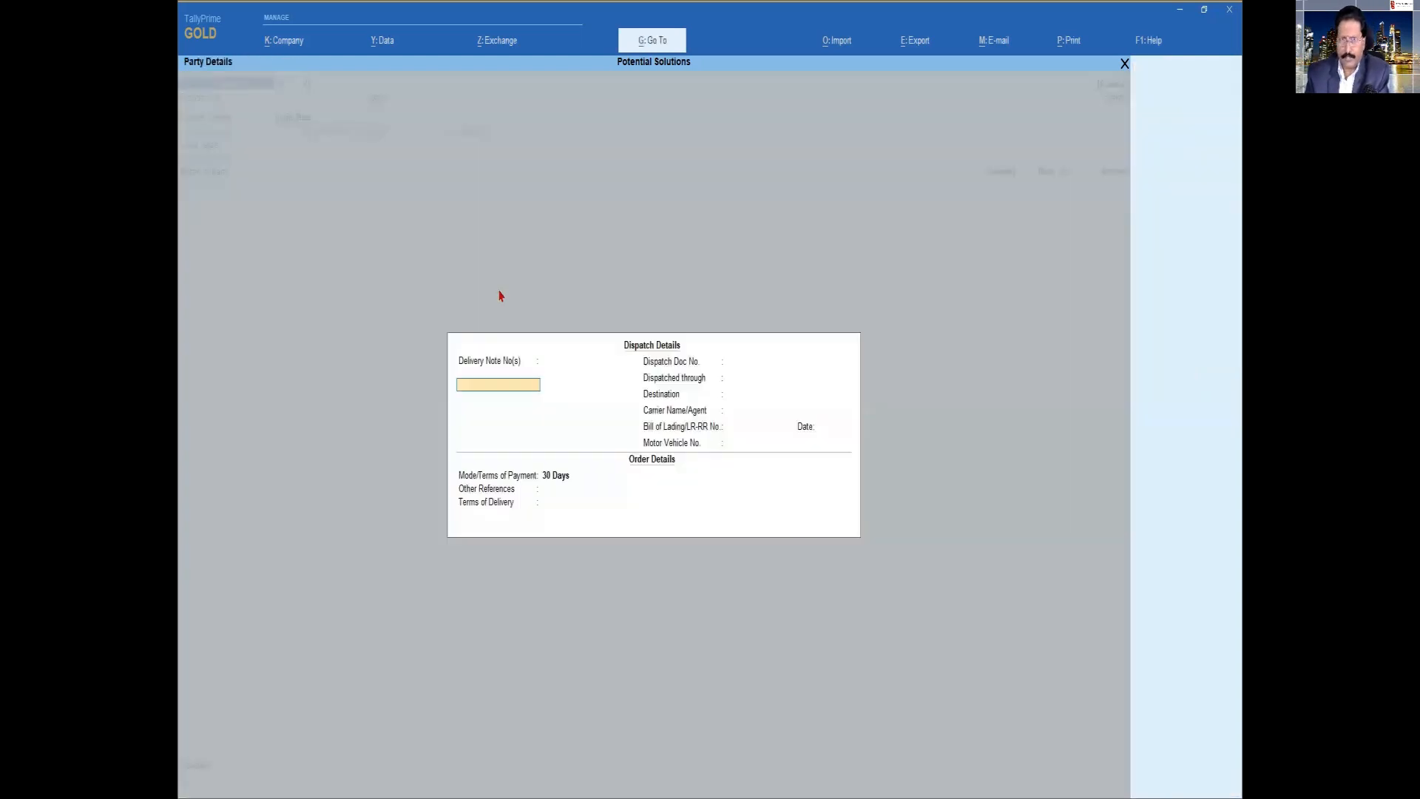
{"action": "key", "text": "Escape"}
{"action": "key", "text": "Return"}
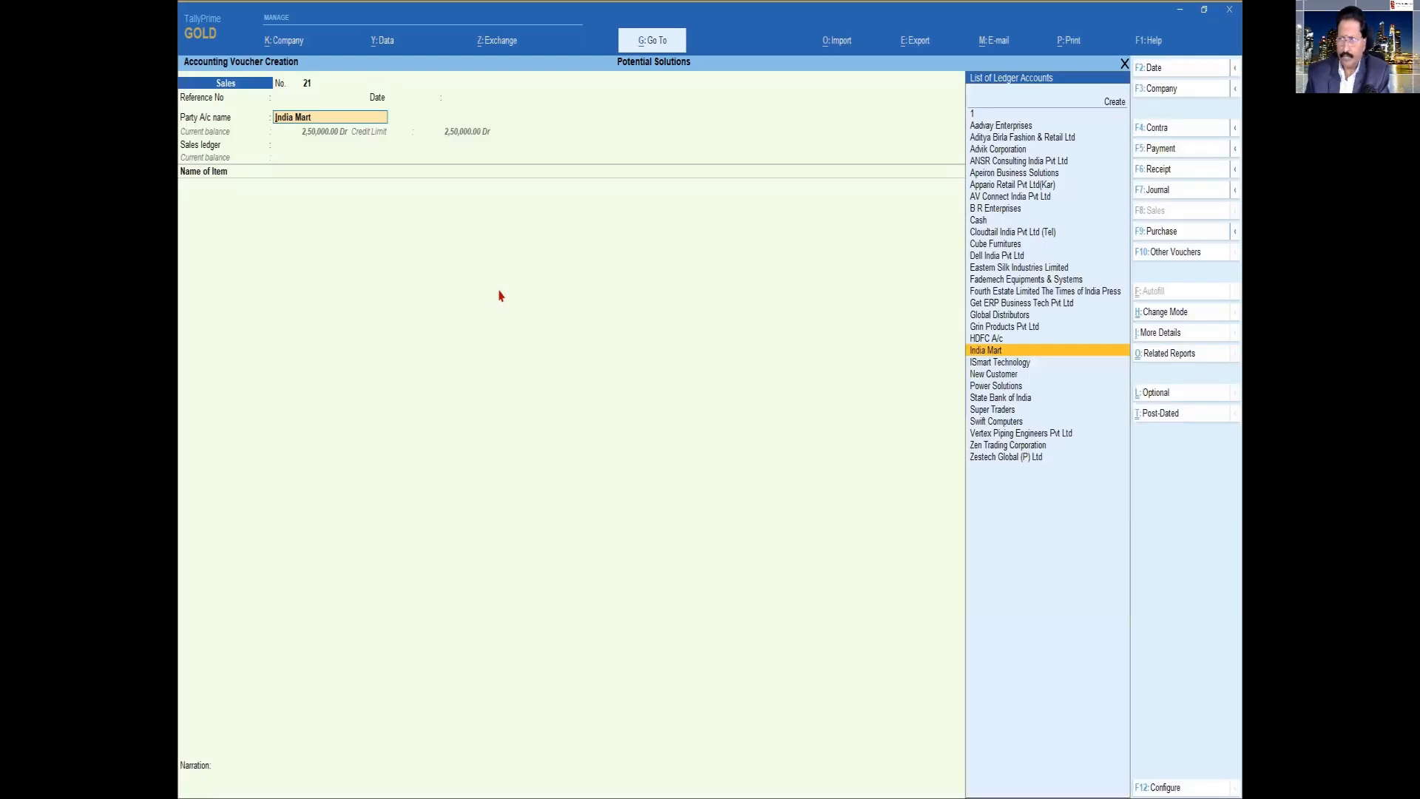
Select Aditya Birla Fashion & Retail Ltd as the party account and accept its dispatch and party details
{"action": "key", "text": "Up"}
{"action": "key", "text": "Up"}
{"action": "key", "text": "Up"}
{"action": "key", "text": "Up"}
{"action": "key", "text": "Up"}
{"action": "key", "text": "Up"}
{"action": "key", "text": "Up"}
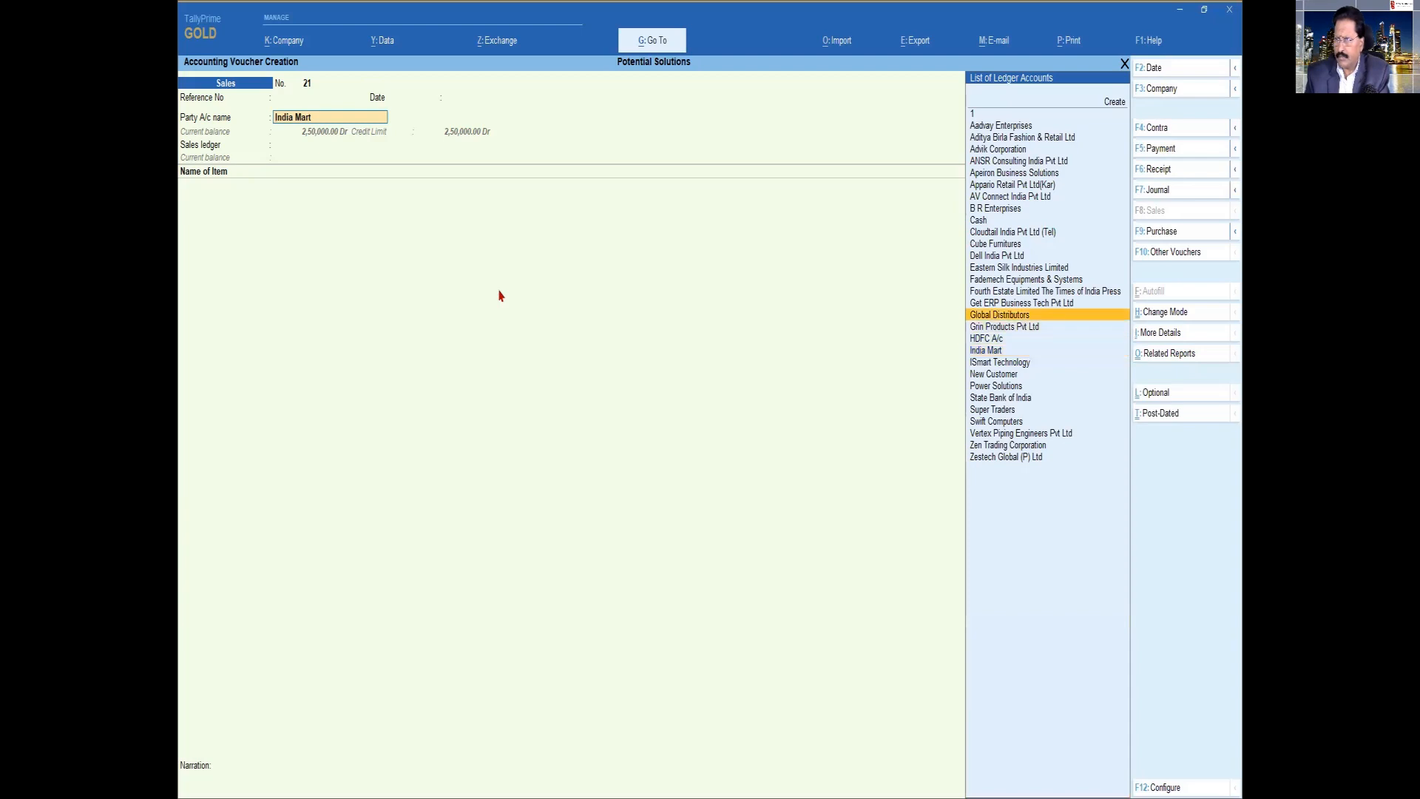
{"action": "key", "text": "Up"}
{"action": "key", "text": "Up"}
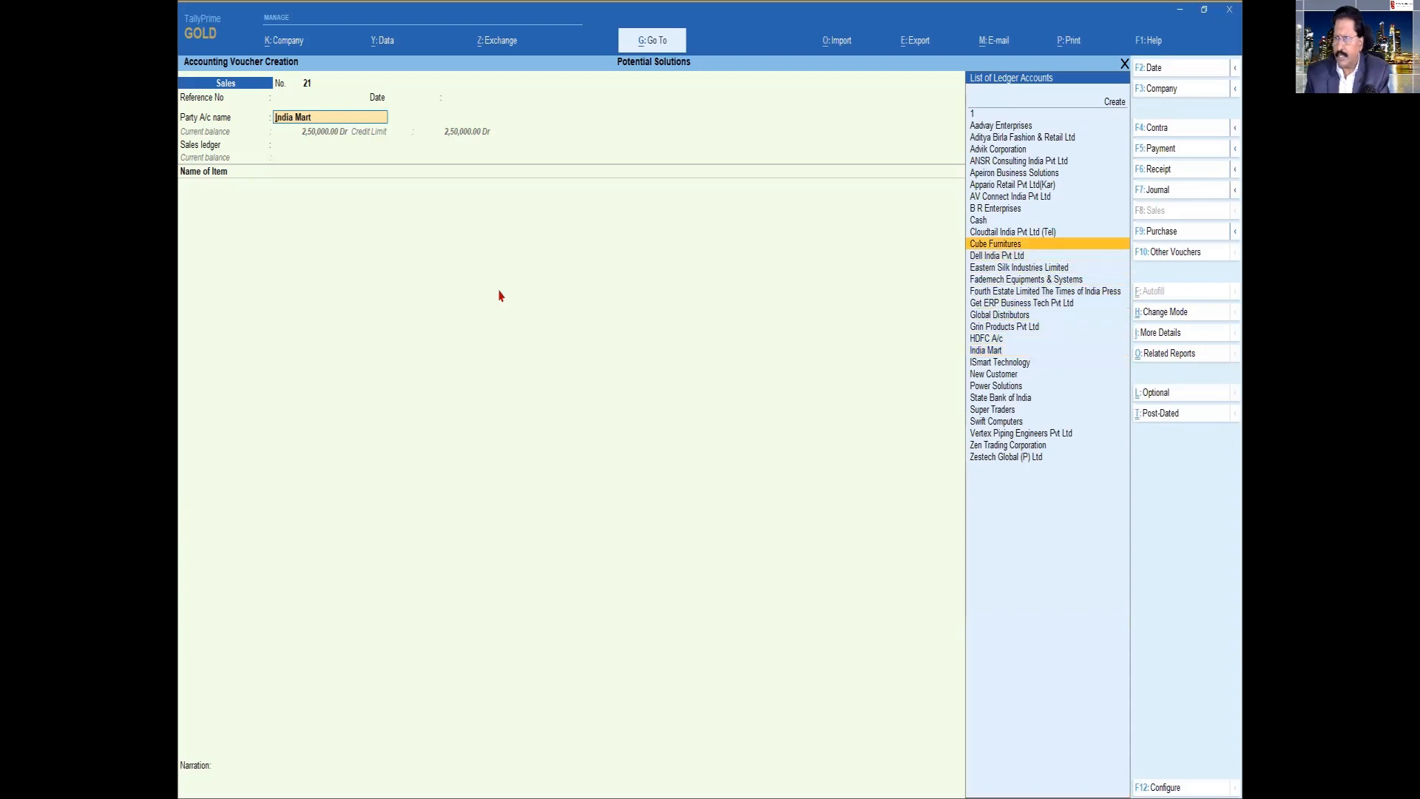
{"action": "key", "text": "Up"}
{"action": "key", "text": "Up"}
{"action": "key", "text": "Up"}
{"action": "key", "text": "Up"}
{"action": "key", "text": "Up"}
{"action": "key", "text": "Up"}
{"action": "key", "text": "Up"}
{"action": "key", "text": "Up"}
{"action": "key", "text": "Up"}
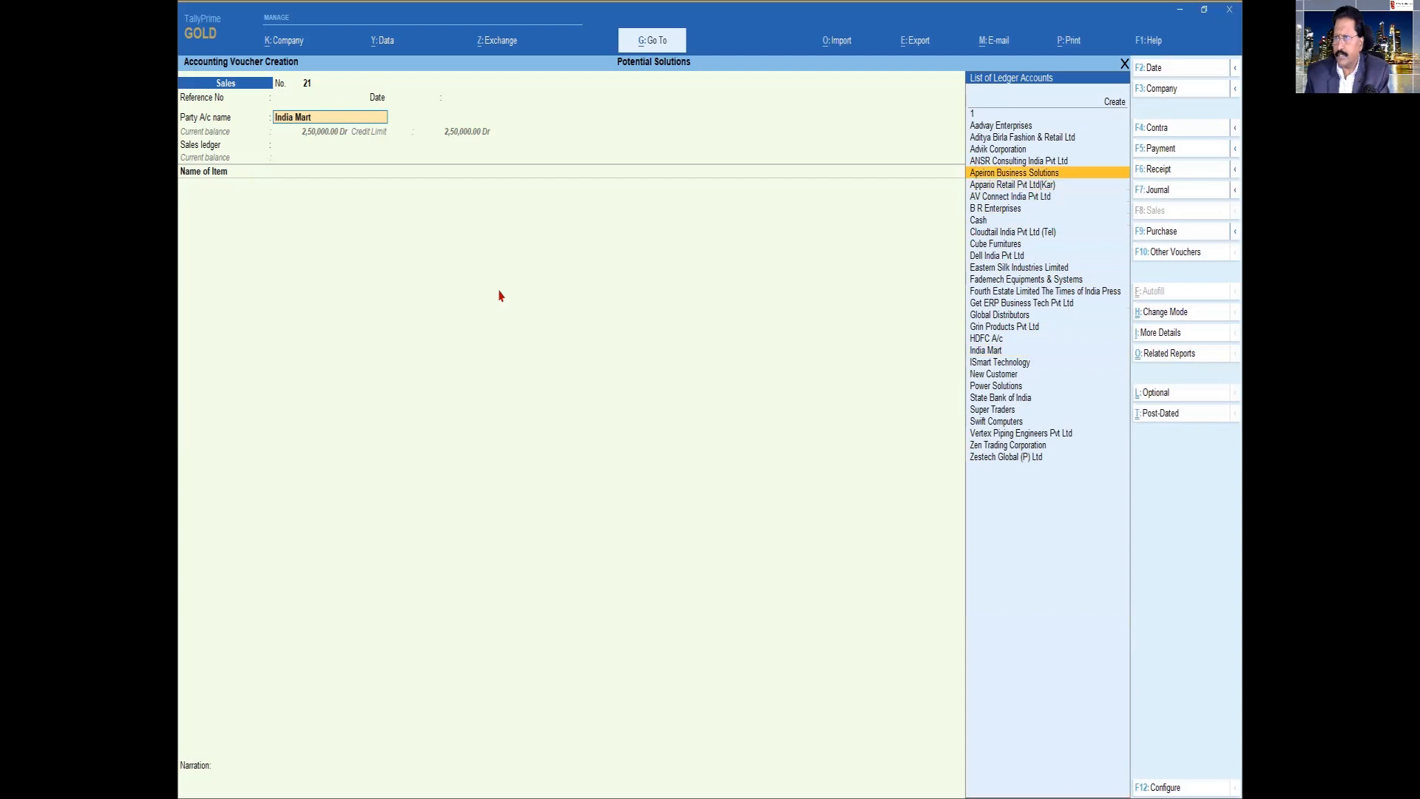
{"action": "key", "text": "Return"}
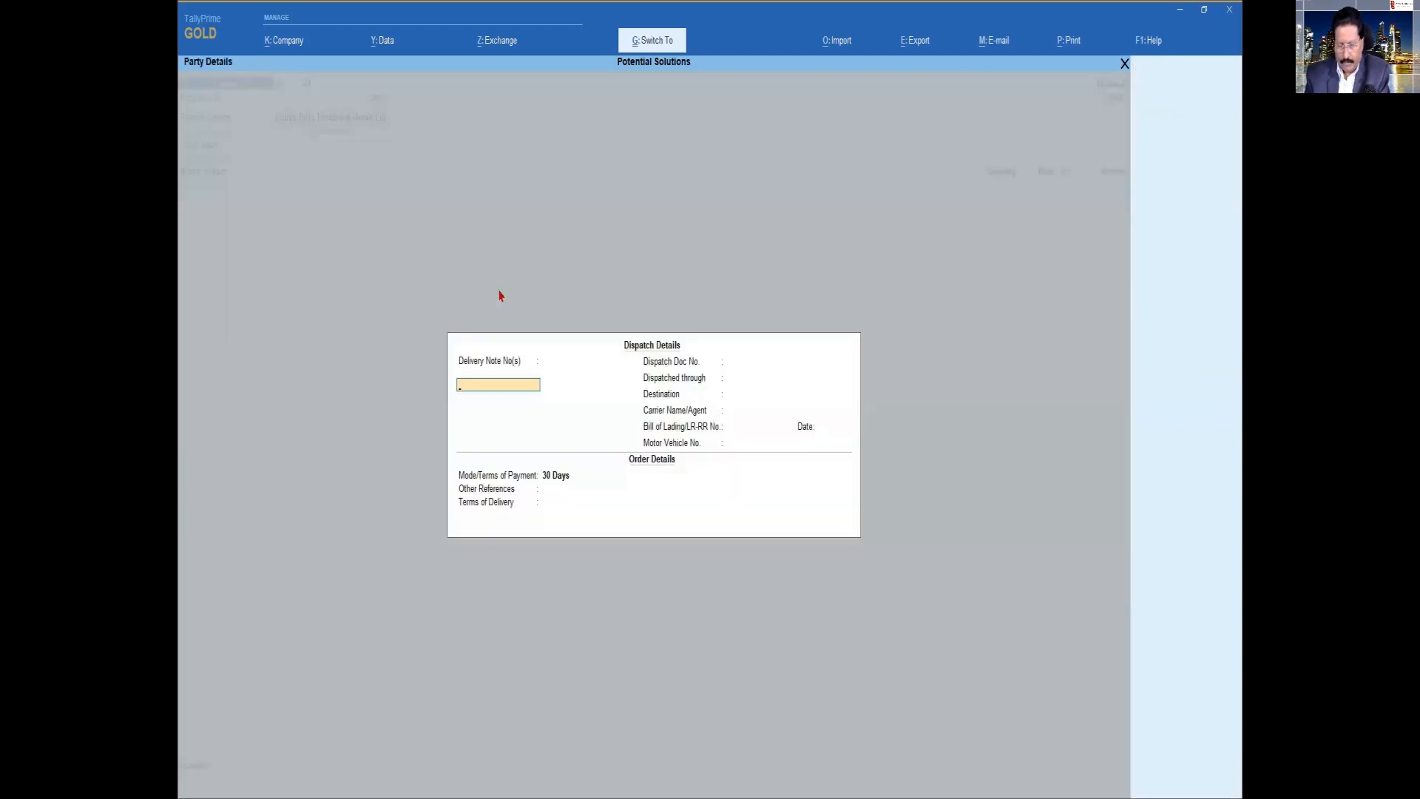
{"action": "key", "text": "Escape"}
{"action": "key", "text": "ctrl+a"}
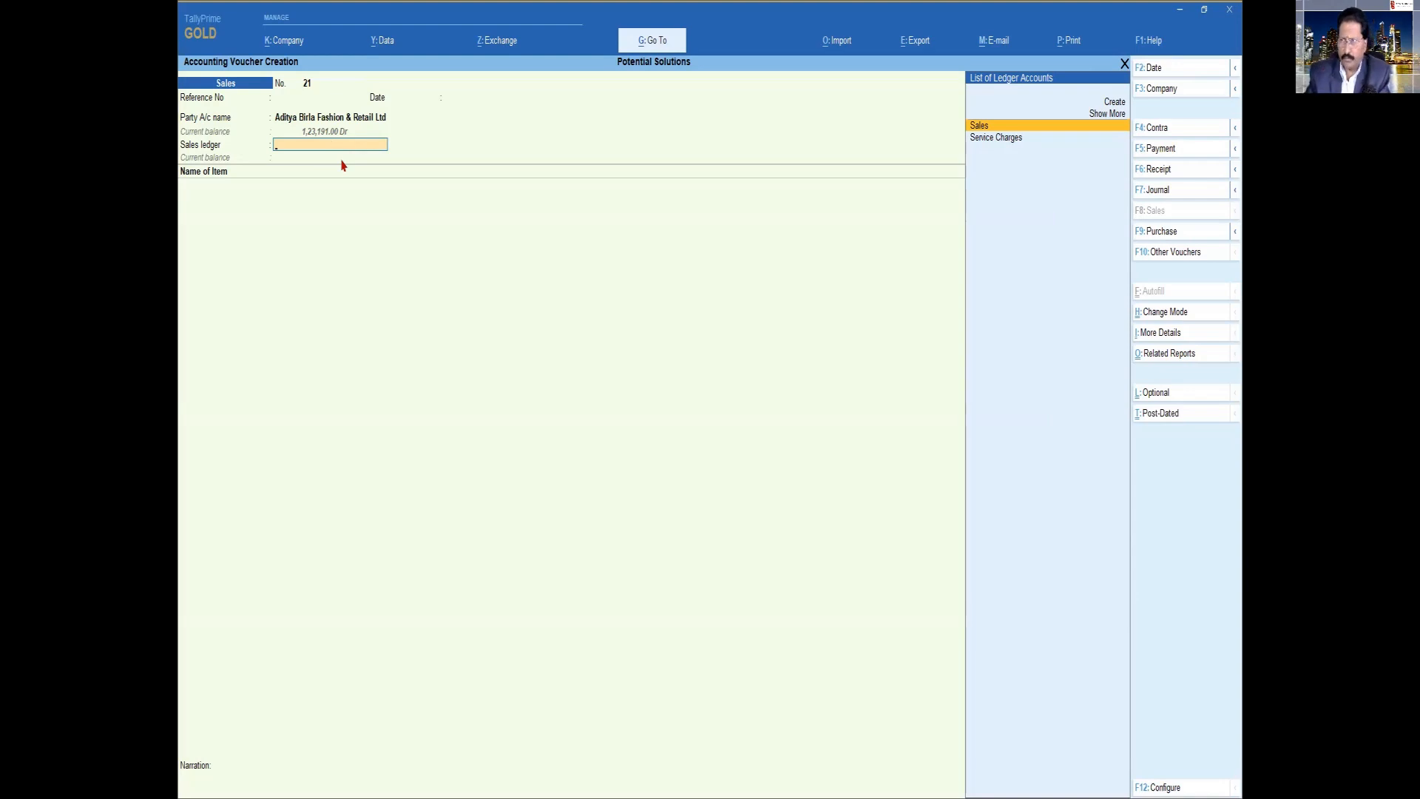
Choose the Sales ledger, add 3 Nos of Dell Laptop - I5 at 60,000.00 each, and proceed to the bill-wise details
{"action": "key", "text": "Return"}
{"action": "key", "text": "Down"}
{"action": "key", "text": "Down"}
{"action": "key", "text": "Return"}
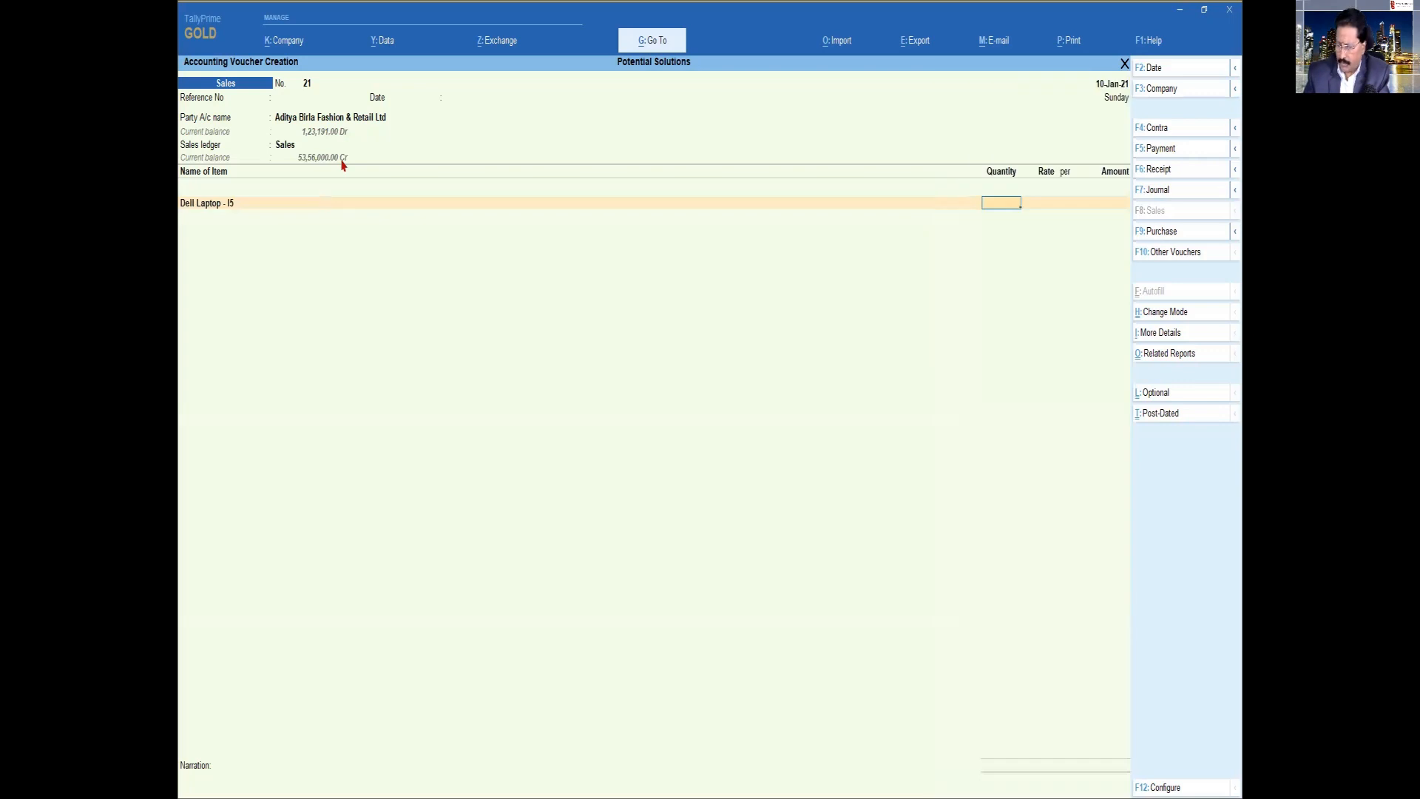
{"action": "key", "text": "Return"}
{"action": "key", "text": "Return"}
{"action": "key", "text": "Return"}
{"action": "key", "text": "Return"}
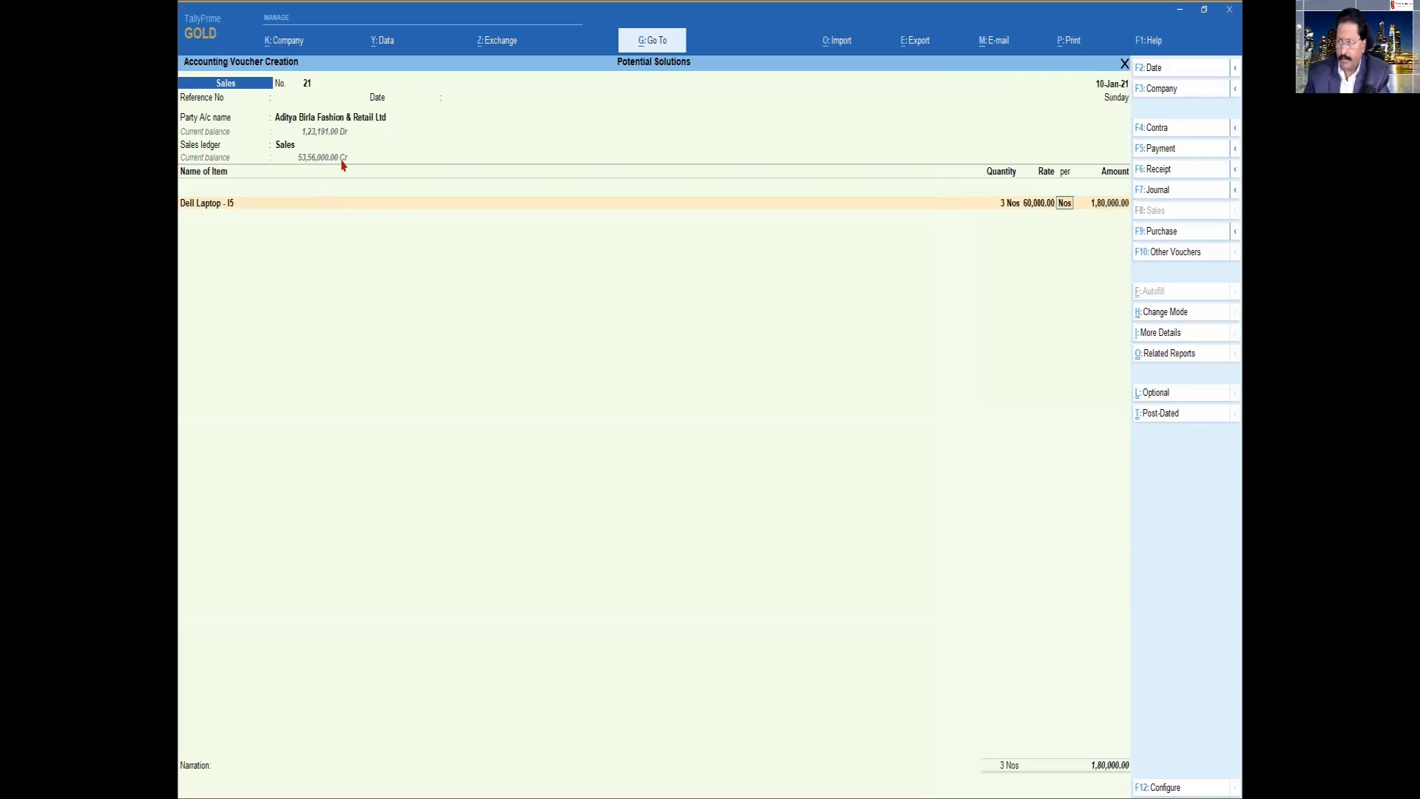
{"action": "key", "text": "Return"}
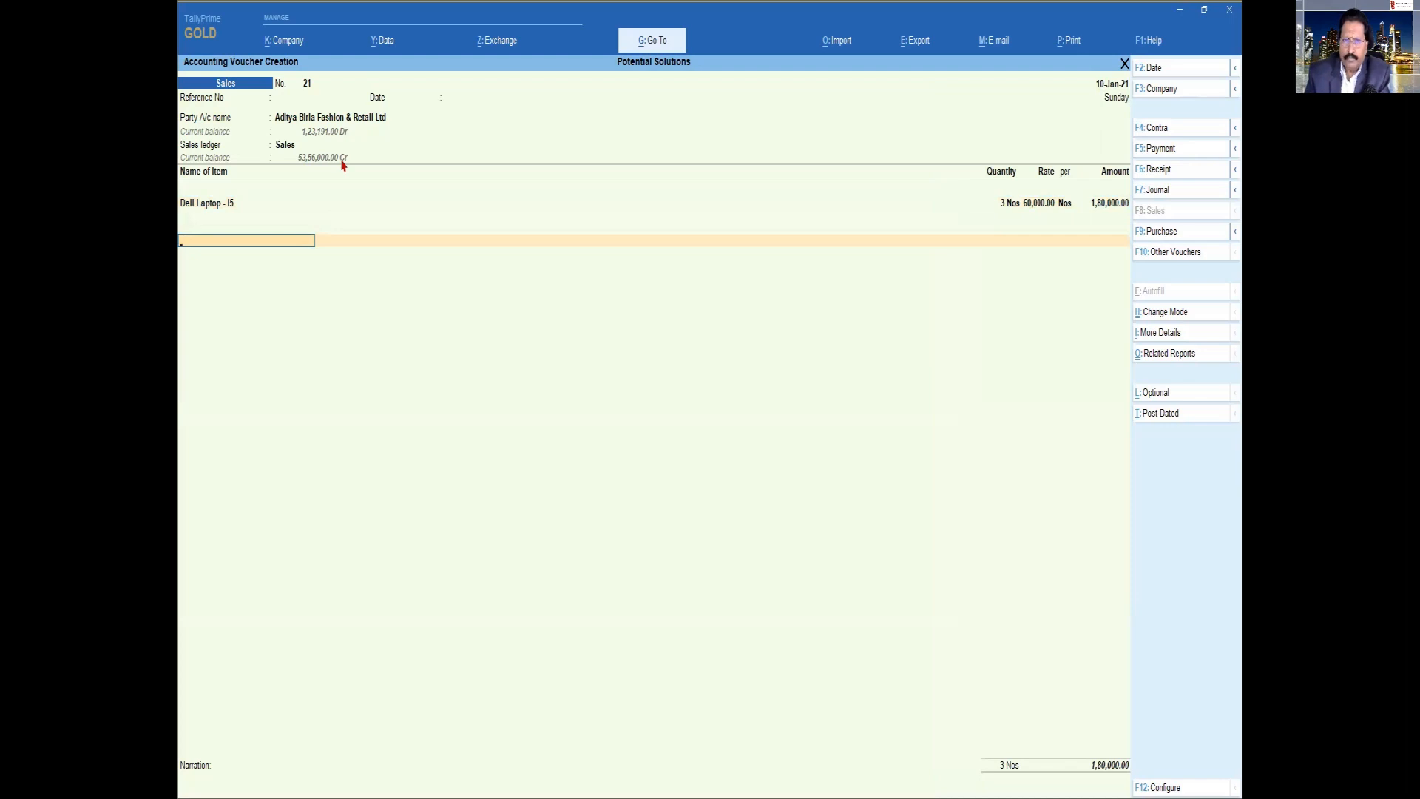
{"action": "key", "text": "Return"}
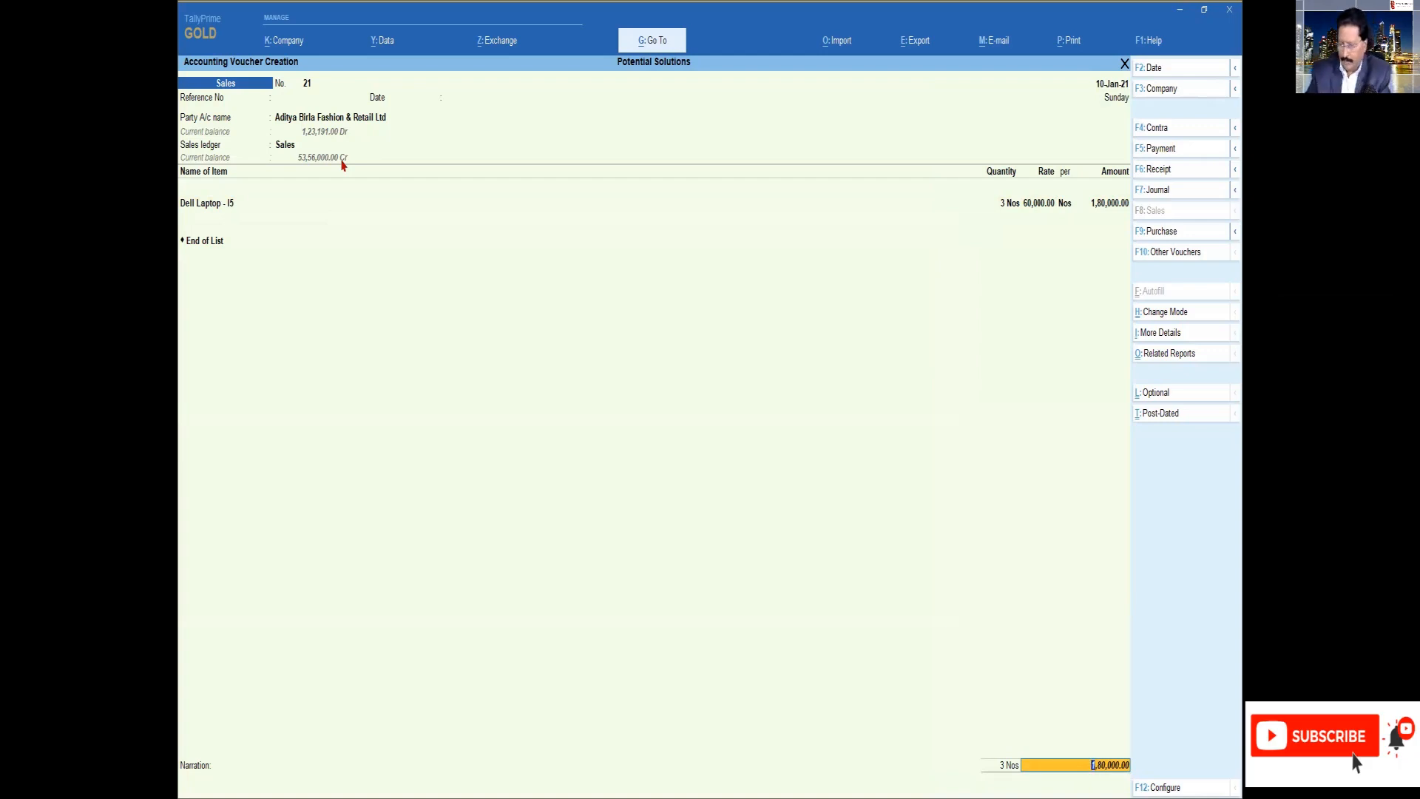
{"action": "key", "text": "Return"}
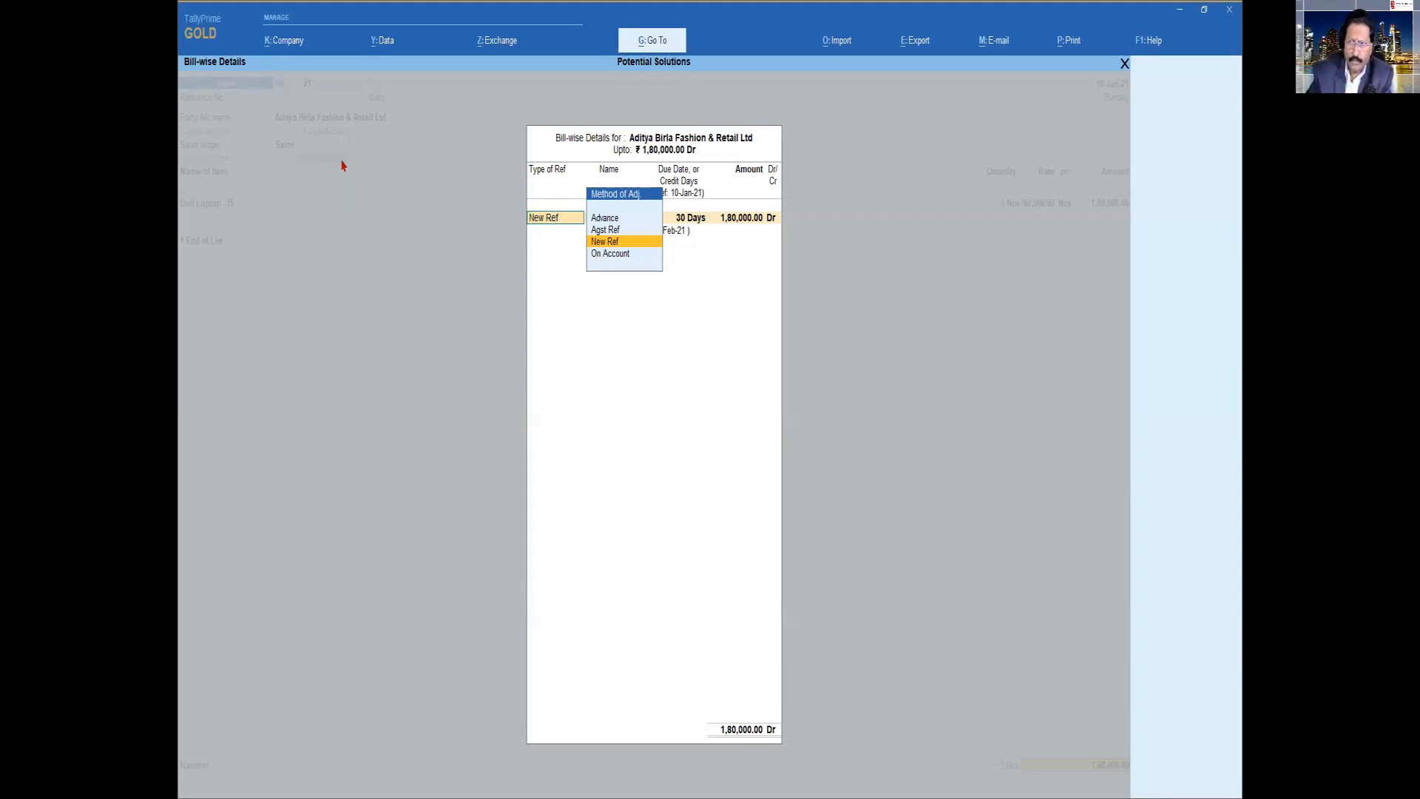
Record bill reference 21/a as a New Ref with 10 credit days and an amount of 90,000 Dr
{"action": "key", "text": "Return"}
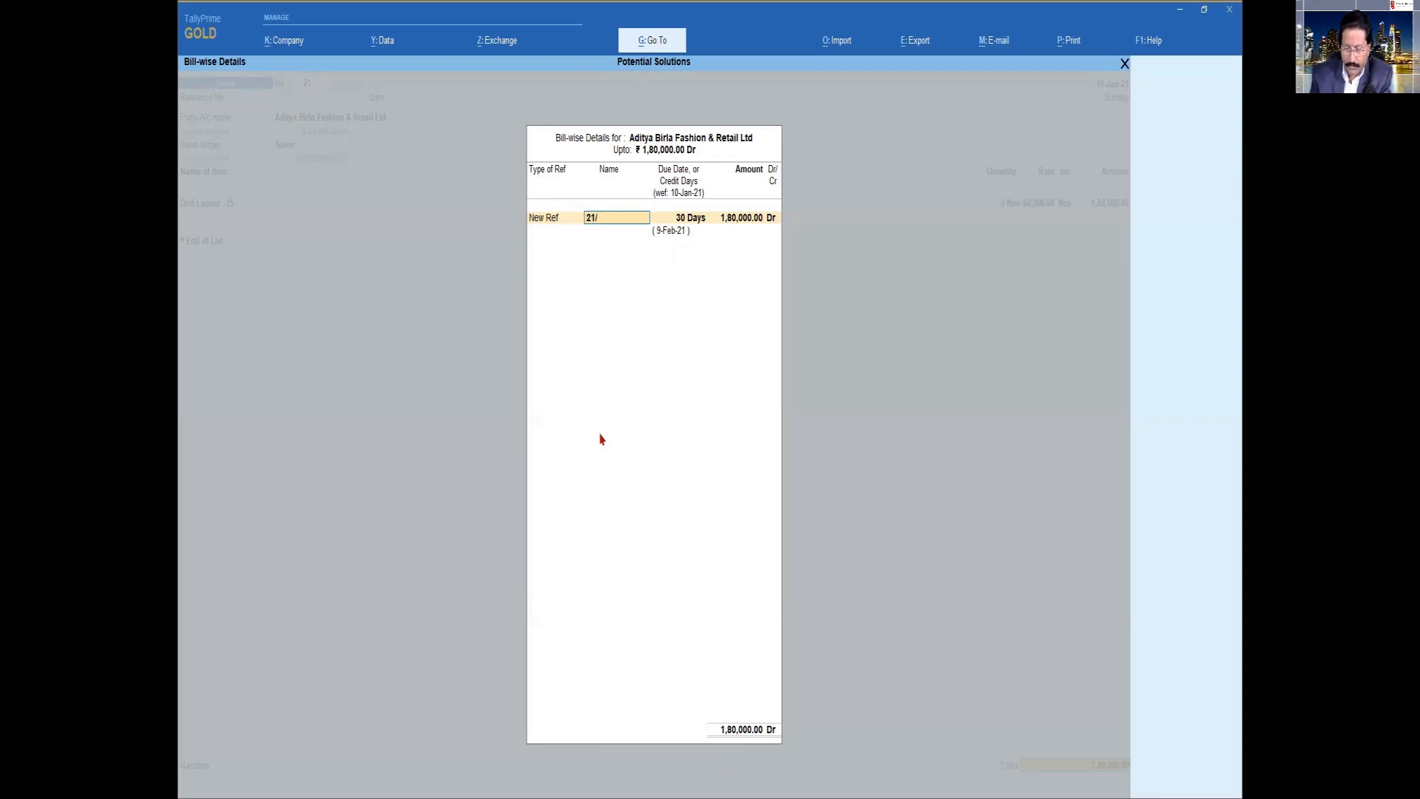
{"action": "key", "text": "Return"}
{"action": "type", "text": "10"}
{"action": "key", "text": "Return"}
{"action": "type", "text": "90000"}
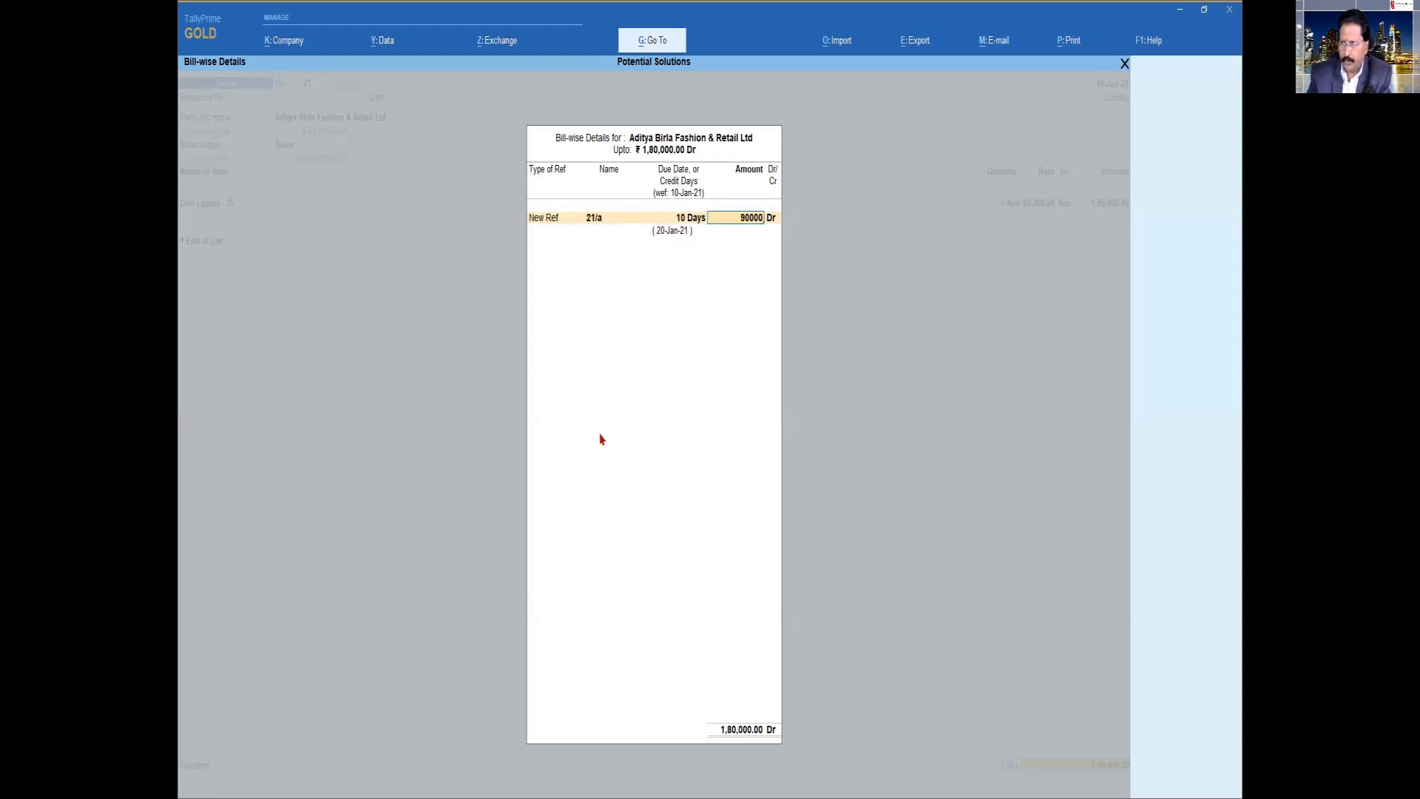
{"action": "key", "text": "Return"}
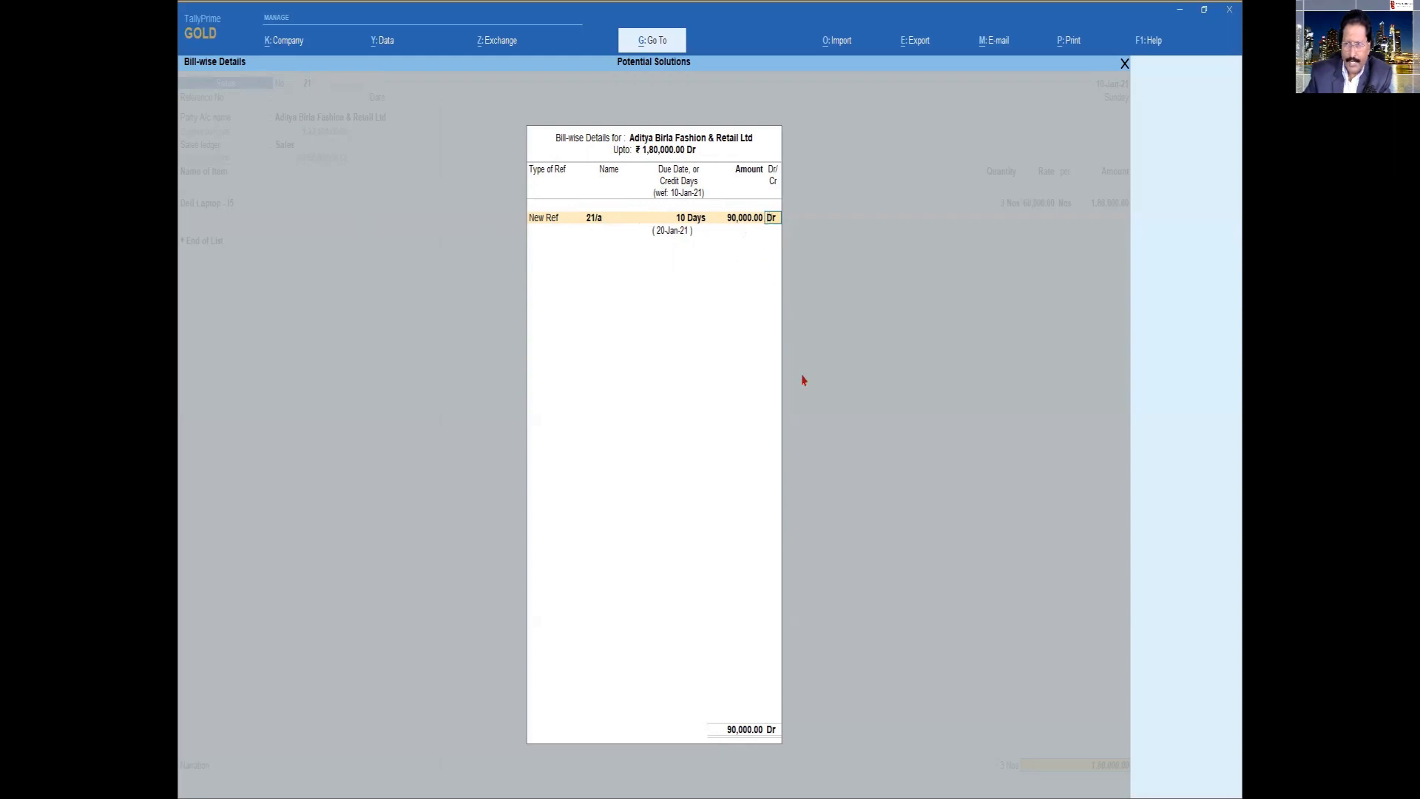
{"action": "key", "text": "Return"}
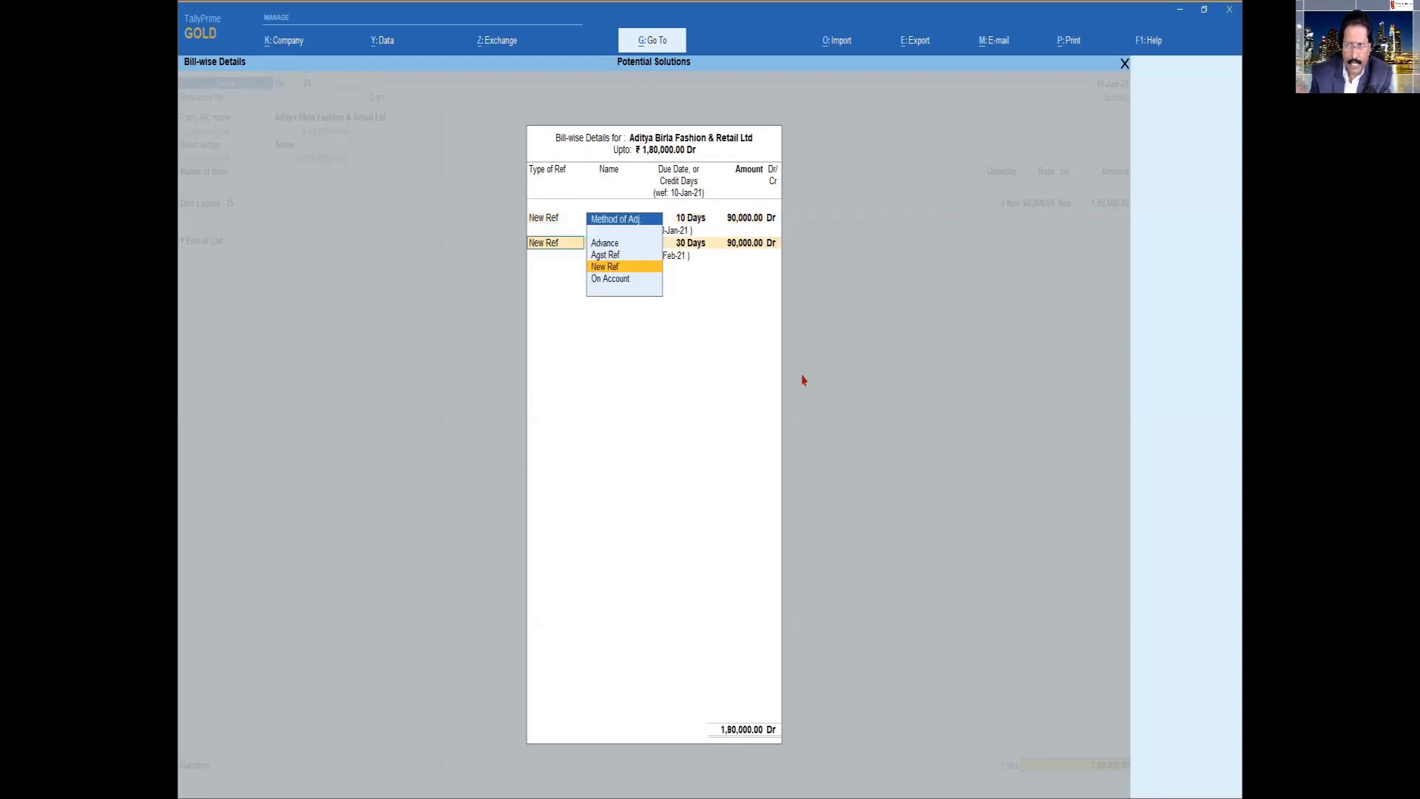
Record bill reference 21/b as a New Ref with 30 credit days for 90,000 Dr, and save the sales voucher without a narration
{"action": "key", "text": "Return"}
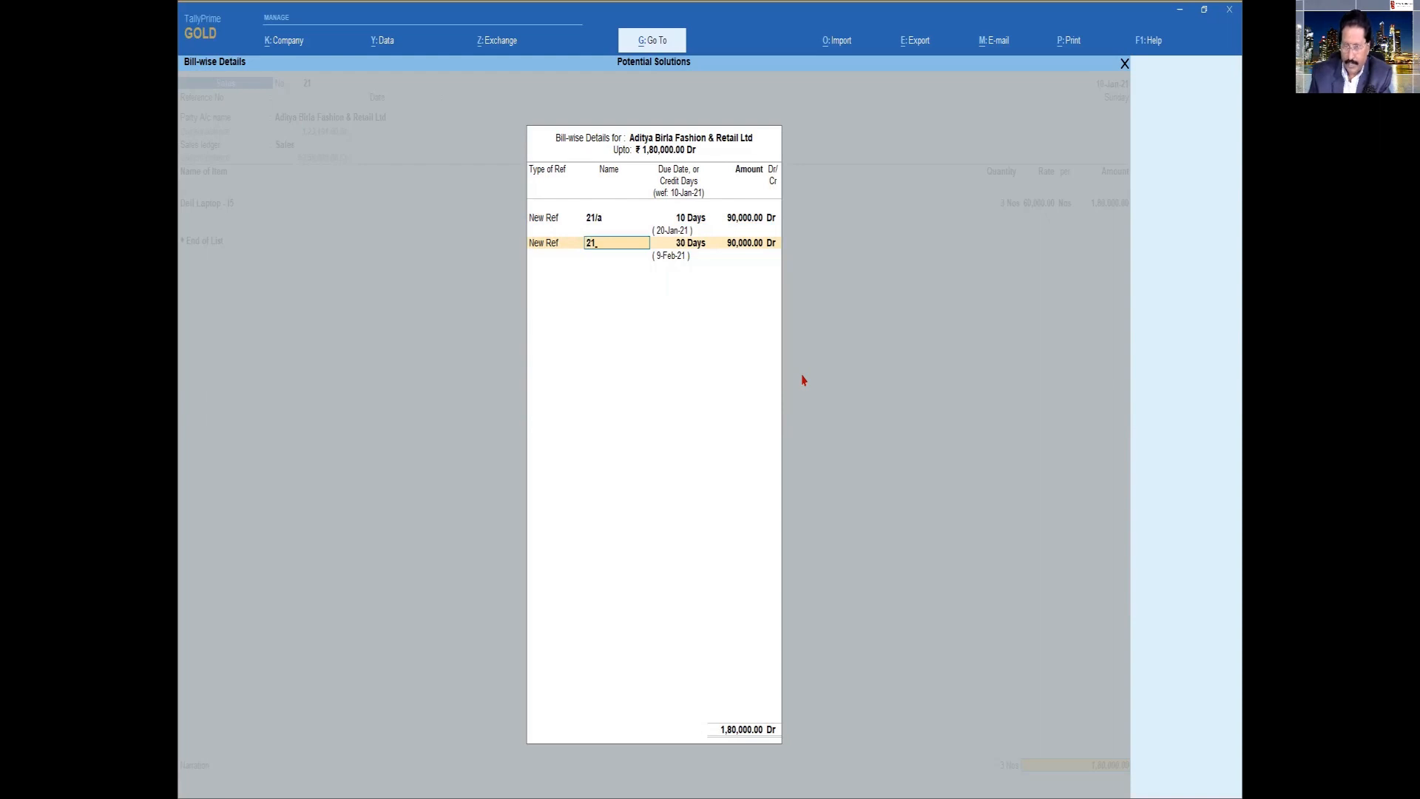
{"action": "key", "text": "Return"}
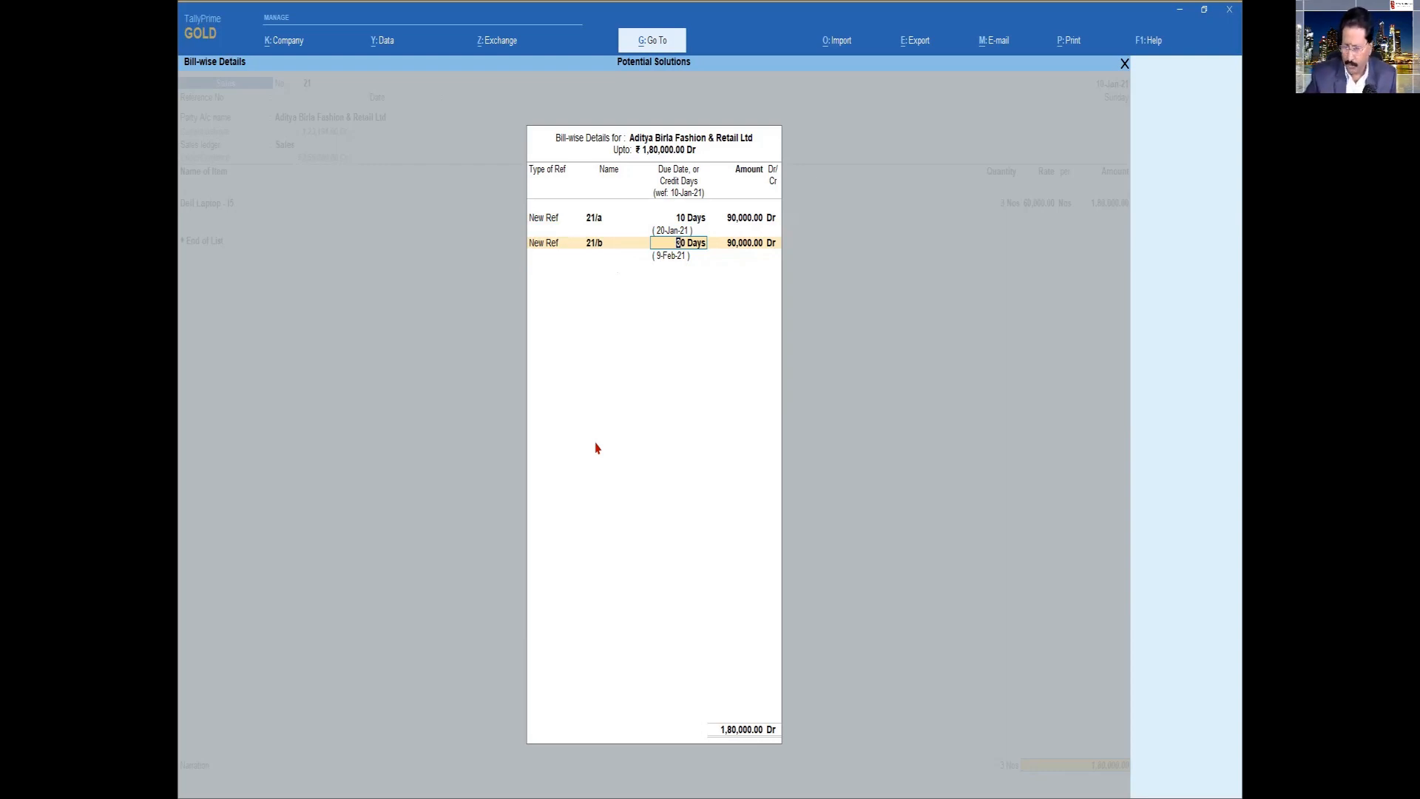
{"action": "key", "text": "Return"}
{"action": "key", "text": "Return"}
{"action": "key", "text": "Return"}
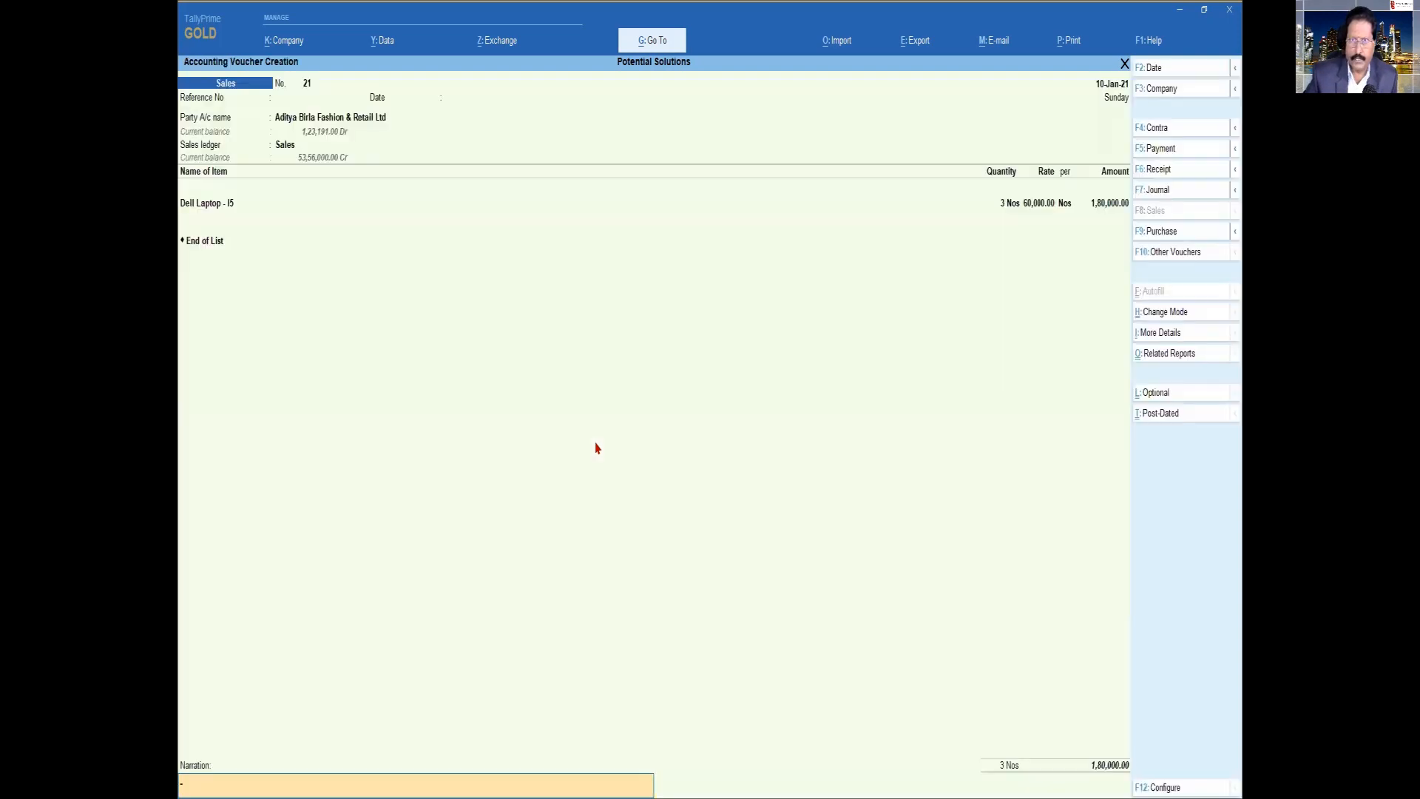
{"action": "key", "text": "Return"}
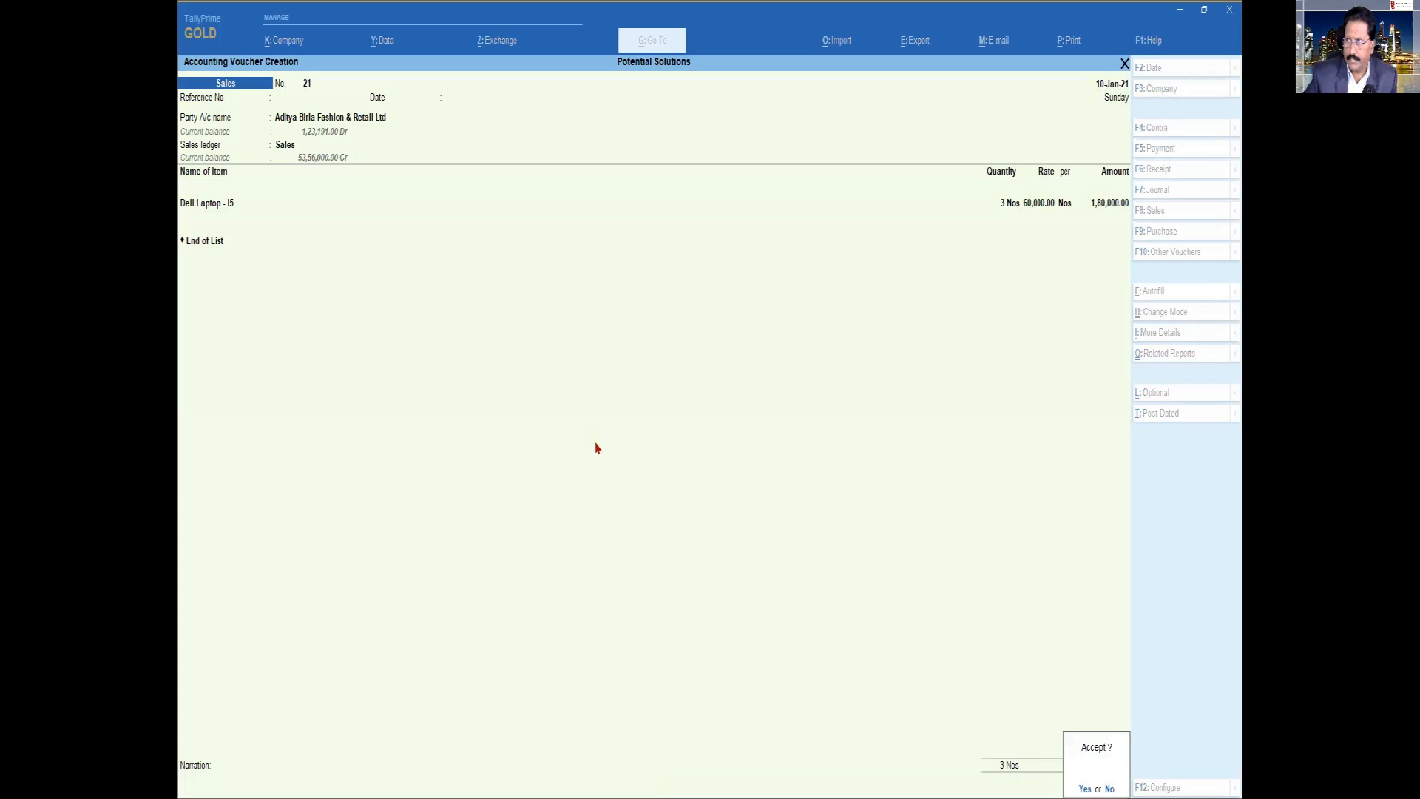
{"action": "key", "text": "y"}
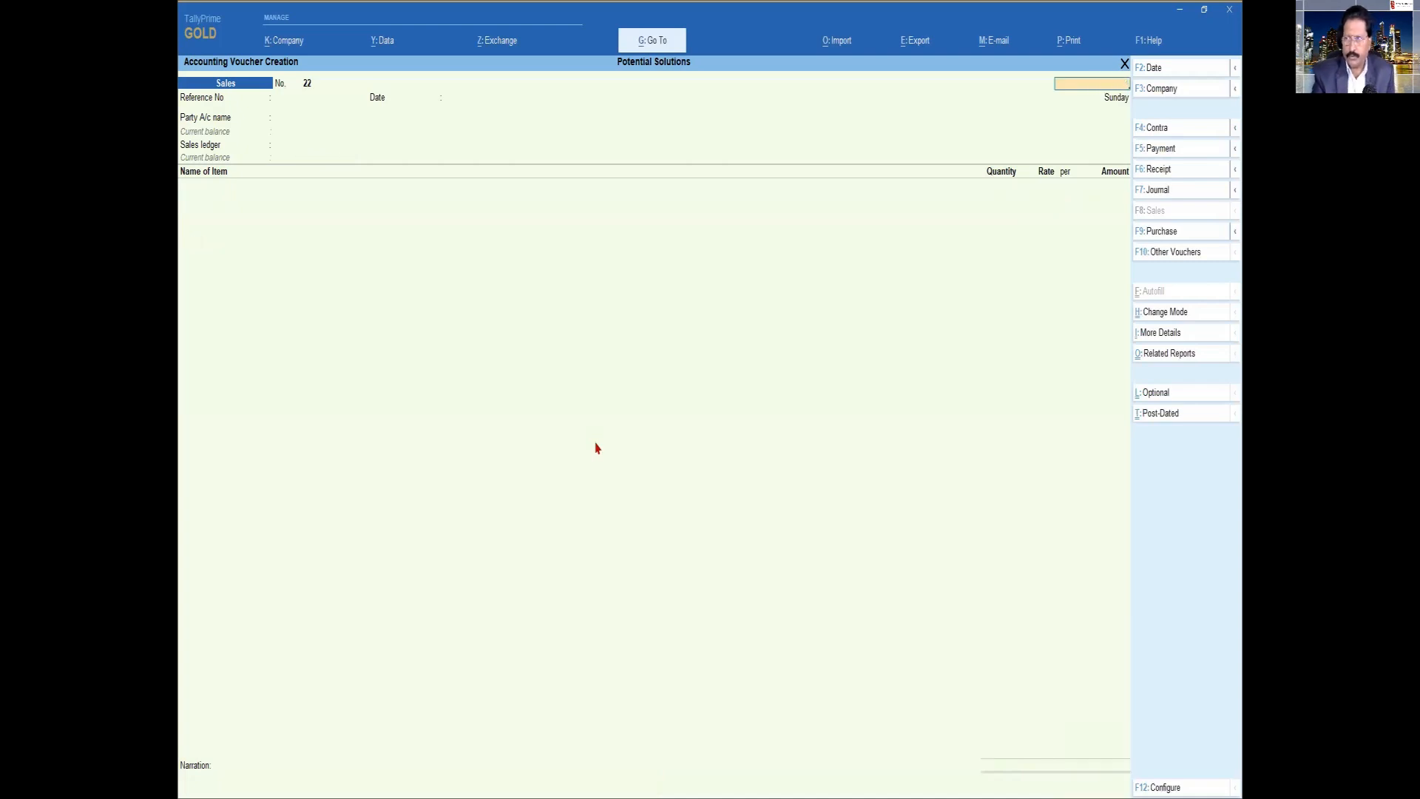
{"action": "key", "text": "Escape"}
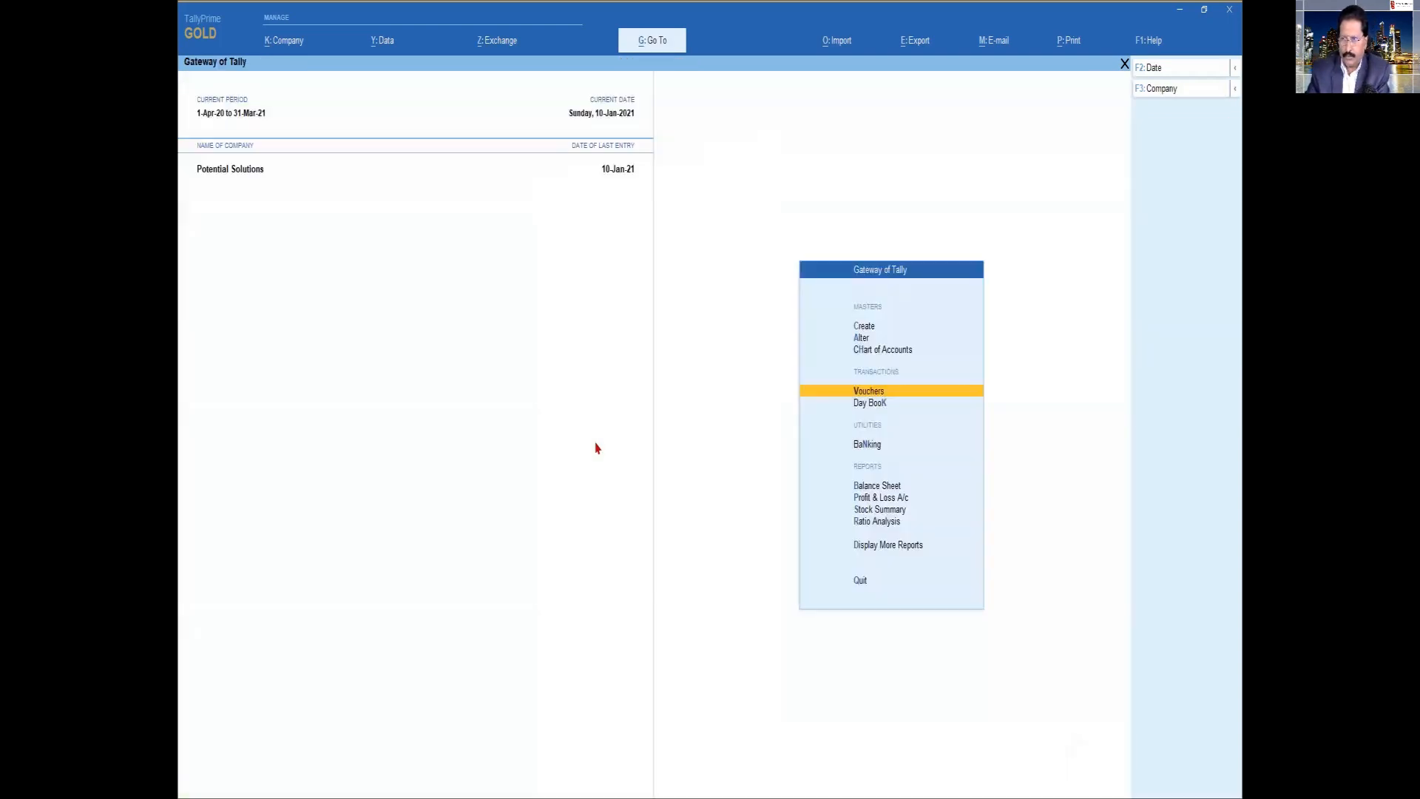
Display the Ledger Outstandings statement for Aditya Birla Fashion & Retail Ltd to examine its pending bills
{"action": "key", "text": "d"}
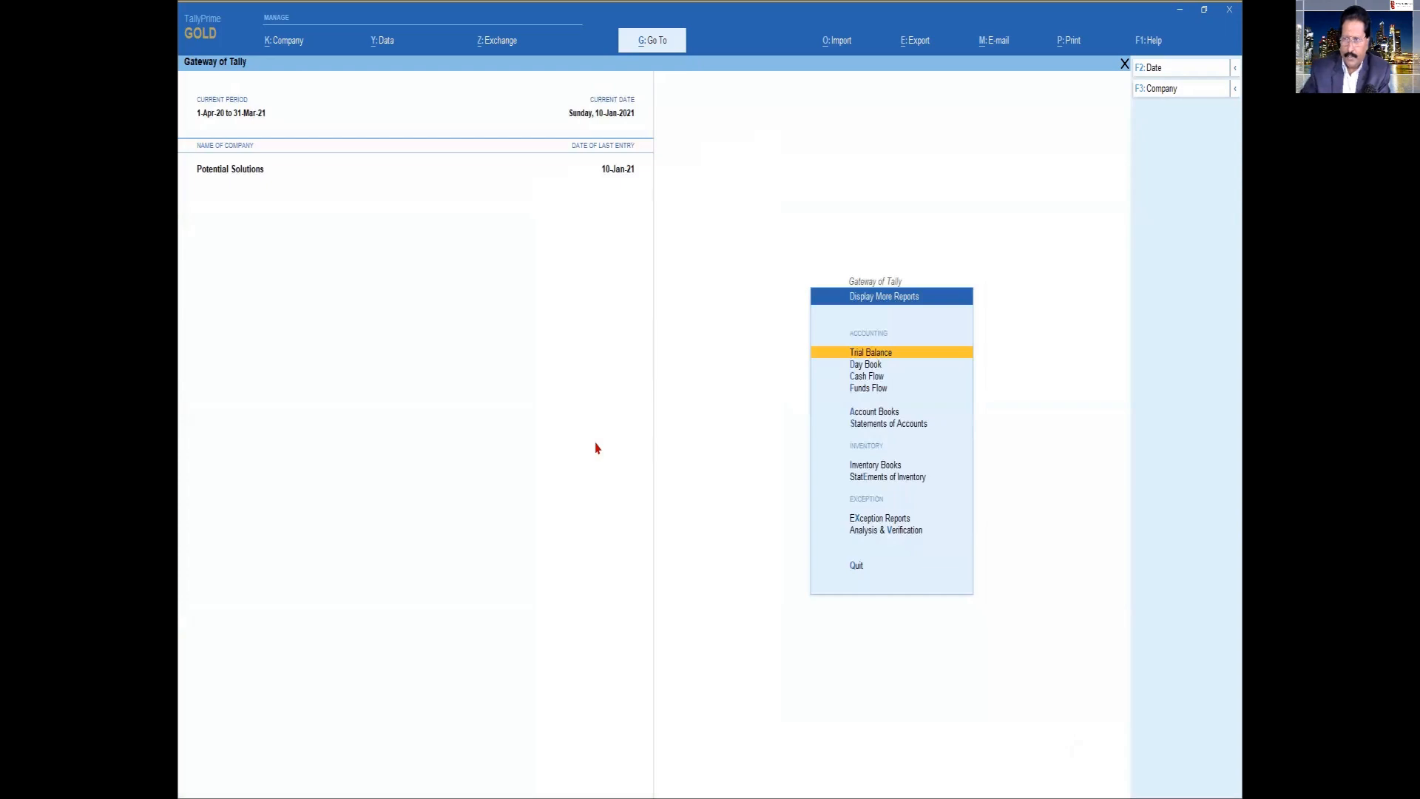
{"action": "left_click", "coordinate": [864, 425]}
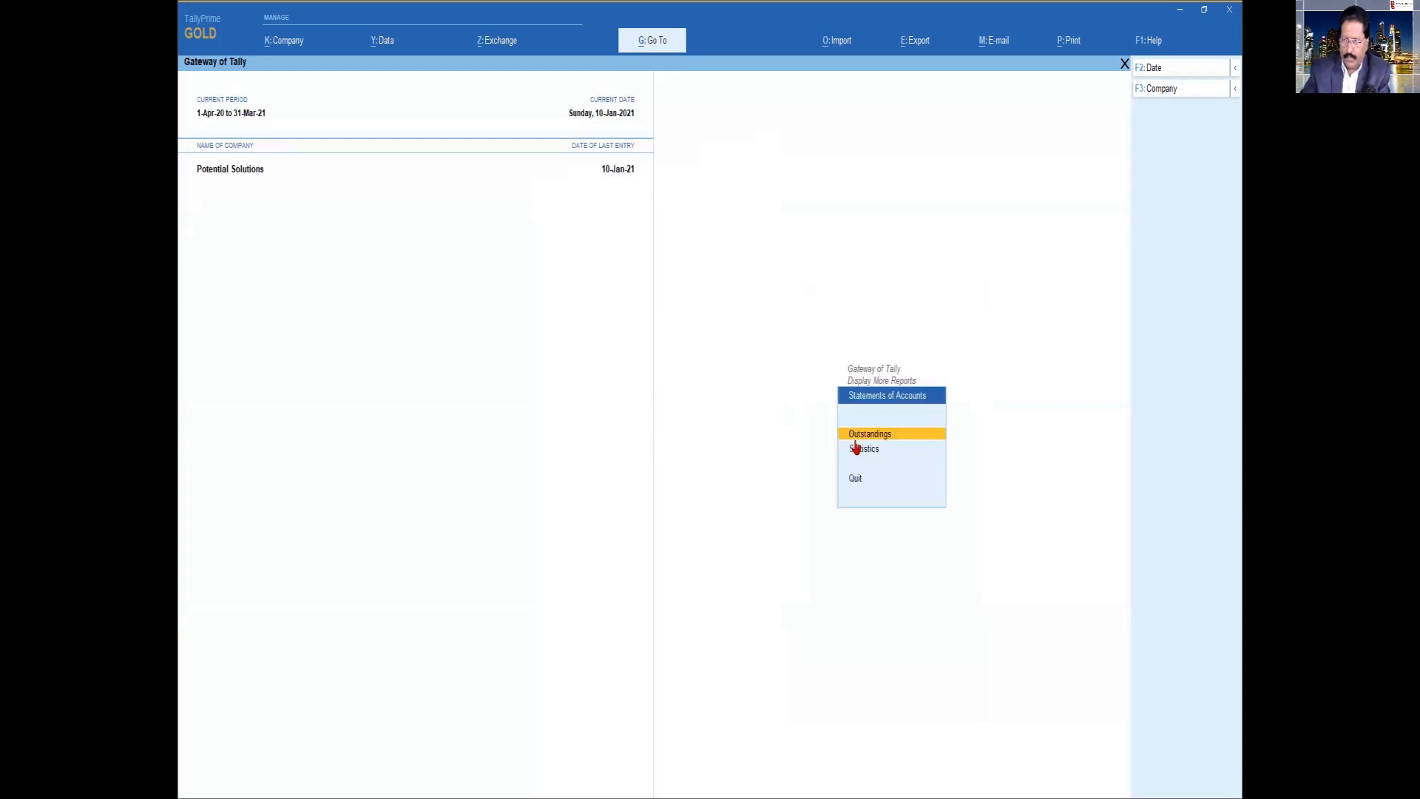
{"action": "left_click", "coordinate": [854, 438]}
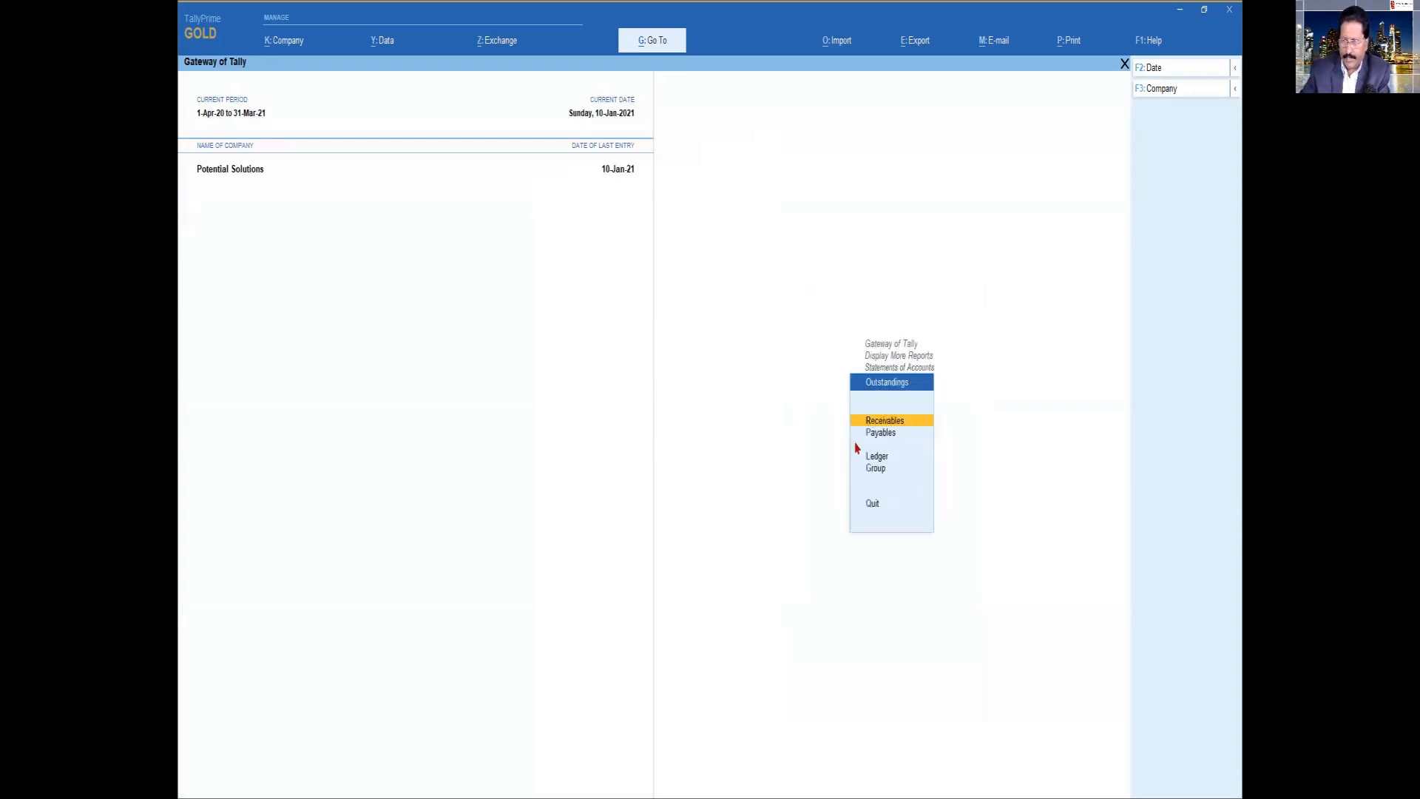
{"action": "left_click", "coordinate": [871, 460]}
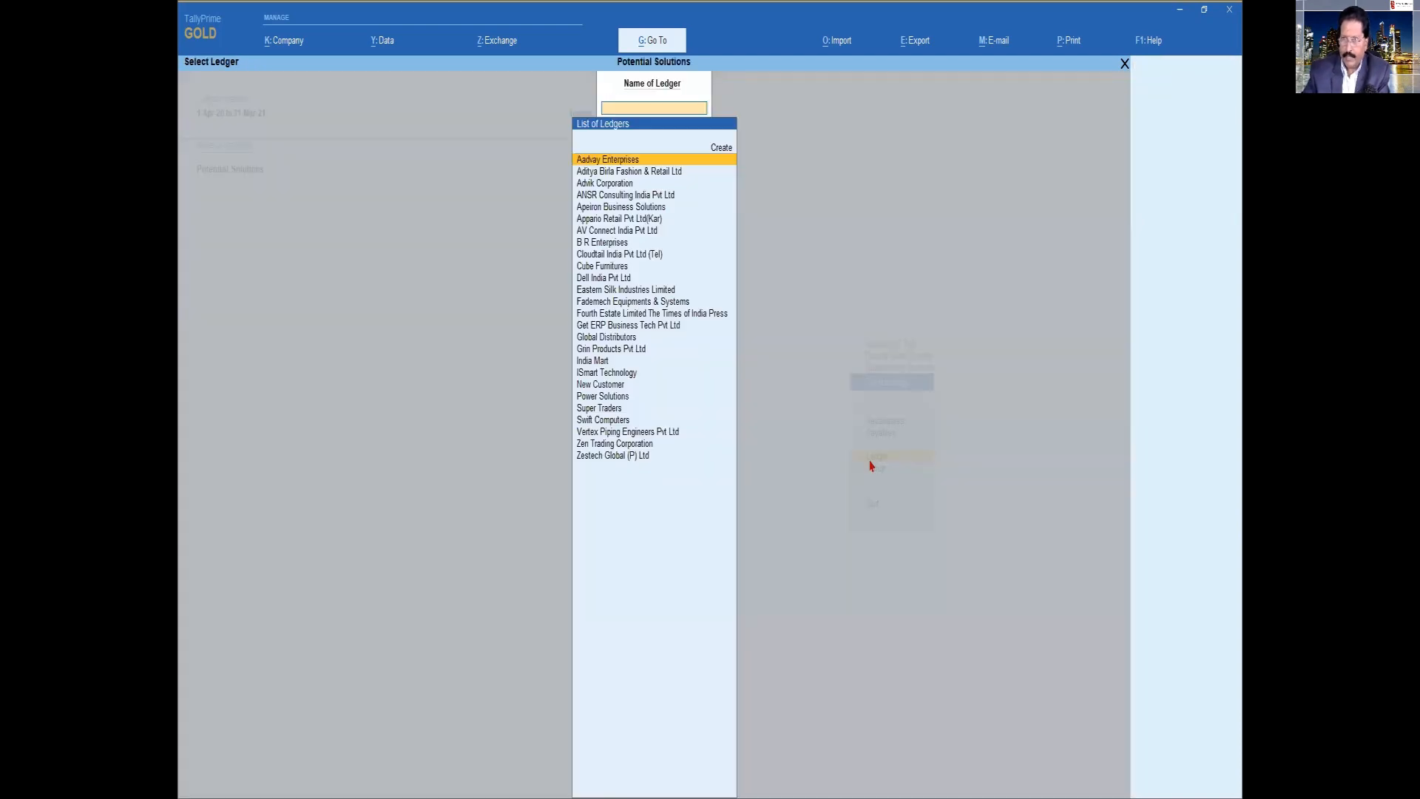
{"action": "key", "text": "Down"}
{"action": "key", "text": "Return"}
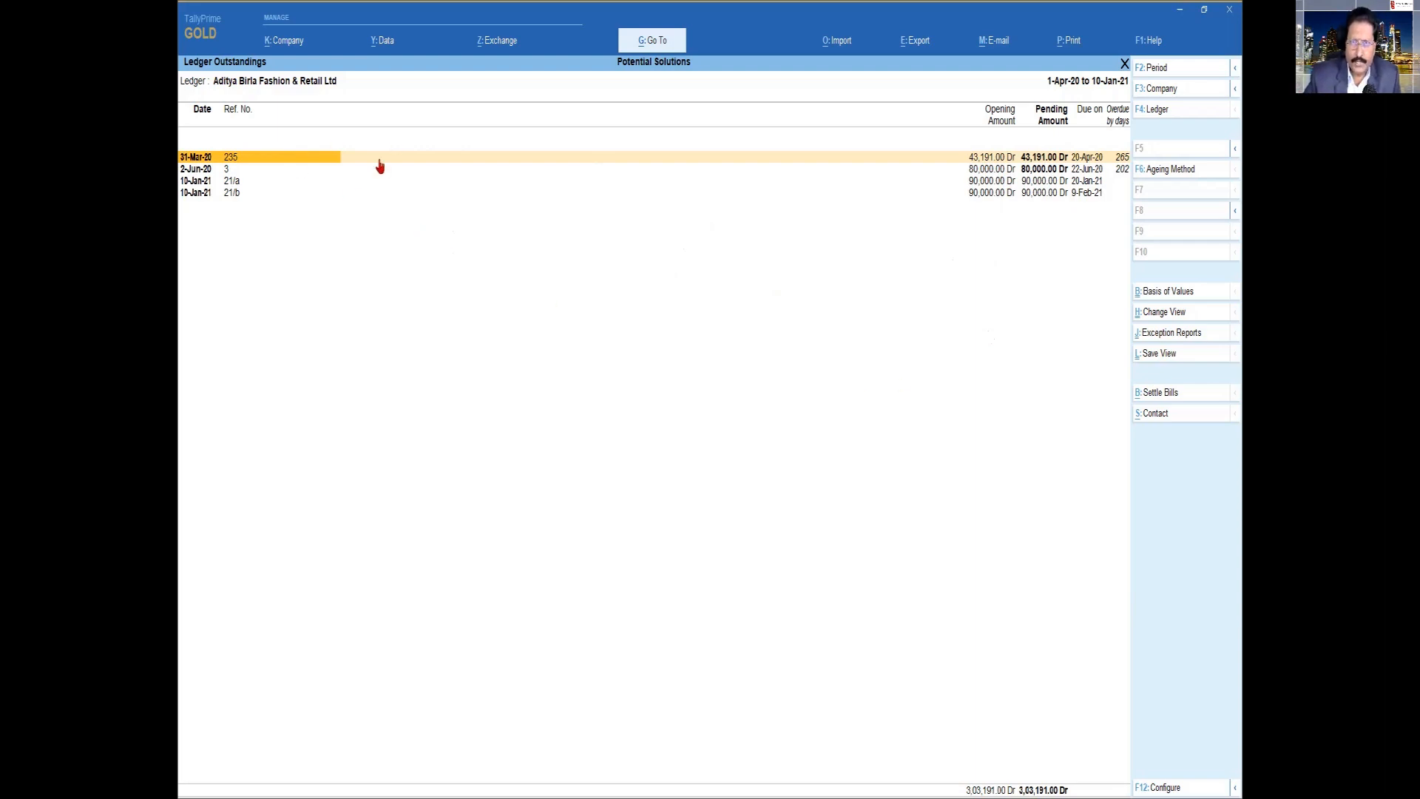
Limit the ledger outstandings to Overdue Bills, examine them, and return to the Gateway of Tally
{"action": "left_click", "coordinate": [1166, 297]}
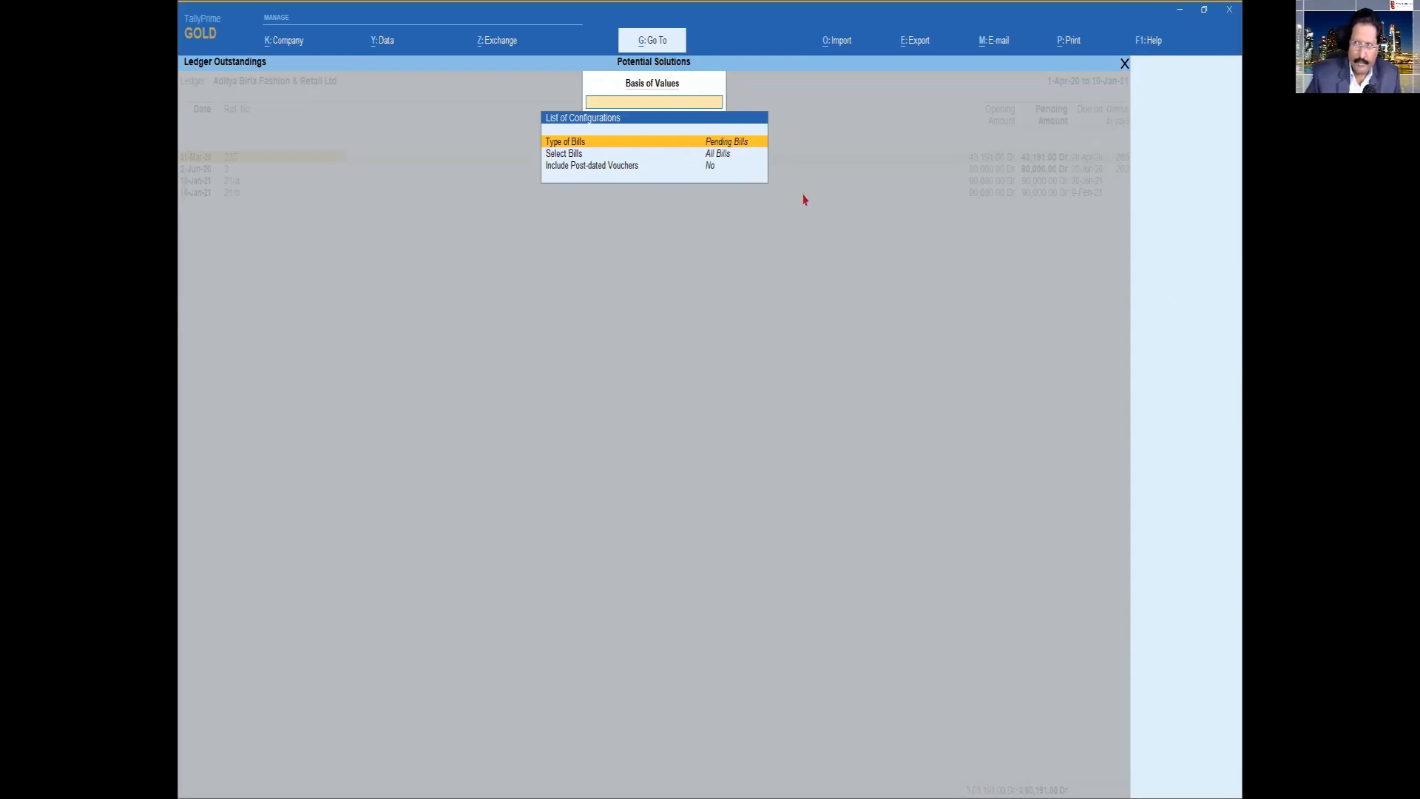
{"action": "key", "text": "Return"}
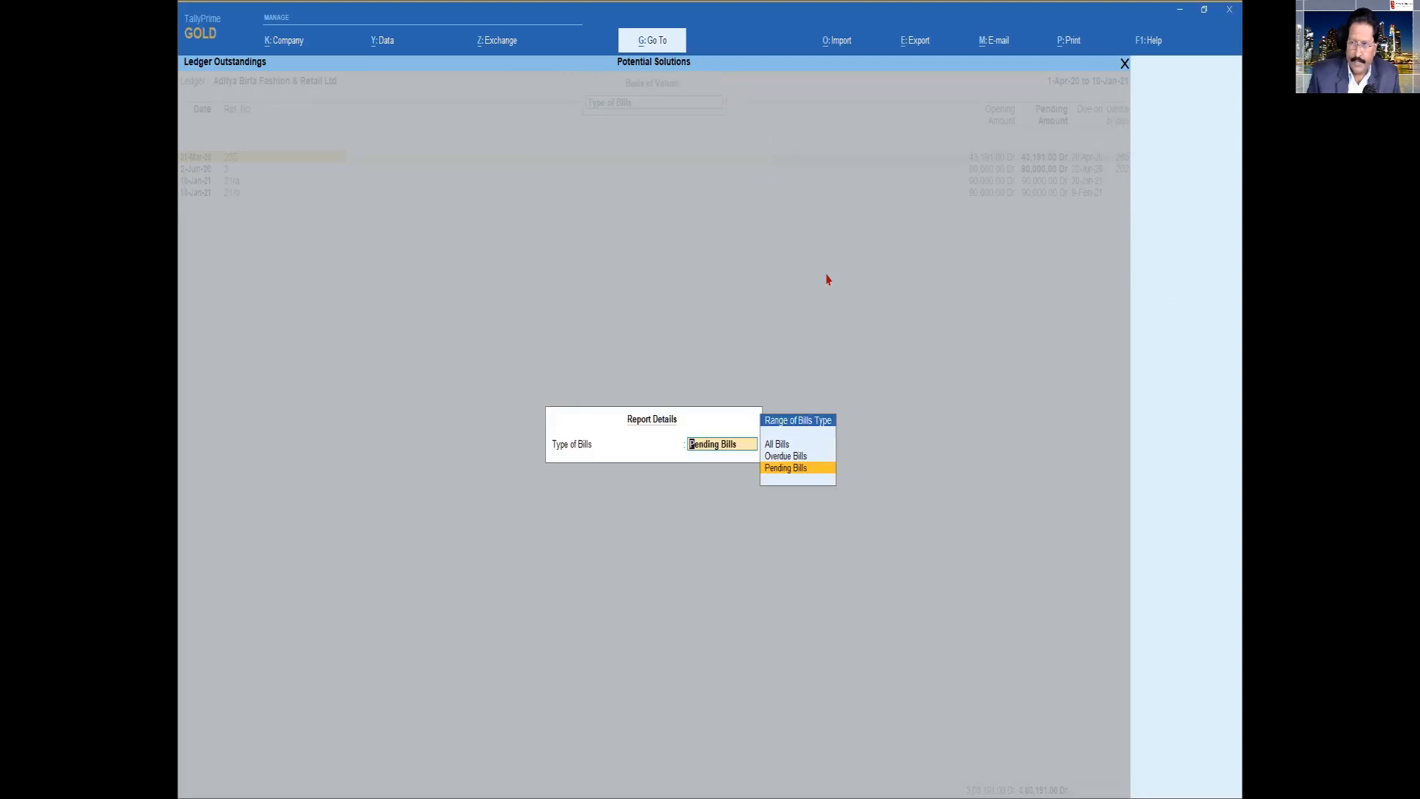
{"action": "key", "text": "Up"}
{"action": "key", "text": "Return"}
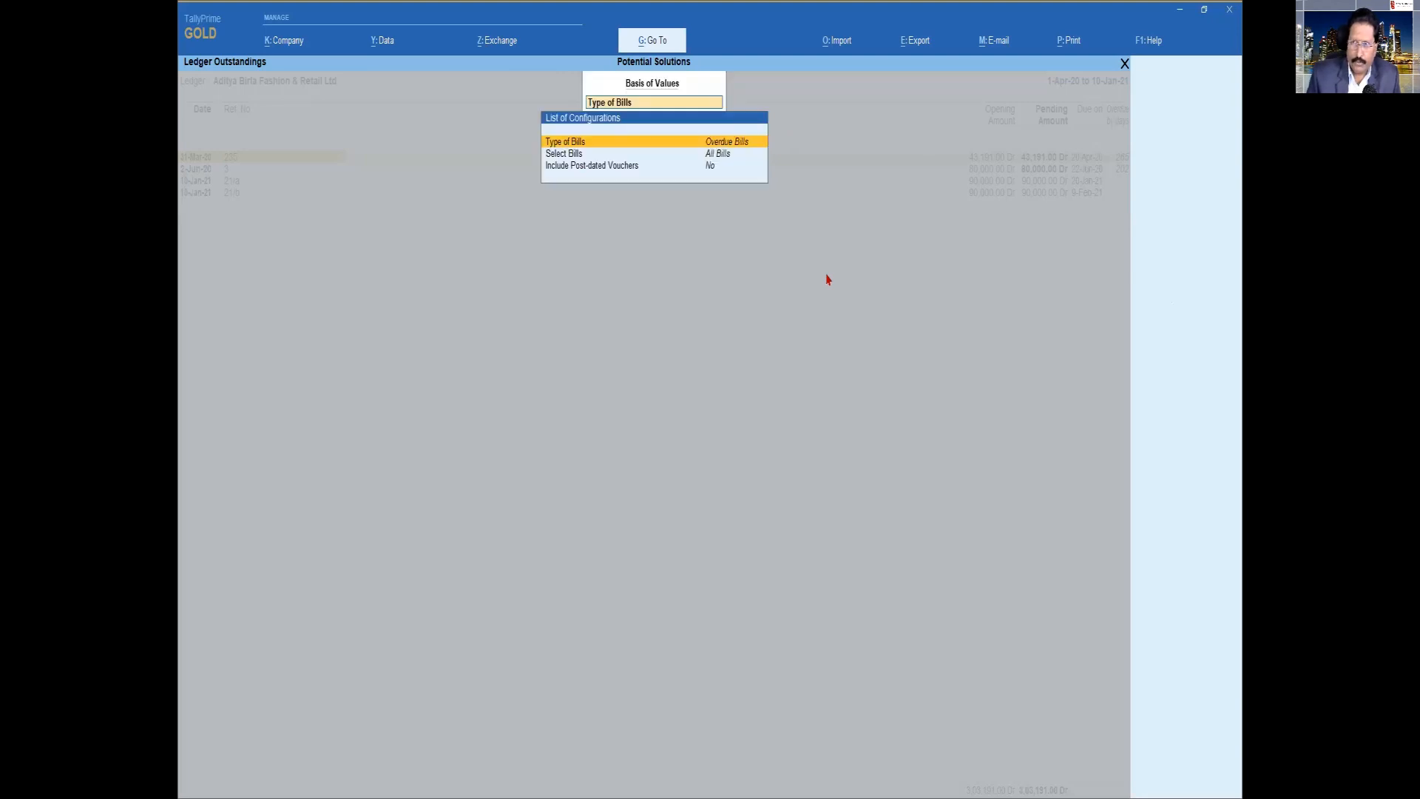
{"action": "key", "text": "ctrl+a"}
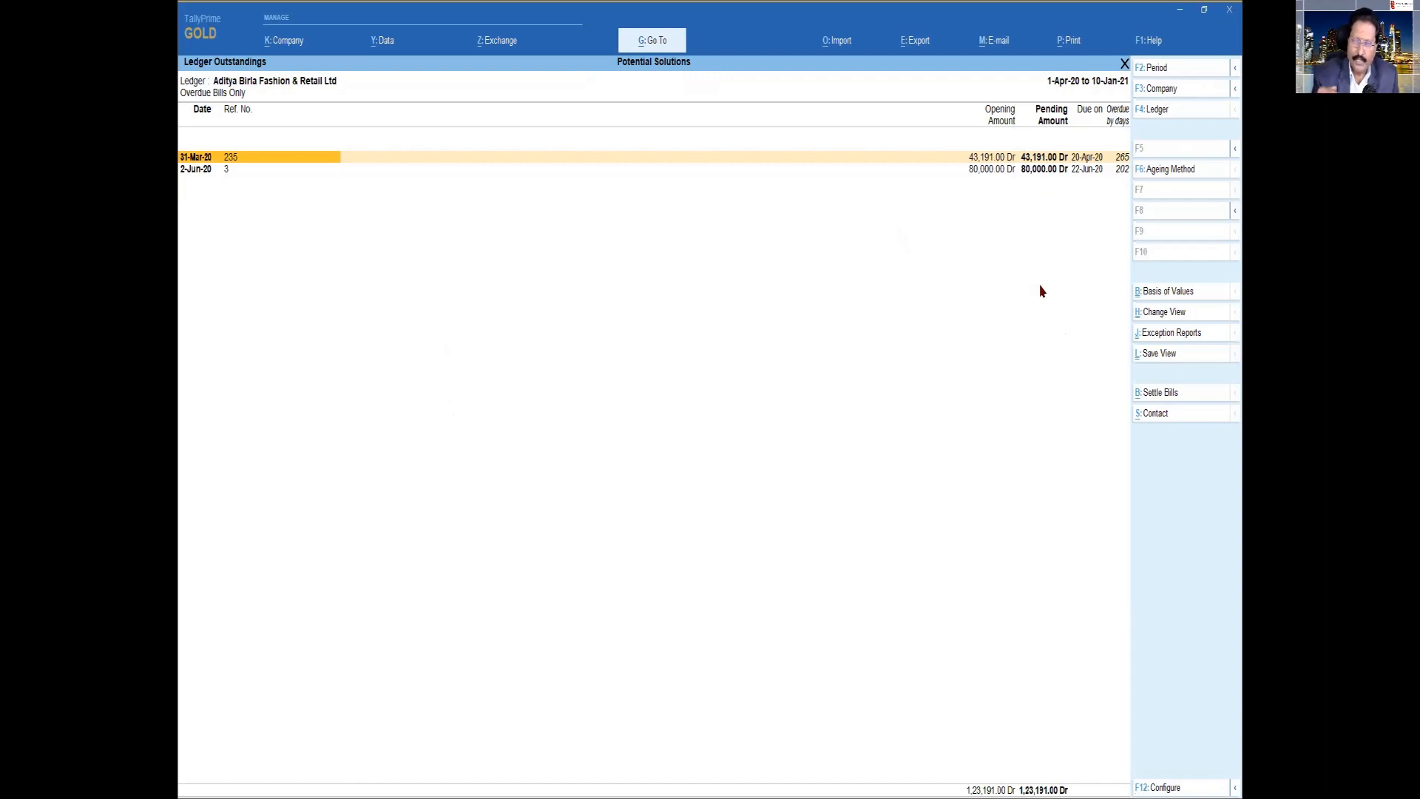
{"action": "key", "text": "F4"}
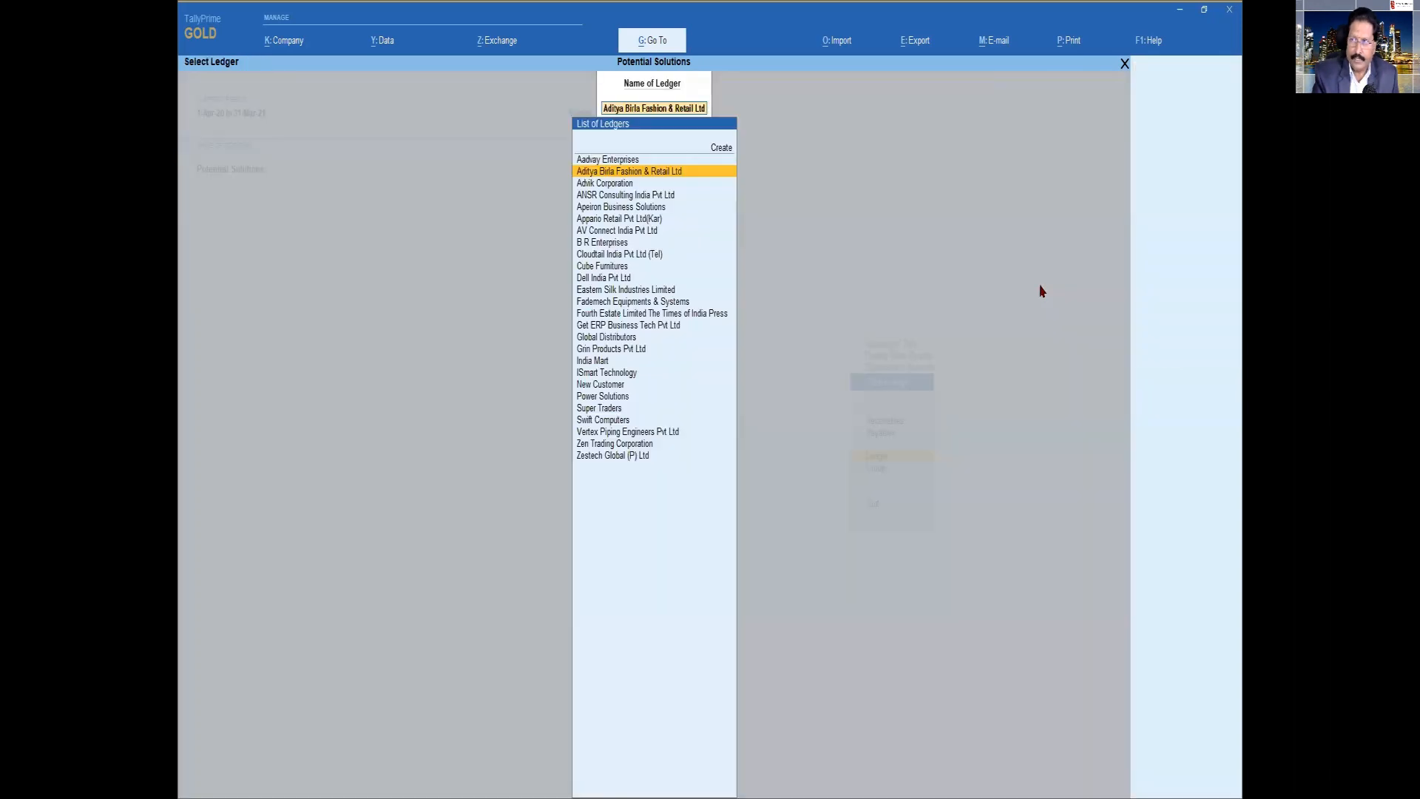
{"action": "key", "text": "Escape"}
{"action": "key", "text": "Escape"}
{"action": "key", "text": "Escape"}
{"action": "key", "text": "Escape"}
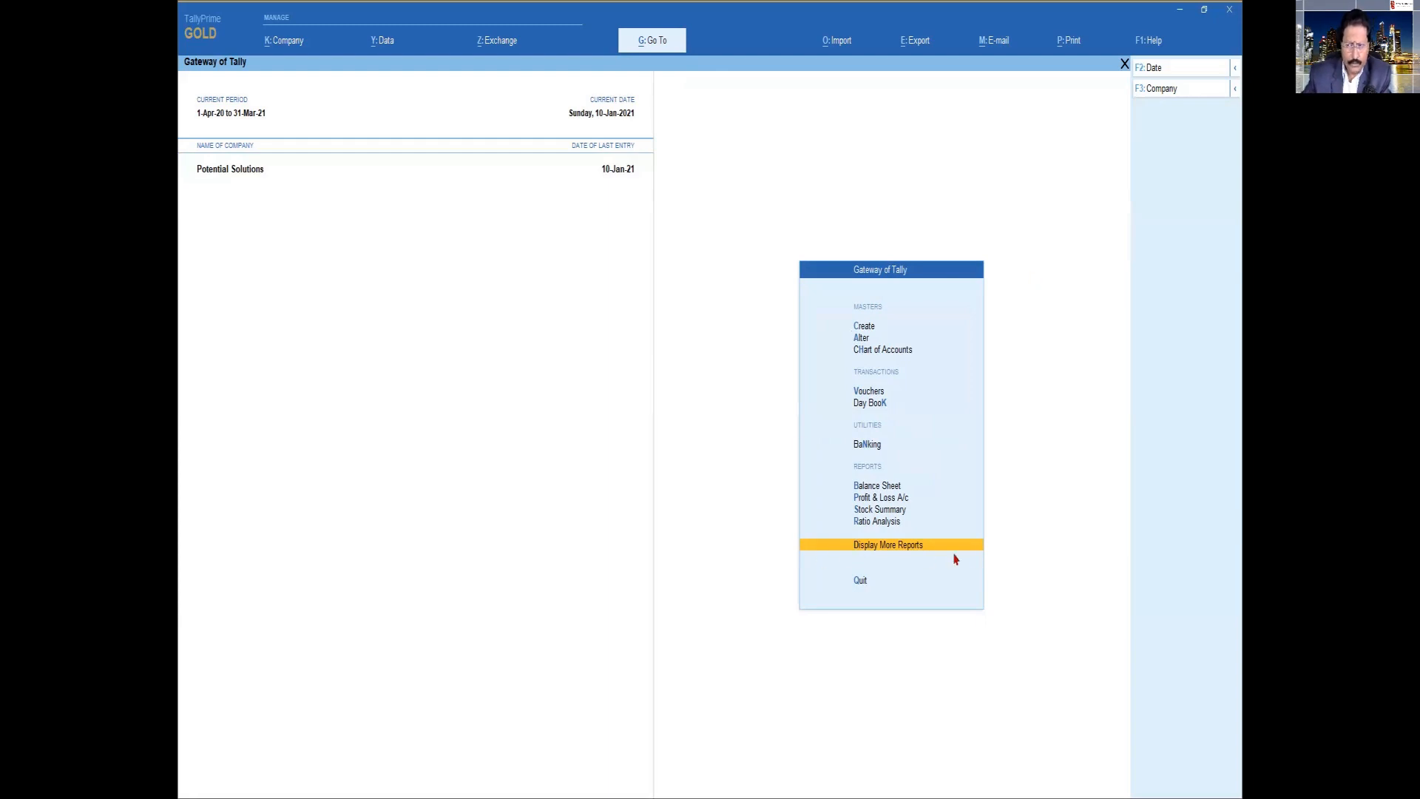
Review the Overdue Receivables exception report across all parties and return to the Gateway of Tally
{"action": "left_click", "coordinate": [898, 547]}
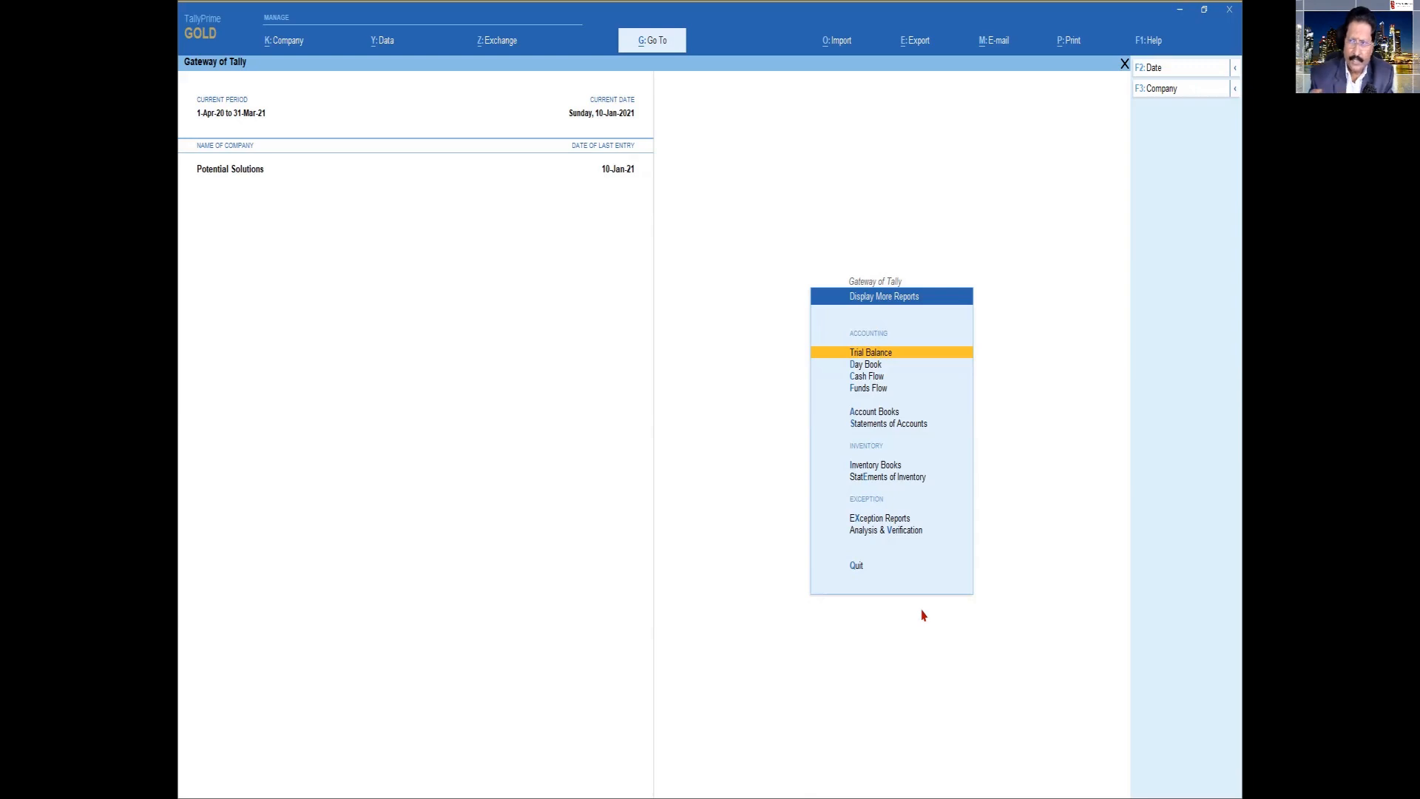
{"action": "key", "text": "Down"}
{"action": "key", "text": "Down"}
{"action": "key", "text": "Down"}
{"action": "key", "text": "Down"}
{"action": "key", "text": "Down"}
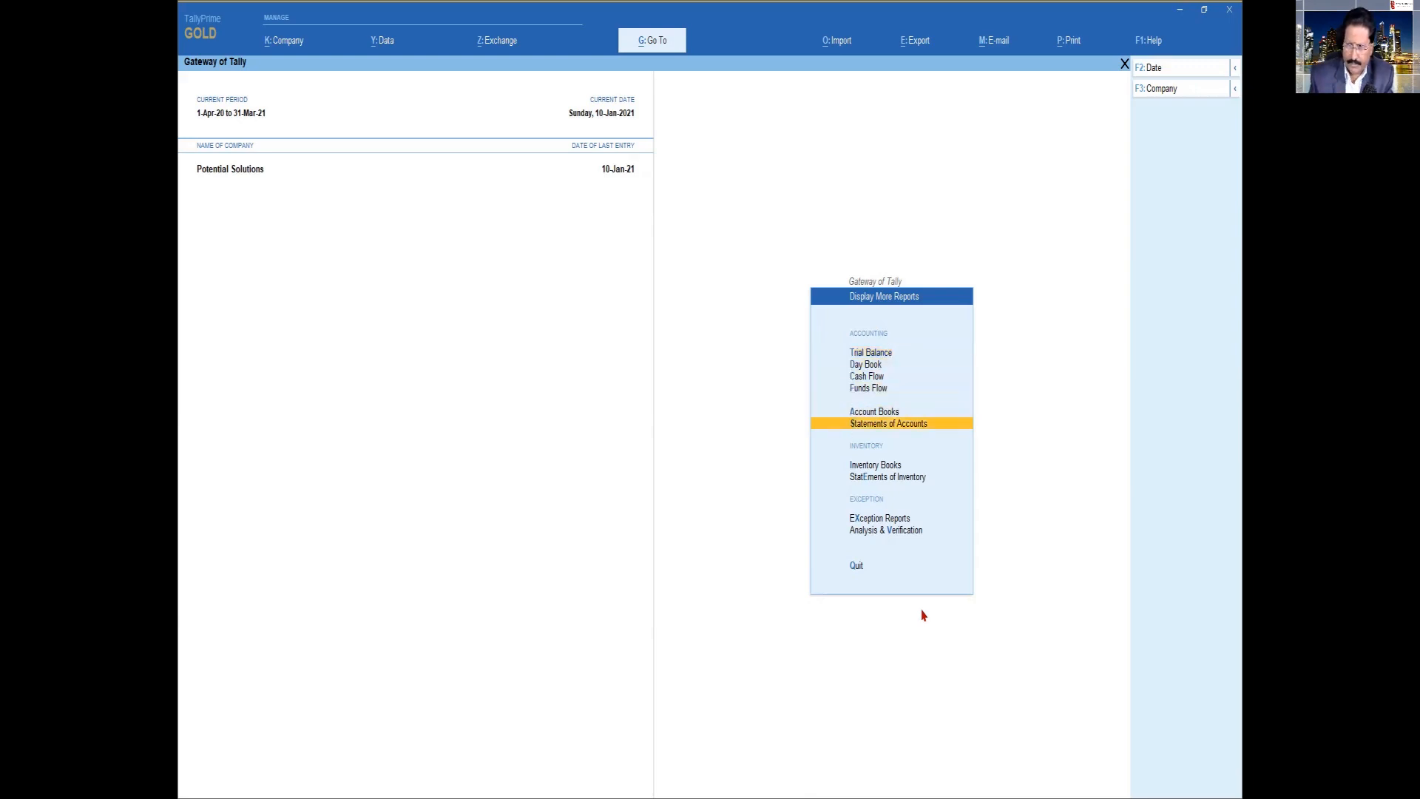
{"action": "key", "text": "Down"}
{"action": "key", "text": "Down"}
{"action": "key", "text": "Down"}
{"action": "key", "text": "Return"}
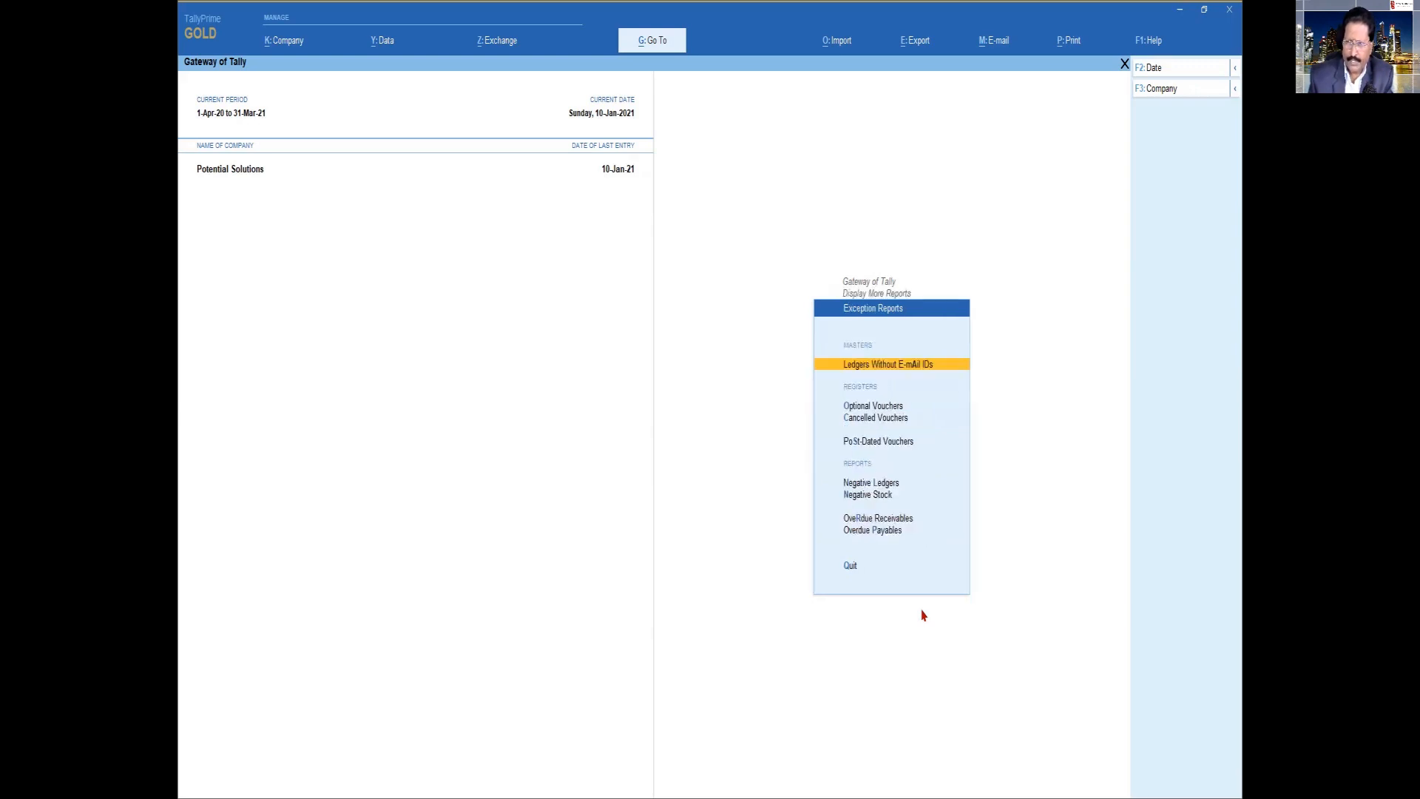
{"action": "key", "text": "Down"}
{"action": "key", "text": "Down"}
{"action": "key", "text": "Down"}
{"action": "key", "text": "Down"}
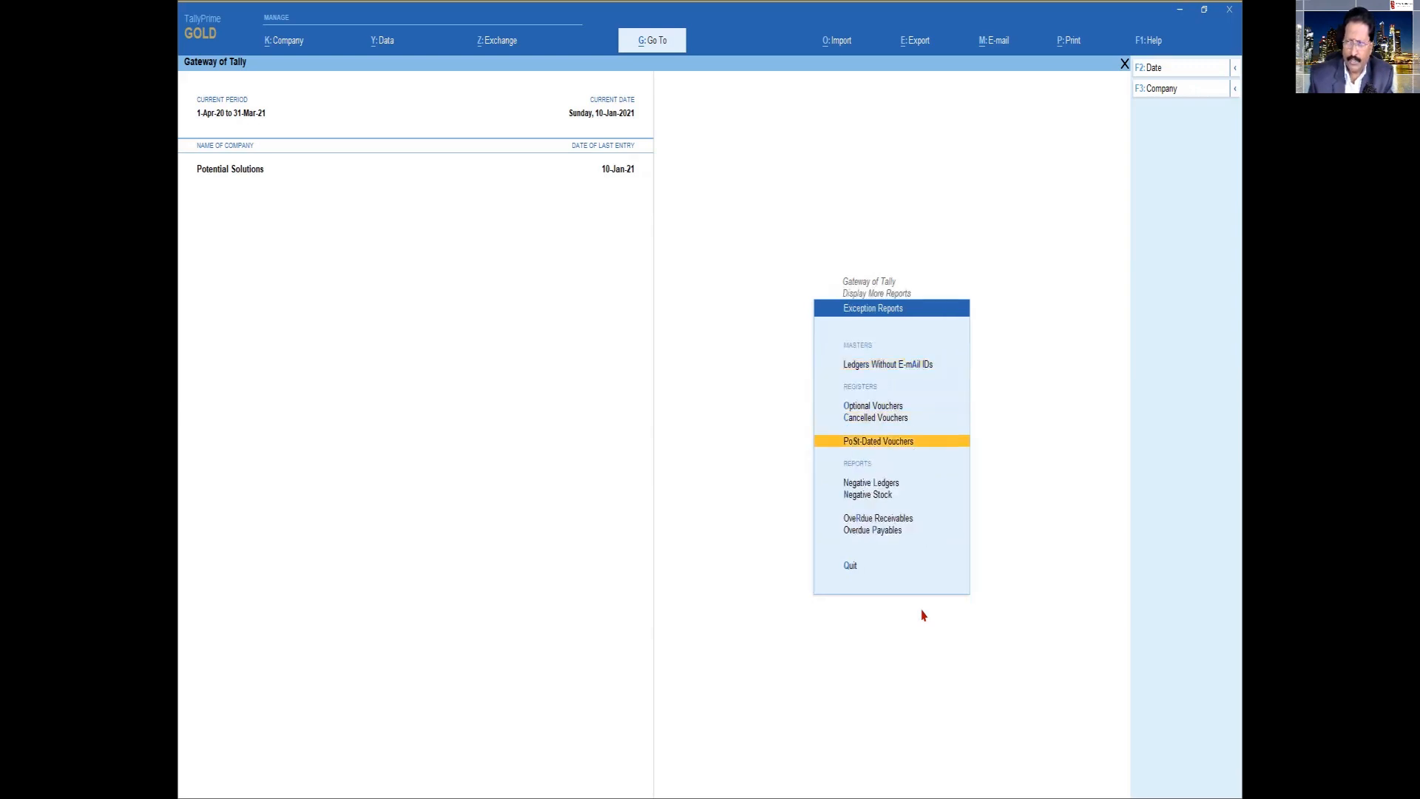
{"action": "key", "text": "Down"}
{"action": "key", "text": "Down"}
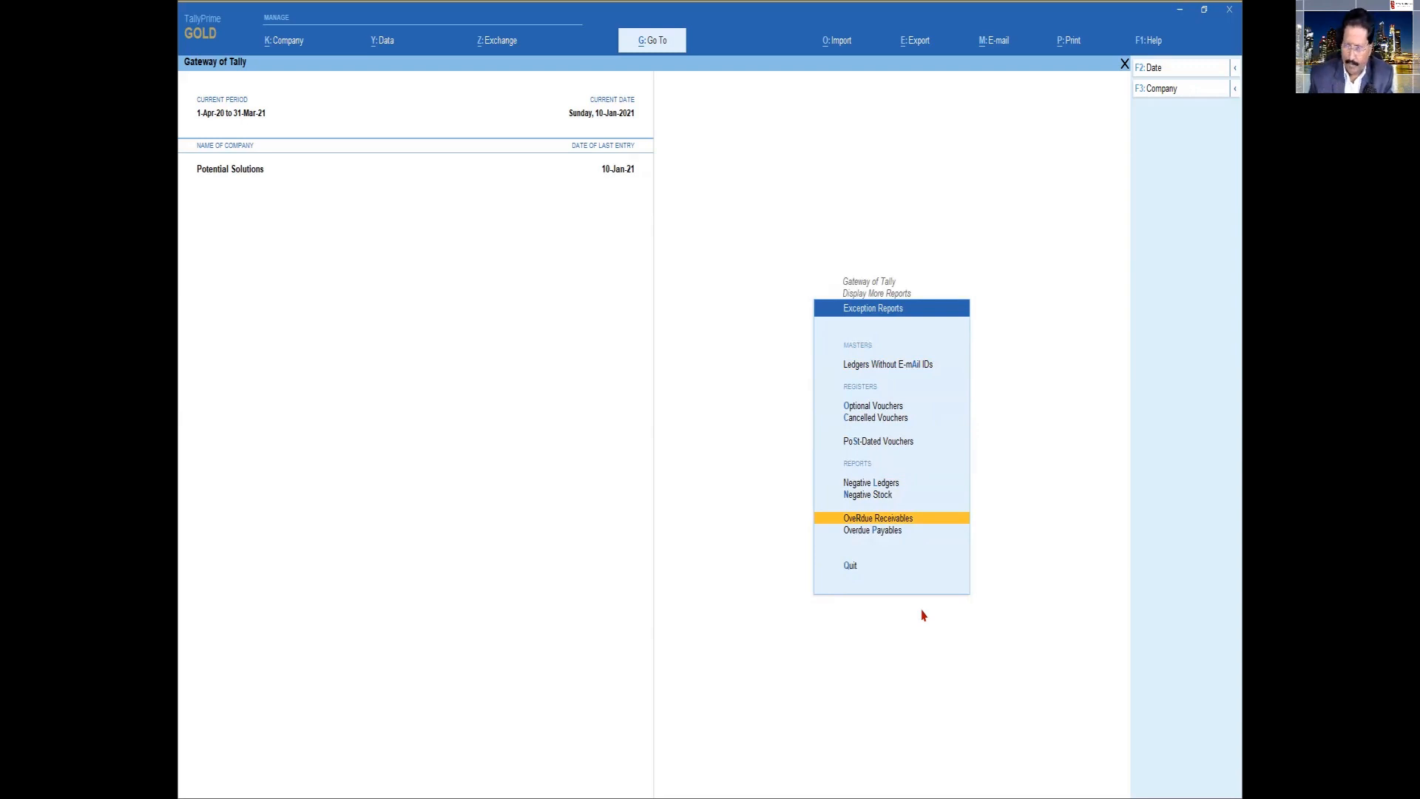
{"action": "key", "text": "Return"}
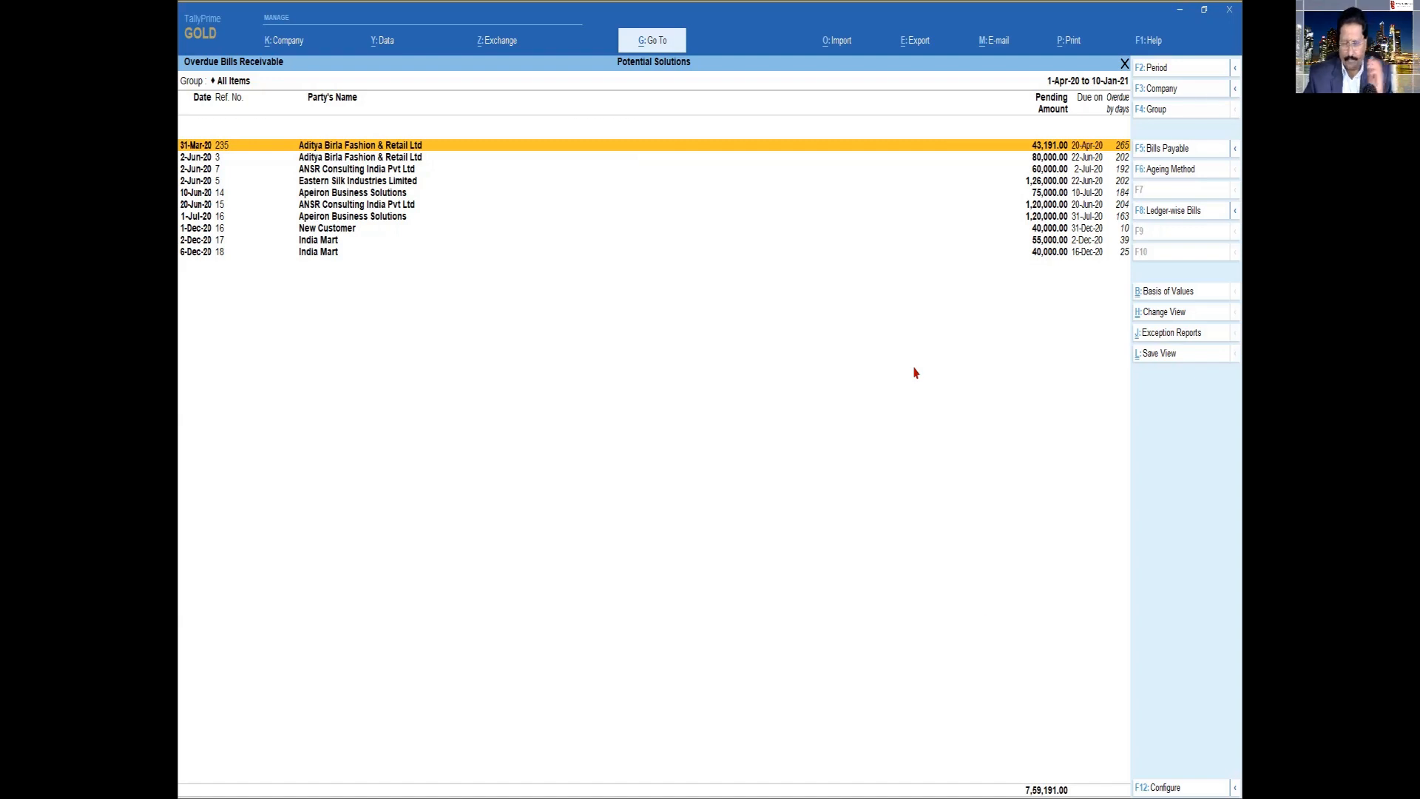
{"action": "key", "text": "Escape"}
{"action": "key", "text": "Escape"}
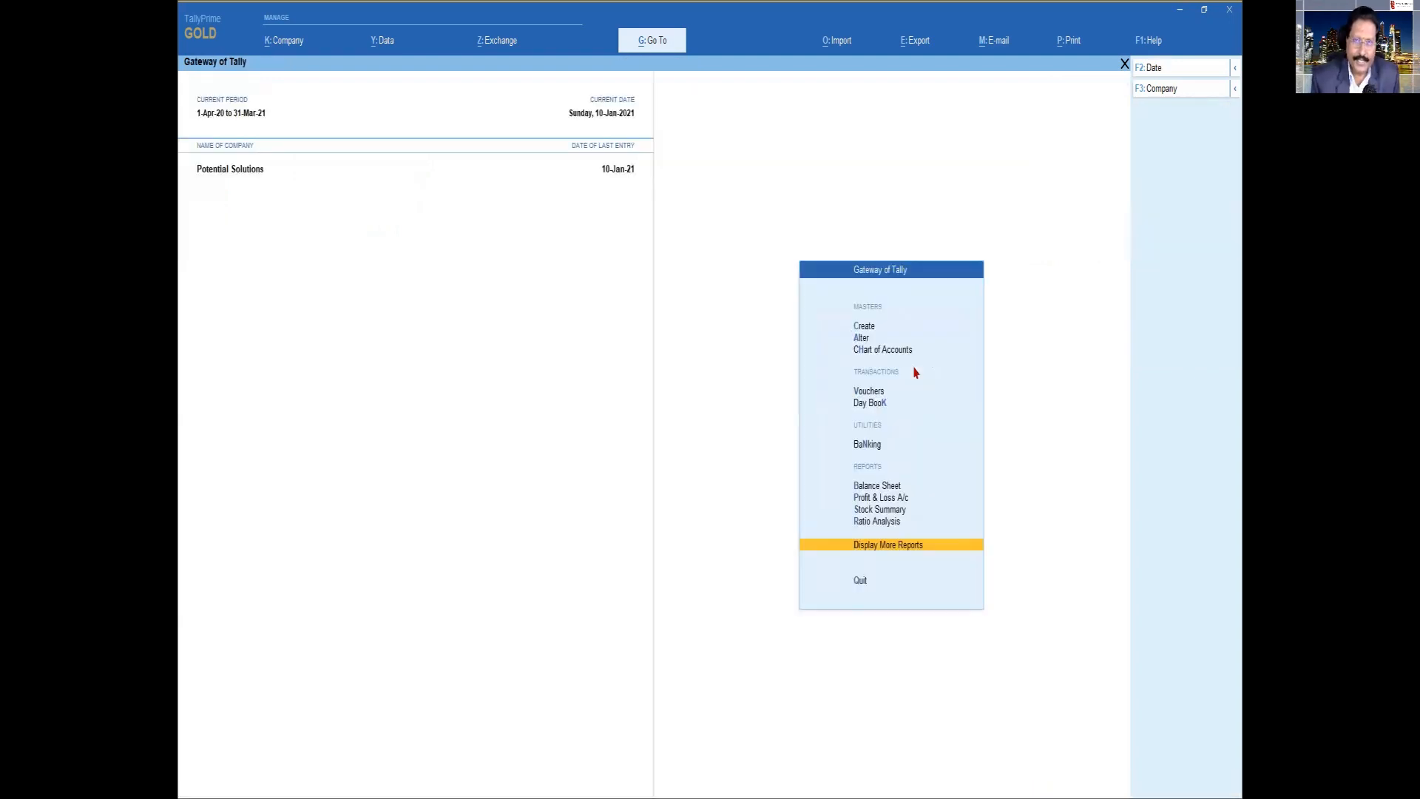